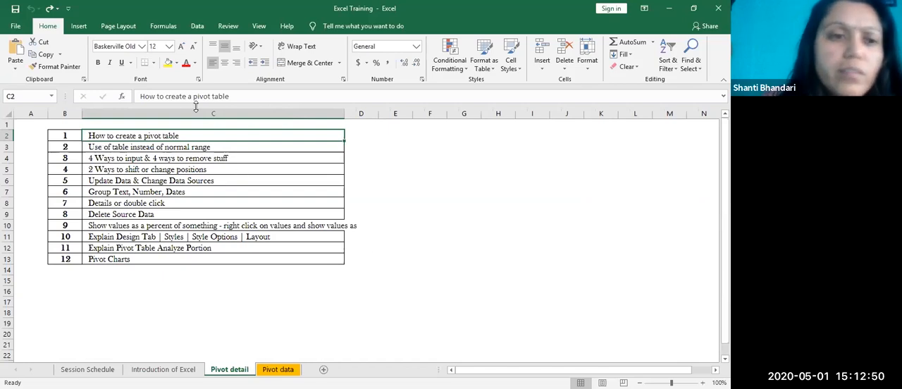
Step: Review the list of pivot table topics on the Pivot detail sheet, from creating a pivot table to pivot charts
drag(72, 136, 211, 263)
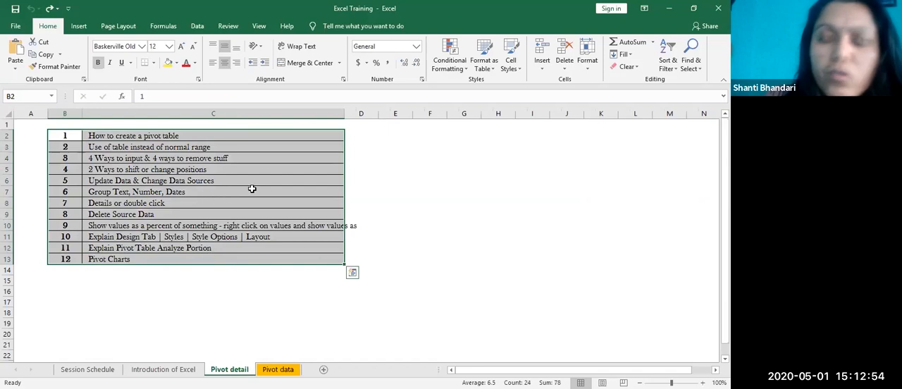
drag(145, 136, 150, 239)
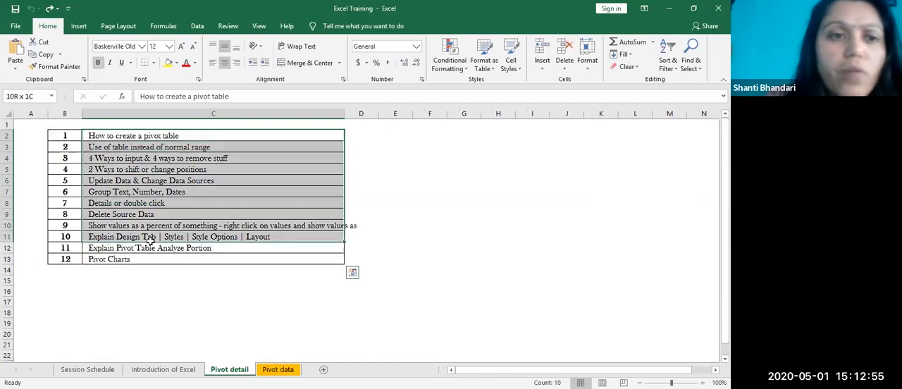
click(169, 137)
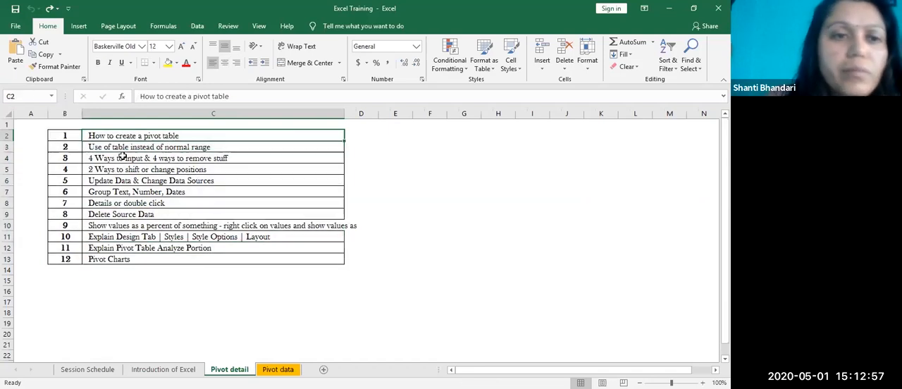
click(214, 149)
click(144, 159)
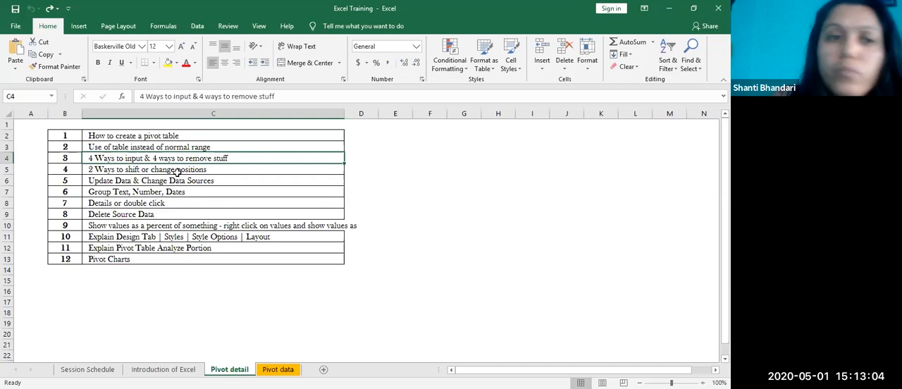
click(199, 248)
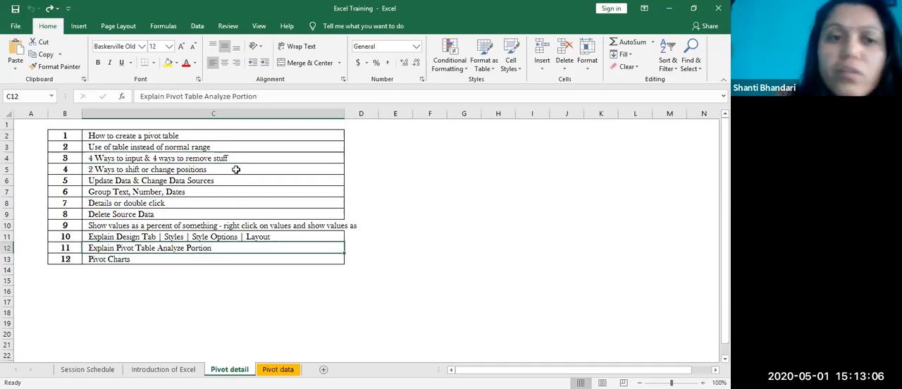
Step: Open the Pivot data sheet and select the whole dataset from the Date header to its last cell to inspect its extent
click(275, 368)
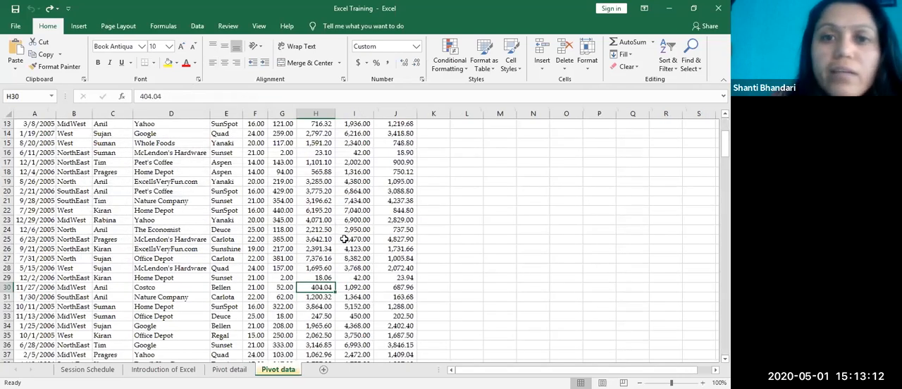
scroll(345, 240, up, 4)
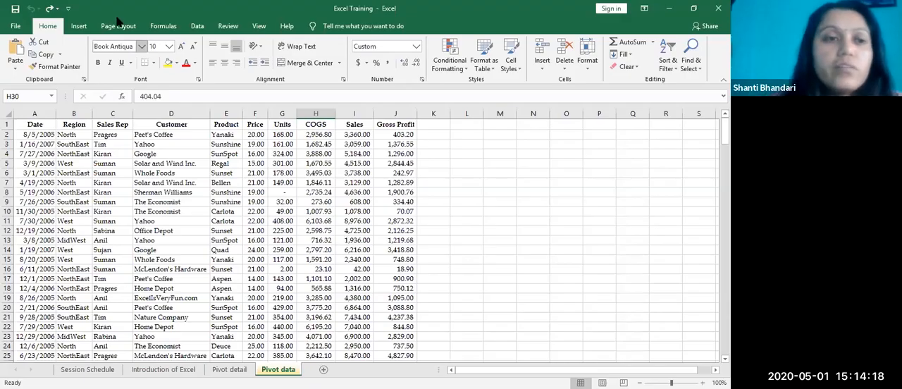
key(ctrl+Home)
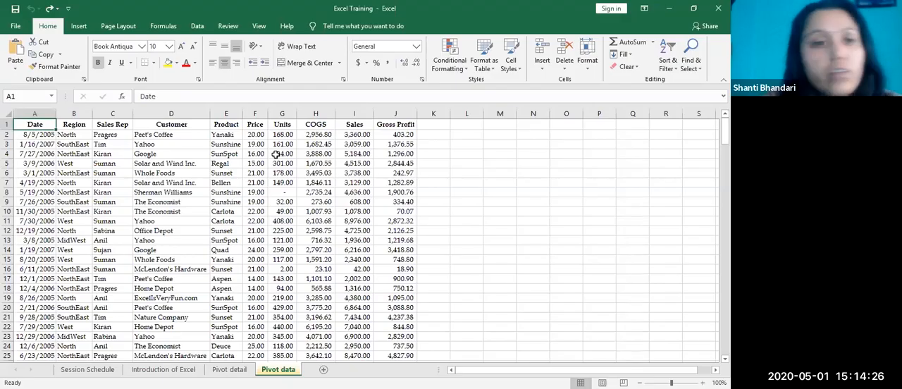
key(ctrl+shift+End)
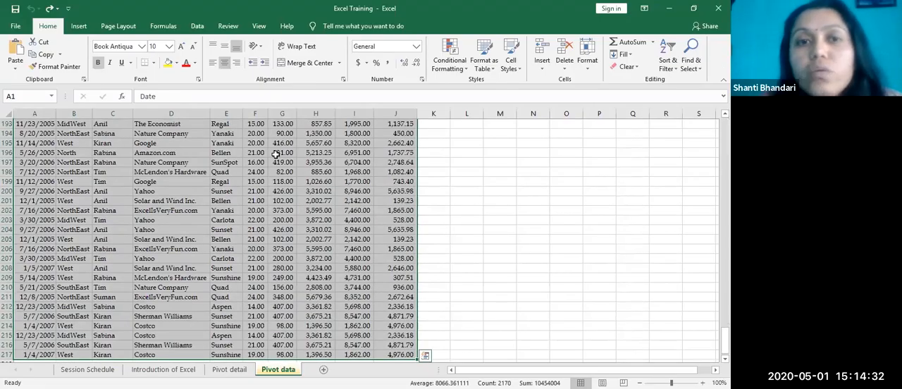
click(329, 287)
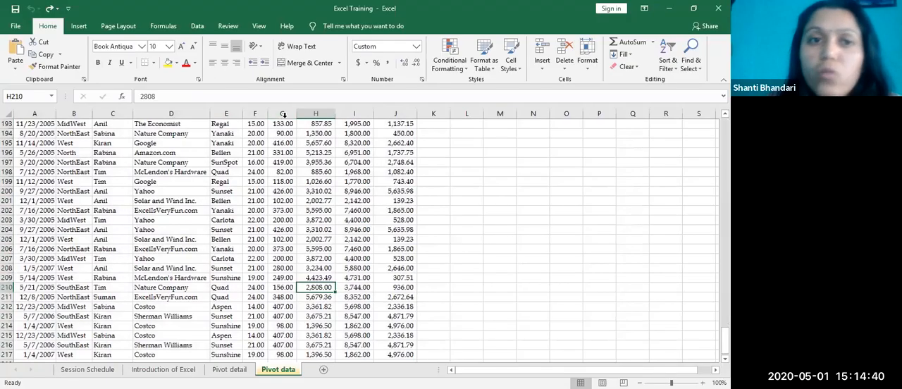
Step: Insert a blank column before the Units column and check it at the header row
click(282, 115)
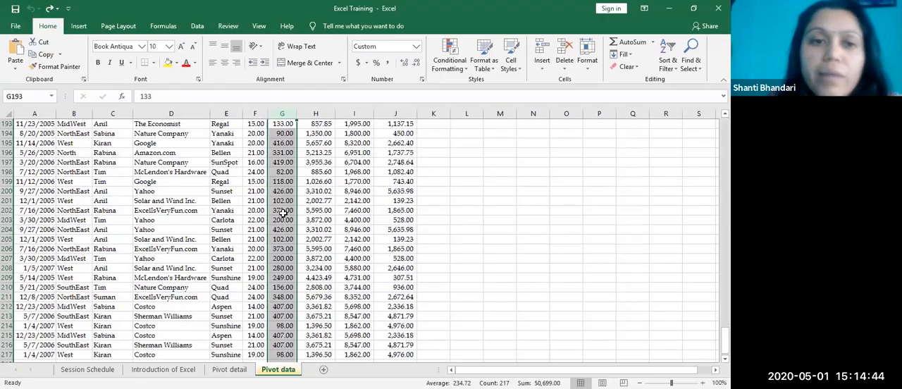
right_click(282, 213)
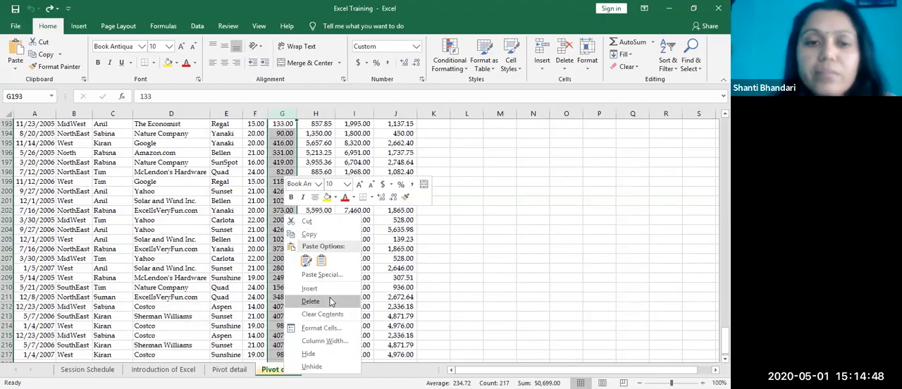
click(323, 287)
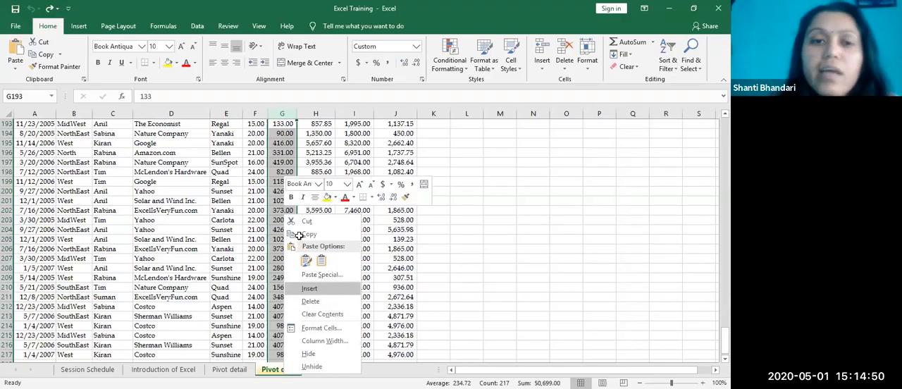
scroll(305, 204, up, 20)
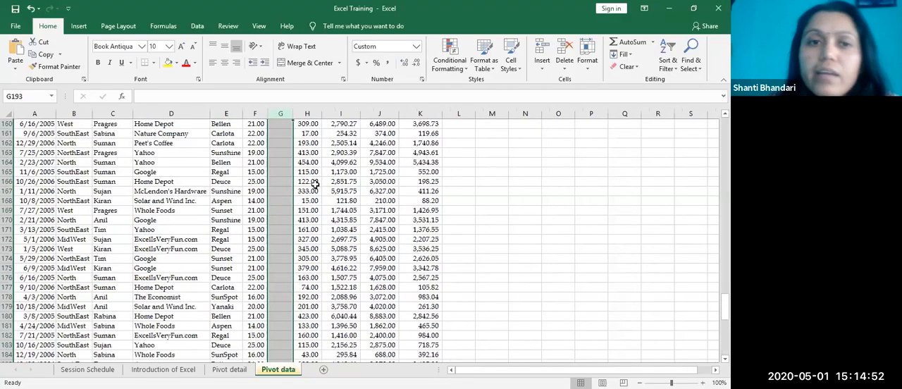
scroll(341, 196, up, 17)
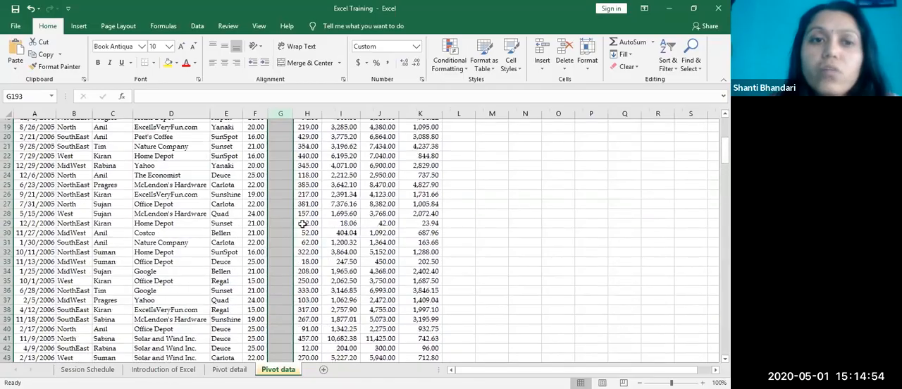
drag(325, 203, 325, 212)
click(282, 113)
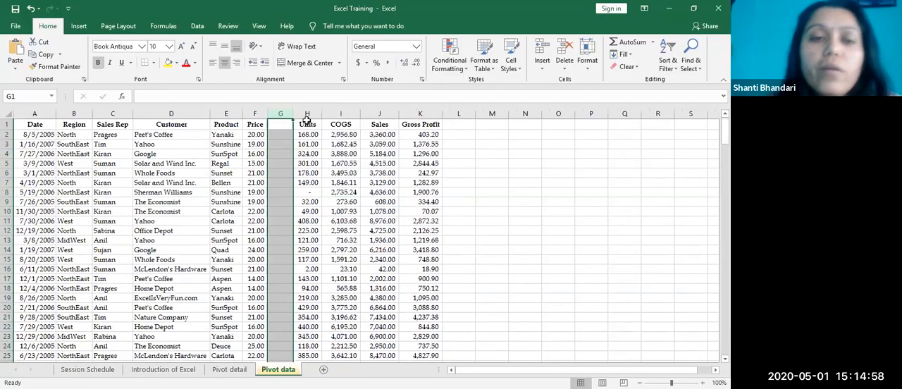
Step: Extend a selection from the Date header across and down to examine how far the contiguous data reaches
click(37, 124)
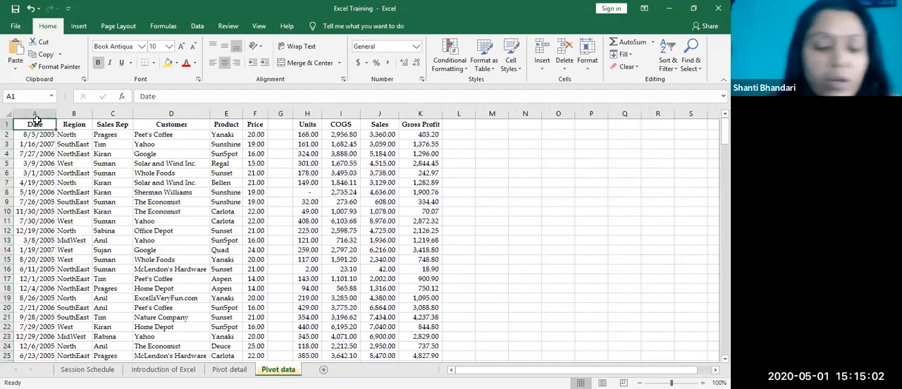
key(ctrl+shift+Right)
key(ctrl+shift+Down)
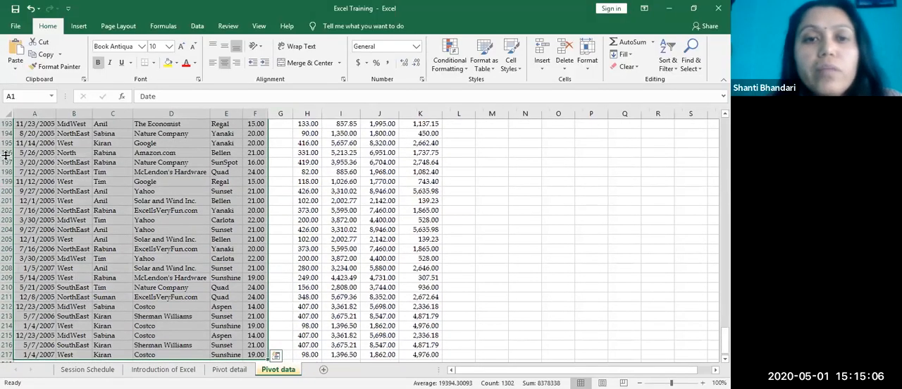
scroll(308, 210, up, 20)
scroll(307, 210, up, 20)
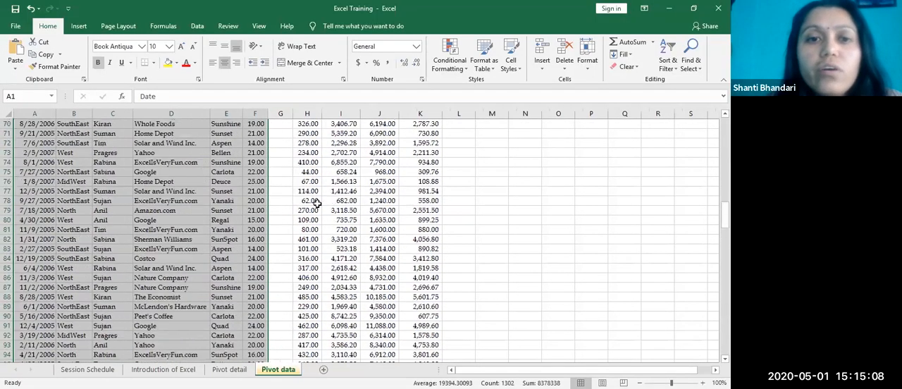
Step: Select the separate data block from Units through Gross Profit, from the headers down to row 61
drag(311, 124, 398, 357)
scroll(409, 353, down, 4)
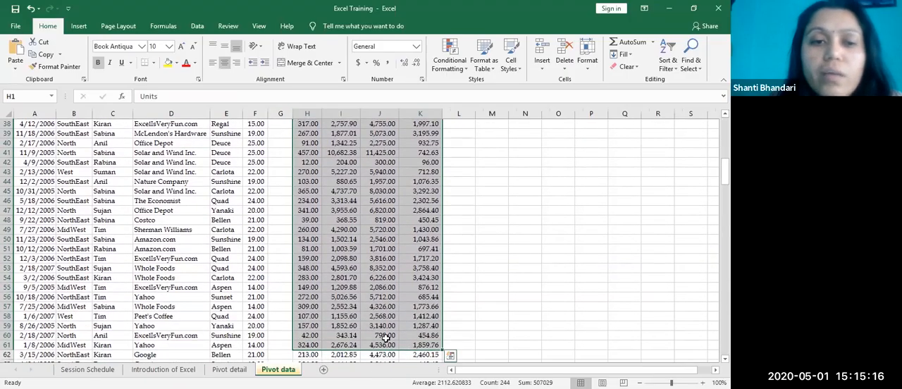
scroll(388, 345, down, 3)
scroll(347, 278, up, 19)
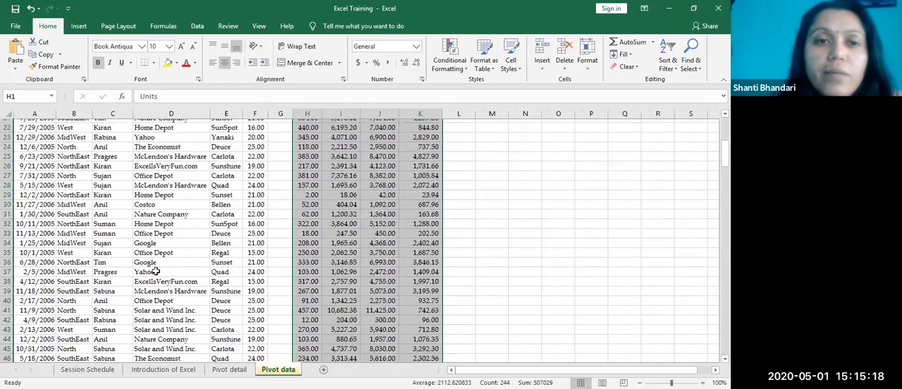
Step: Undo the insertion of the blank column between Price and Units
click(308, 279)
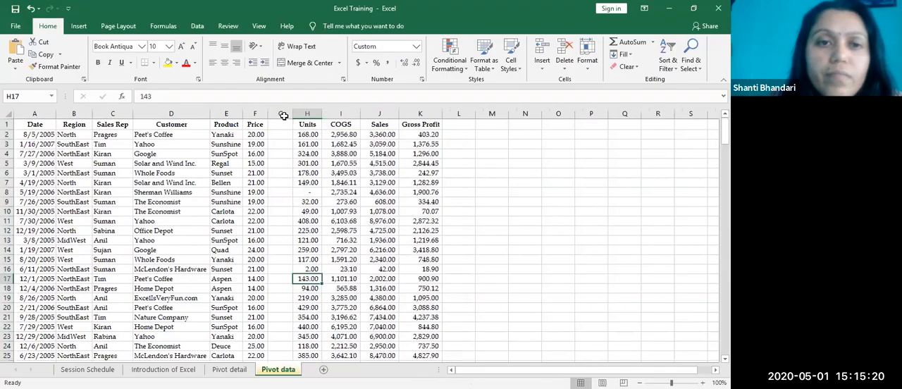
click(283, 114)
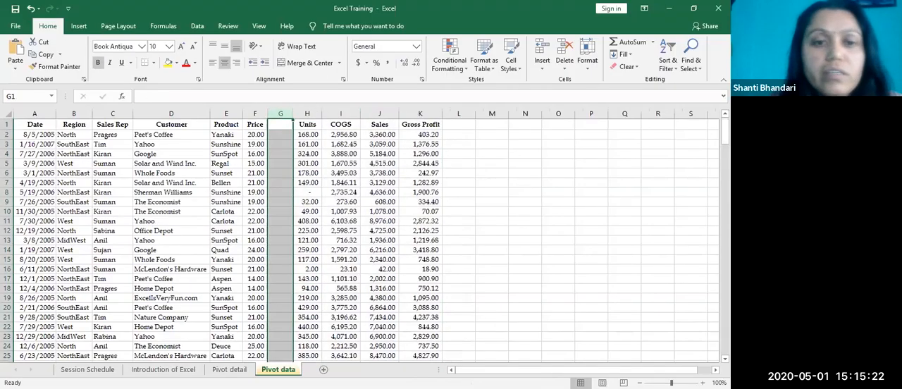
key(ctrl+z)
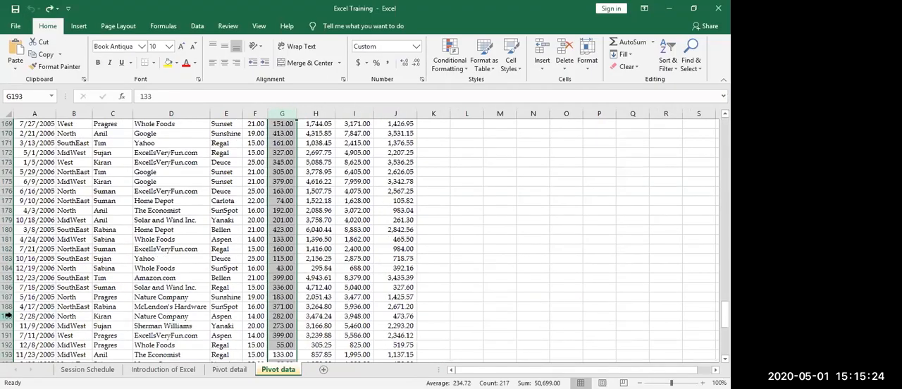
Step: Insert a blank row above row 189 in the middle of the sales data
right_click(6, 317)
click(47, 230)
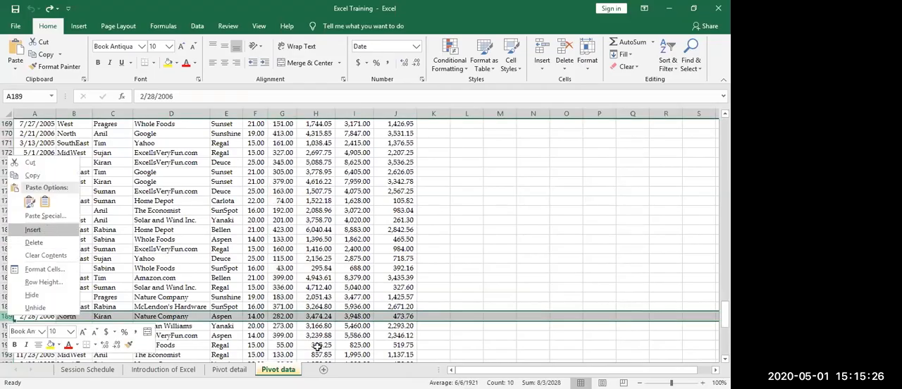
click(355, 297)
scroll(258, 254, up, 1)
scroll(259, 255, up, 20)
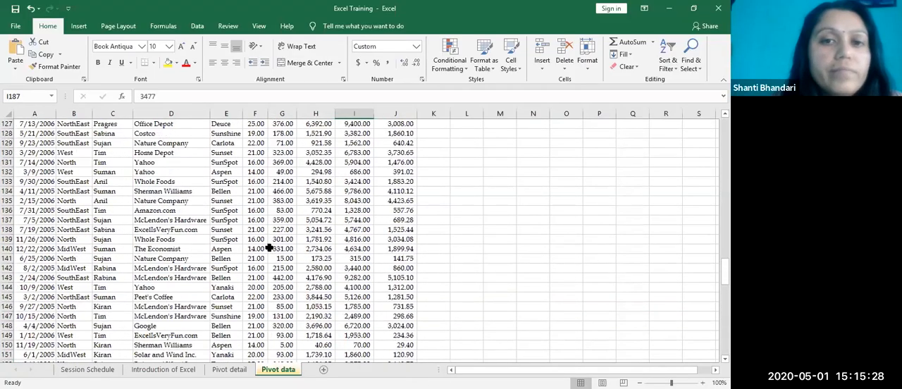
Step: Extend a selection from cell A1 down and across the data to check where it stops relative to the blank row
key(ctrl+Home)
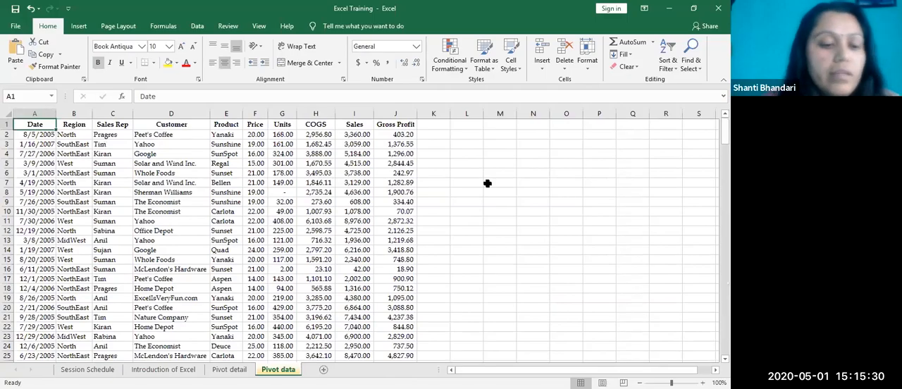
key(ctrl+shift+Down)
key(ctrl+shift+Right)
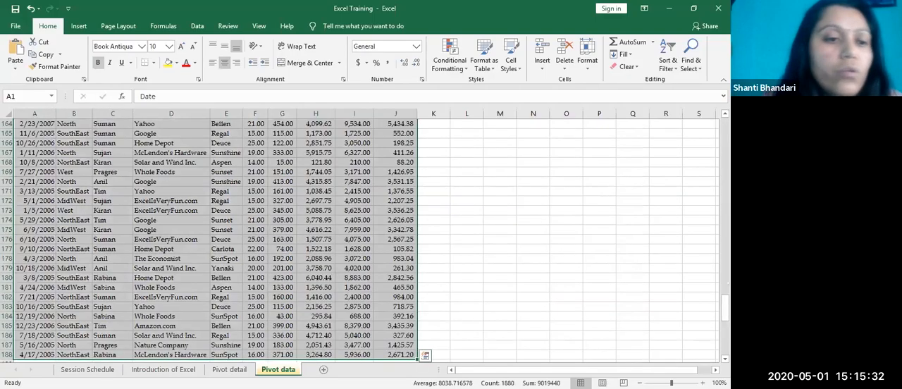
scroll(177, 327, down, 2)
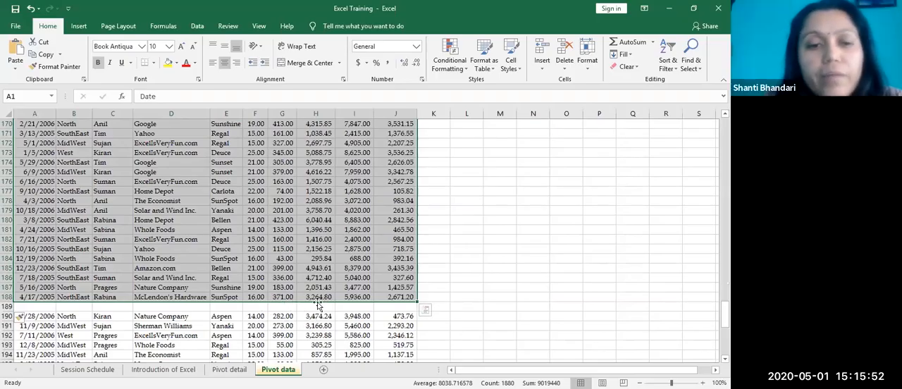
Step: Undo the blank row insertion and return to the Date header in cell A1
key(ctrl+z)
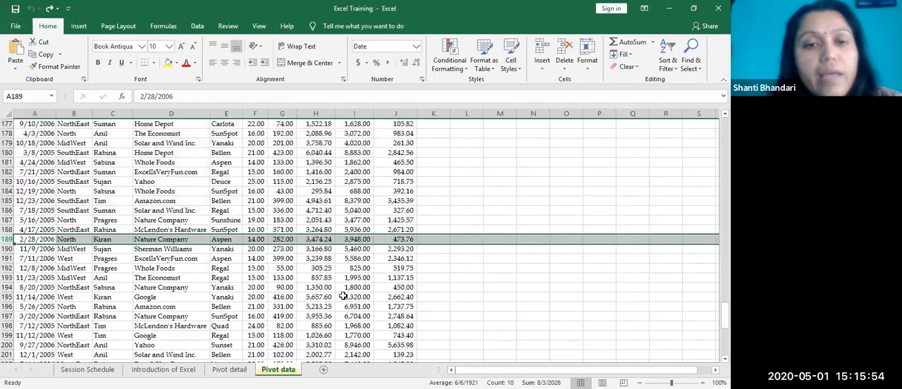
scroll(328, 233, up, 20)
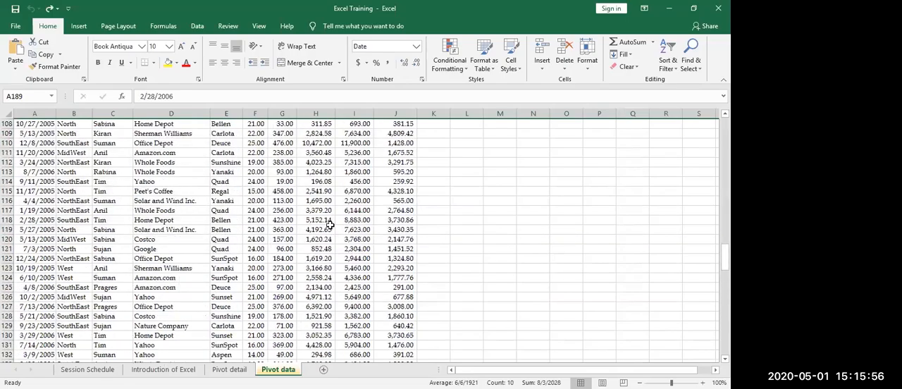
scroll(336, 230, up, 10)
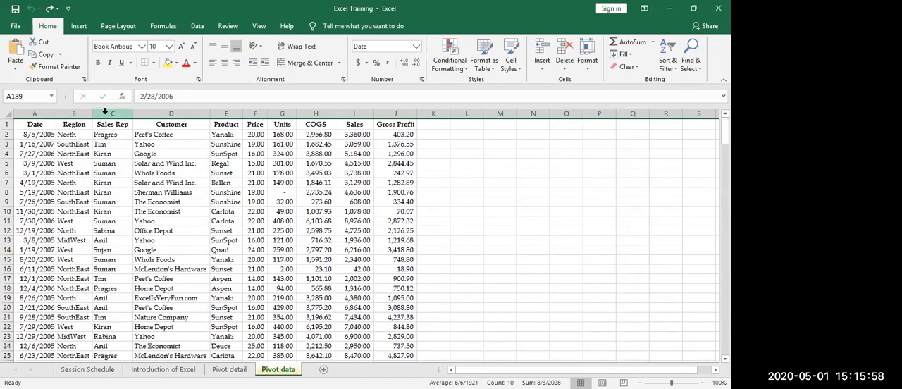
click(355, 173)
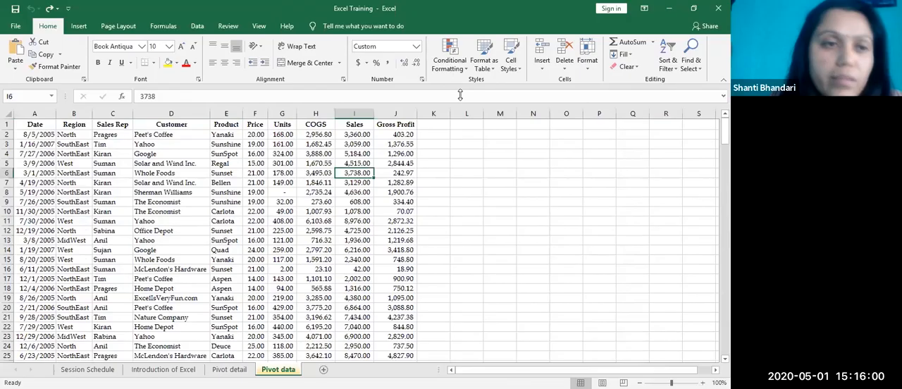
click(29, 133)
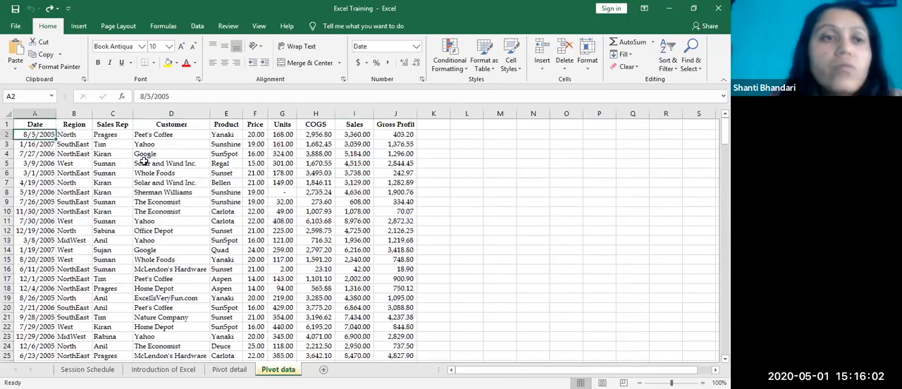
click(40, 127)
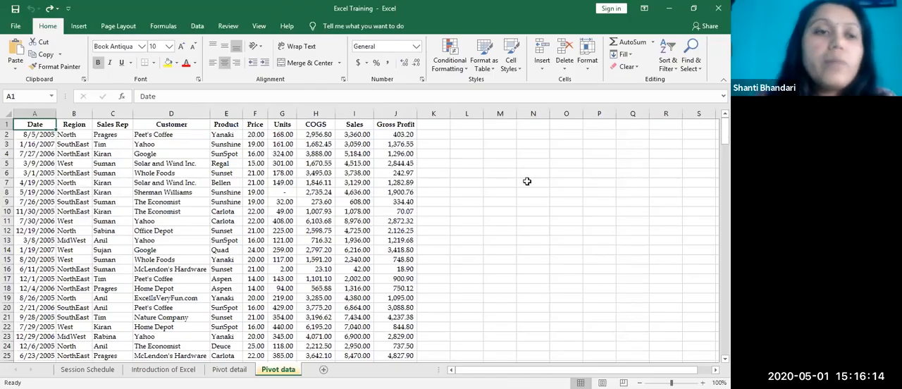
Step: Examine the Date header and select the date entries below it in column A
click(64, 125)
click(198, 193)
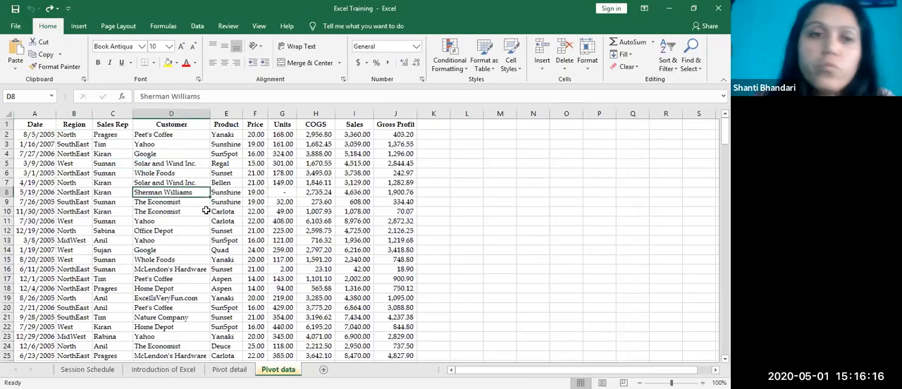
click(45, 126)
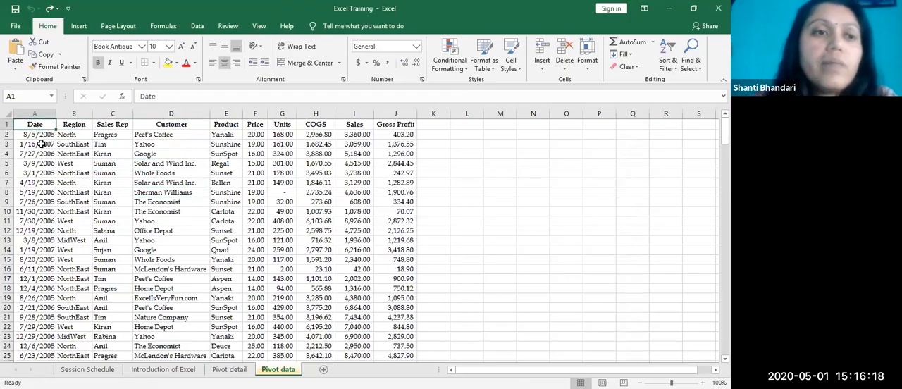
drag(39, 134, 3, 359)
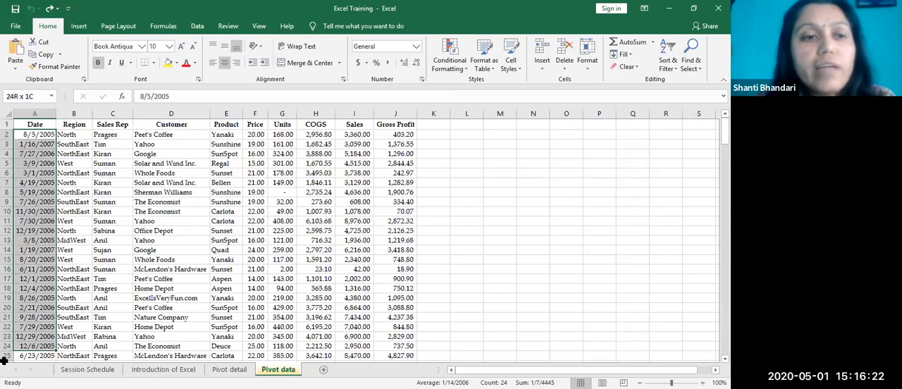
click(204, 240)
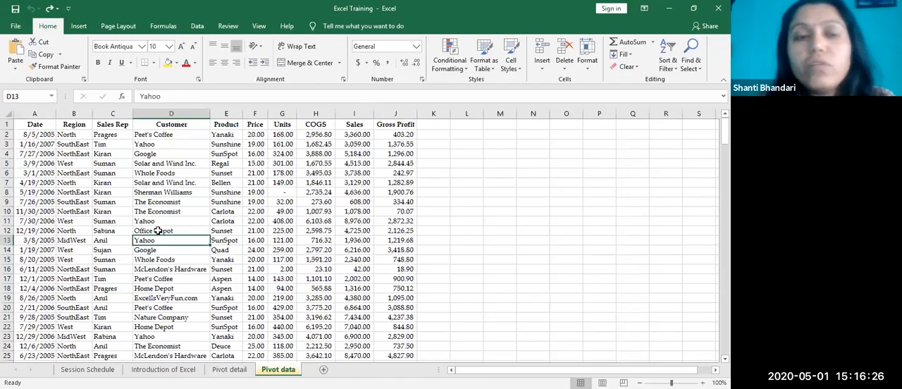
click(125, 232)
click(44, 138)
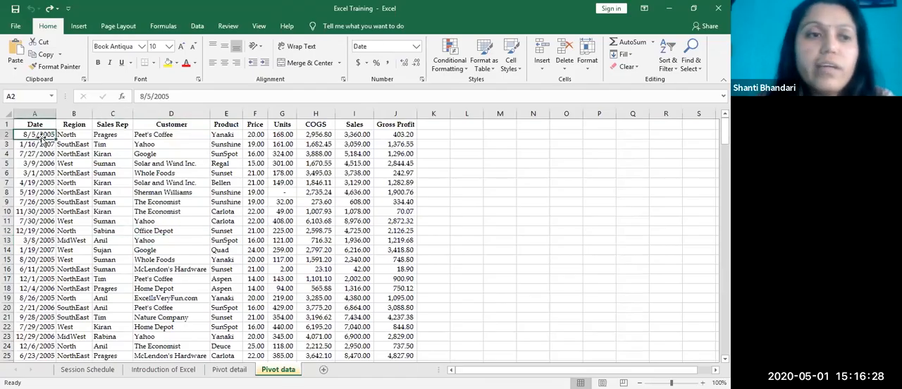
click(36, 126)
click(39, 133)
drag(39, 133, 33, 280)
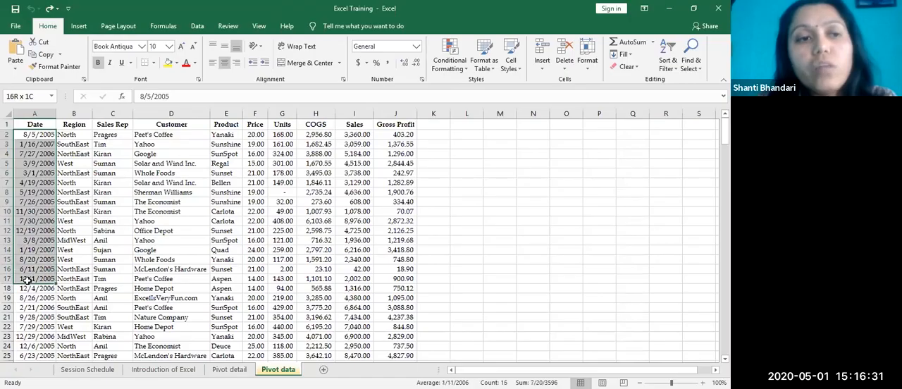
click(171, 240)
Step: Review the Region column's header and first entries, followed by the Sales Rep header
click(78, 127)
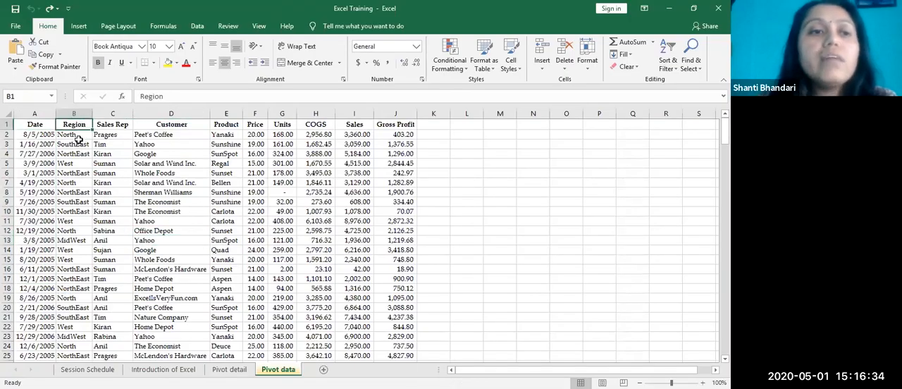
click(81, 172)
drag(74, 126, 81, 165)
click(82, 162)
click(118, 125)
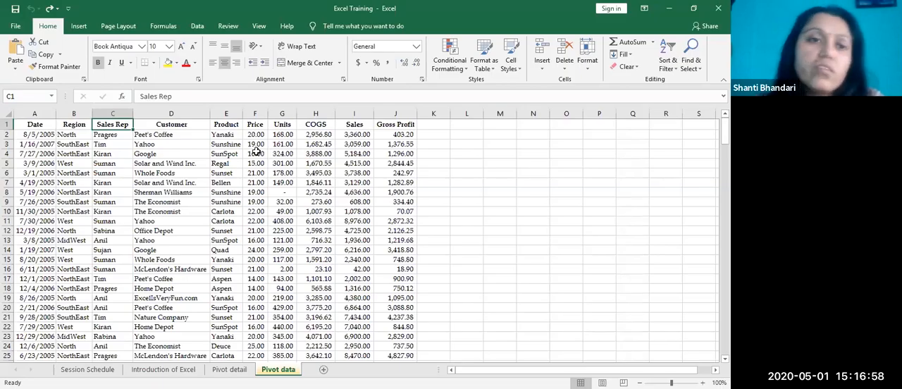
Step: Review the Customer and Product columns' entries and the Price header
click(186, 127)
drag(171, 138, 158, 329)
drag(223, 134, 232, 260)
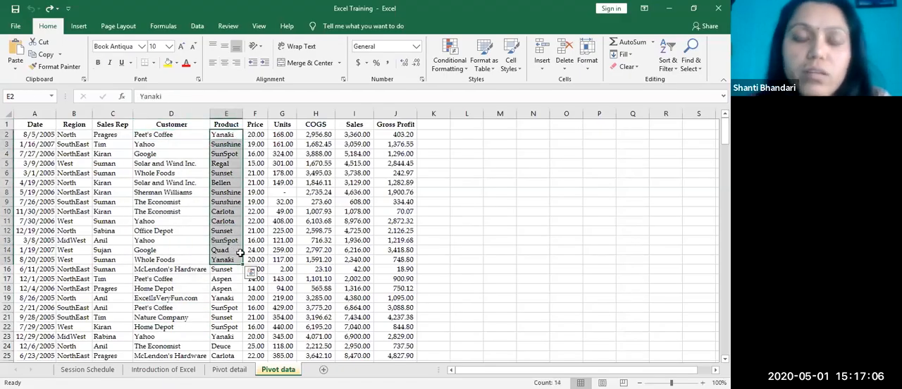
click(311, 228)
click(255, 125)
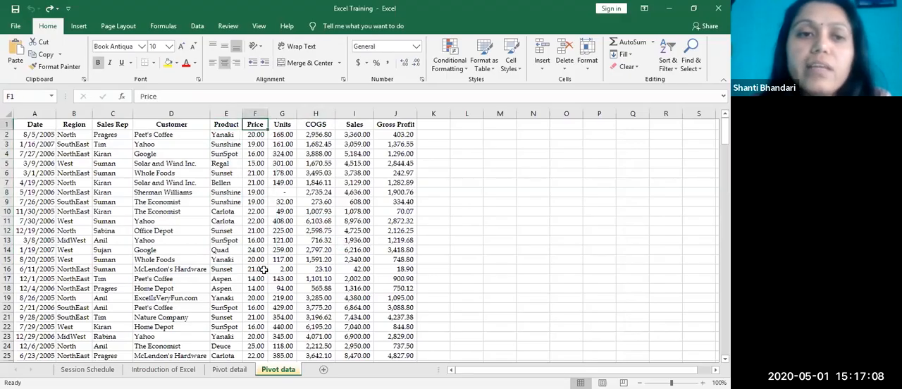
Step: Select the header row from Date to Gross Profit (A1:J1) to review the field names
drag(32, 124, 395, 124)
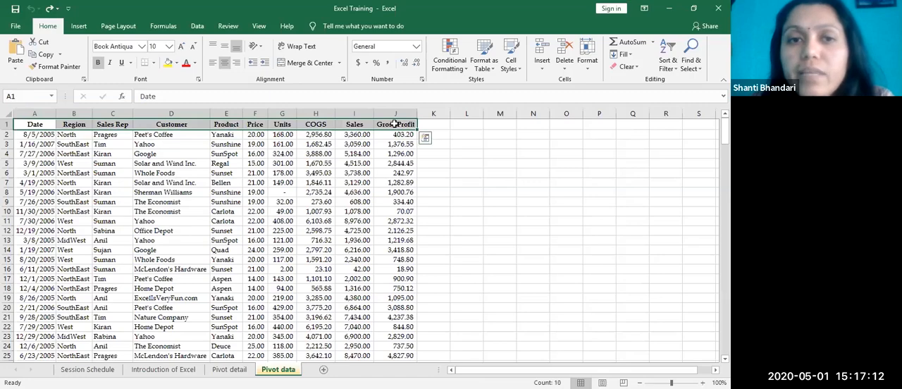
click(356, 240)
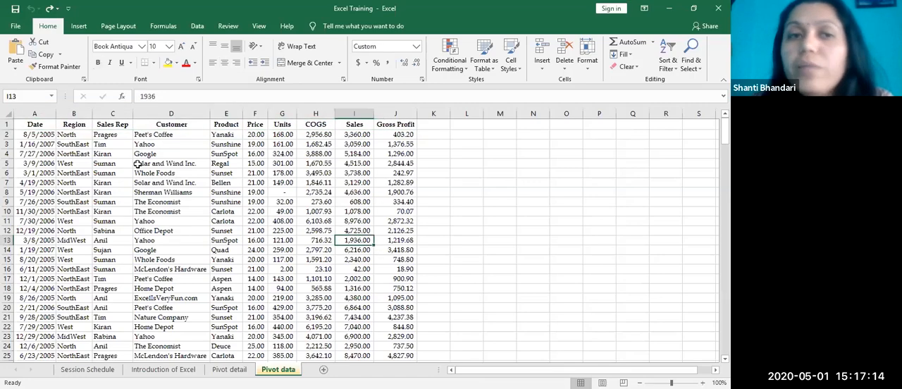
drag(36, 124, 395, 126)
click(328, 191)
drag(35, 124, 396, 124)
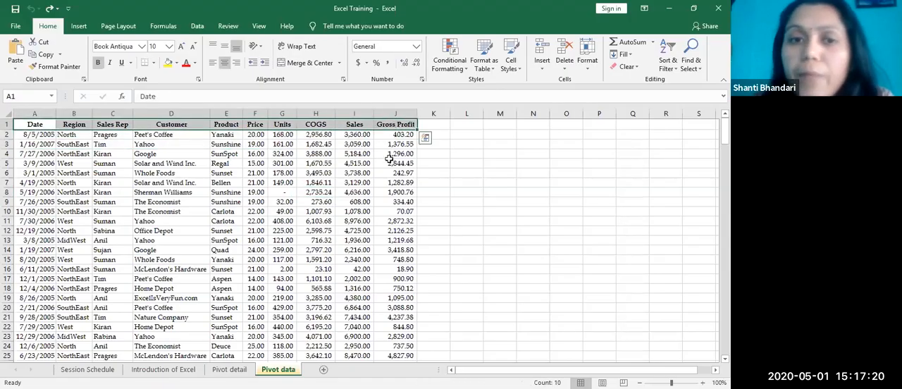
click(267, 202)
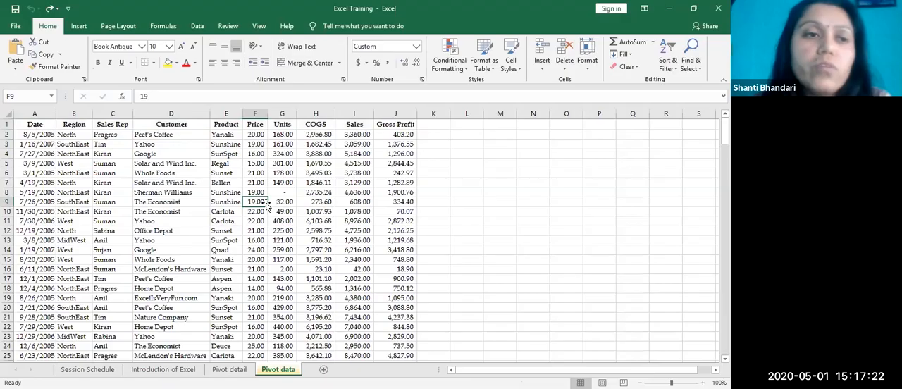
Step: Start a PivotTable from a cell within the sales data and check the proposed source range down to its last row
click(114, 163)
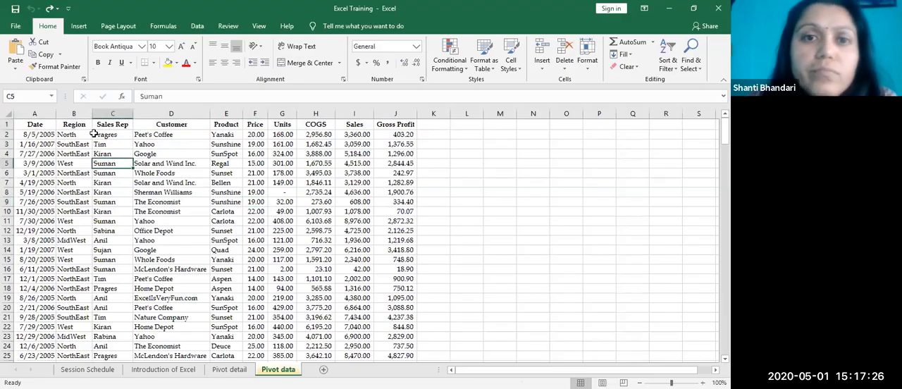
click(81, 29)
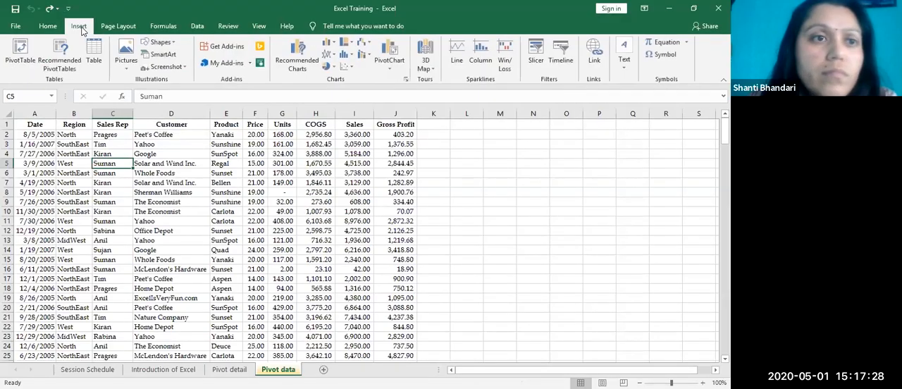
click(59, 240)
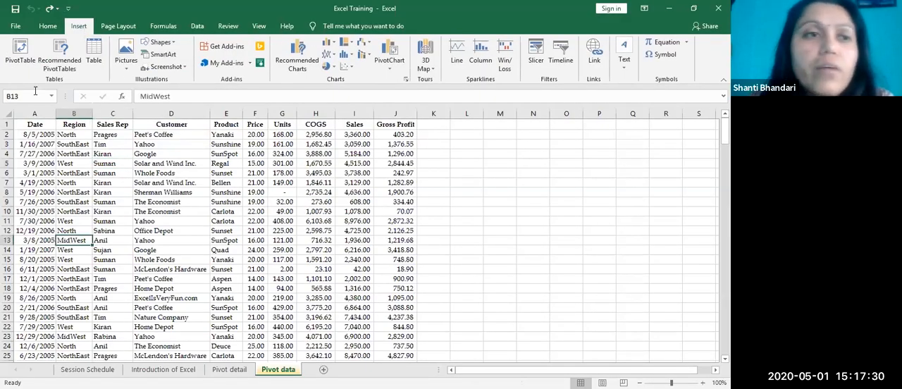
click(50, 28)
click(74, 221)
click(74, 183)
click(73, 28)
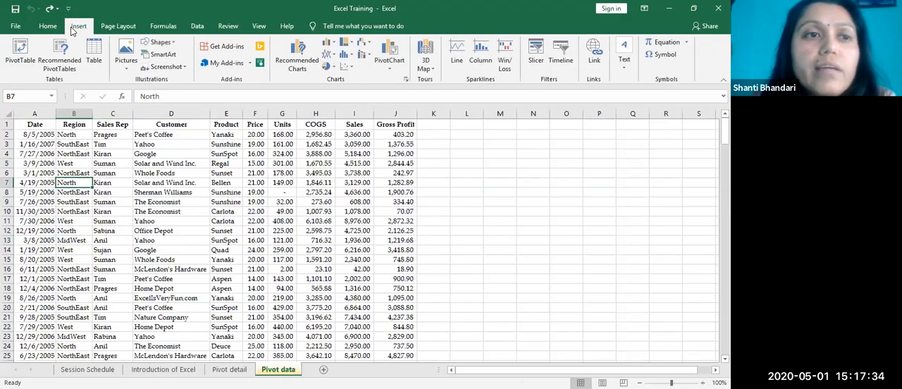
click(17, 55)
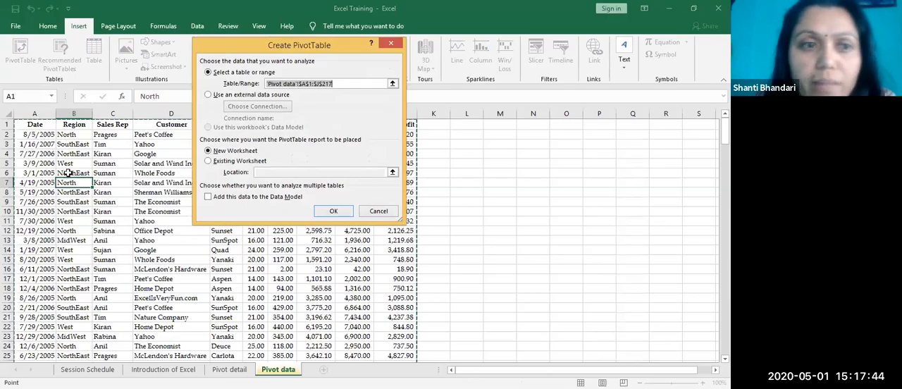
scroll(65, 176, down, 9)
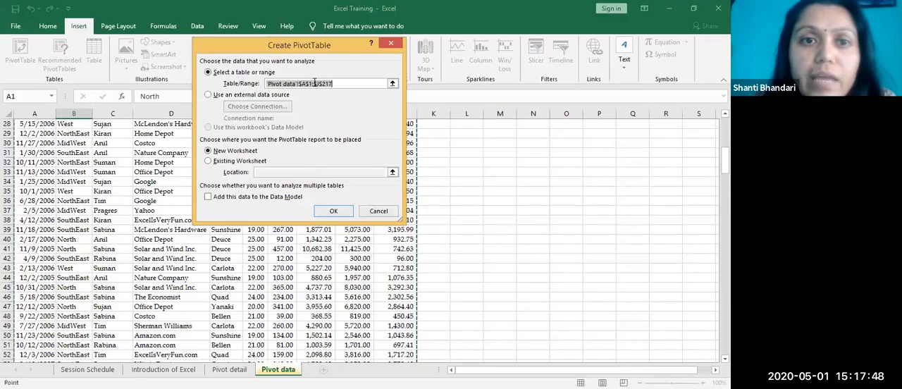
scroll(289, 301, down, 5)
scroll(290, 301, down, 20)
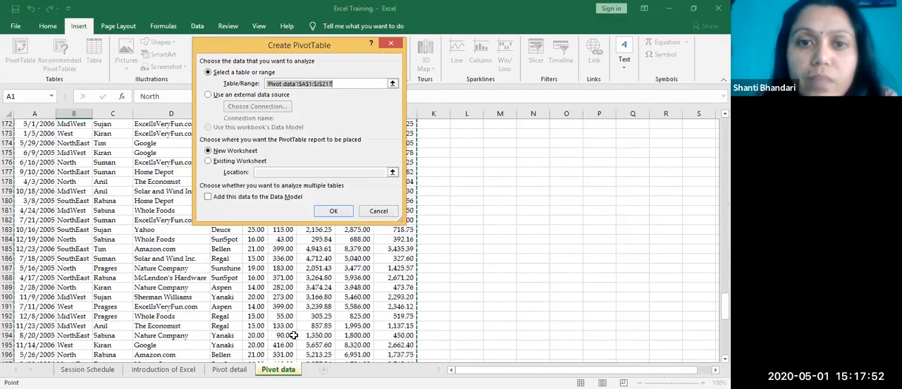
scroll(294, 336, down, 11)
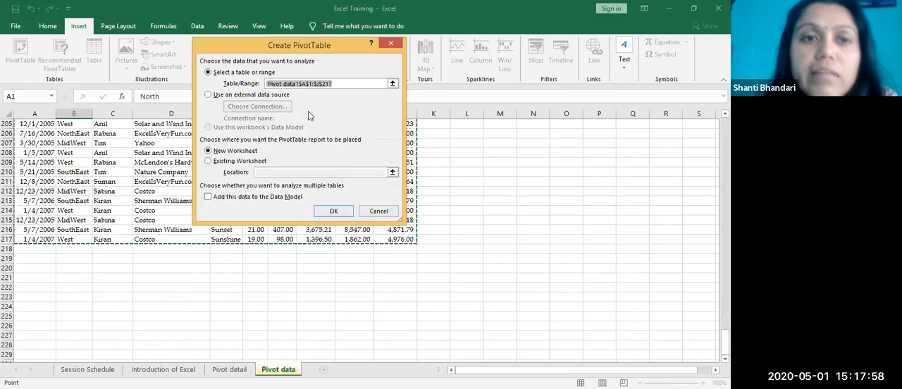
Step: Place the PivotTable on the existing Pivot data worksheet at cell A220, below the source data
click(224, 164)
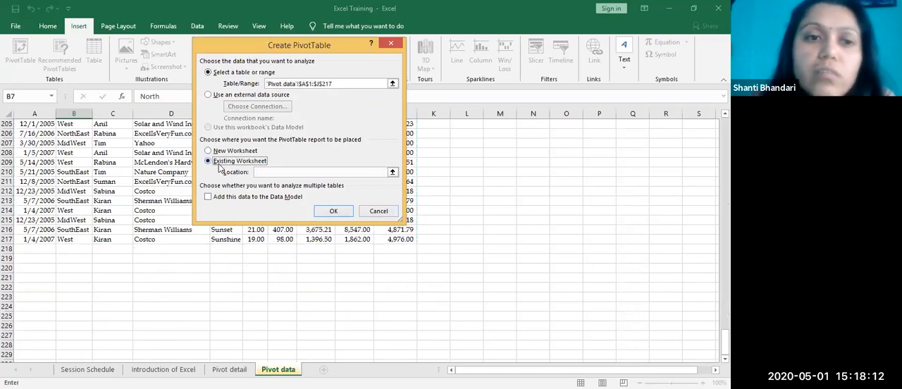
click(36, 278)
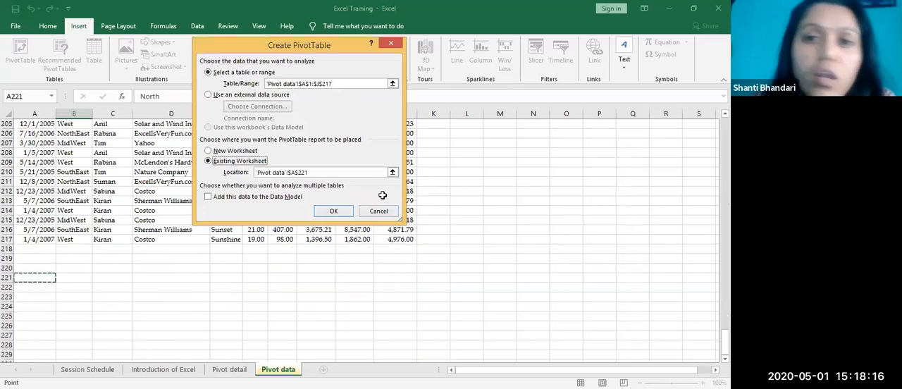
click(456, 128)
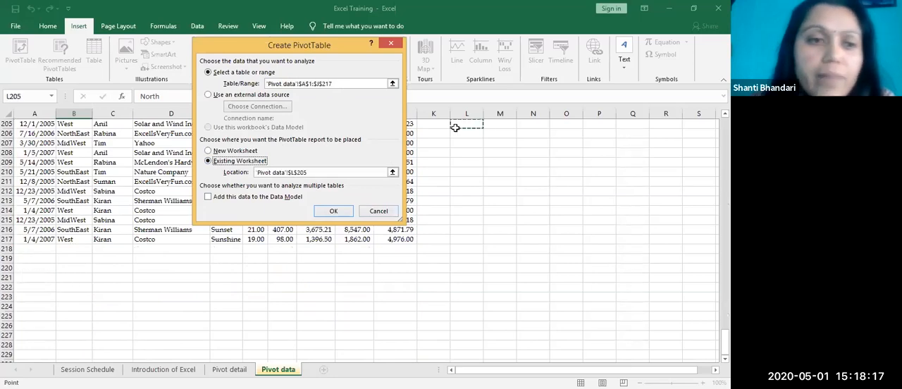
click(51, 271)
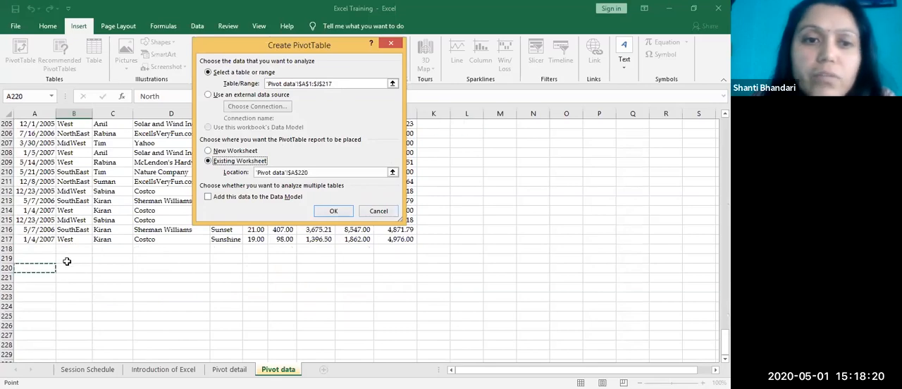
click(333, 211)
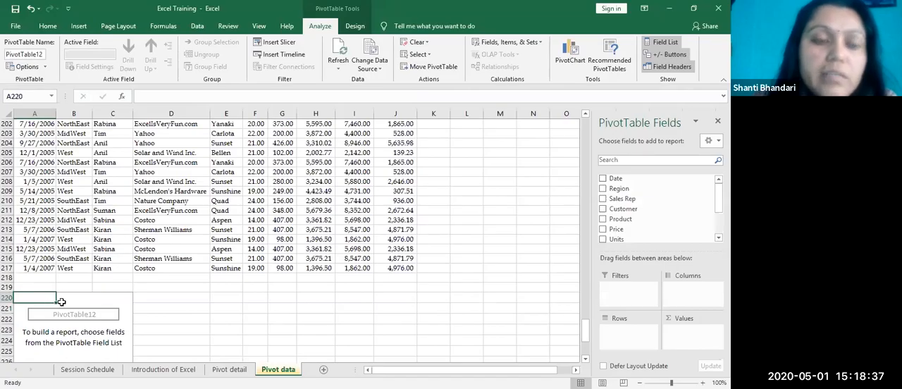
Step: Check the empty PivotTable's starting cell and undo its insertion below the sales data
click(71, 302)
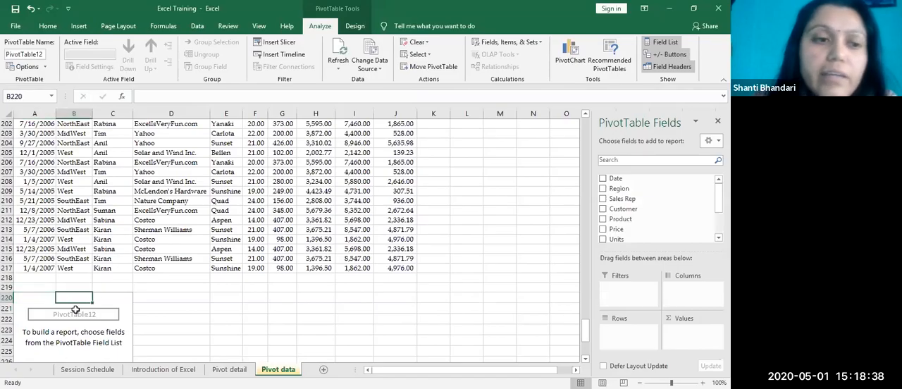
click(40, 297)
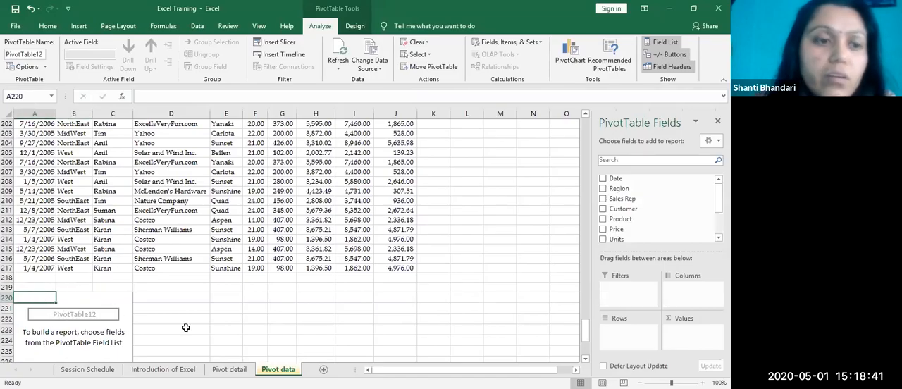
key(ctrl+z)
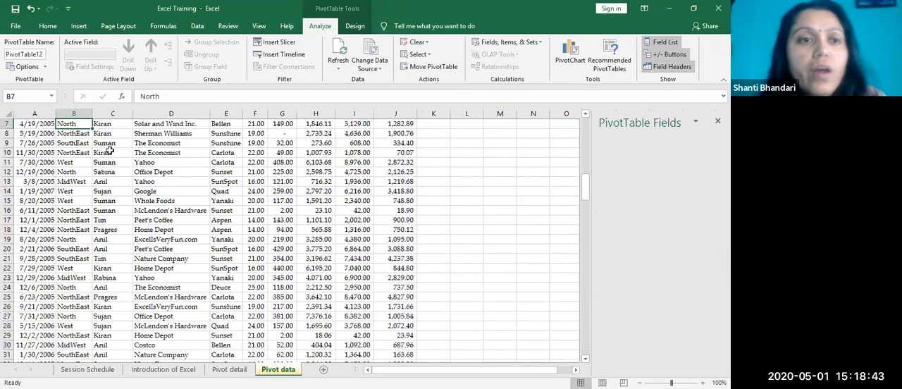
Step: Create a PivotTable from the sales range 'Pivot data'!$A$1:$J$217 on a new worksheet
click(100, 191)
click(35, 124)
scroll(120, 223, up, 2)
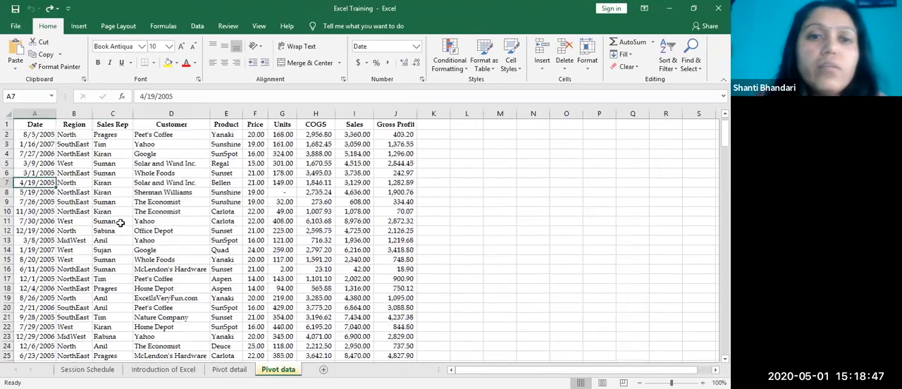
click(37, 121)
click(151, 231)
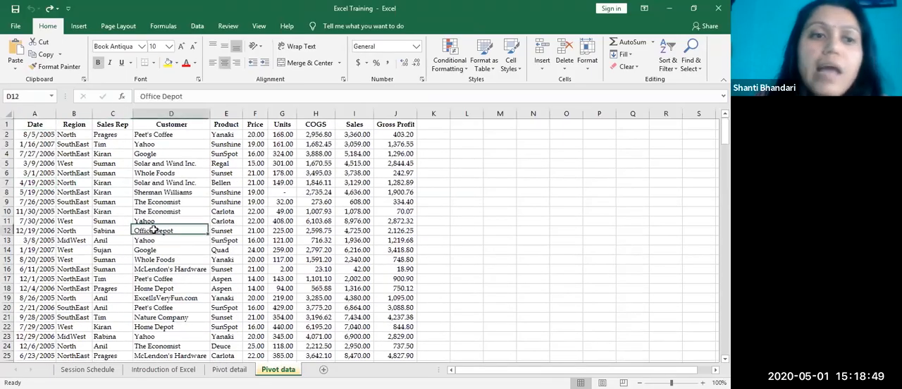
click(79, 28)
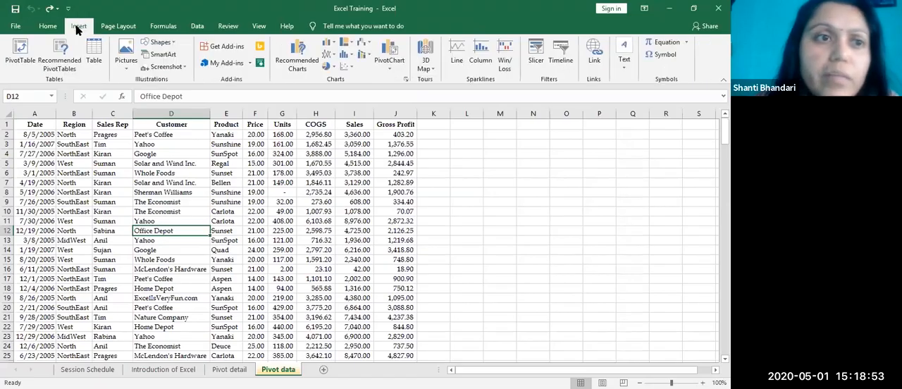
click(20, 55)
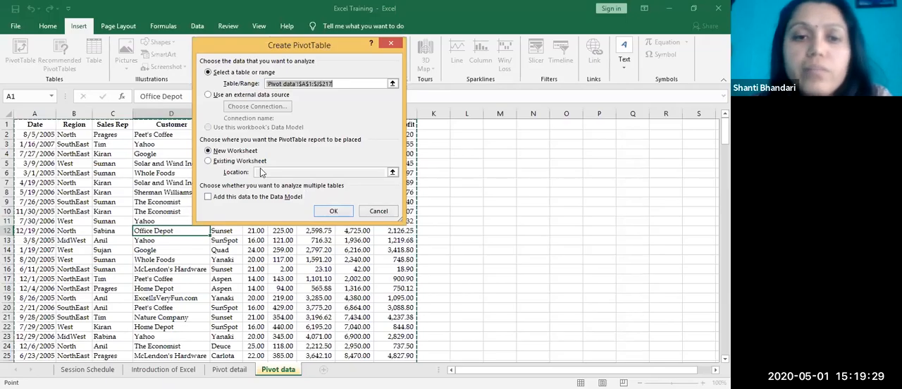
key(Return)
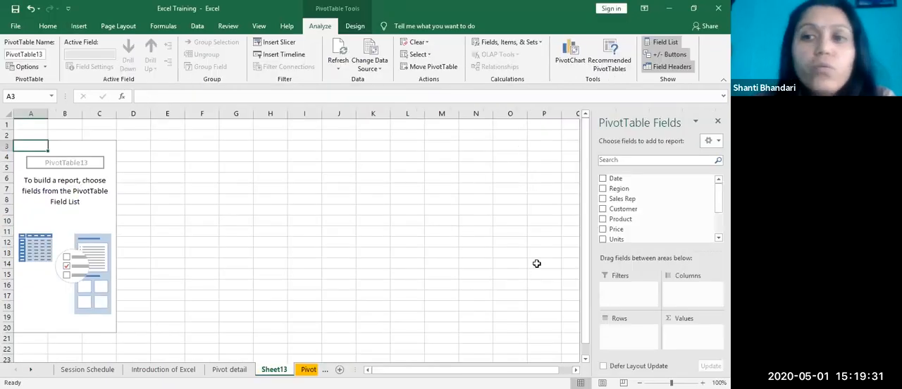
click(85, 182)
click(81, 212)
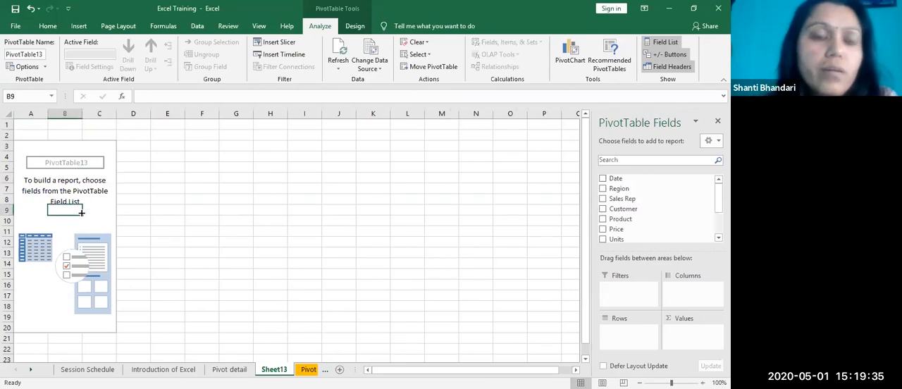
right_click(82, 170)
key(Escape)
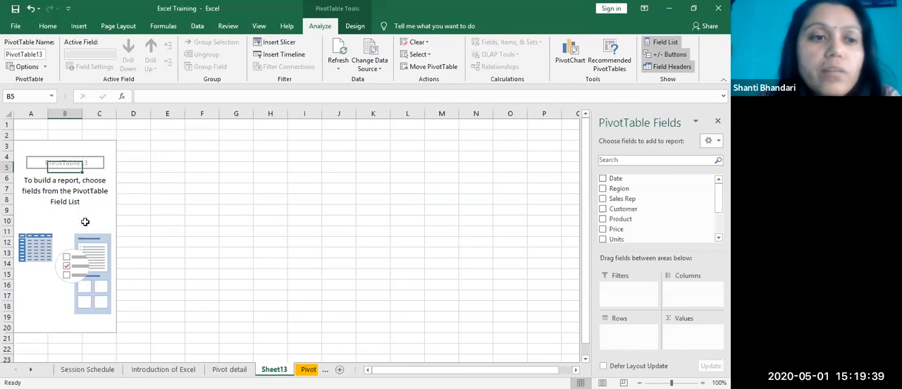
click(92, 164)
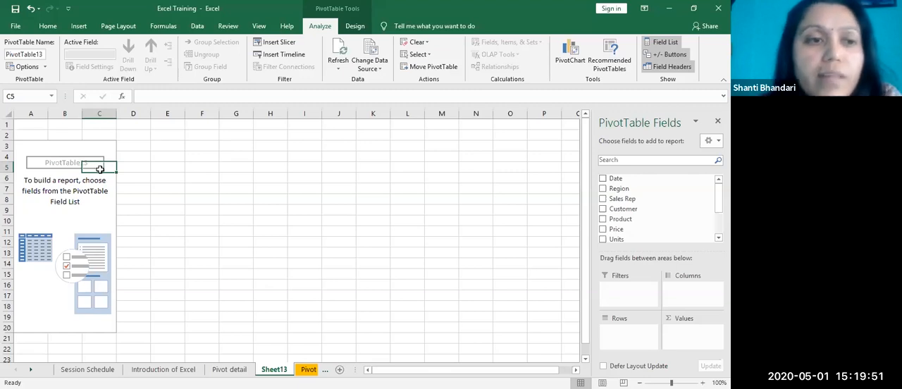
click(86, 190)
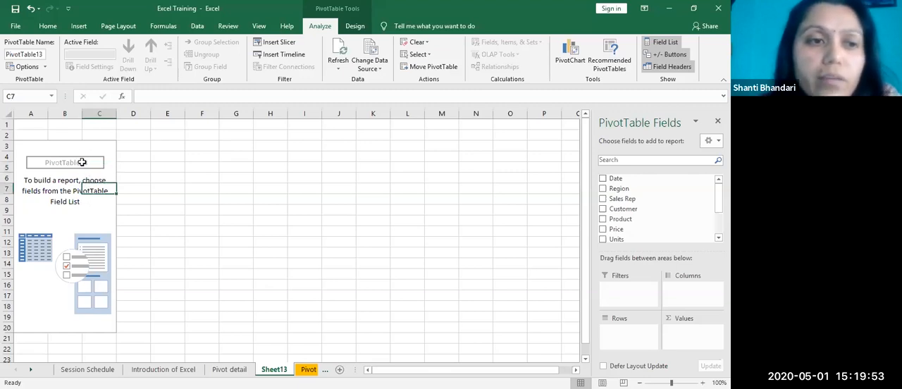
Step: Enable the Classic PivotTable layout, with dragging of fields in the grid, in the empty PivotTable's display options
click(89, 165)
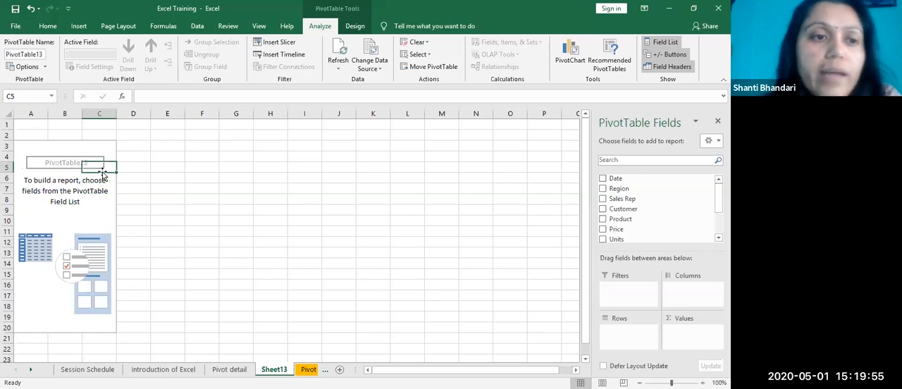
right_click(103, 170)
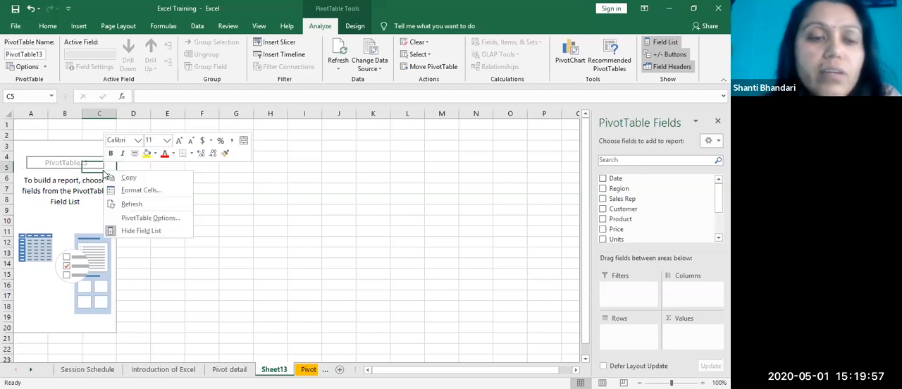
click(130, 220)
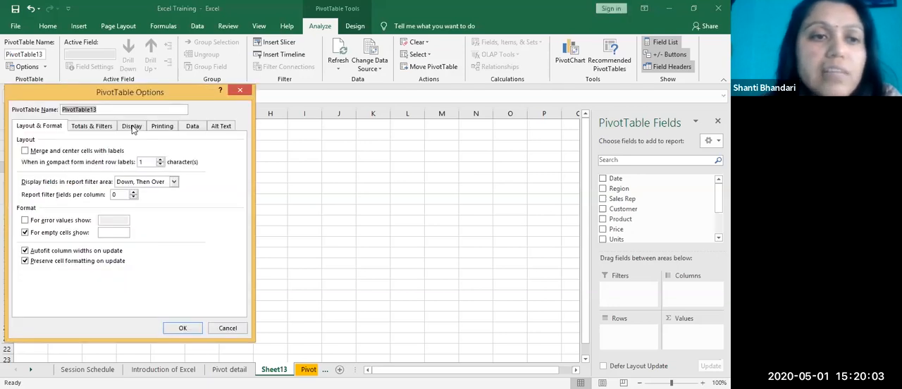
click(133, 127)
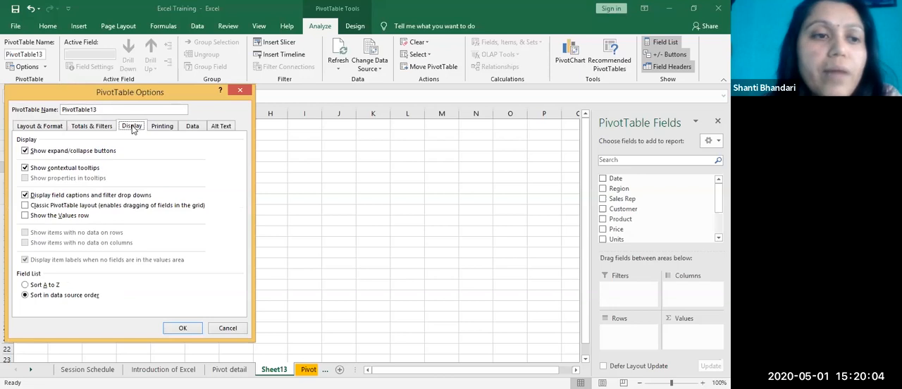
click(26, 206)
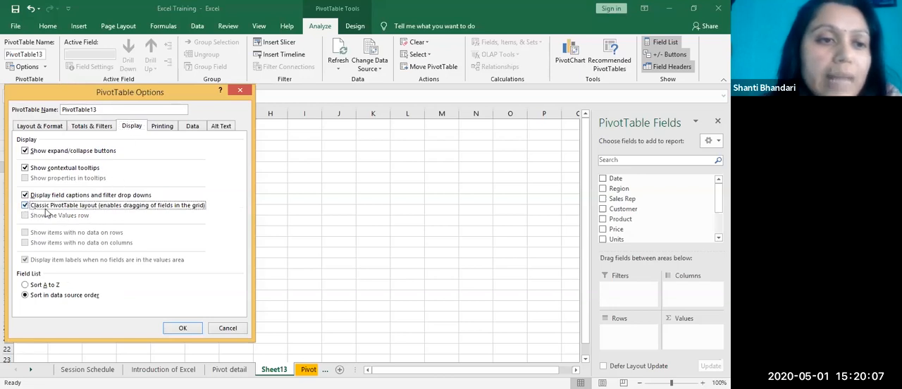
click(185, 330)
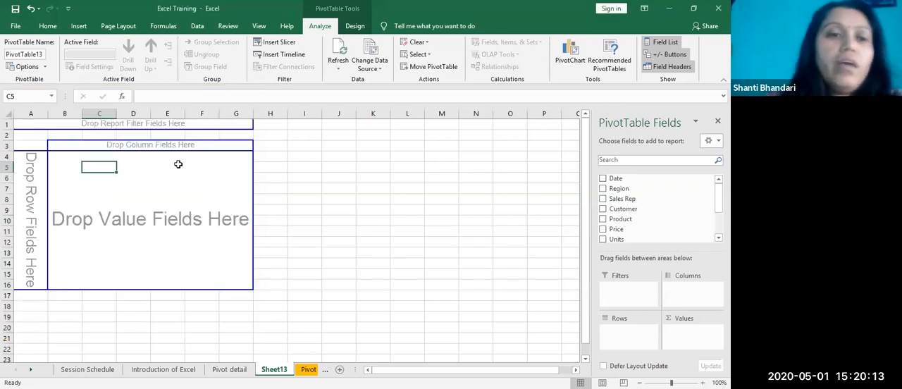
Step: Examine the row and value drop areas in the empty PivotTable's classic grid
click(134, 187)
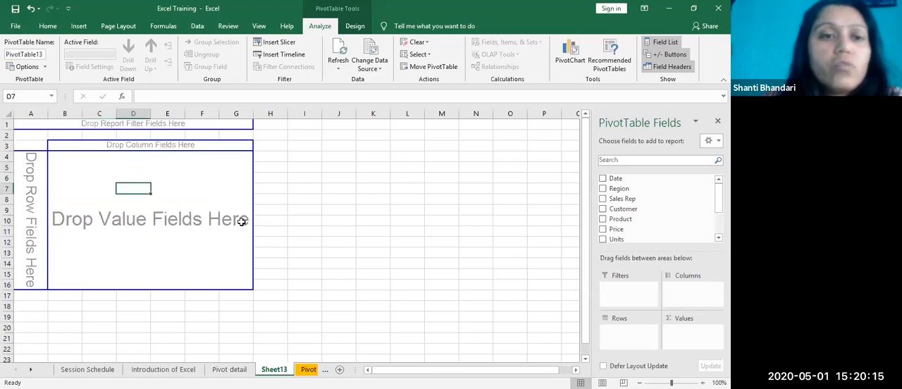
click(202, 200)
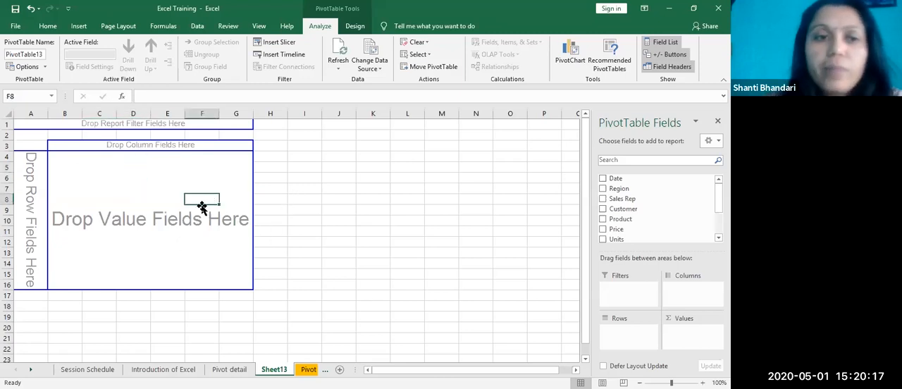
click(154, 188)
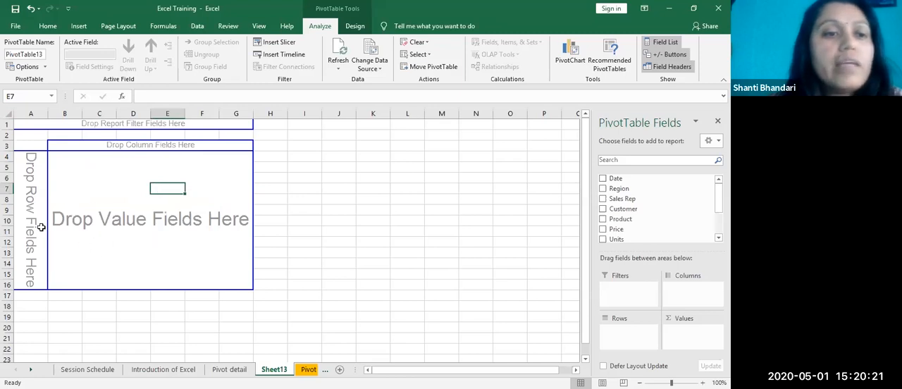
click(28, 211)
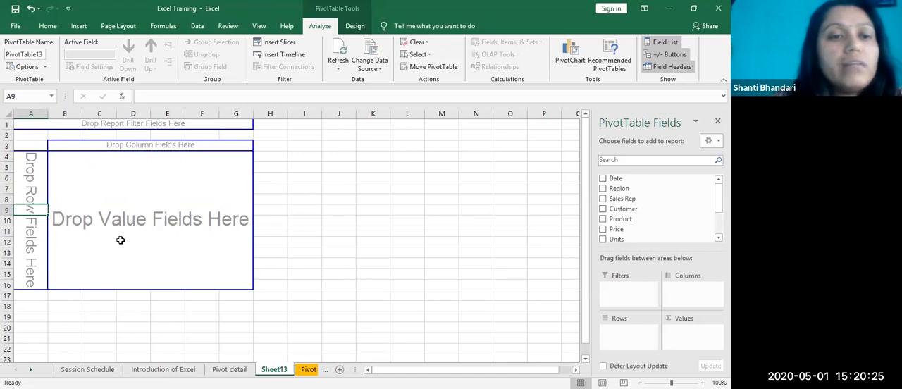
click(203, 220)
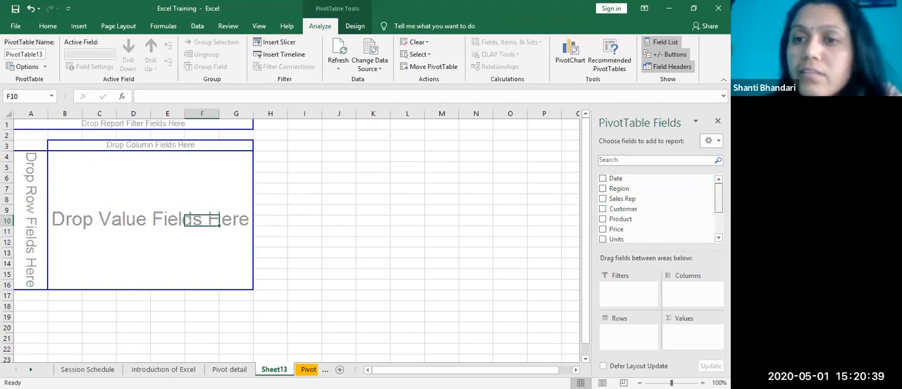
Step: Compare the fields in the PivotTable field list with the column headings in row 1 of the Pivot data worksheet
scroll(643, 198, down, 1)
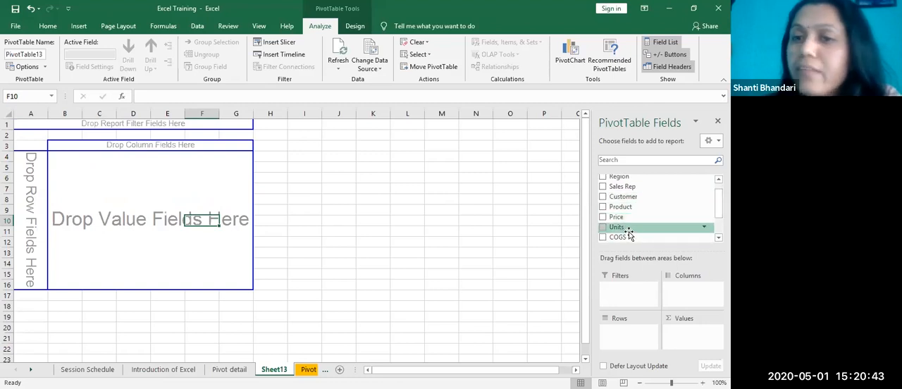
scroll(644, 211, down, 2)
scroll(644, 212, down, 1)
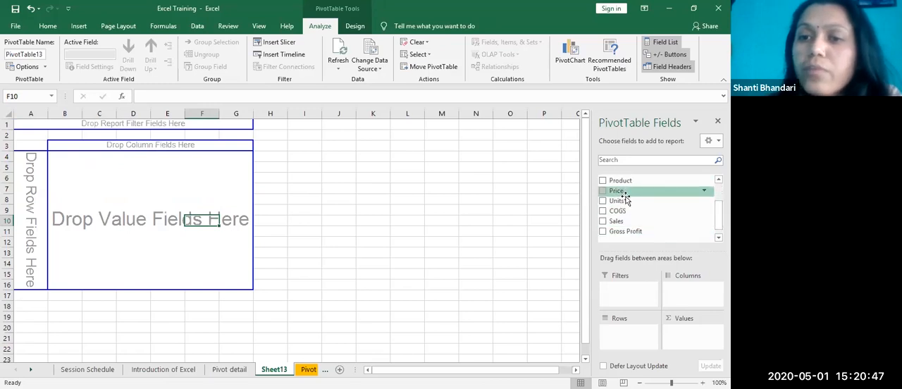
click(308, 370)
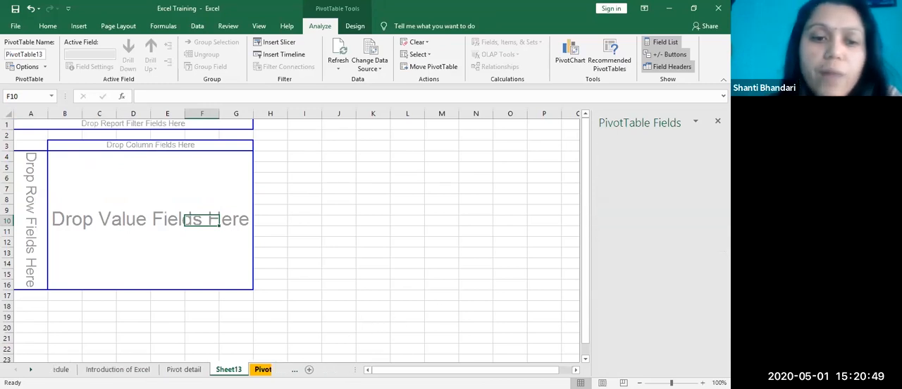
drag(34, 125, 394, 124)
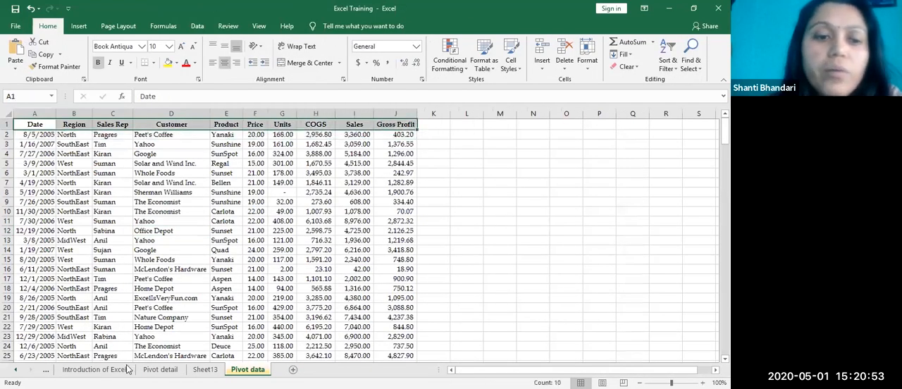
click(140, 127)
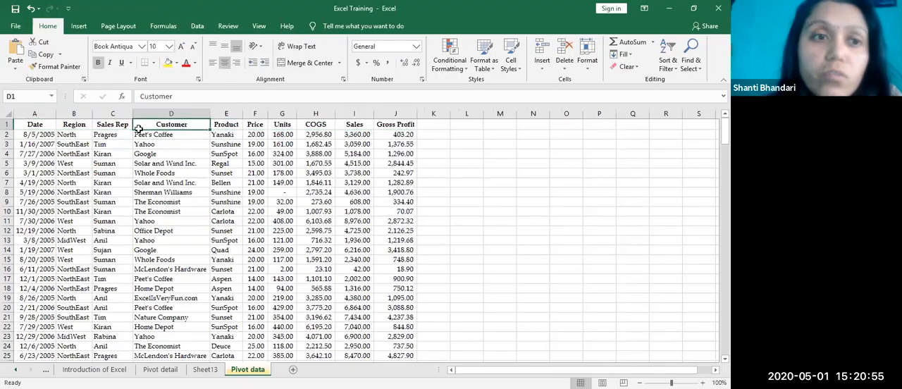
click(205, 369)
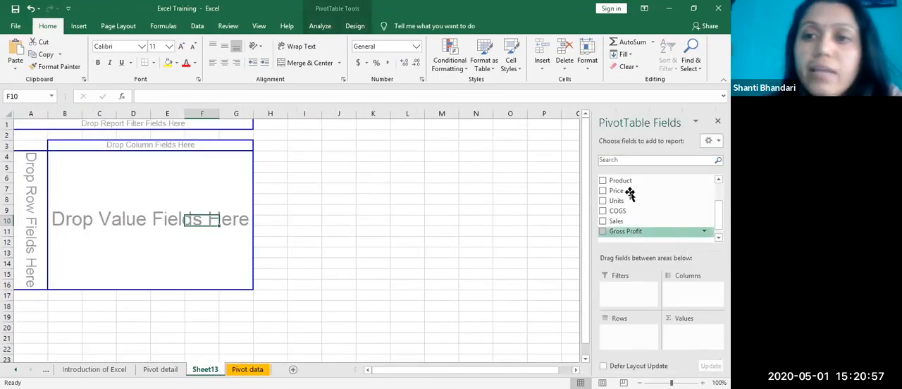
scroll(698, 205, up, 2)
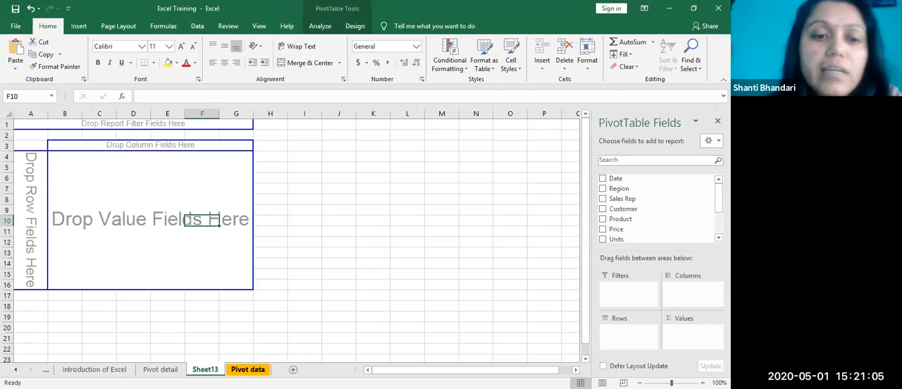
key(ctrl+Page_Down)
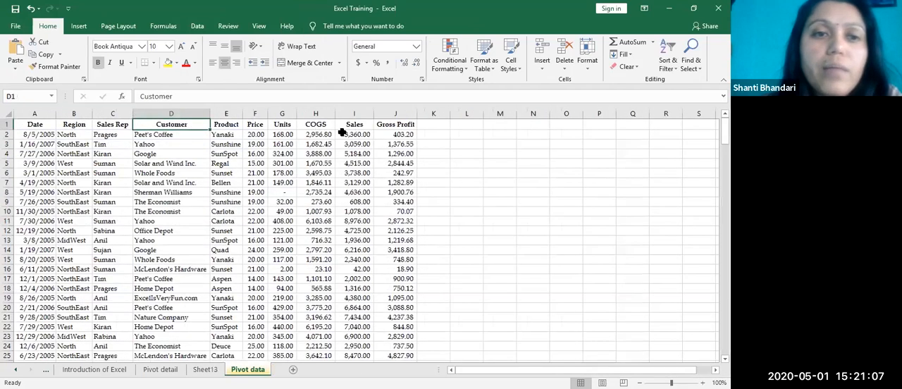
key(ctrl+Home)
key(ctrl+shift+Right)
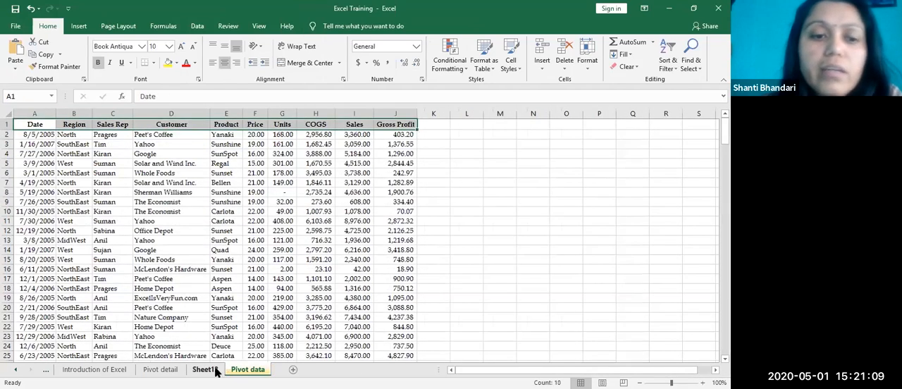
key(ctrl+Page_Up)
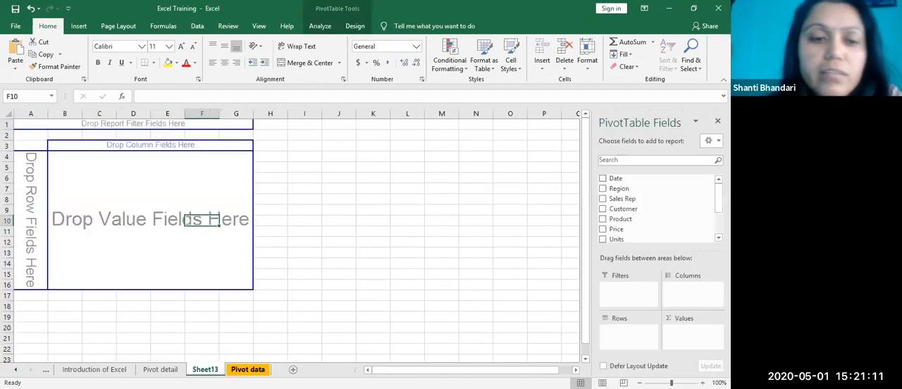
key(ctrl+Page_Down)
key(ctrl+Page_Up)
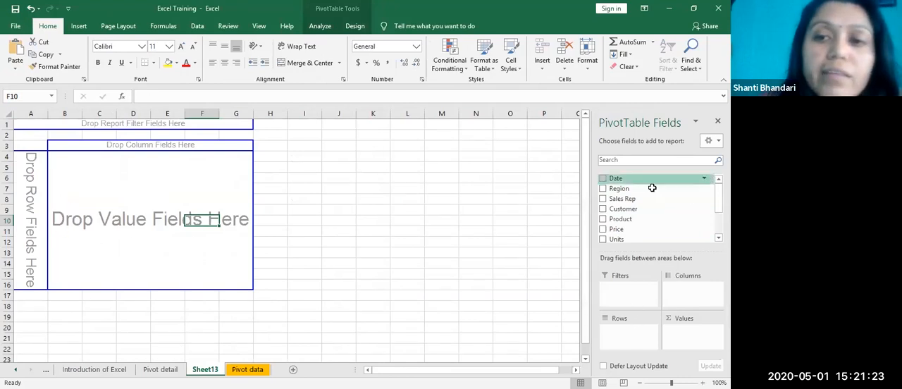
Step: Try placing the Region field in the PivotTable's row area twice, removing it each time
click(100, 189)
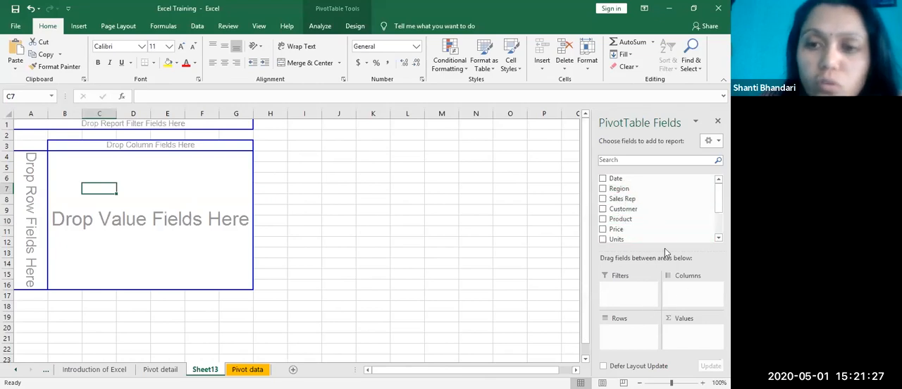
click(603, 189)
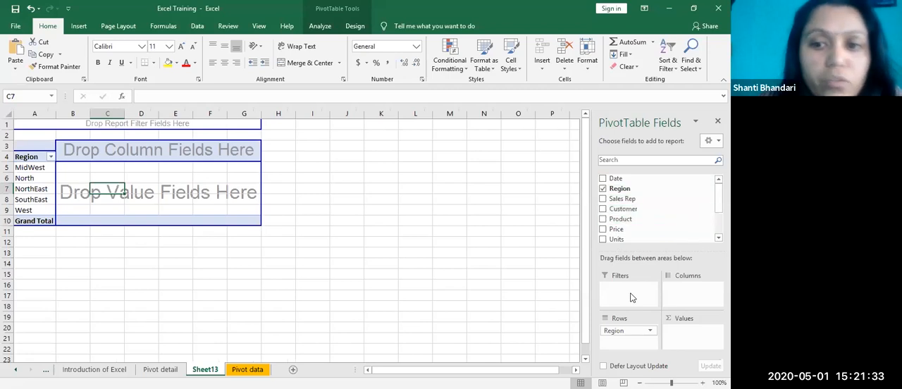
click(603, 189)
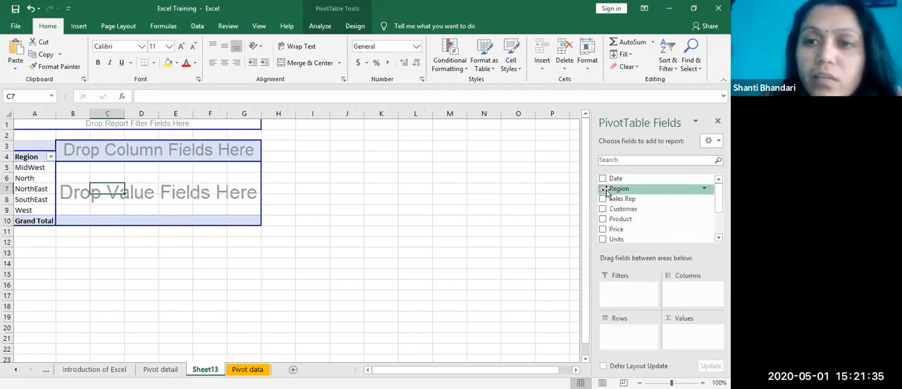
drag(343, 214, 21, 195)
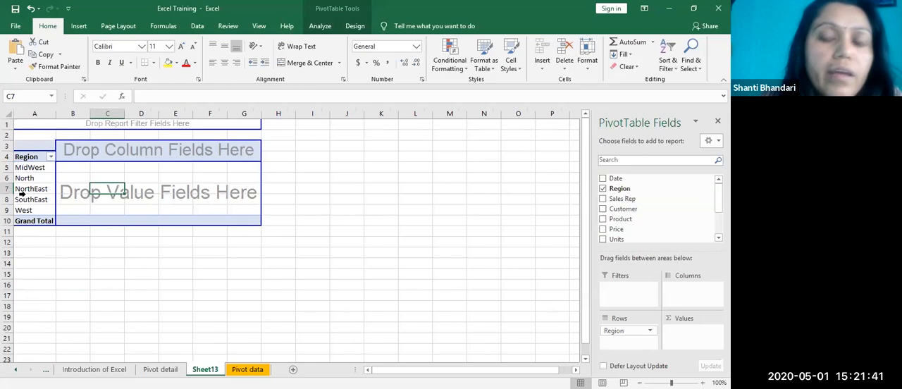
click(602, 188)
Step: Look at the Region field's filter choices without changing them and add the field to the row labels
mouse_move(638, 188)
mouse_down()
mouse_move(604, 289)
mouse_move(613, 339)
mouse_move(626, 347)
mouse_move(615, 339)
mouse_move(638, 182)
mouse_up()
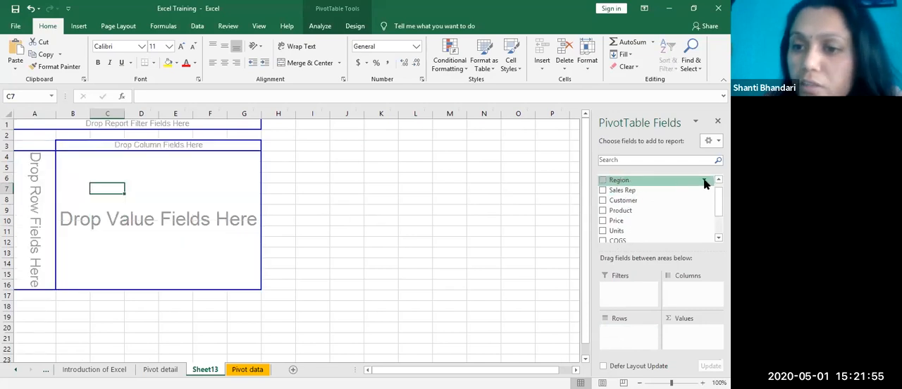
click(704, 182)
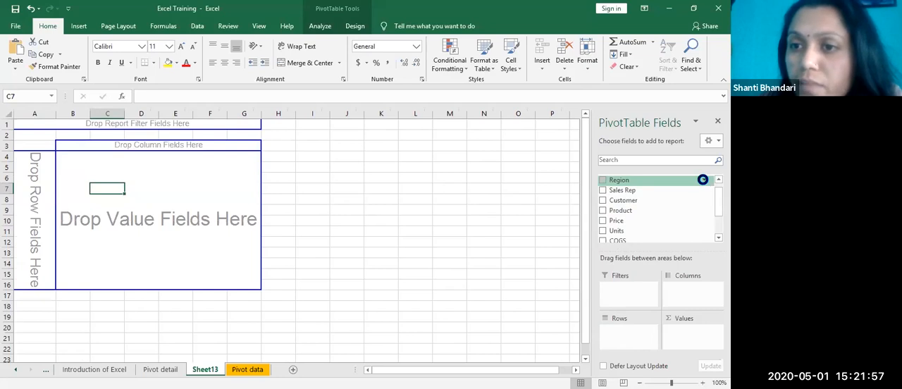
click(675, 192)
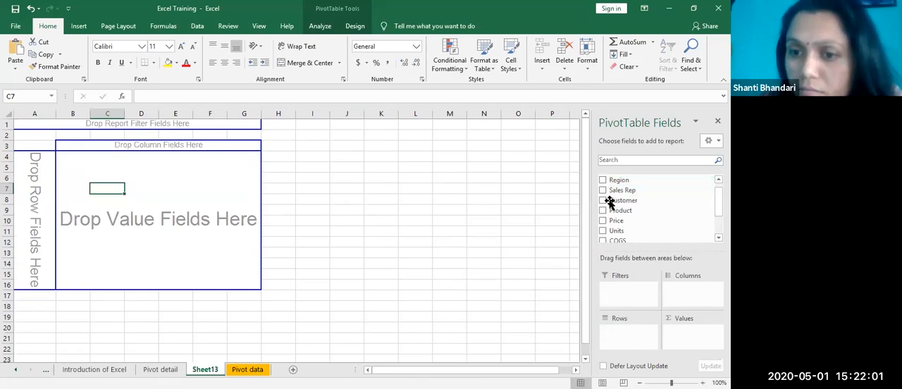
right_click(636, 181)
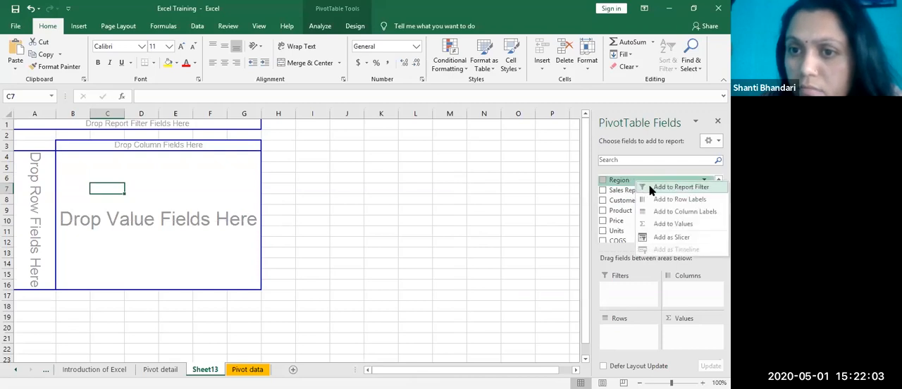
click(687, 199)
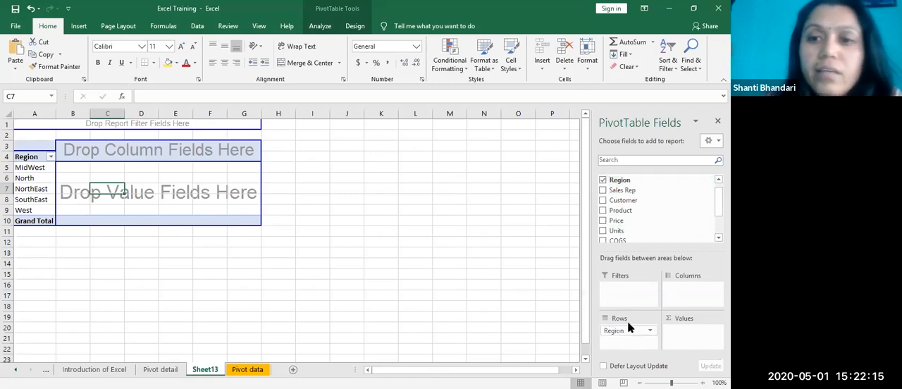
Step: Add the Sales field to the PivotTable's values area, summed by region
scroll(635, 205, up, 1)
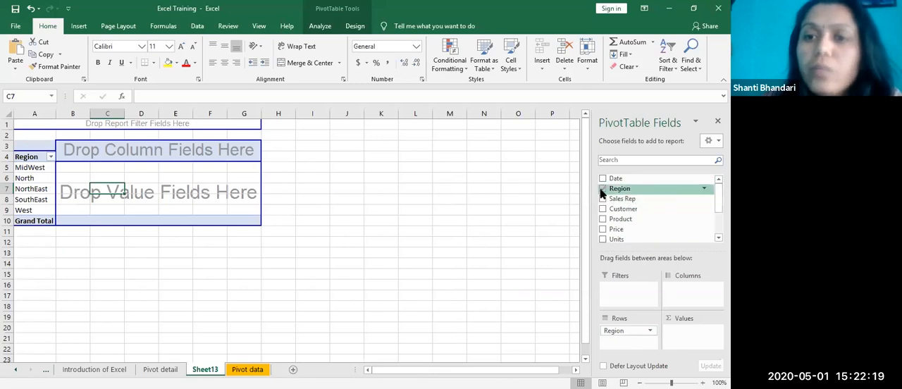
drag(602, 194, 248, 189)
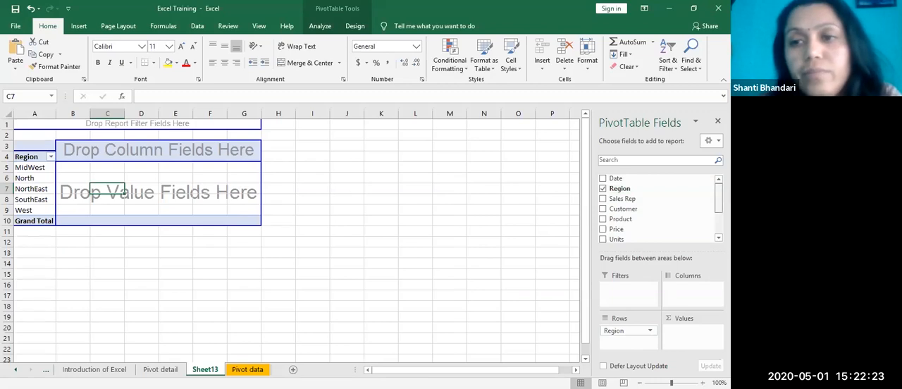
scroll(610, 214, down, 3)
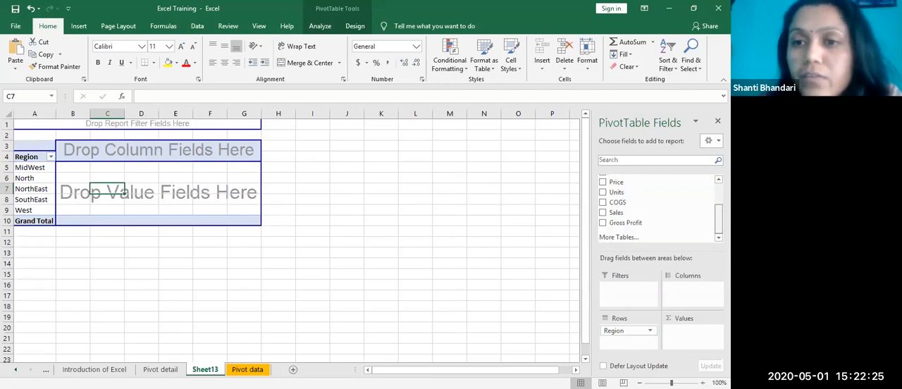
click(604, 213)
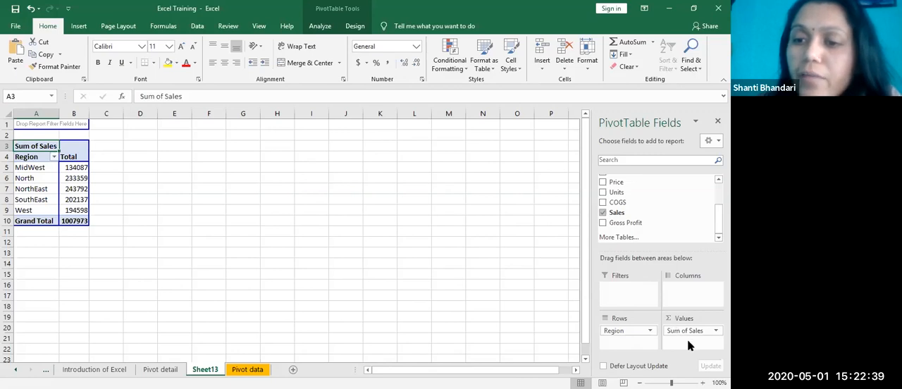
mouse_move(687, 331)
mouse_down()
mouse_move(643, 358)
mouse_move(626, 352)
mouse_move(626, 343)
mouse_move(635, 352)
mouse_move(683, 330)
mouse_up()
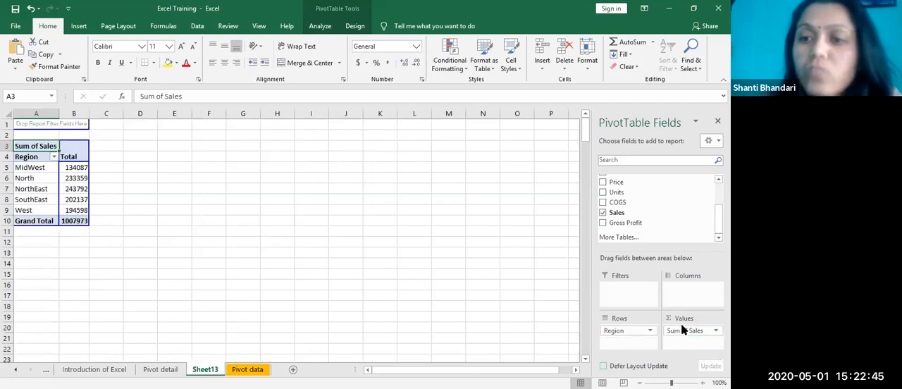
Step: Try Gross Profit as the value field in place of Sales, restoring Sales as the only value
click(603, 213)
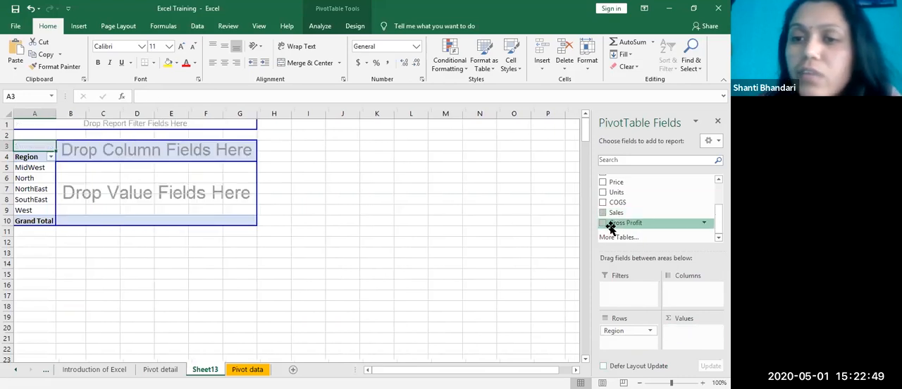
click(603, 223)
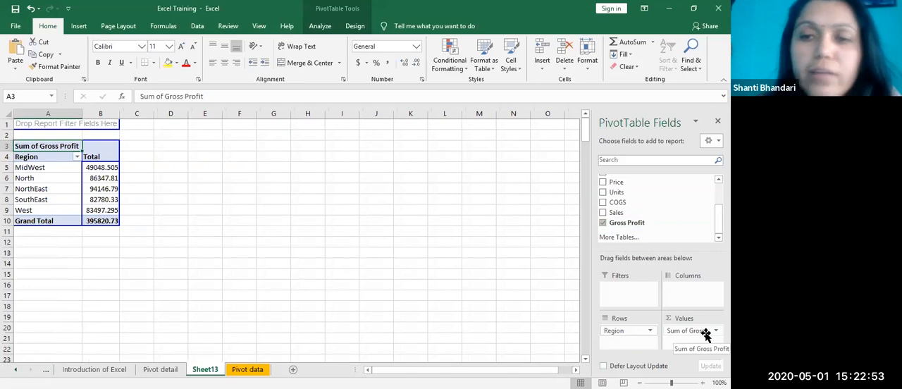
click(603, 223)
click(603, 213)
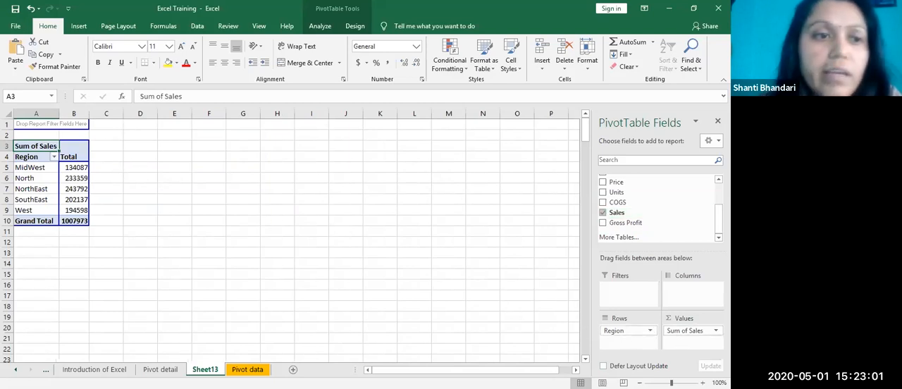
Step: Examine the region labels and their sales totals in the PivotTable alongside the fields in its row and value areas
click(40, 161)
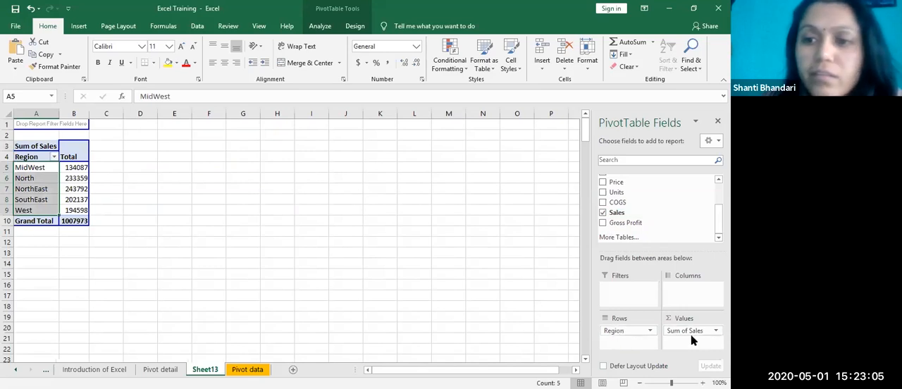
drag(691, 341, 693, 340)
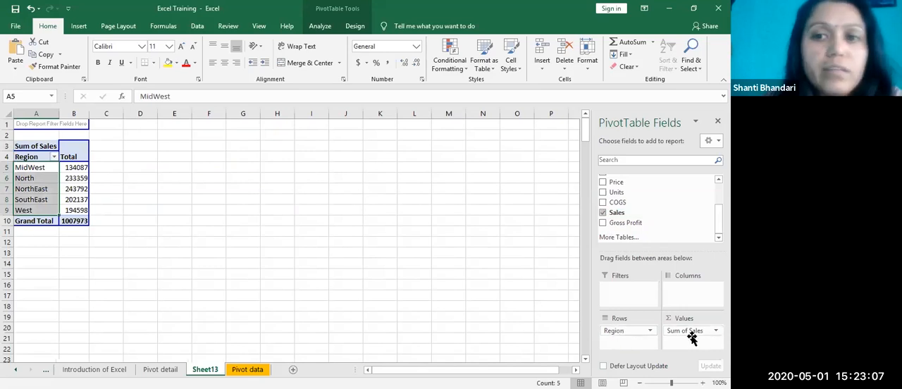
scroll(659, 208, up, 3)
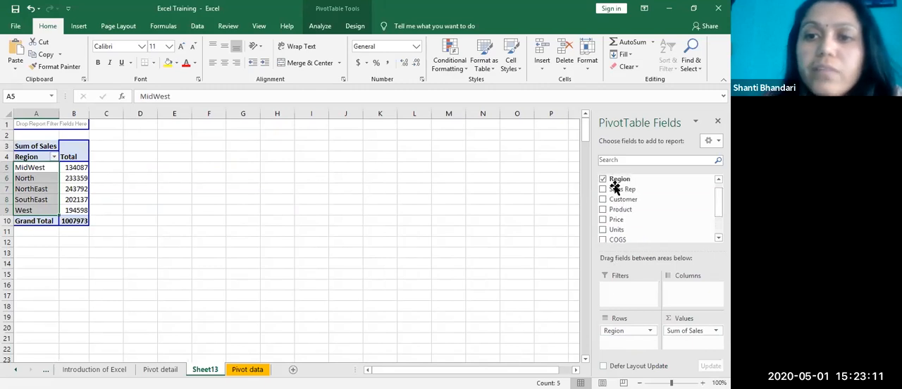
click(50, 164)
click(66, 177)
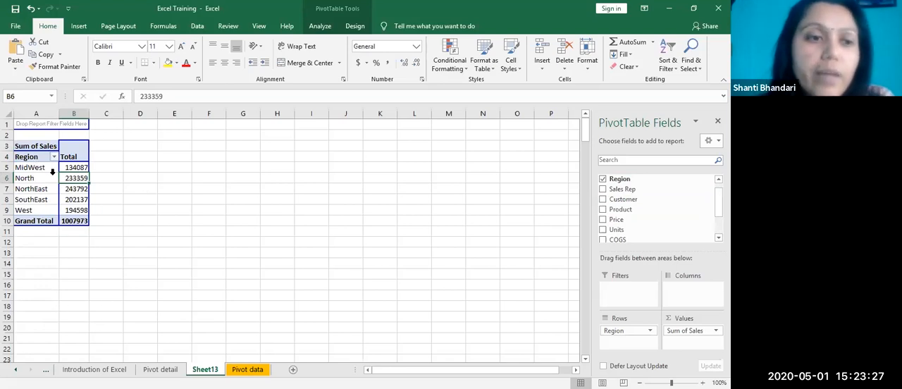
drag(168, 179, 151, 177)
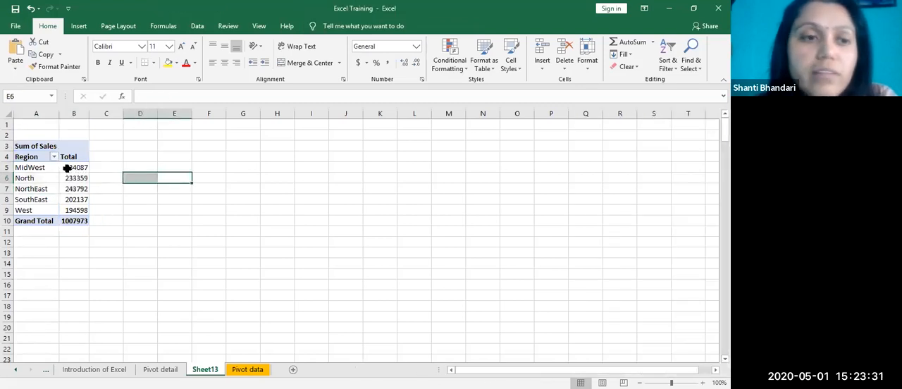
click(67, 168)
drag(21, 168, 68, 205)
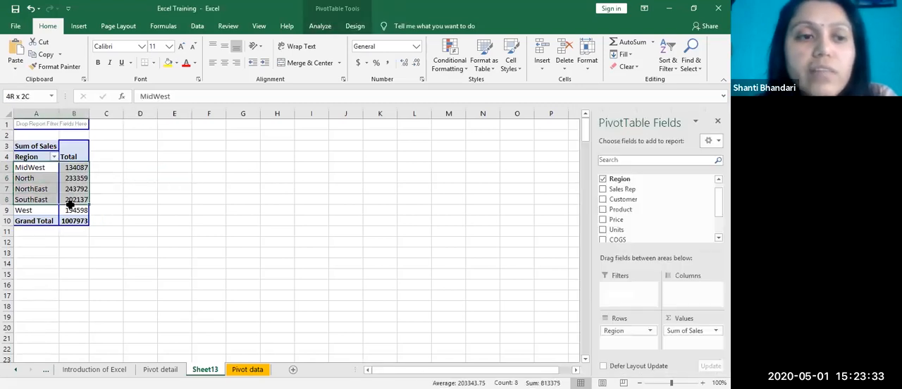
click(74, 170)
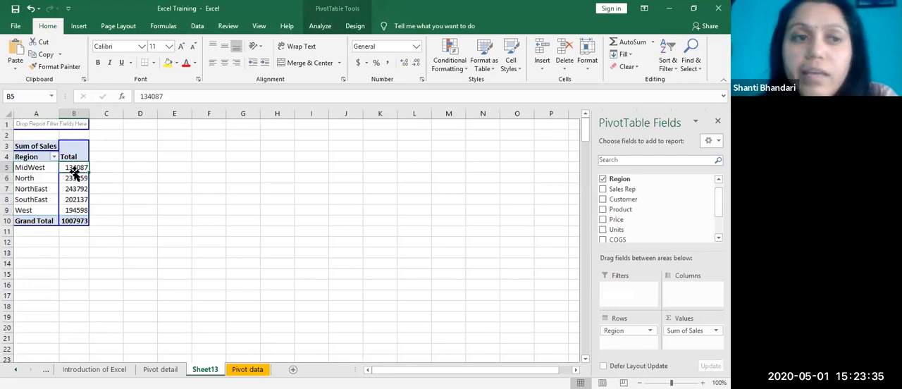
click(70, 201)
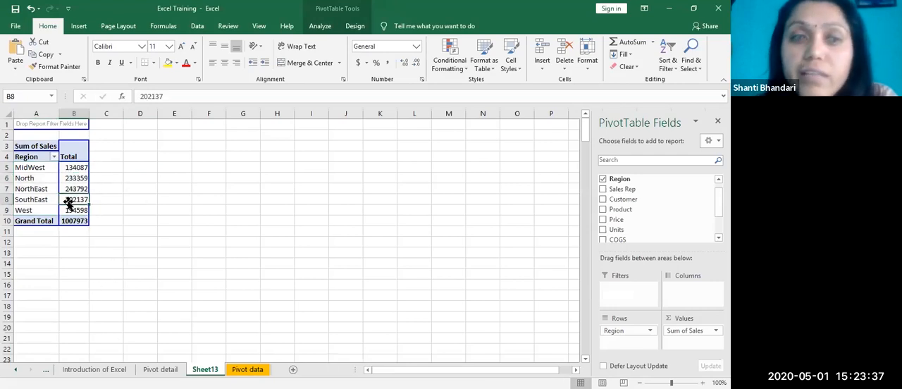
Step: Add the Sales Rep field to the row labels beneath Region and look at its placement options without changing them
click(603, 191)
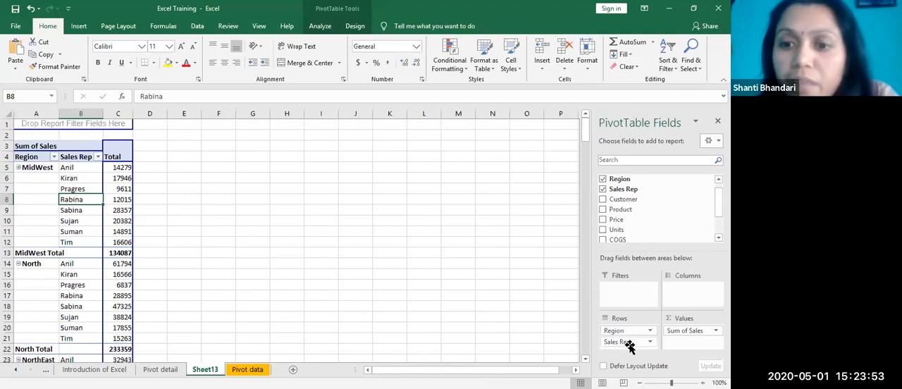
mouse_move(630, 344)
mouse_down()
mouse_move(633, 334)
mouse_move(634, 346)
mouse_up()
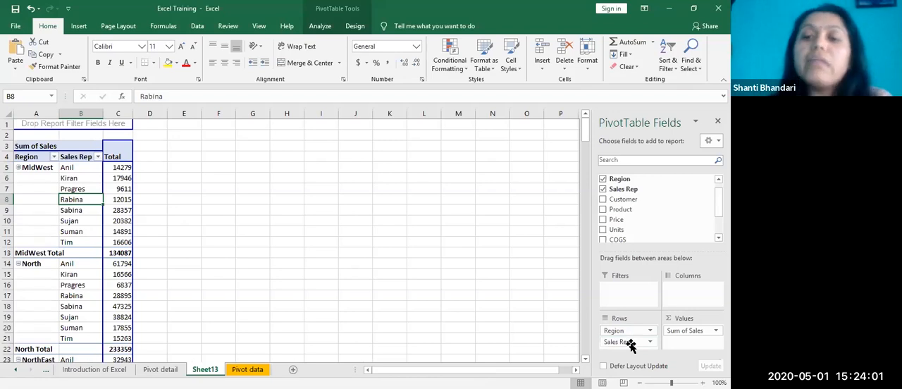
click(627, 343)
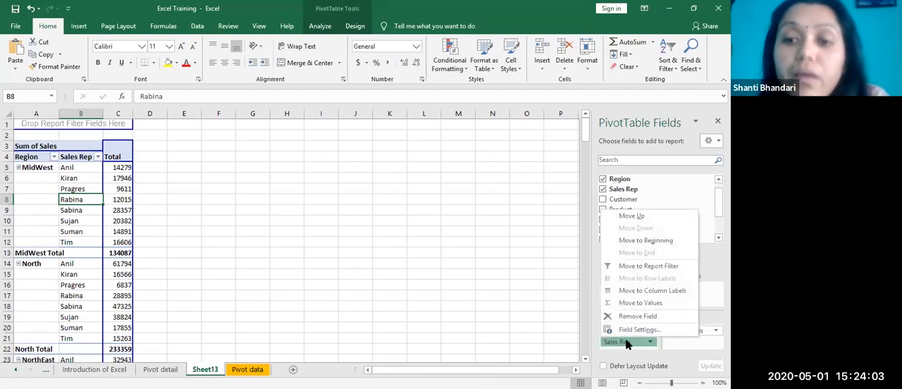
click(573, 337)
click(101, 307)
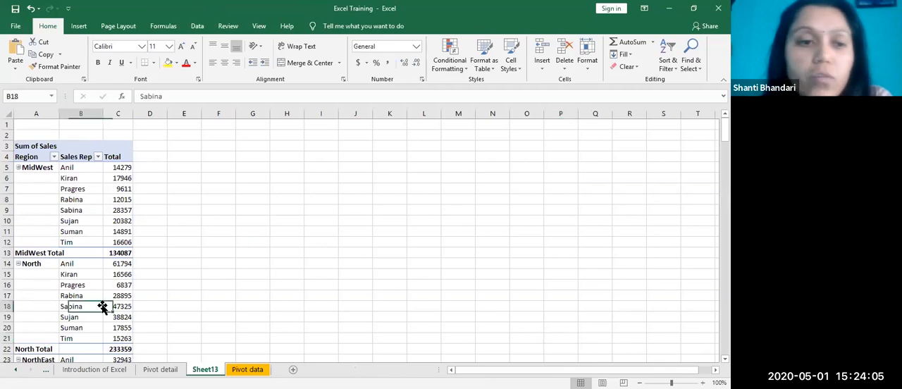
Step: Try placing Sales Rep above Region in the rows area, moving it back down below Region
mouse_move(614, 342)
mouse_down()
mouse_move(610, 332)
mouse_move(624, 336)
mouse_up()
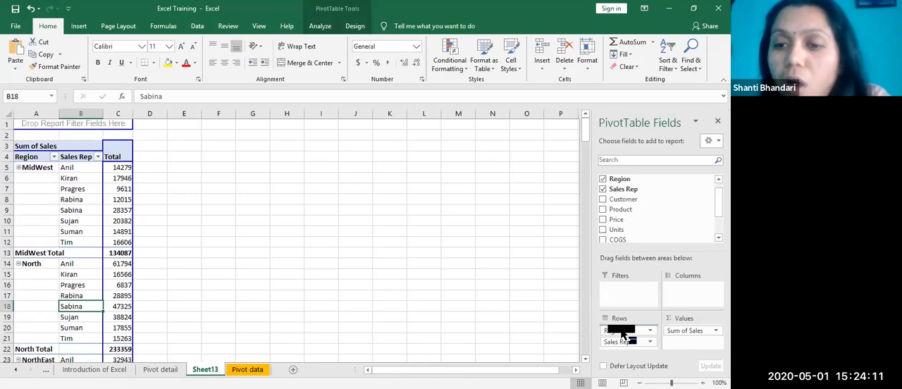
drag(623, 337, 623, 330)
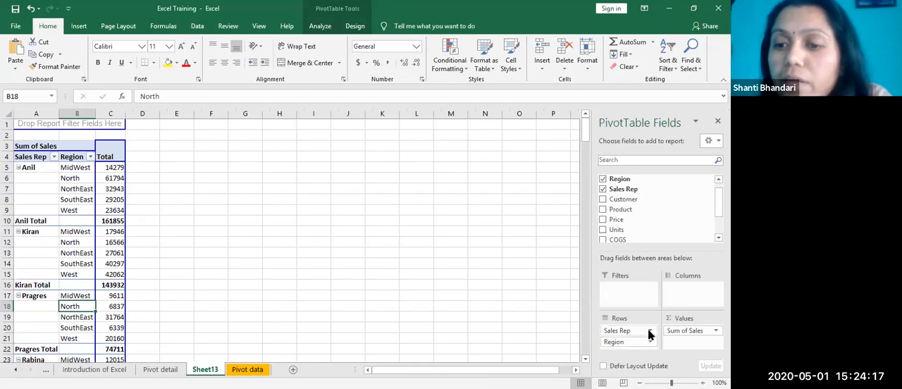
click(650, 333)
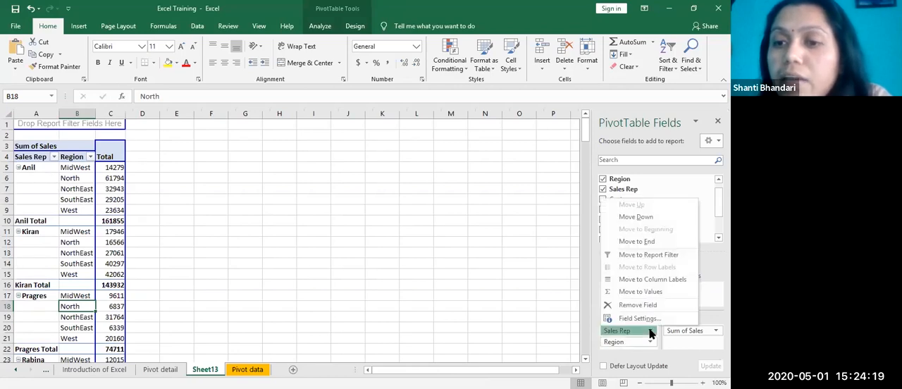
click(643, 217)
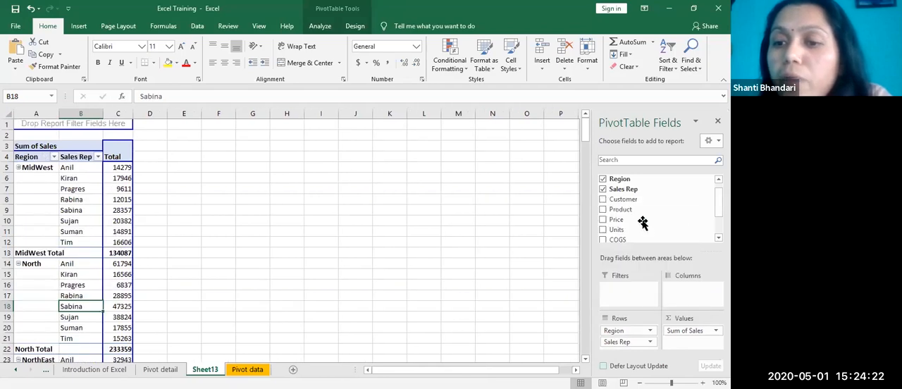
Step: Move Sales Rep up ahead of Region in the rows area and review the regional sales breakdown for each representative
click(649, 343)
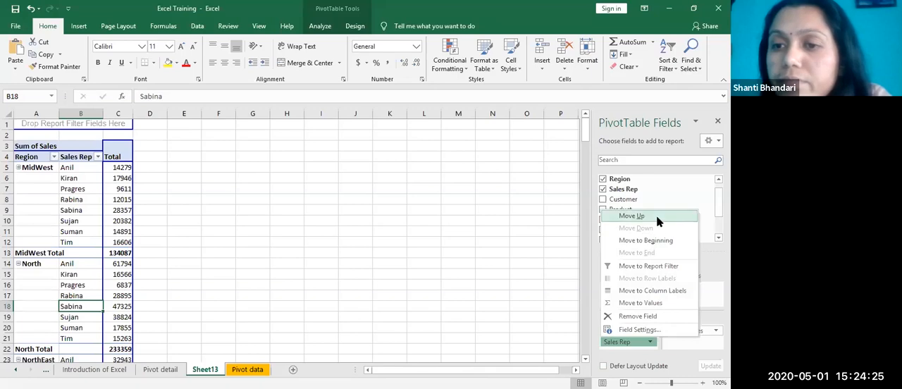
click(631, 217)
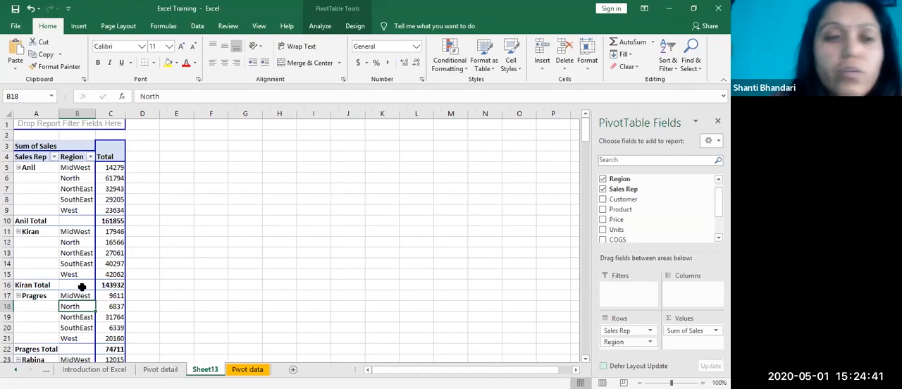
click(112, 210)
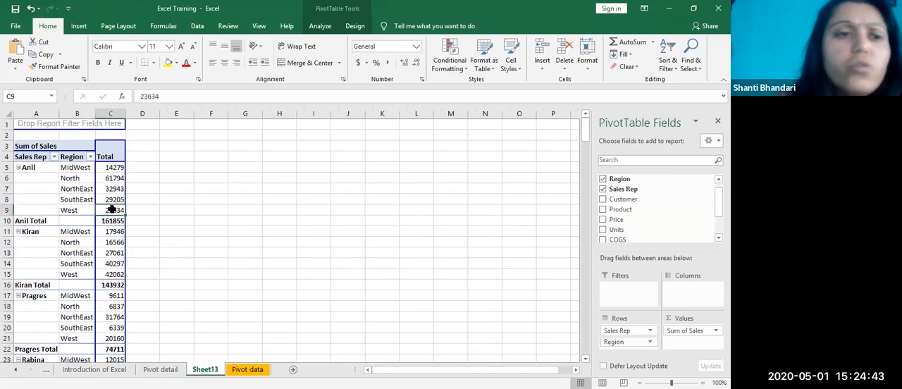
scroll(87, 256, down, 12)
scroll(89, 269, up, 12)
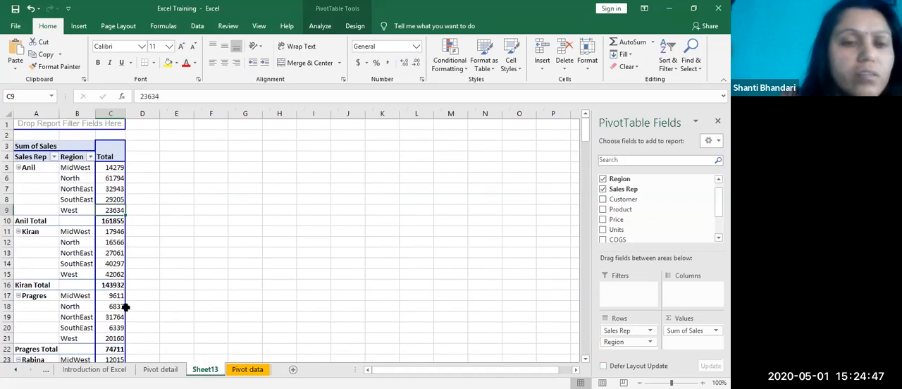
scroll(90, 335, down, 4)
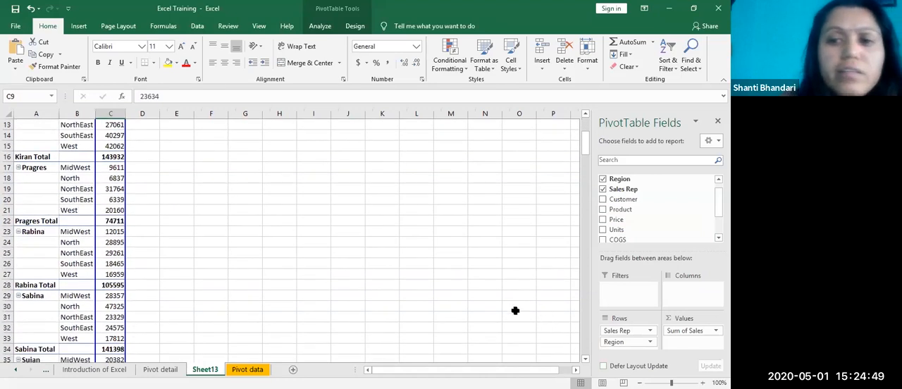
Step: Try Sales Rep in the columns area, returning it to the rows area above Region
drag(634, 331, 687, 300)
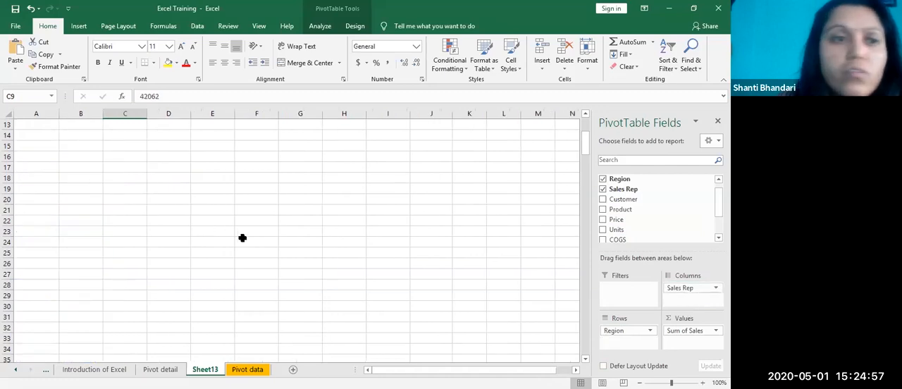
scroll(244, 238, up, 4)
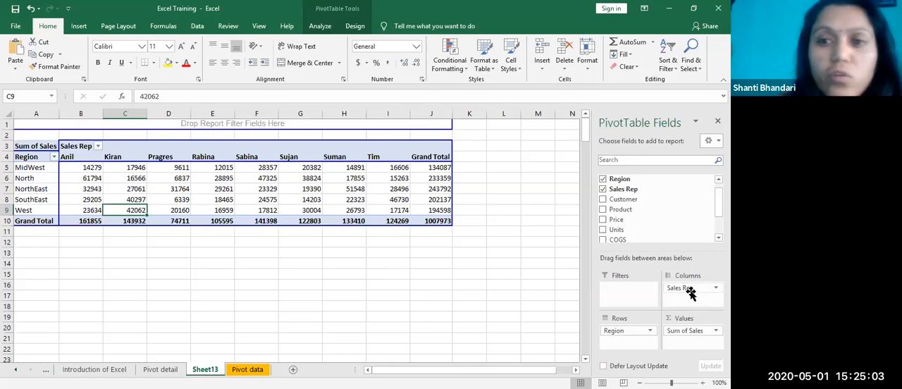
drag(696, 298, 634, 332)
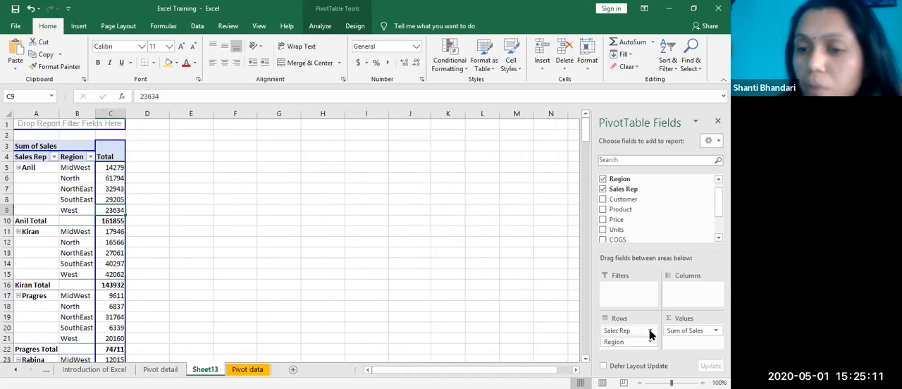
Step: Move Sales Rep from the row labels to the column labels and select the North region label
click(650, 335)
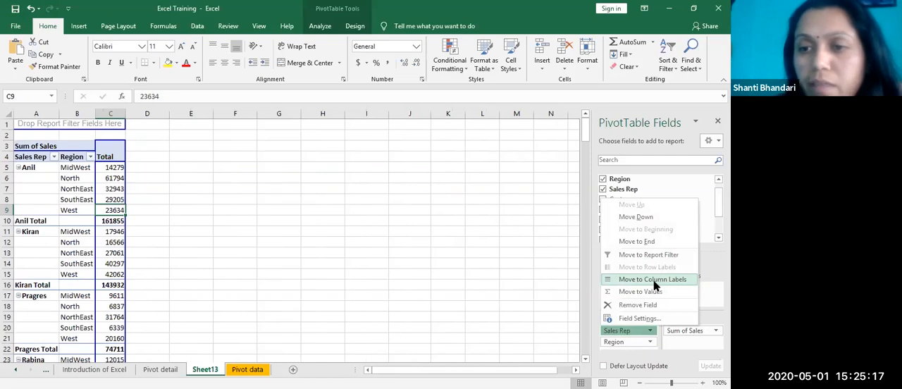
click(654, 280)
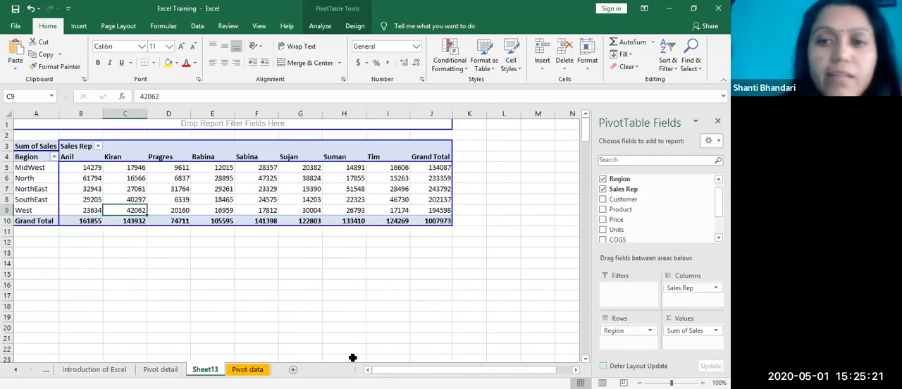
click(423, 313)
click(41, 177)
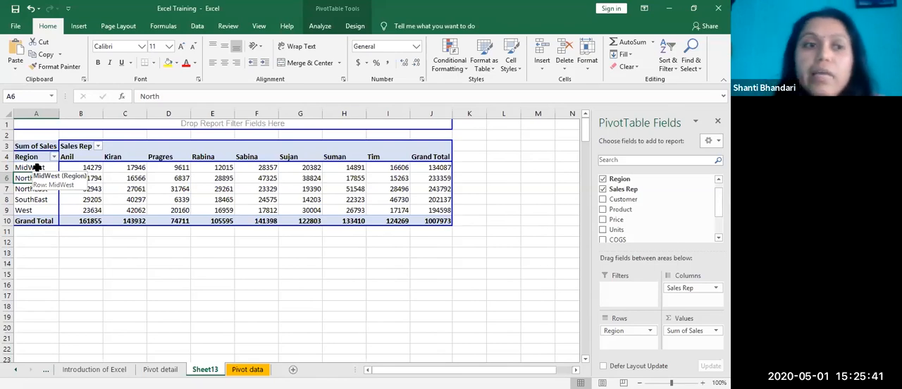
Step: Swap the PivotTable fields, placing Region in the columns area and Sales Rep in the rows area
mouse_move(698, 290)
mouse_down()
mouse_move(627, 347)
mouse_move(616, 336)
mouse_move(707, 294)
mouse_move(698, 290)
mouse_up()
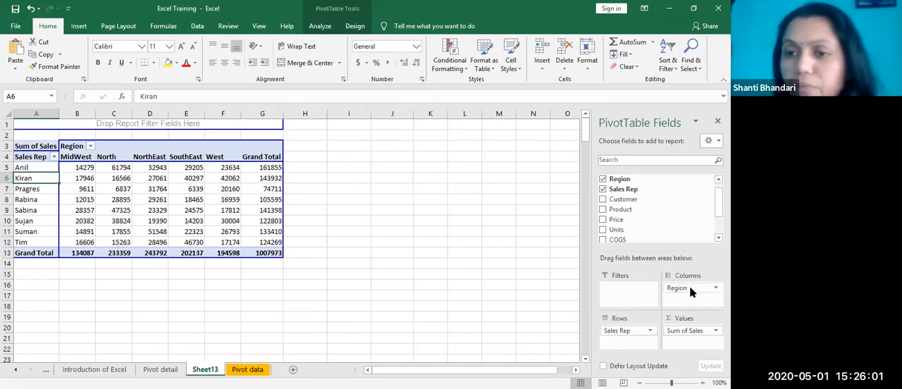
Step: Try Sales Rep below Region in the column labels, returning it to the row labels
click(650, 331)
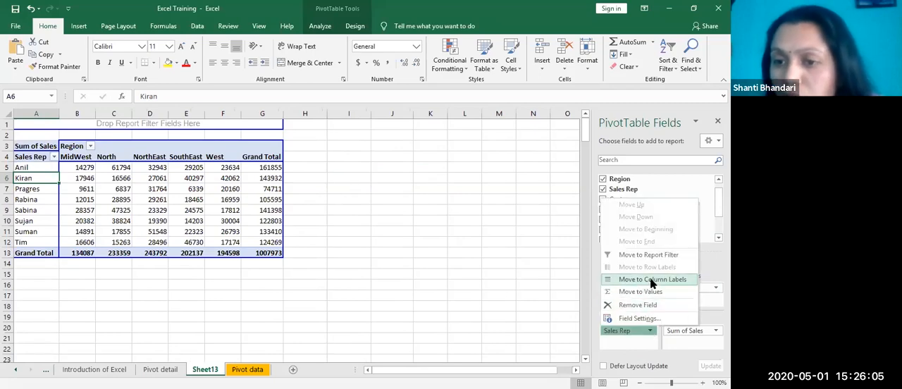
click(653, 280)
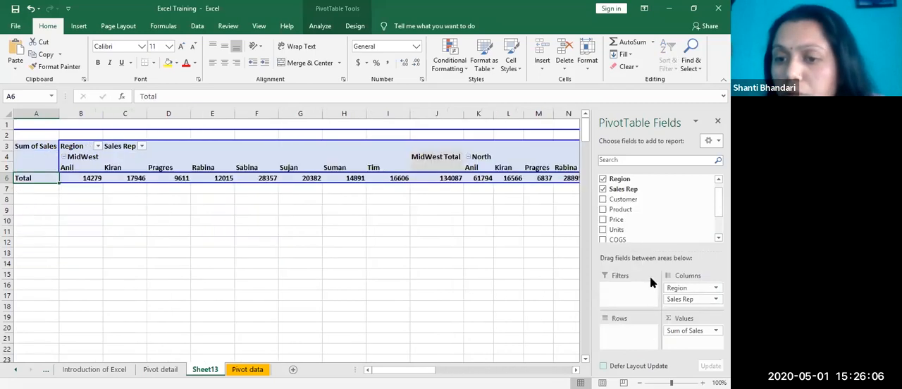
click(689, 301)
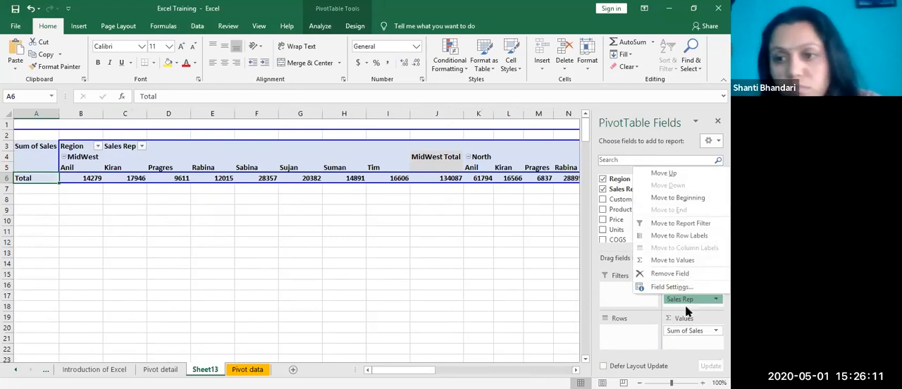
click(710, 239)
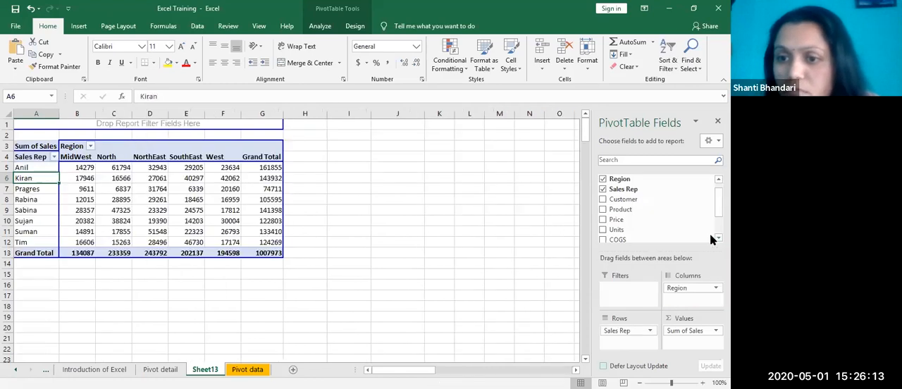
Step: Move Sales Rep to the report filter area and Region from the columns area to the rows area
drag(268, 220, 270, 227)
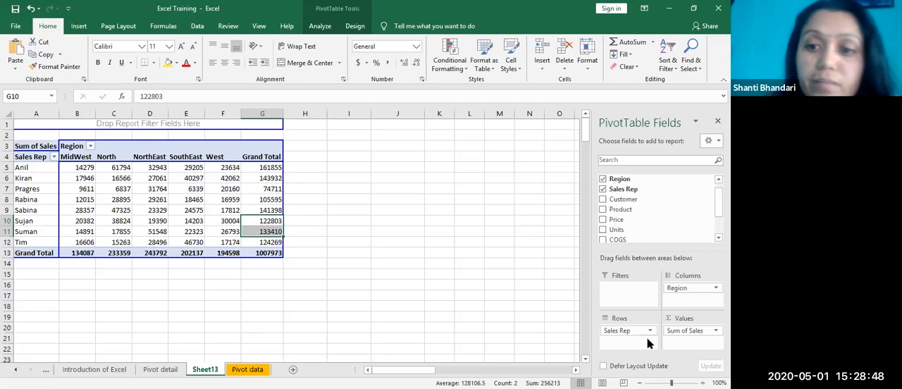
drag(624, 331, 617, 297)
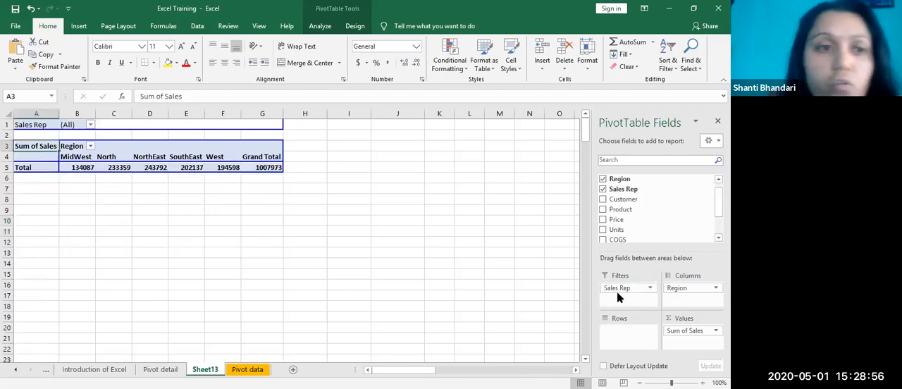
drag(695, 288, 625, 332)
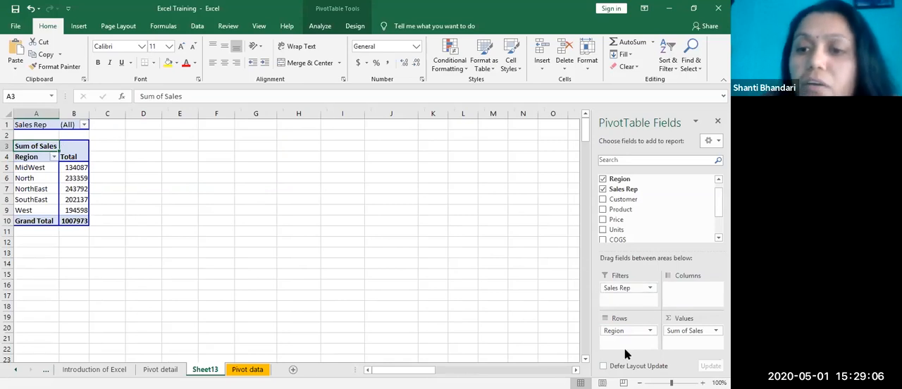
Step: Look through the Sales Rep report filter choices, closing the list without changing the filter
click(616, 288)
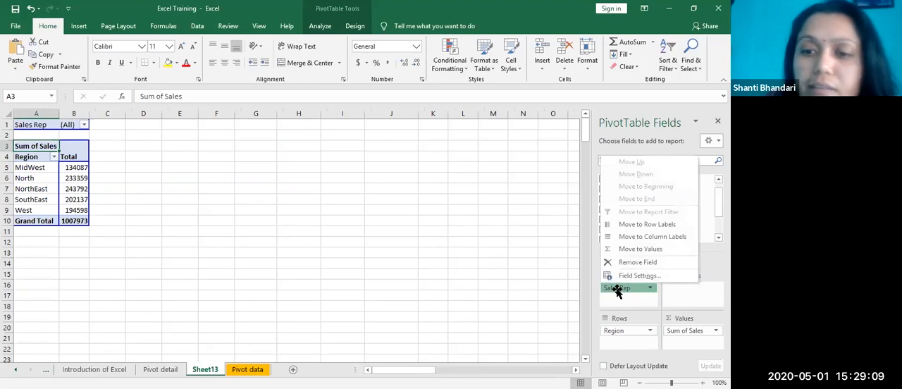
click(84, 126)
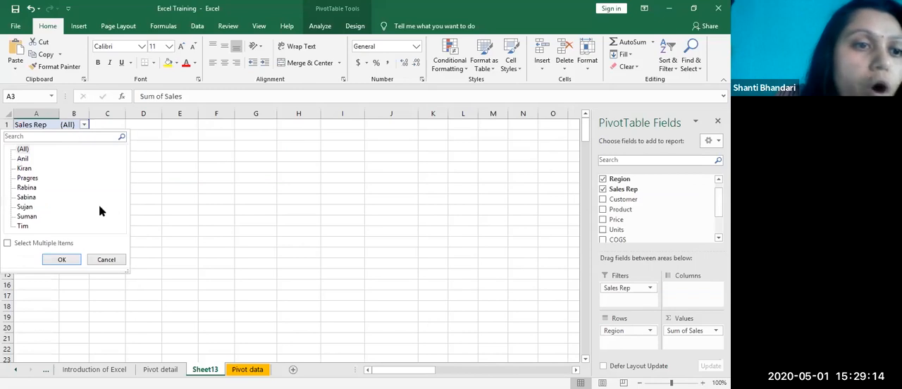
click(242, 239)
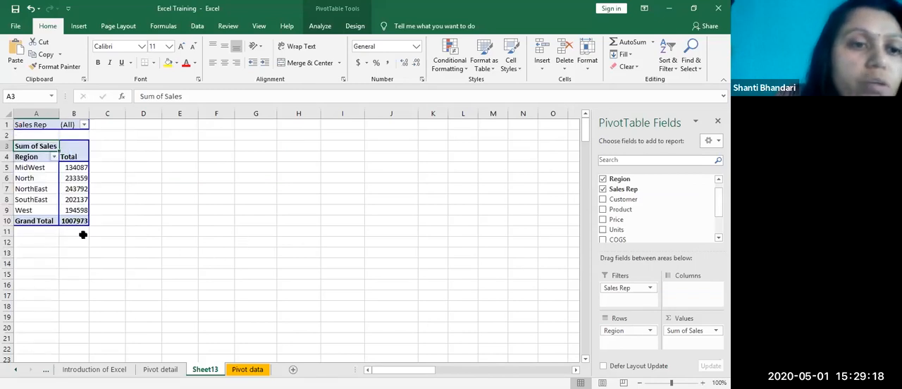
Step: Filter the regional sales report to the first sales representative in the list, followed by the second
mouse_move(73, 223)
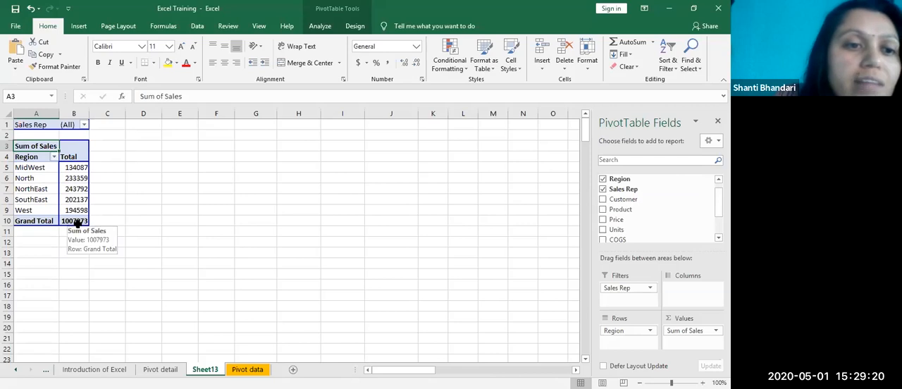
click(84, 124)
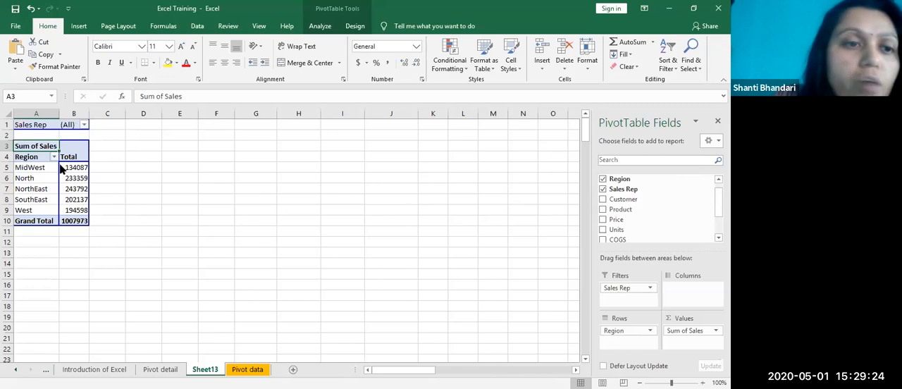
click(23, 158)
click(63, 259)
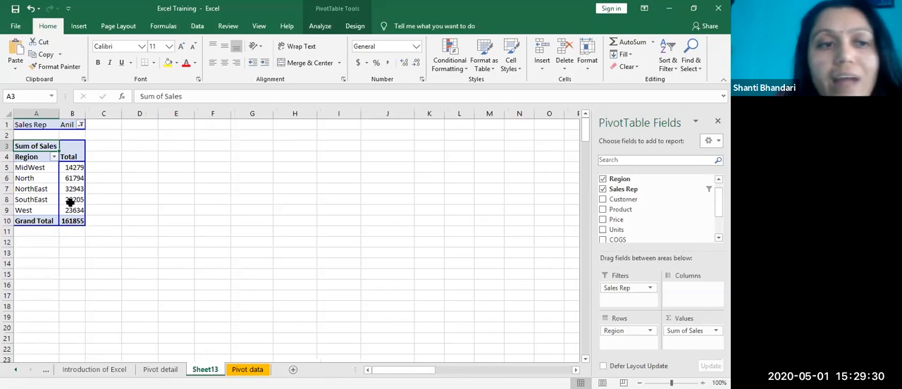
click(79, 125)
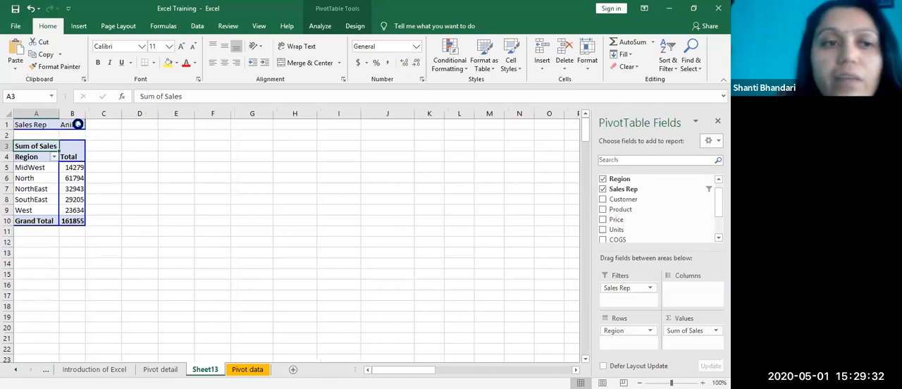
click(24, 169)
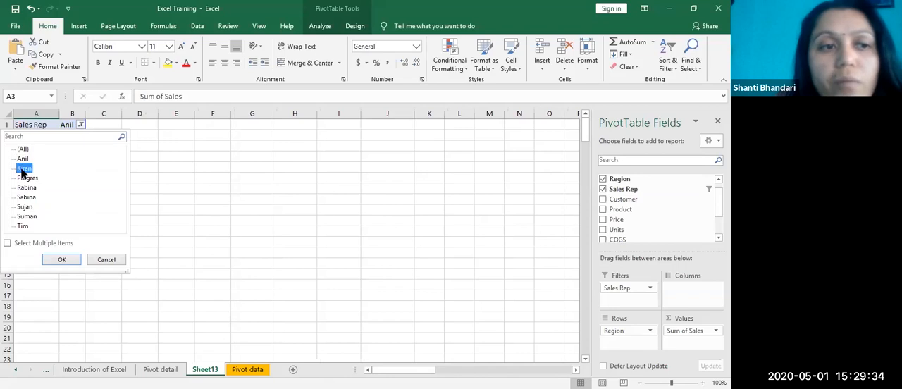
click(60, 259)
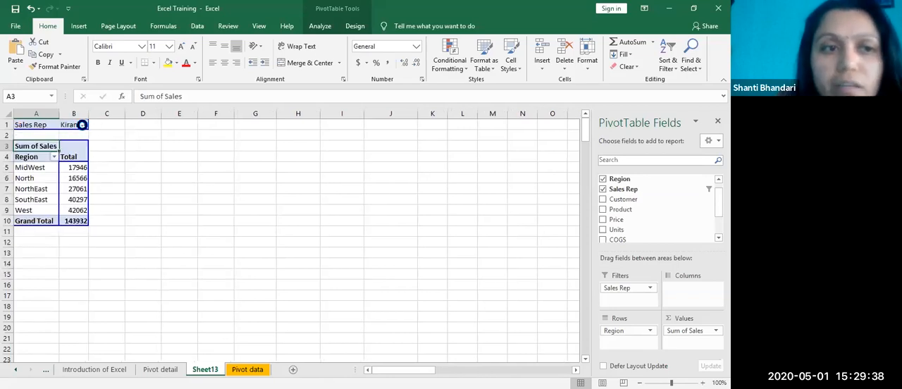
Step: Filter the regional sales report to the third sales representative in the list, followed by the fourth
click(82, 125)
click(28, 179)
click(60, 261)
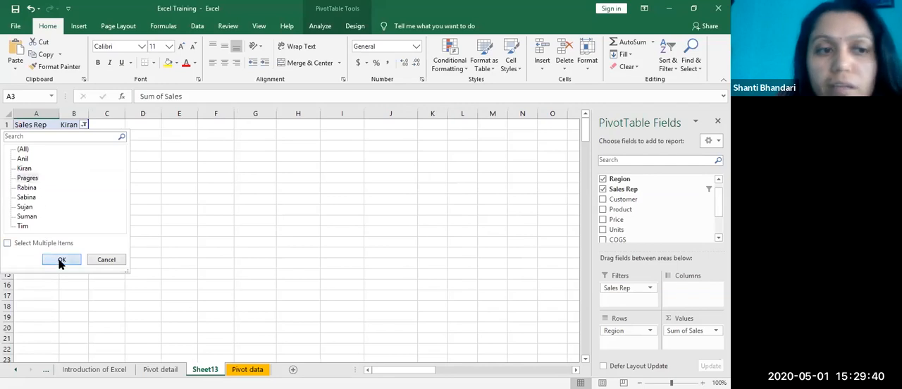
click(92, 125)
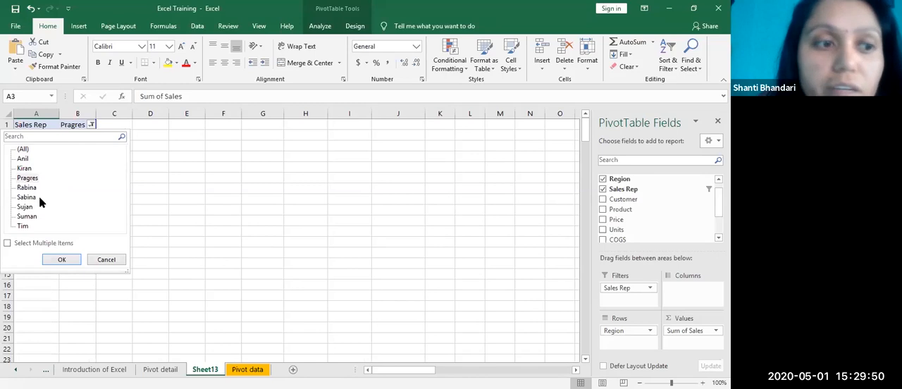
click(22, 181)
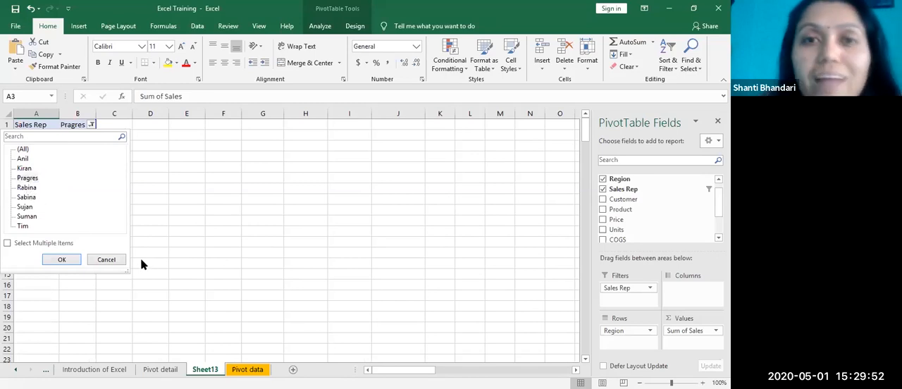
click(268, 189)
click(27, 188)
click(60, 261)
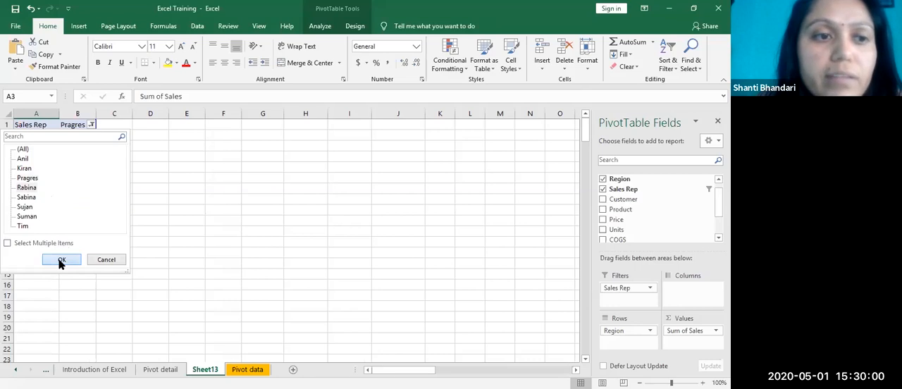
Step: Select cells outside and inside the PivotTable to check when its field list and tools are available
click(207, 246)
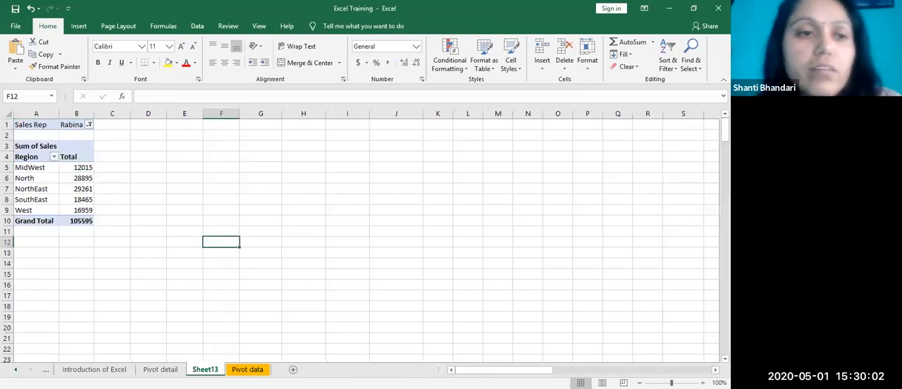
click(180, 232)
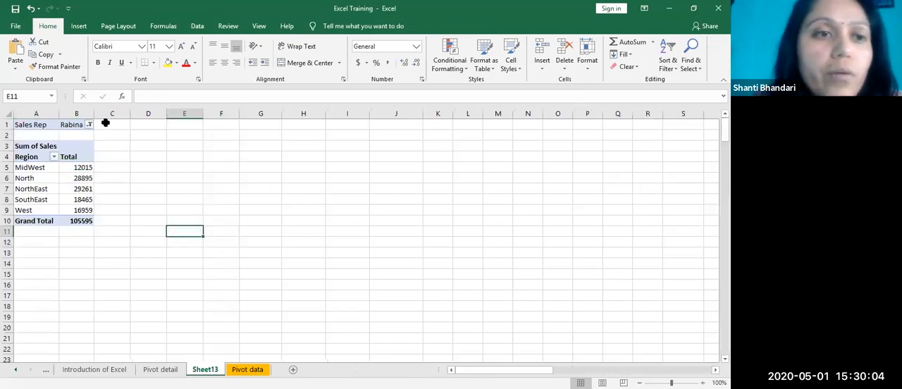
click(81, 178)
click(221, 194)
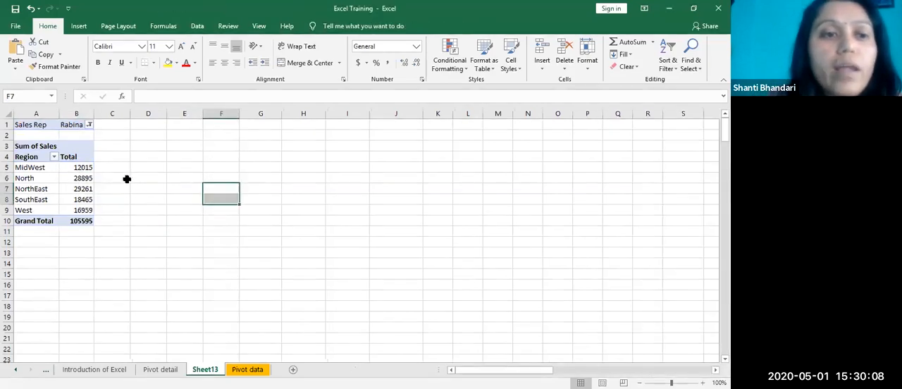
click(76, 169)
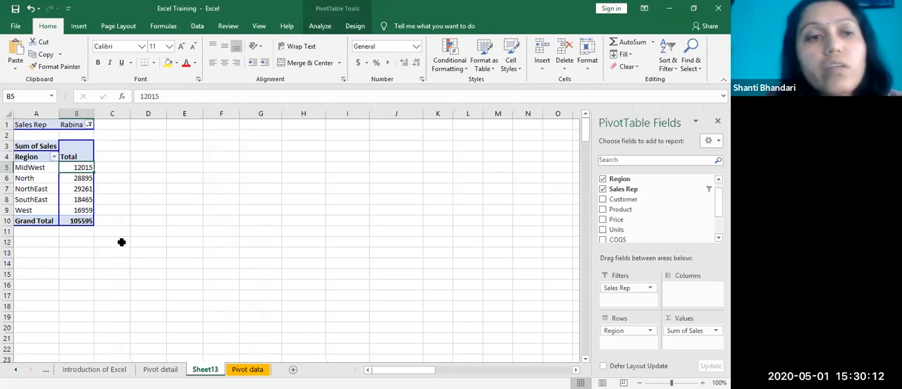
Step: Reset the Sales Rep report filter to (All) and select the SouthEast total
click(88, 124)
click(22, 149)
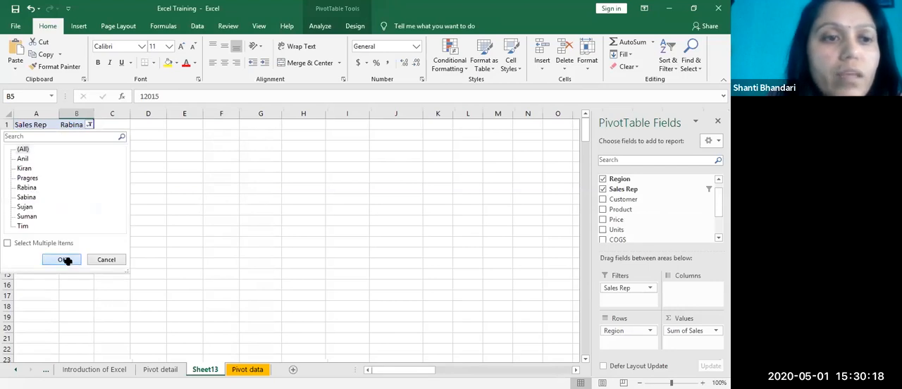
click(62, 259)
click(76, 198)
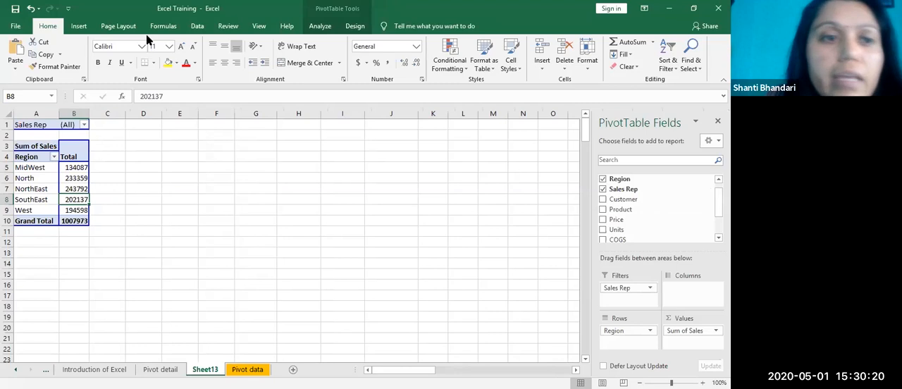
Step: Compare selecting empty cells with selecting the NorthEast total to see how the PivotTable tools respond
click(315, 224)
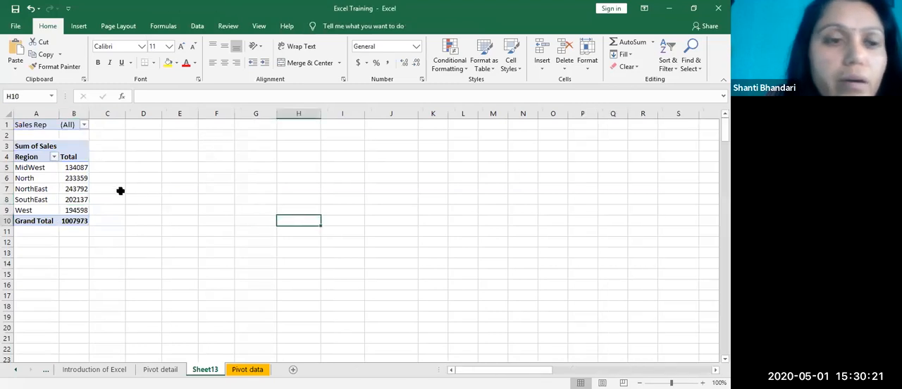
click(67, 187)
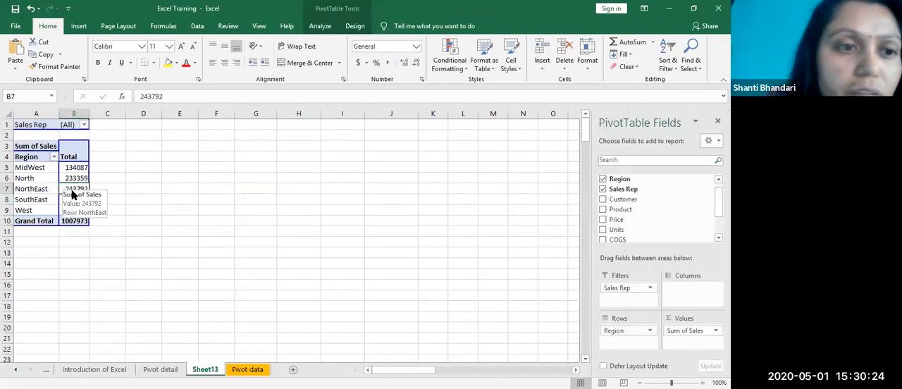
click(181, 189)
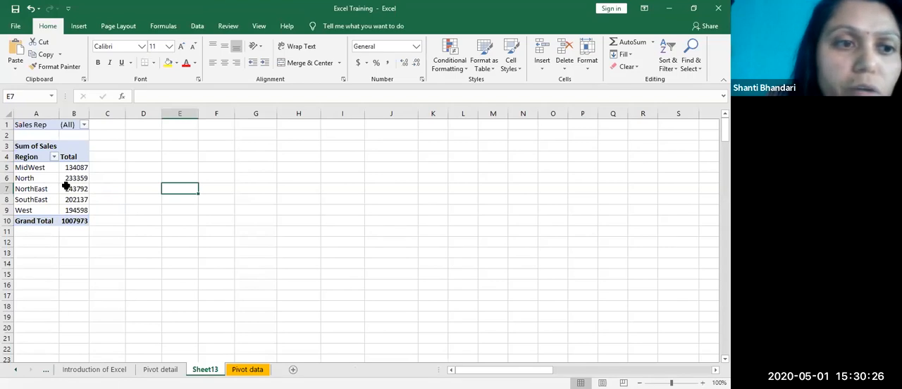
click(75, 188)
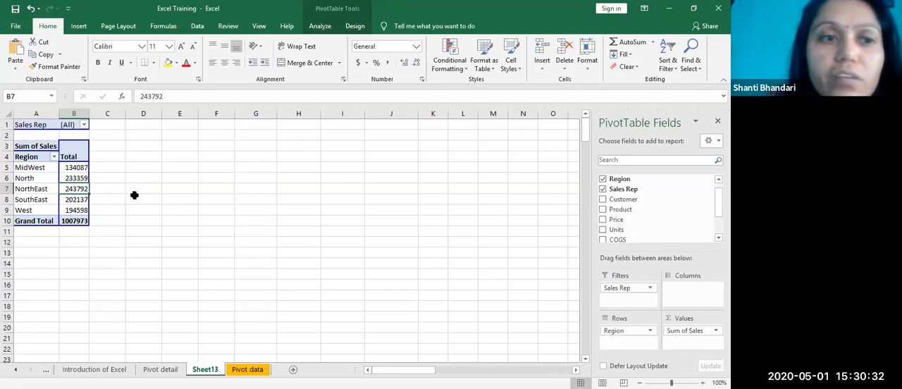
click(186, 195)
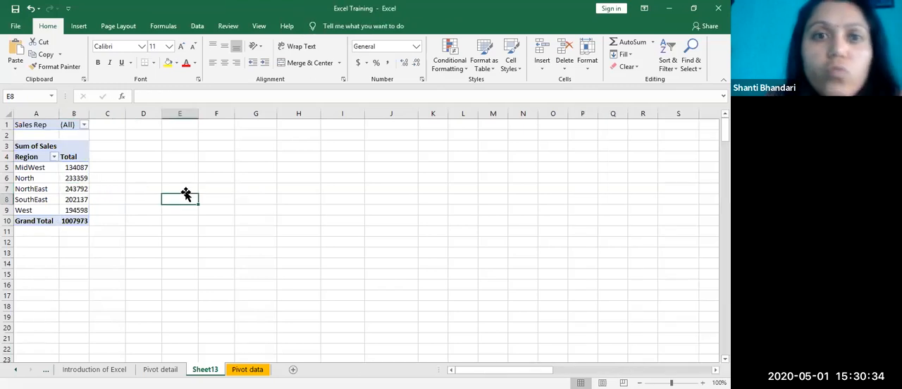
Step: Generate report filter pages for the Sales Rep field from the PivotTable on Sheet13
click(72, 179)
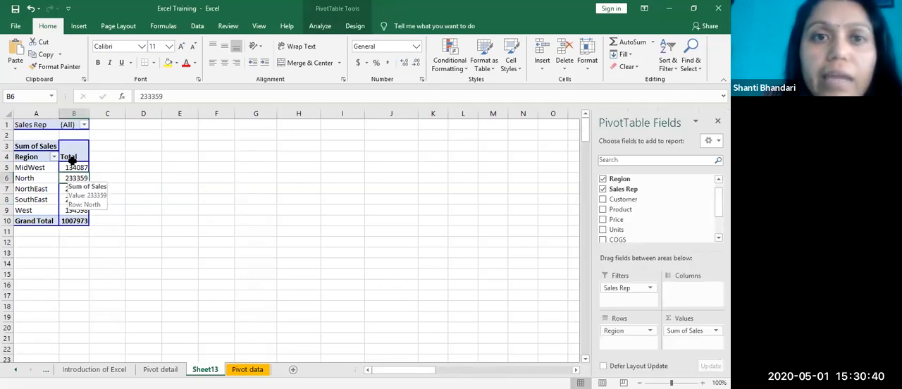
click(321, 27)
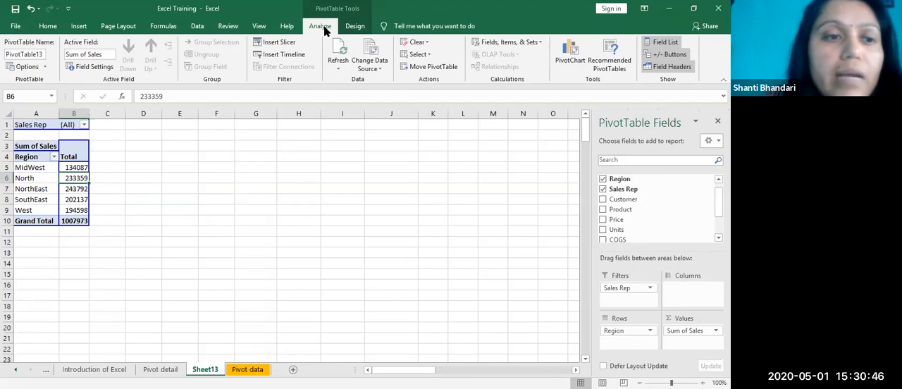
click(44, 68)
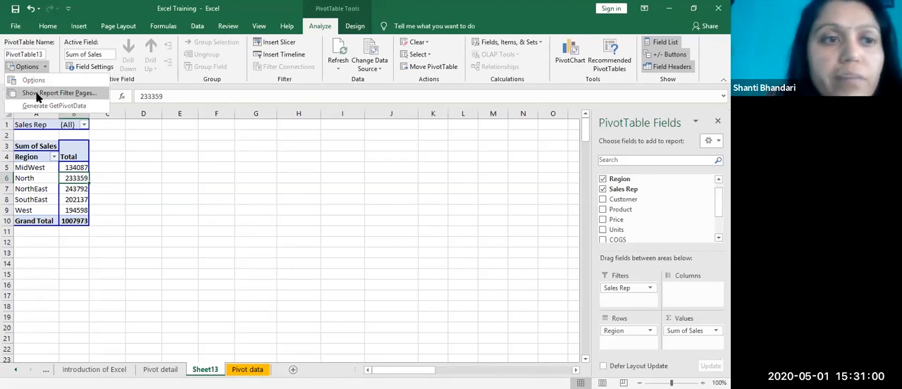
click(37, 97)
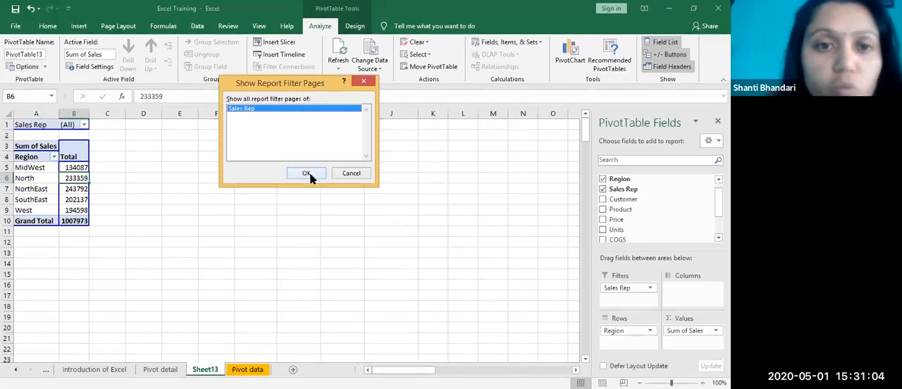
click(309, 174)
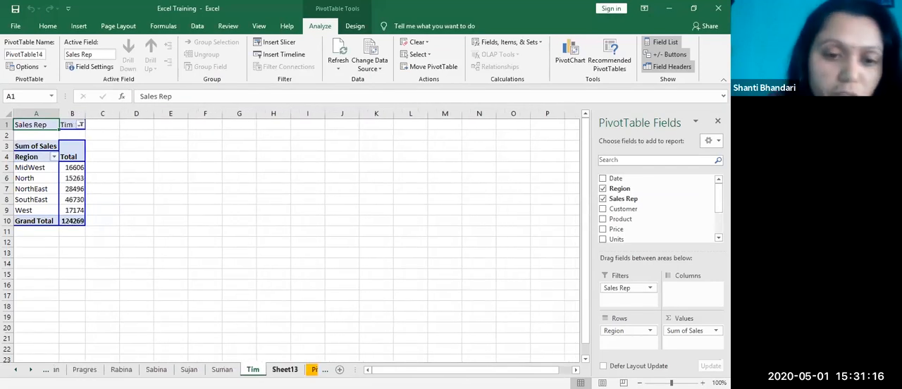
Step: Review the generated sales rep sheets from the last back to the first, and select the MidWest total there
key(ctrl+Page_Up)
key(ctrl+Page_Up)
key(ctrl+Page_Up)
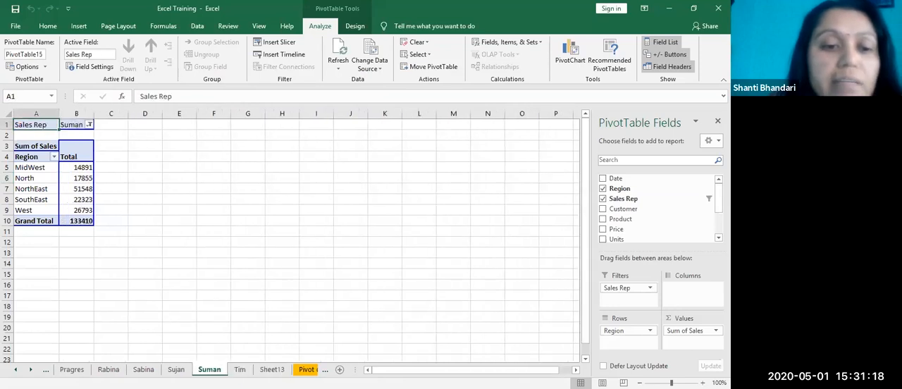
key(ctrl+Page_Up)
key(ctrl+Page_Up)
key(ctrl+Page_Up)
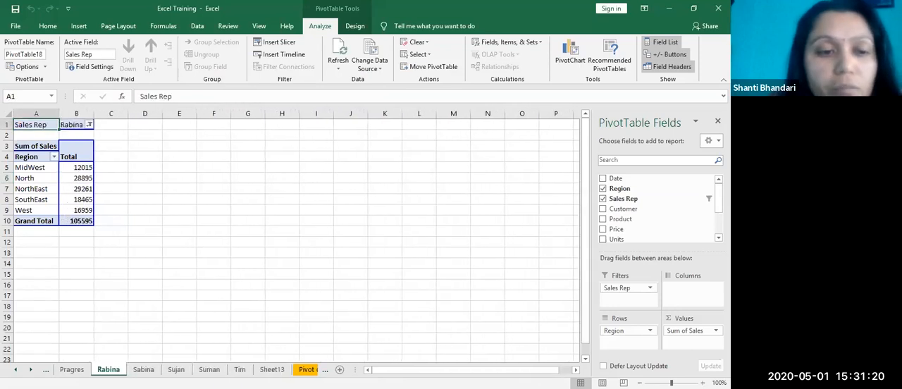
key(ctrl+Page_Up)
key(ctrl+Page_Up)
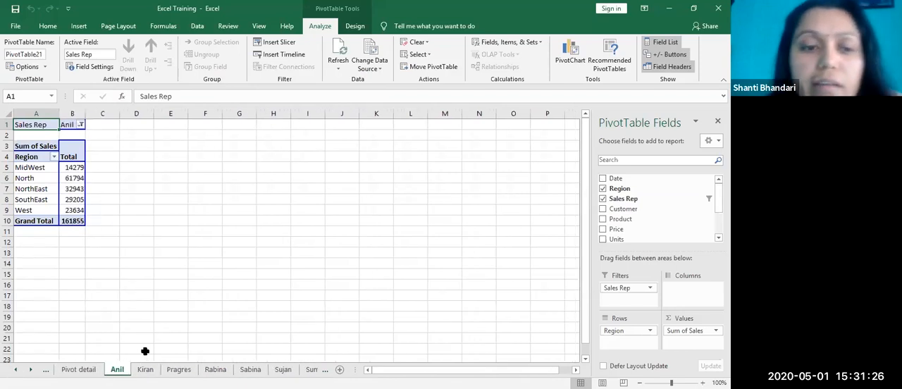
click(66, 169)
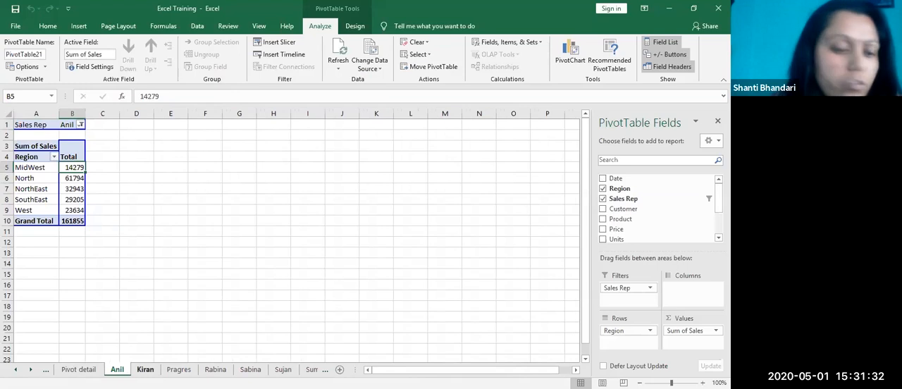
Step: Group all eight generated sales rep sheets and permanently delete them from the workbook
ctrl+click(147, 370)
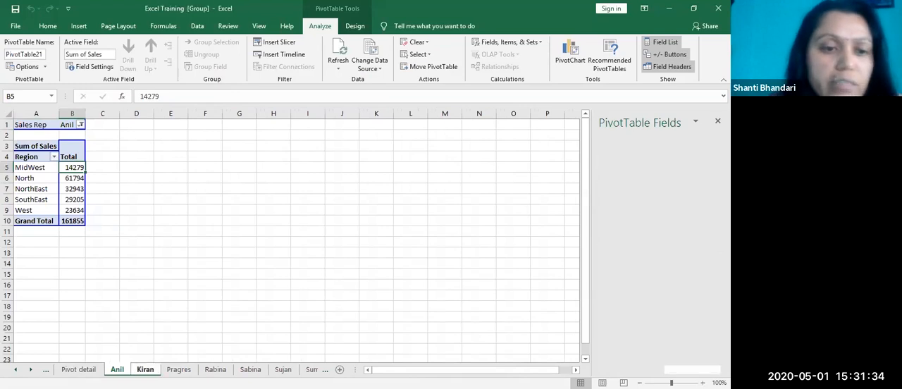
ctrl+click(180, 369)
ctrl+click(215, 370)
ctrl+click(250, 370)
ctrl+click(282, 369)
ctrl+click(316, 370)
ctrl+click(348, 369)
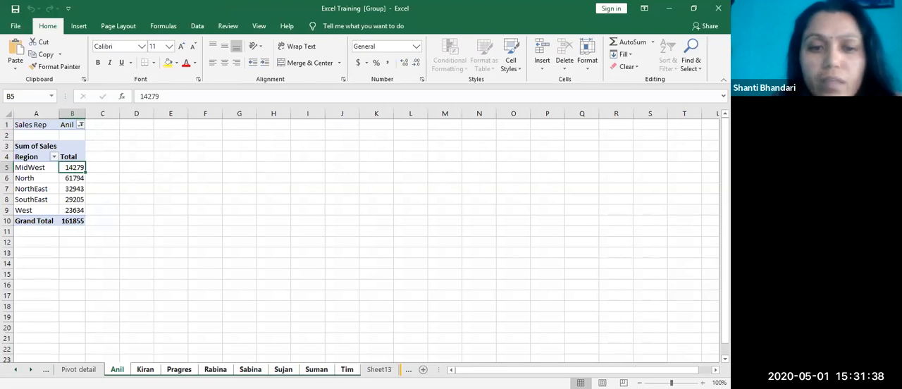
right_click(311, 370)
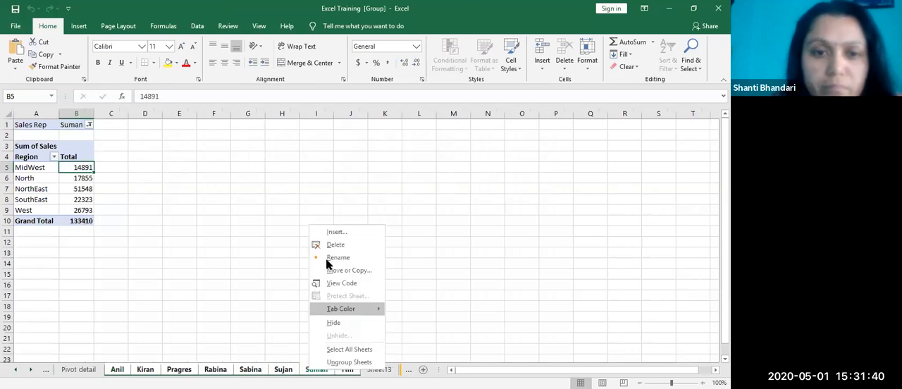
click(356, 243)
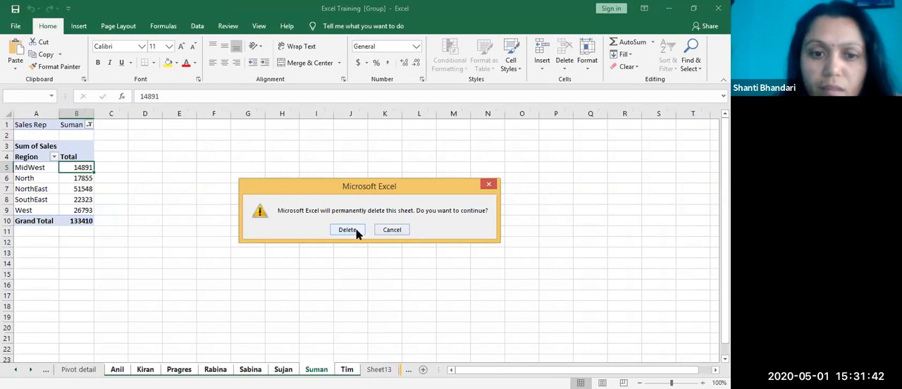
key(Return)
Step: Review the Sales Rep filter and the North and NorthEast totals in the PivotTable on Sheet13
click(71, 124)
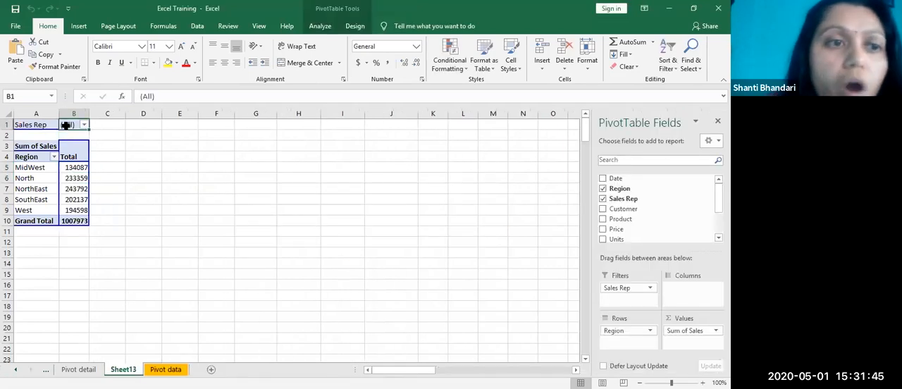
click(74, 177)
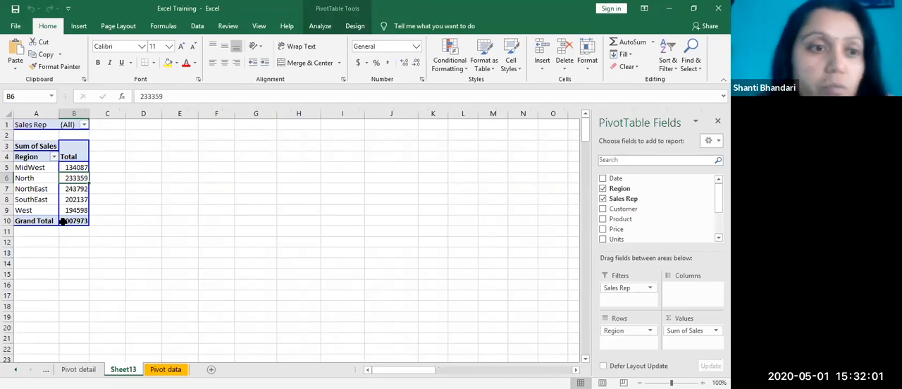
click(75, 189)
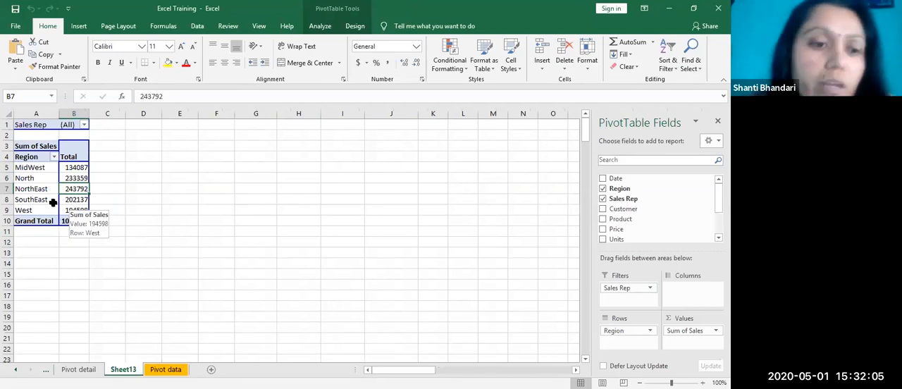
click(79, 178)
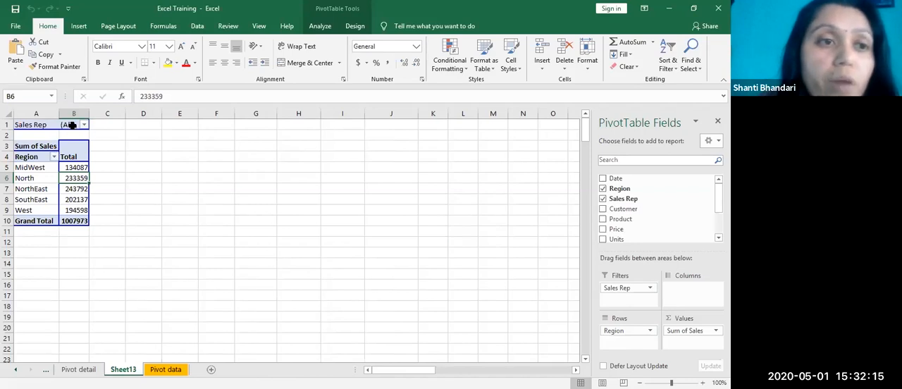
Step: Create the Sales Rep report filter pages again, starting from the MidWest total on Sheet13
click(67, 169)
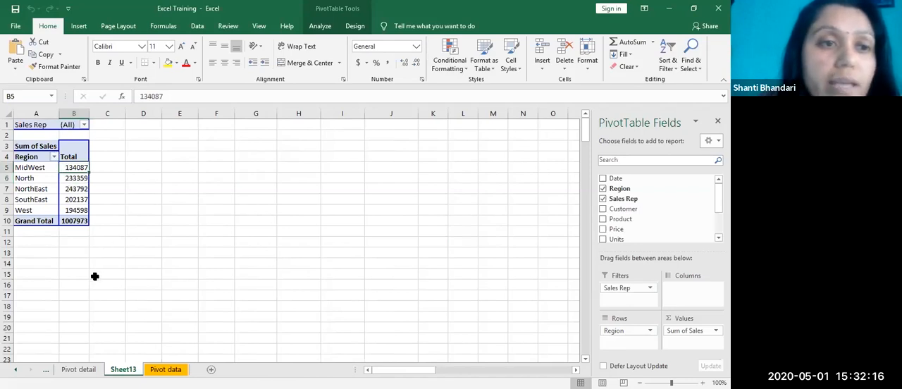
click(325, 26)
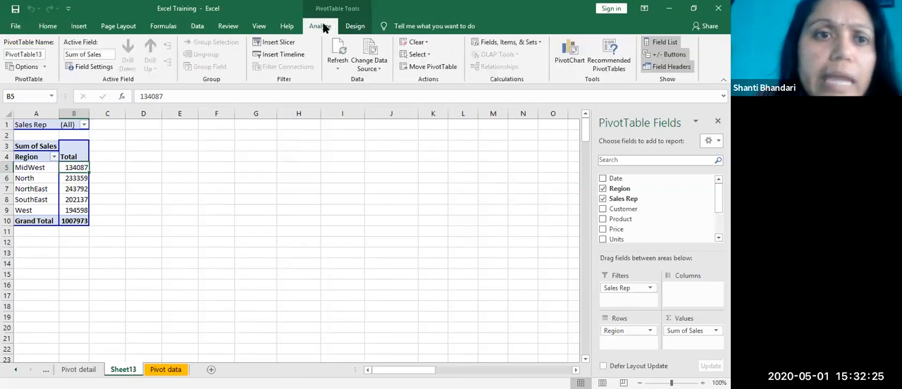
click(44, 67)
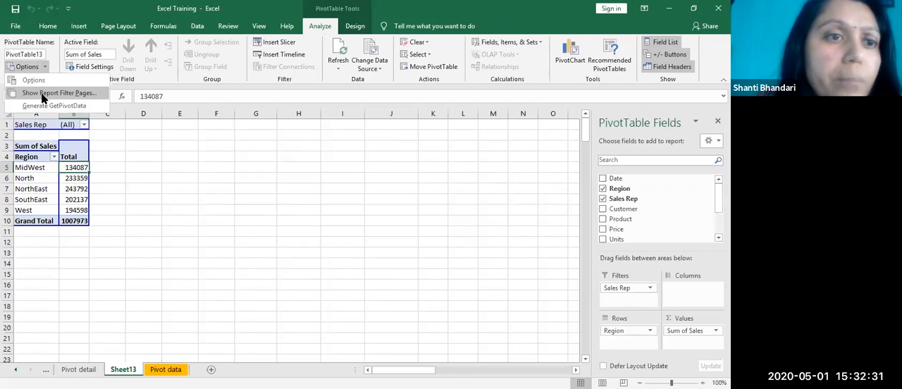
click(57, 93)
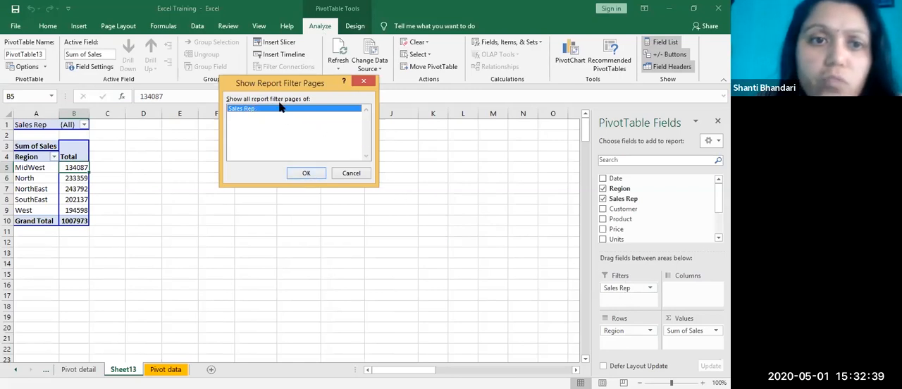
click(307, 176)
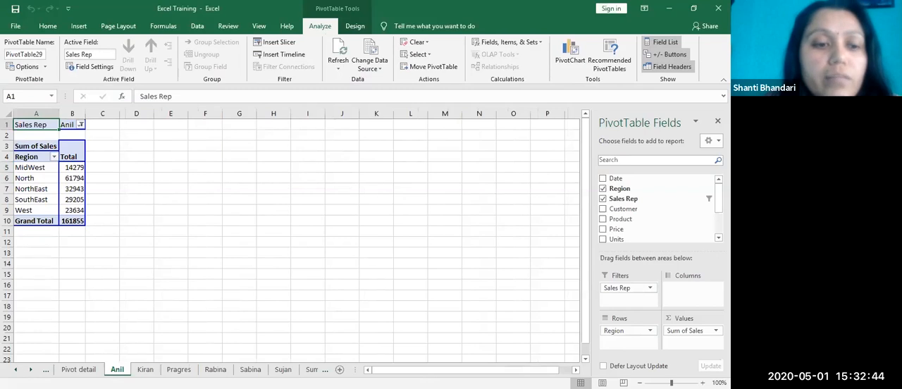
Step: Look through the newly generated sales rep sheets
click(146, 370)
click(179, 369)
click(215, 369)
click(250, 369)
click(283, 369)
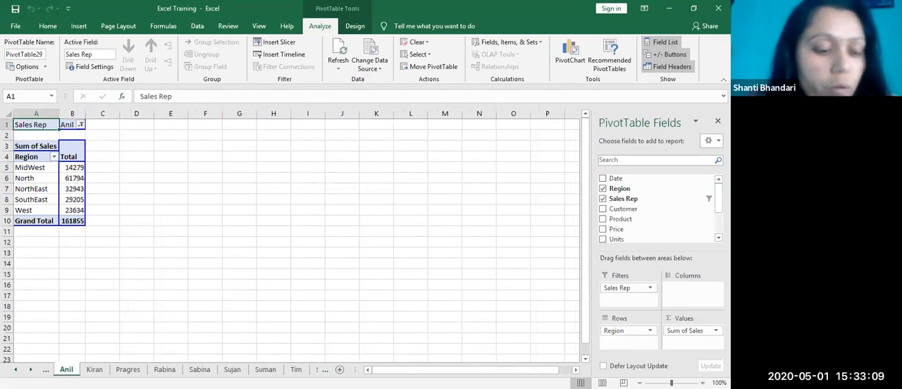
Step: Select the regenerated sales rep sheets as a group, from the first through the last, and permanently delete them
ctrl+click(94, 370)
ctrl+click(128, 369)
ctrl+click(200, 370)
ctrl+click(233, 370)
ctrl+click(266, 369)
ctrl+click(296, 369)
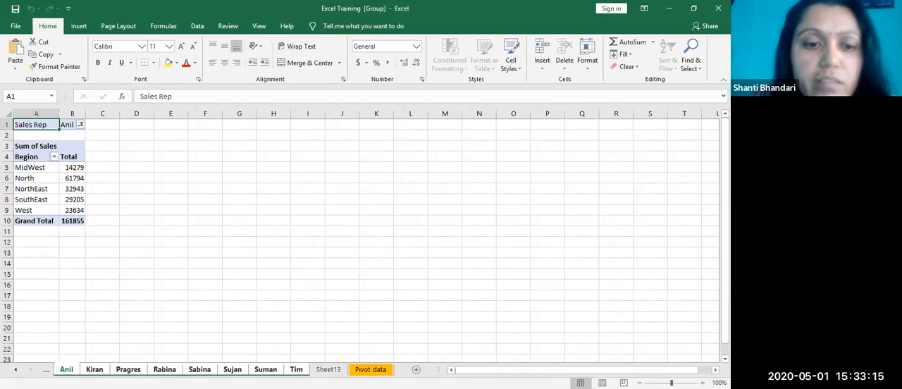
right_click(299, 369)
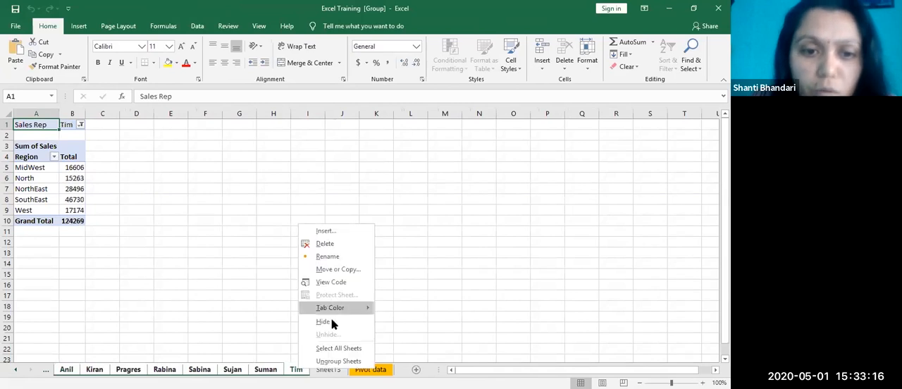
click(325, 243)
click(346, 231)
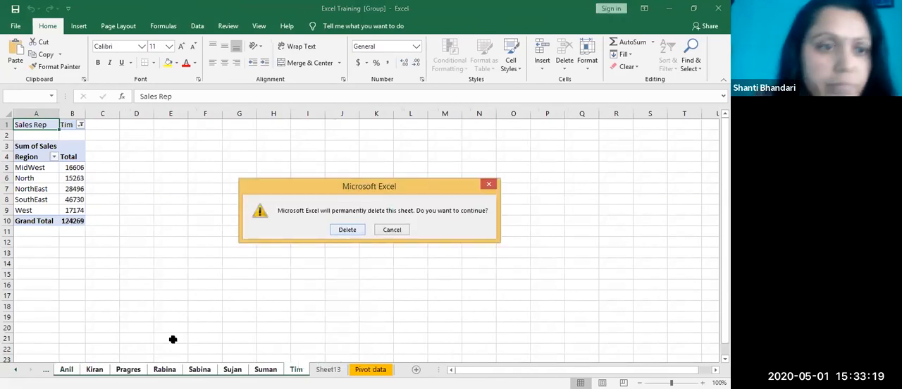
Step: Examine the NorthEast and MidWest totals and the commands available for a value cell, and select an empty cell outside the PivotTable
click(72, 189)
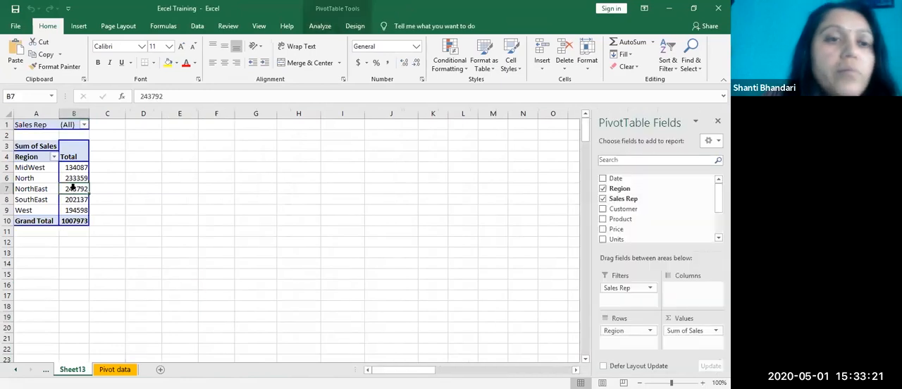
click(71, 169)
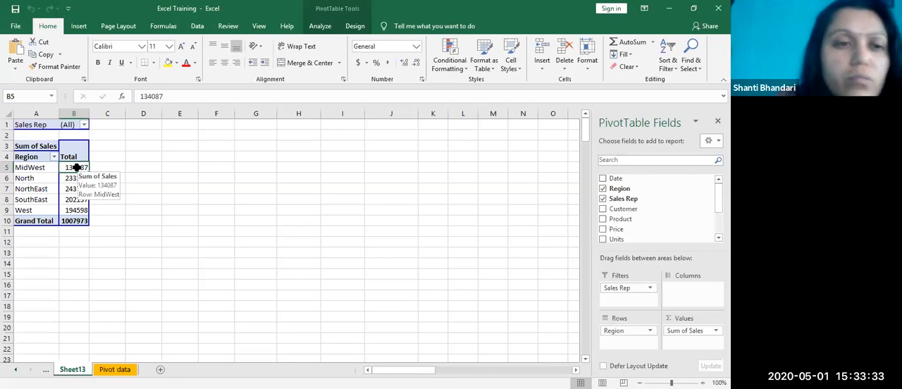
right_click(75, 168)
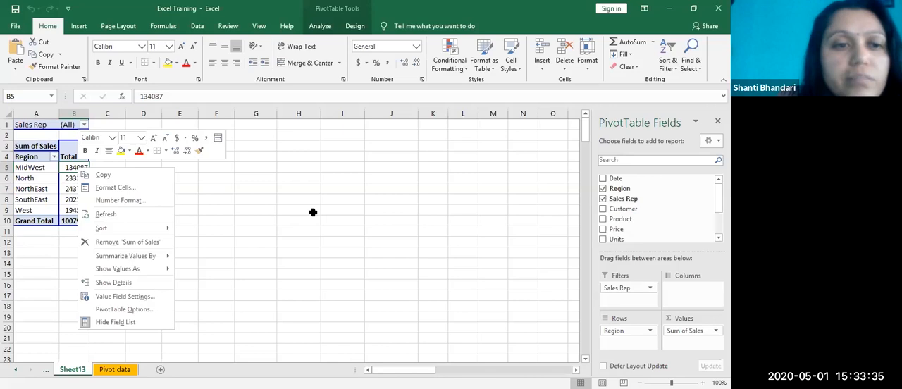
key(Escape)
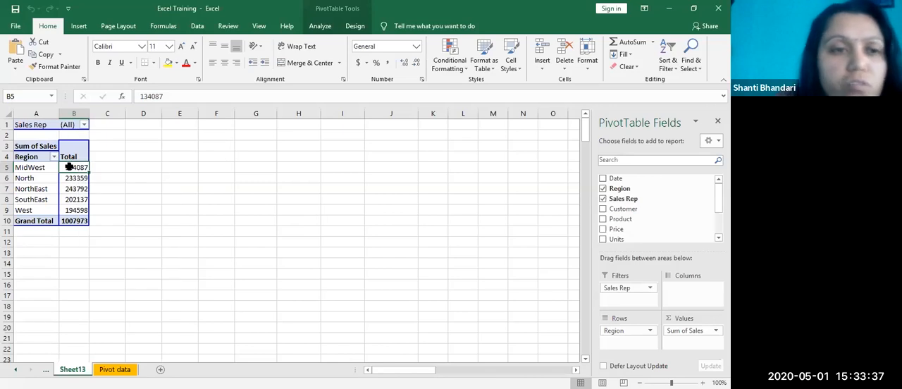
mouse_move(70, 167)
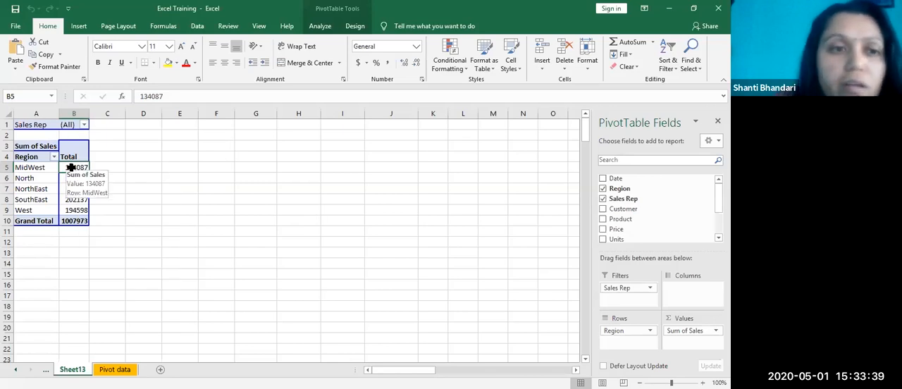
click(152, 196)
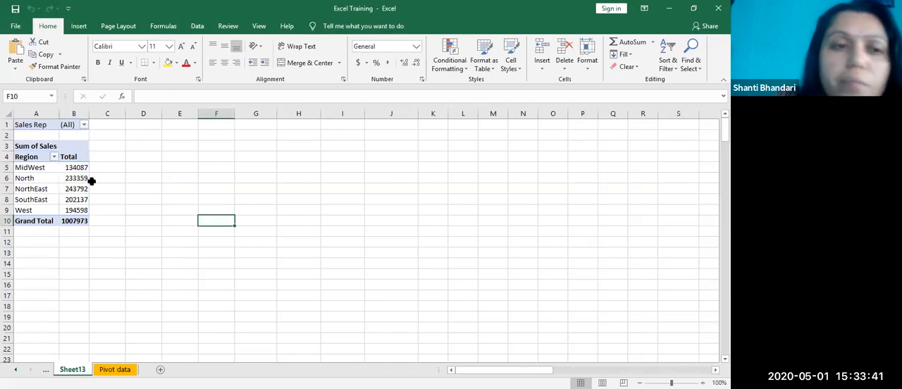
Step: Show the regional Sum of Sales values as % of Grand Total and check the NorthEast and MidWest percentages
click(70, 166)
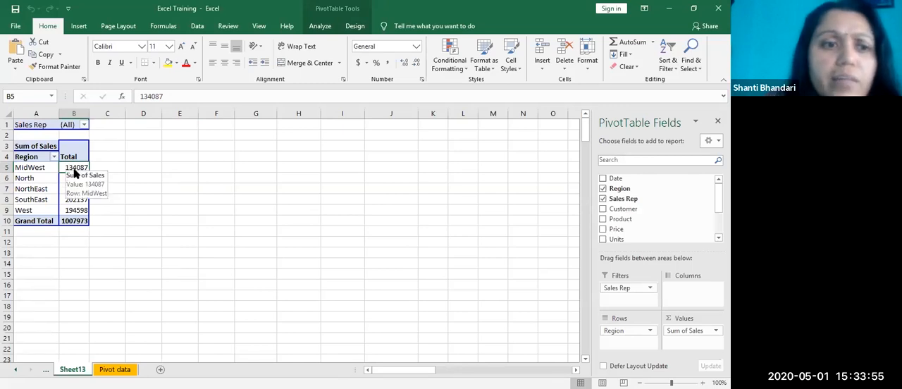
right_click(74, 170)
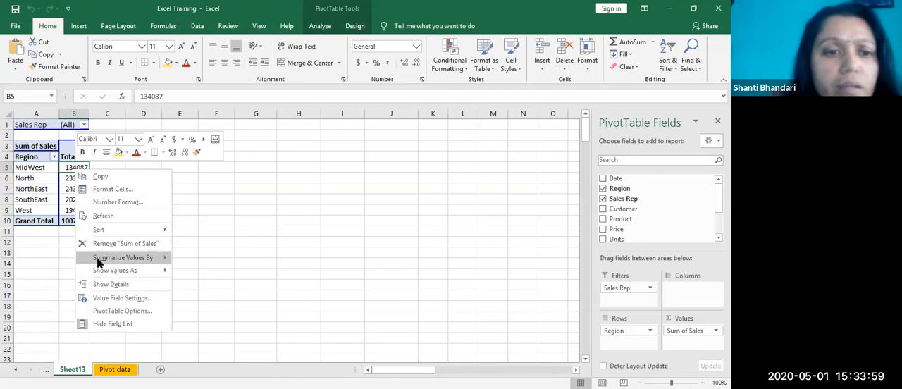
mouse_move(140, 275)
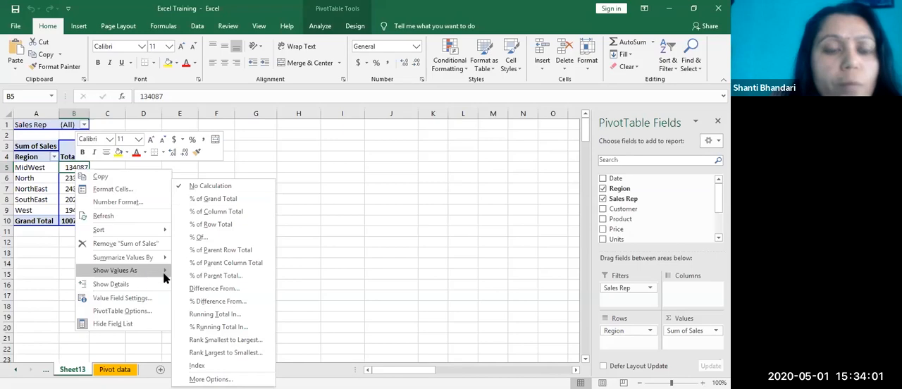
click(212, 200)
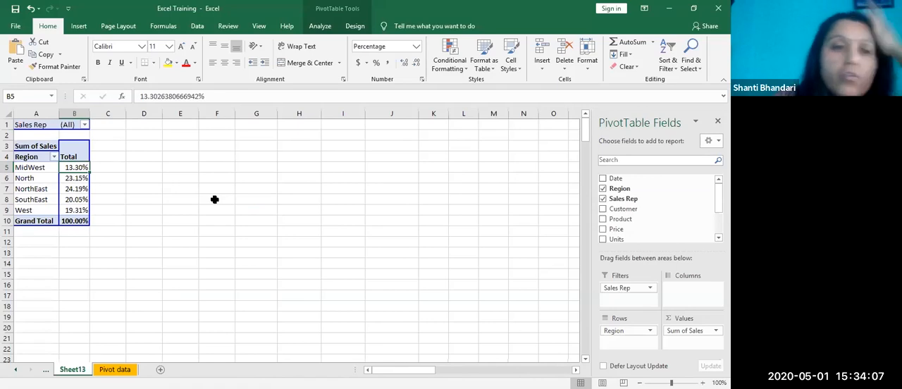
click(78, 189)
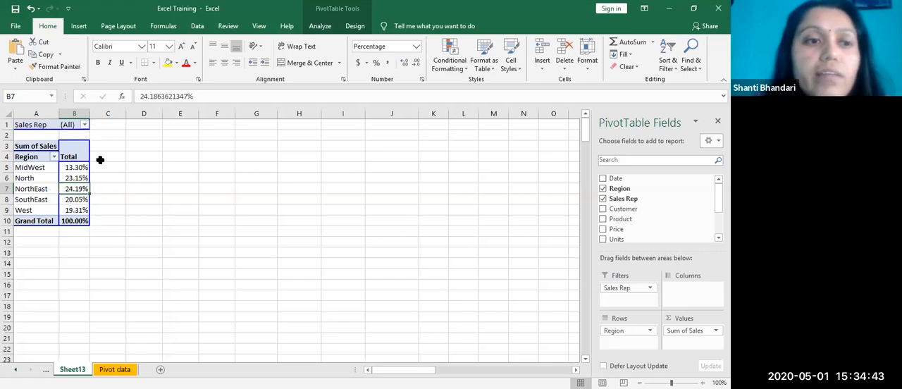
drag(67, 167, 76, 204)
click(79, 188)
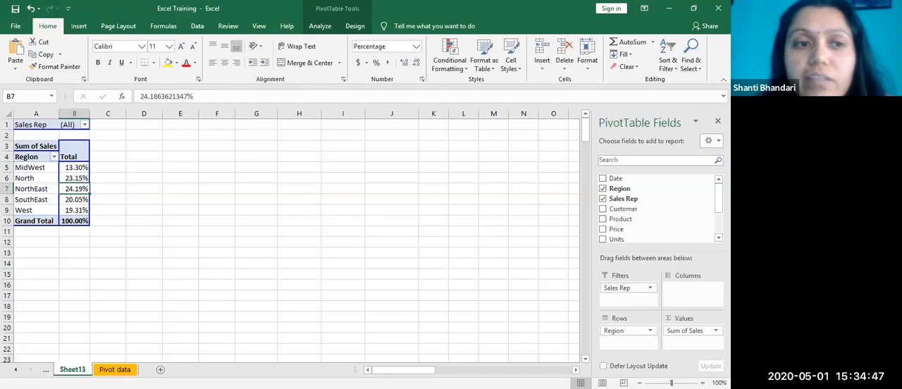
click(74, 168)
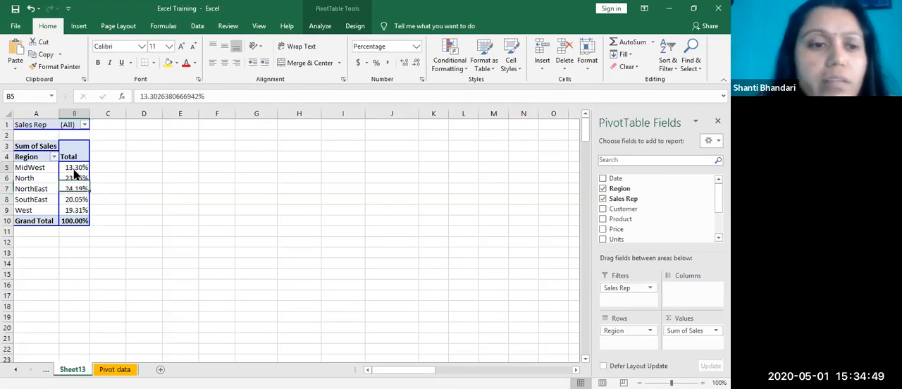
Step: Undo the % of Grand Total display of the sales values and apply it again from the MidWest value
right_click(76, 174)
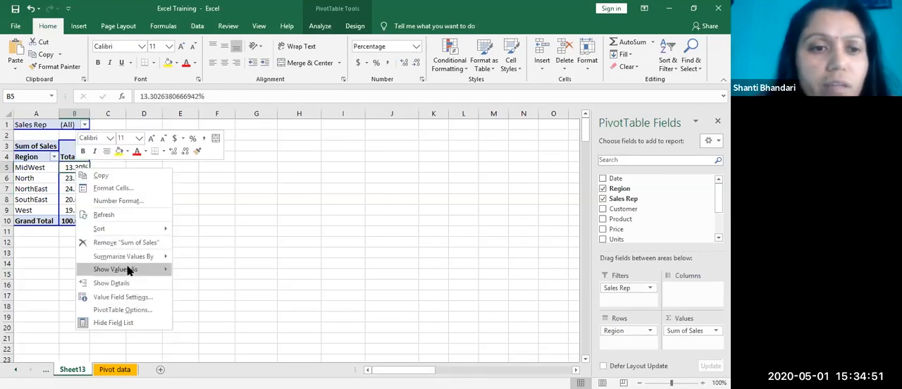
mouse_move(129, 271)
key(n)
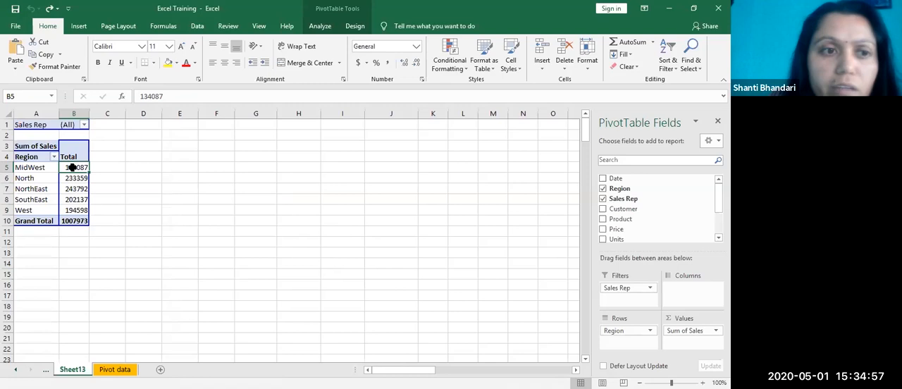
right_click(74, 170)
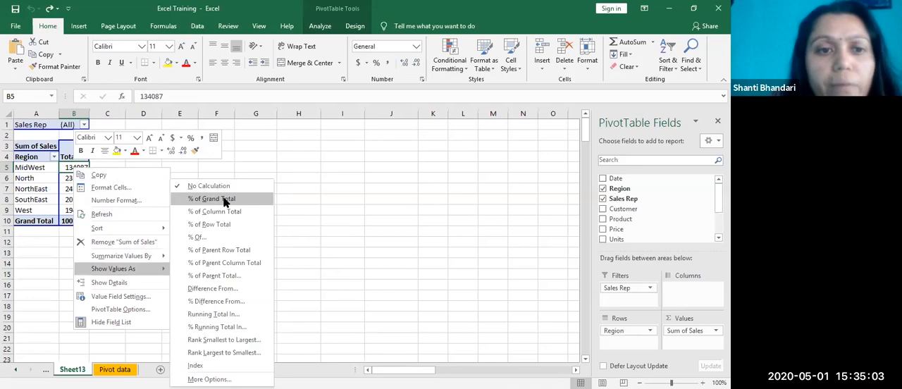
click(250, 203)
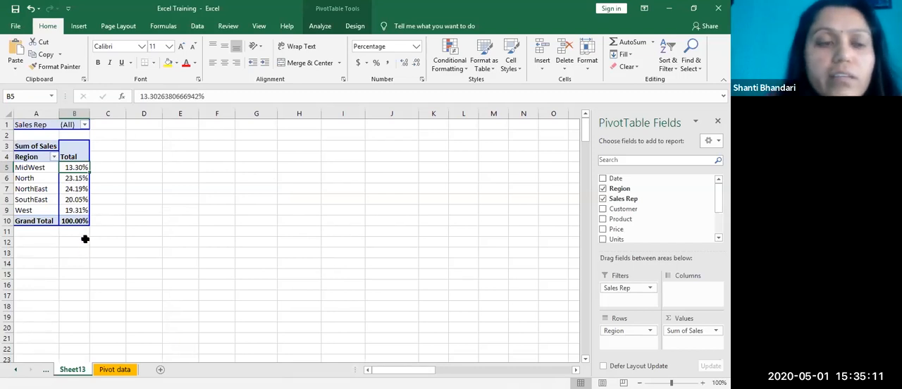
Step: Review the regional percentages and the available Show Values As options, and undo the % of Grand Total display
click(49, 169)
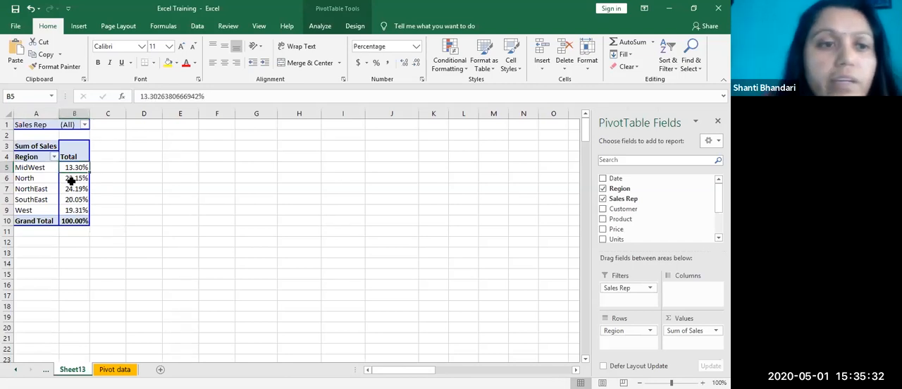
click(72, 181)
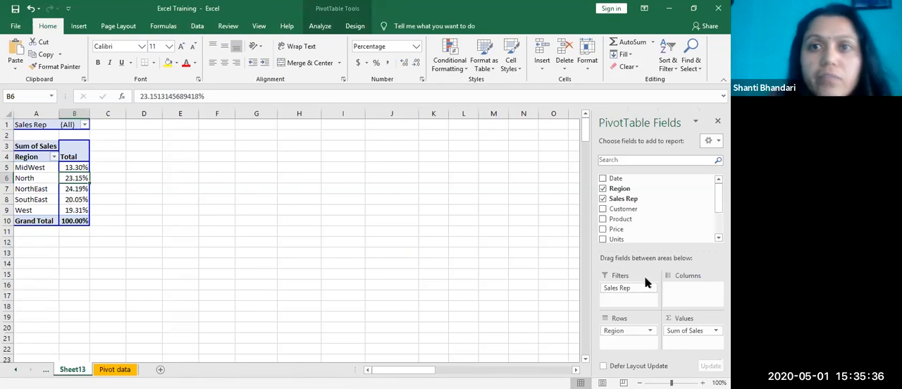
click(79, 199)
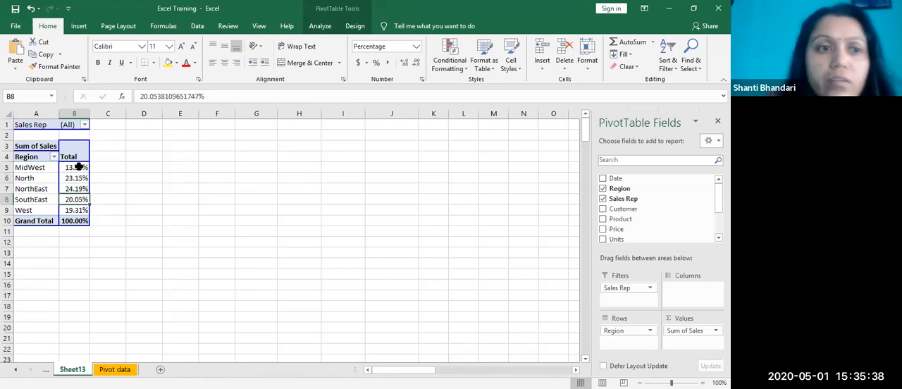
right_click(79, 167)
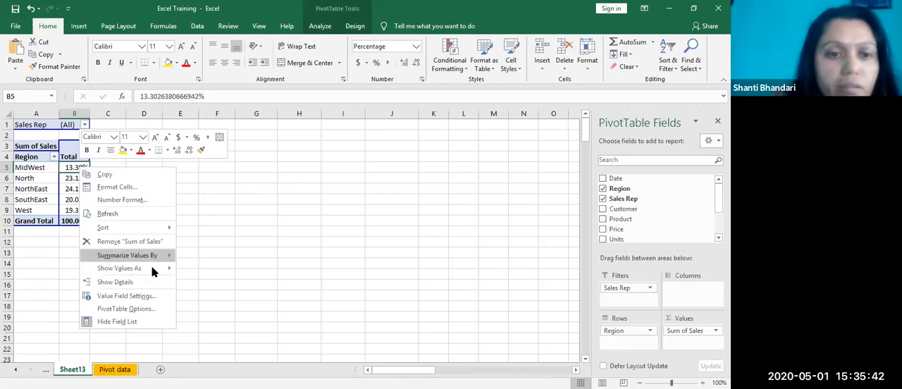
mouse_move(154, 271)
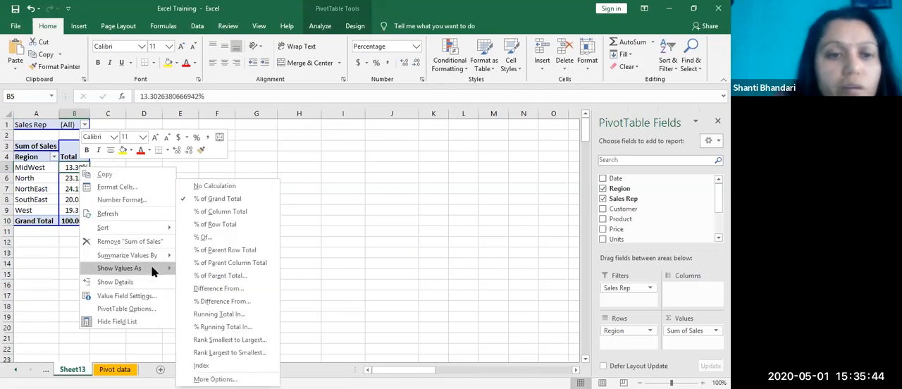
click(334, 204)
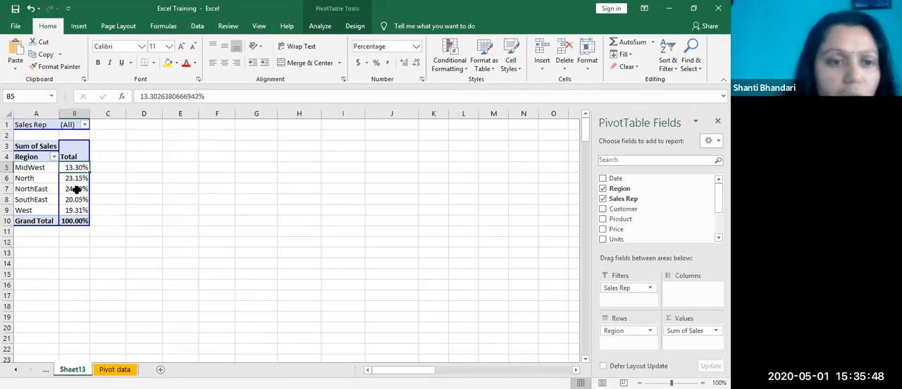
right_click(77, 189)
click(336, 271)
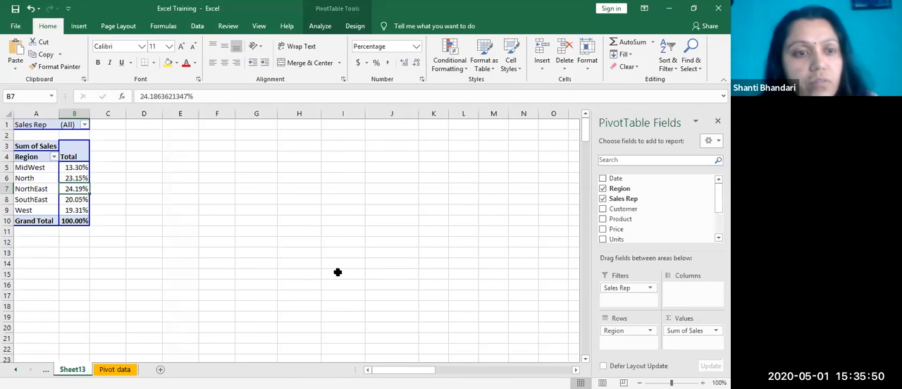
key(ctrl+z)
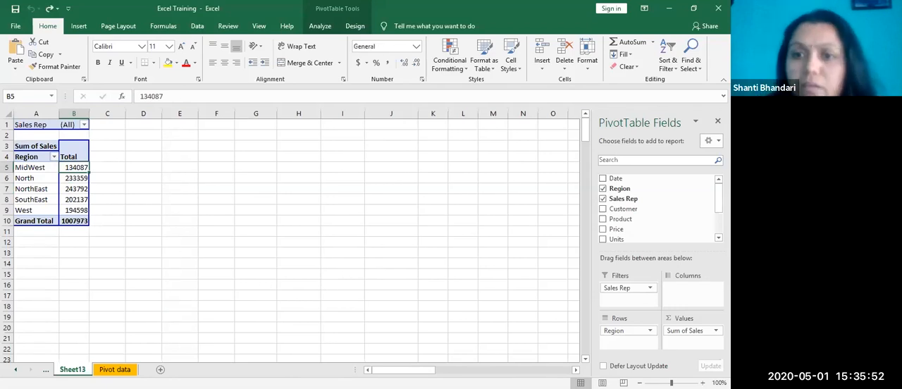
Step: Try moving Sales Rep from the report filter into the row labels beside Region, and undo the move
drag(36, 129, 43, 190)
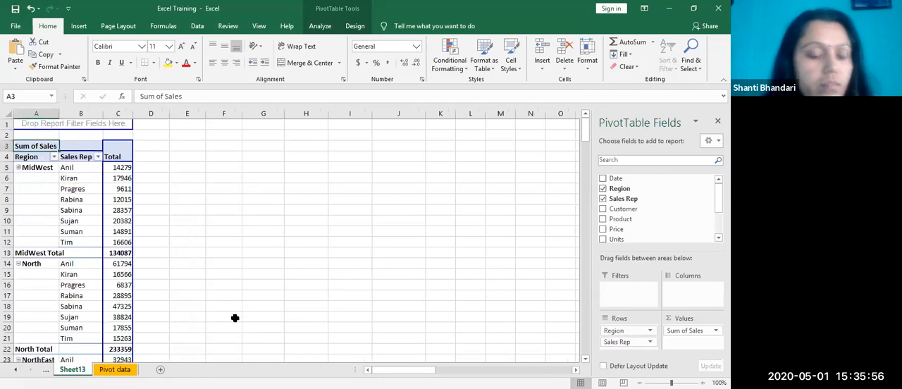
key(ctrl+z)
click(215, 221)
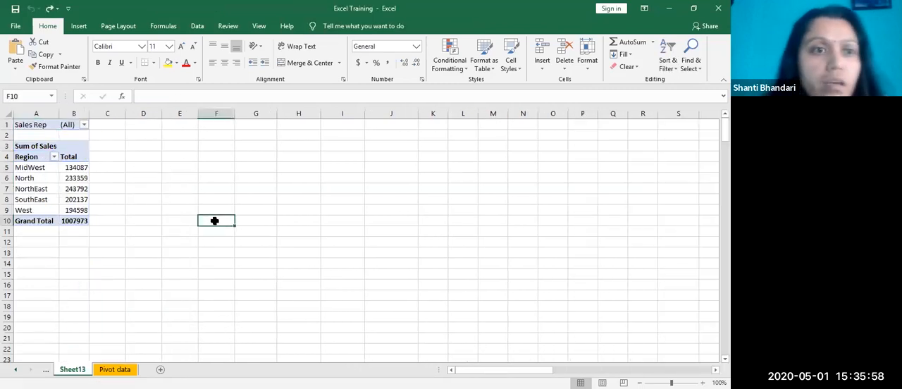
click(77, 178)
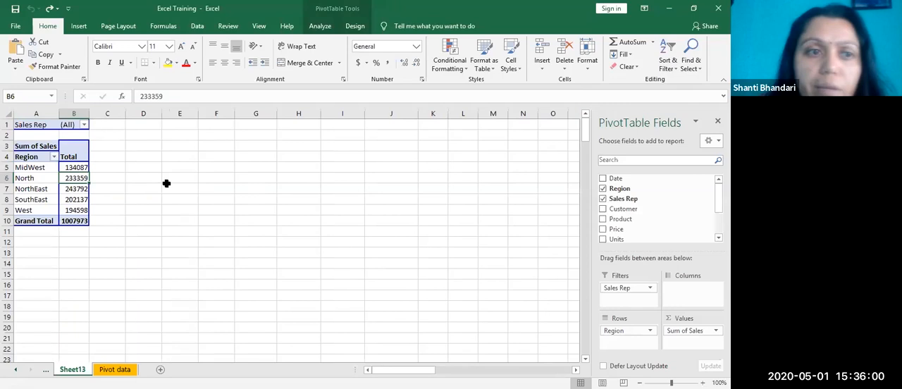
click(208, 199)
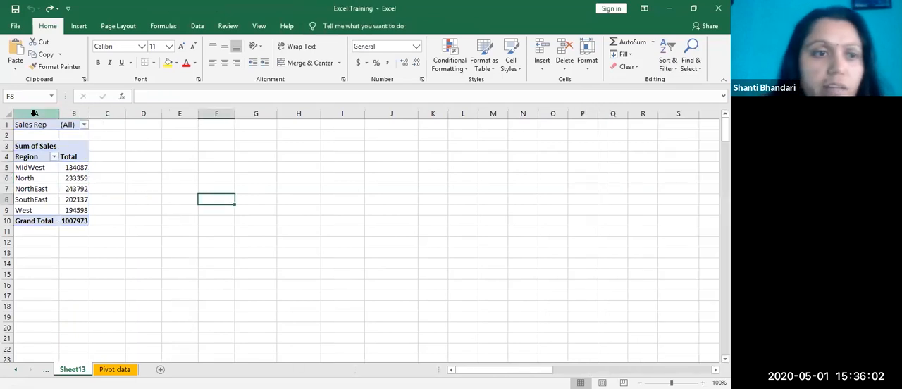
mouse_move(22, 124)
mouse_down()
mouse_move(34, 187)
mouse_move(62, 194)
mouse_move(20, 145)
mouse_move(21, 124)
mouse_up()
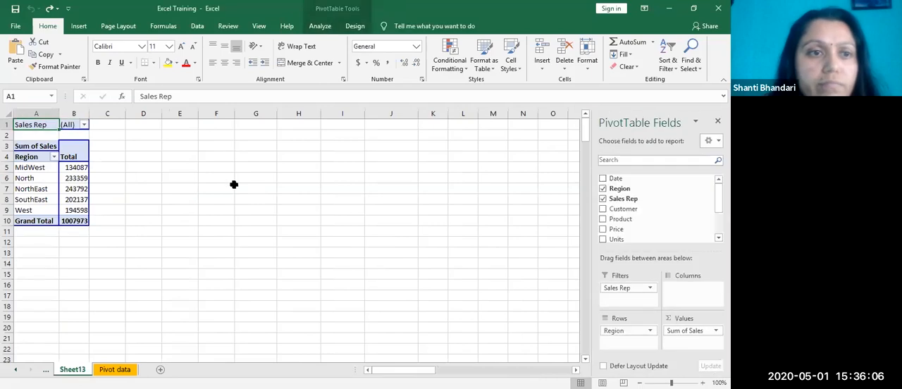
click(136, 219)
Step: Copy the Sales Rep filter label from A1 into cell A14, and undo the paste
click(28, 124)
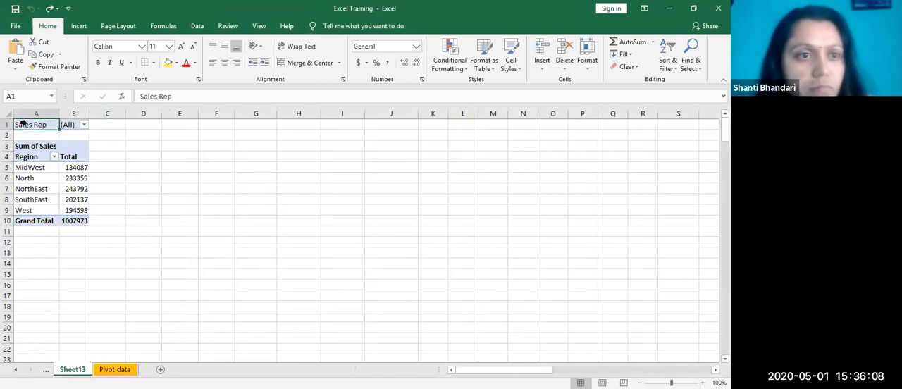
key(ctrl+c)
click(20, 265)
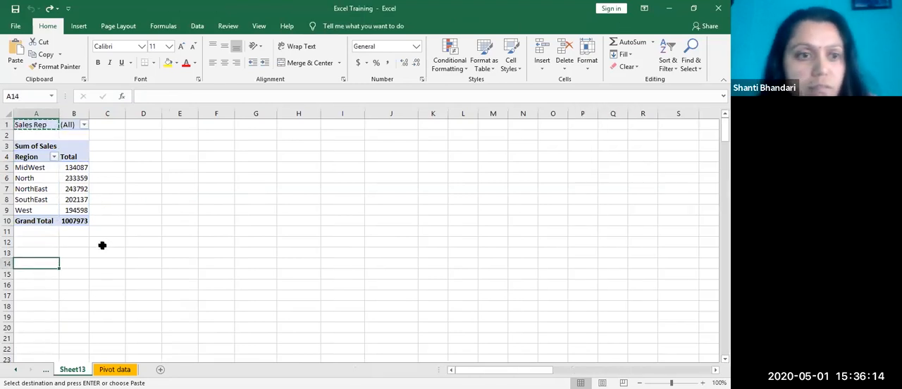
key(Return)
click(180, 296)
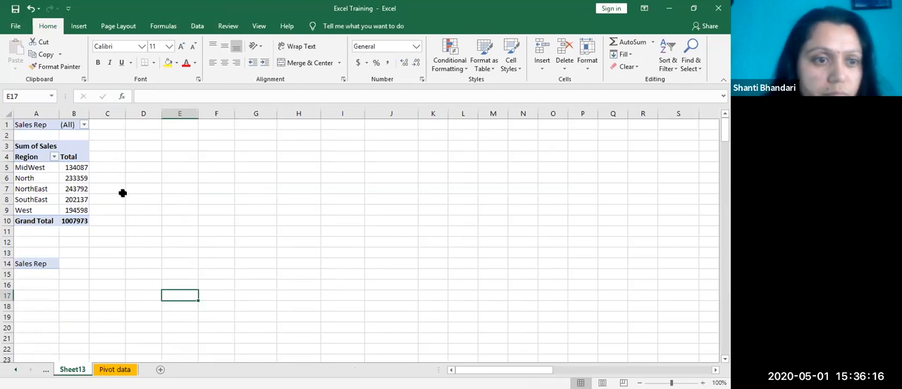
right_click(46, 176)
click(209, 197)
click(36, 263)
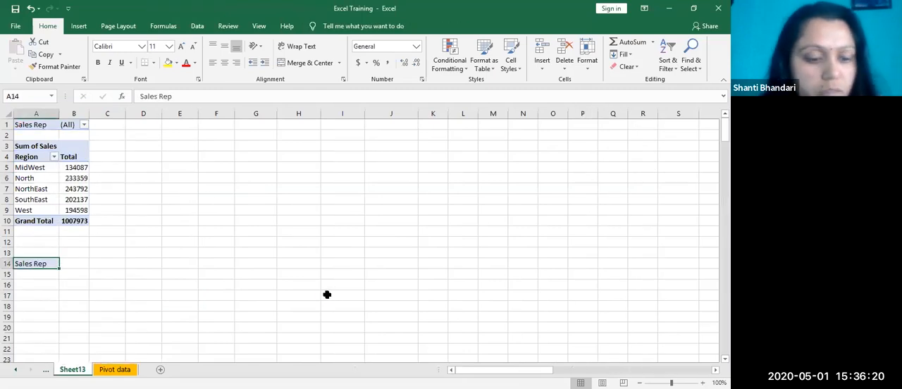
key(ctrl+z)
Step: Cancel the pending copy and remove Sales Rep from the PivotTable's report filter
click(145, 230)
click(90, 157)
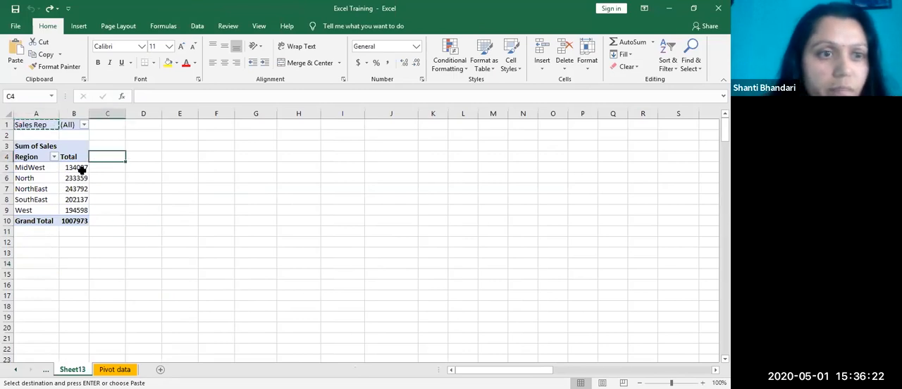
right_click(71, 179)
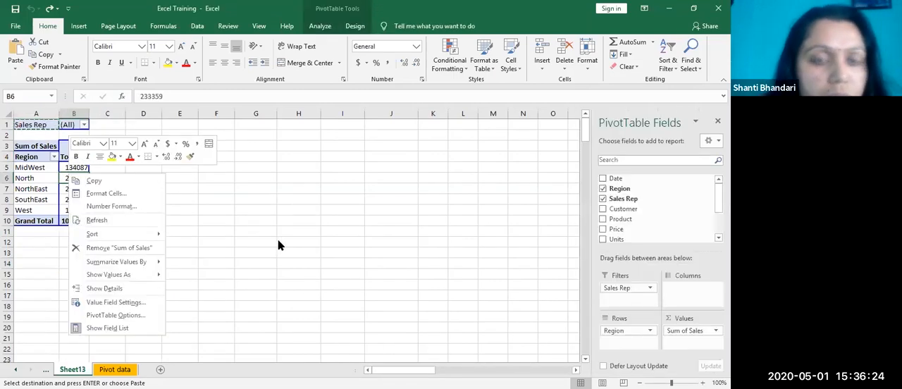
key(Escape)
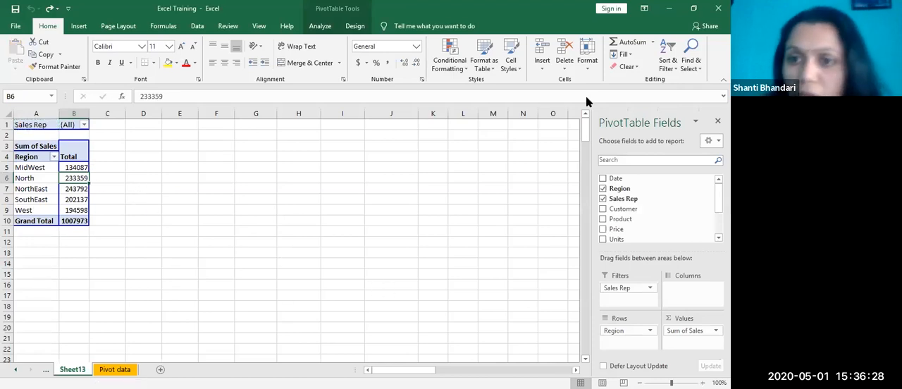
drag(614, 289, 549, 290)
click(443, 288)
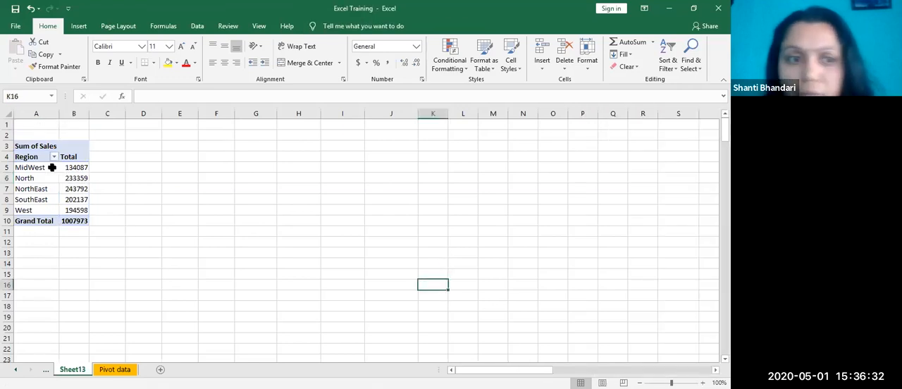
Step: Copy the region labels from MidWest through West, abandon the copy, and select the empty cell A1
click(34, 149)
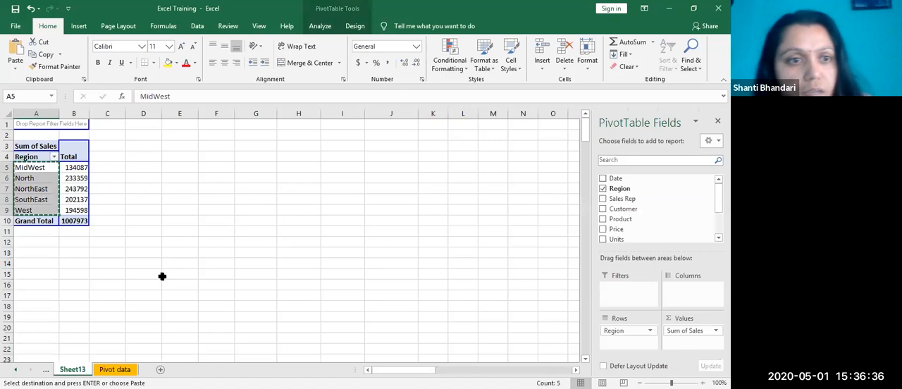
click(183, 243)
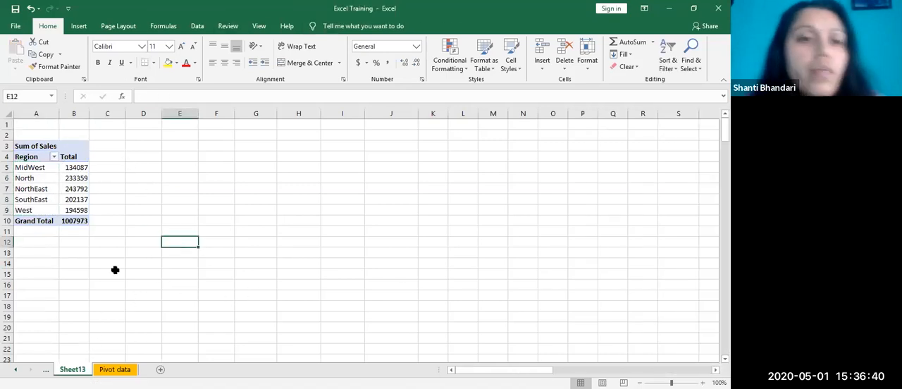
click(68, 180)
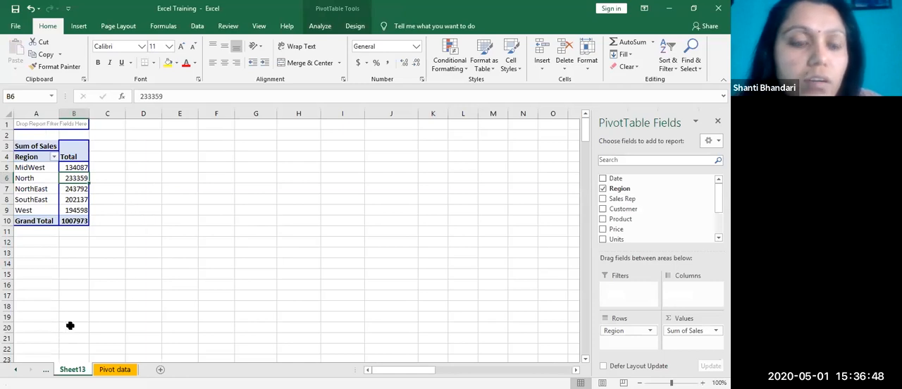
click(55, 124)
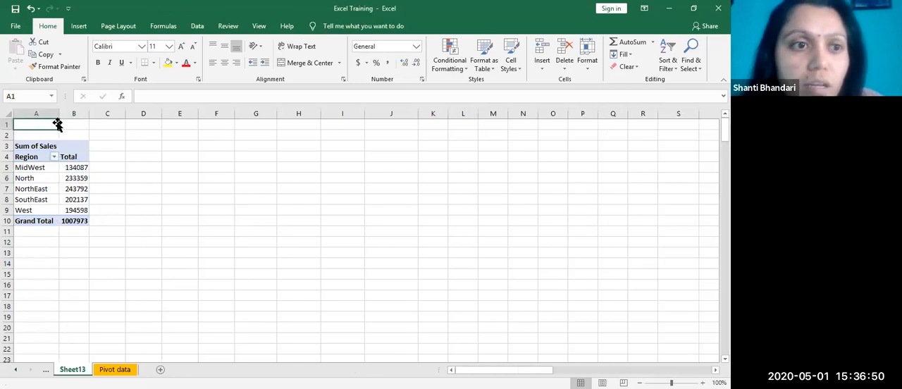
click(67, 124)
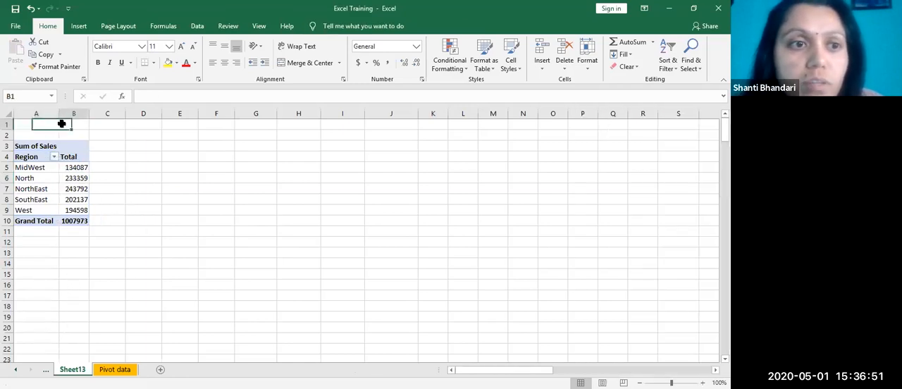
right_click(56, 179)
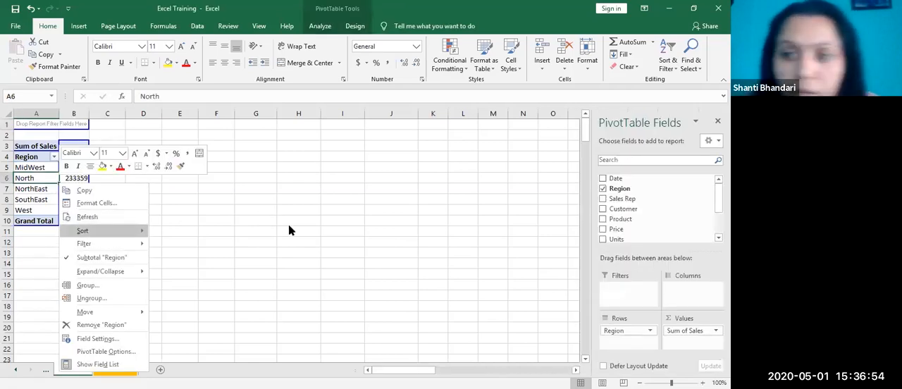
key(Escape)
click(391, 285)
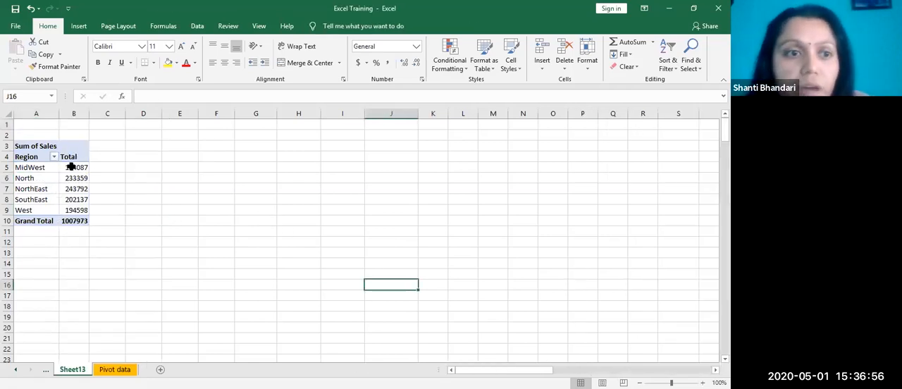
click(46, 125)
click(64, 198)
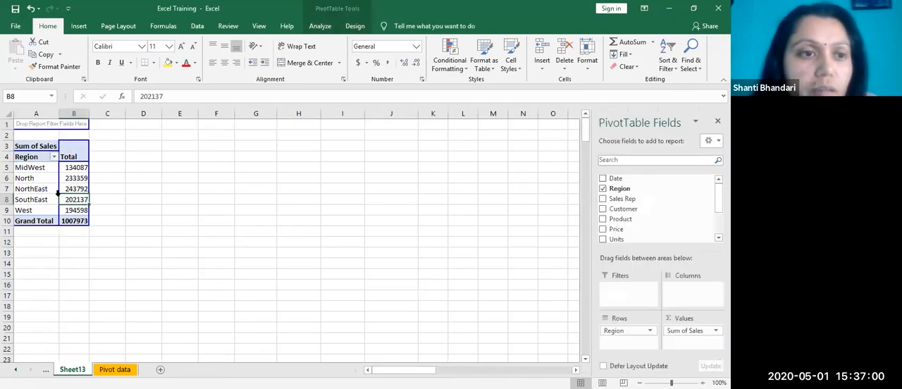
click(45, 121)
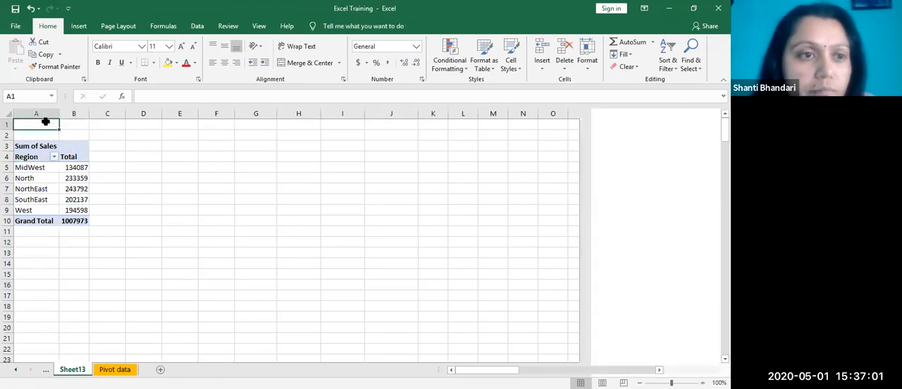
right_click(76, 188)
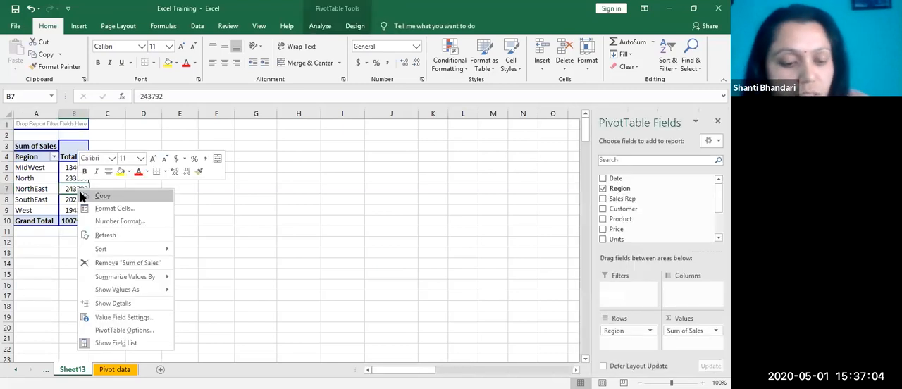
key(Escape)
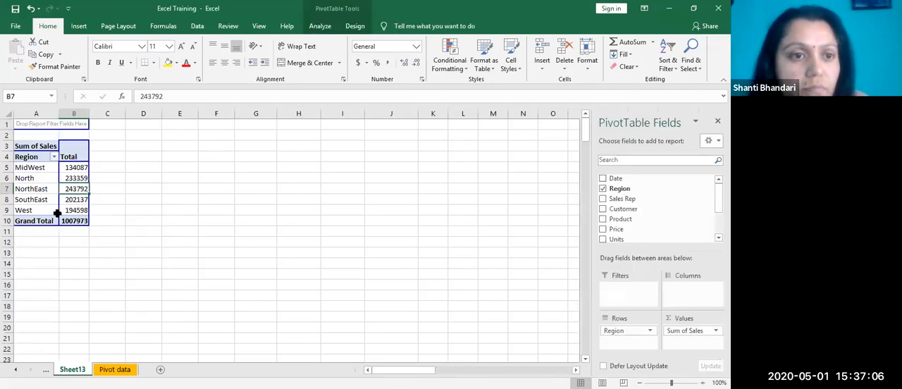
Step: Copy the whole Region PivotTable in A3:B10 and paste the duplicate at cell A14
click(39, 138)
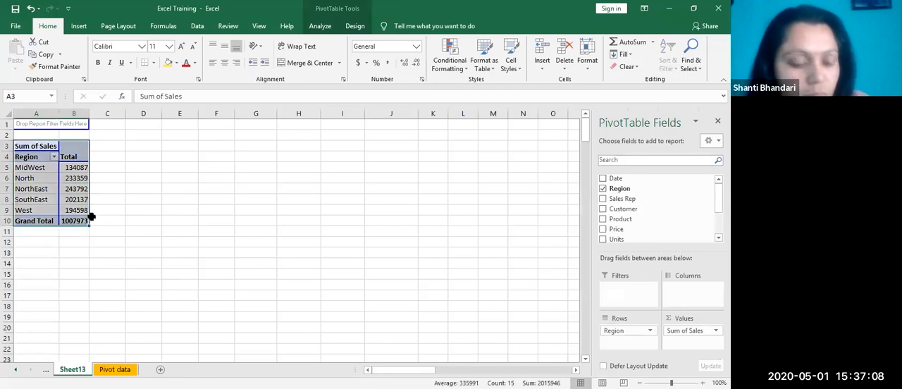
key(ctrl+c)
click(36, 263)
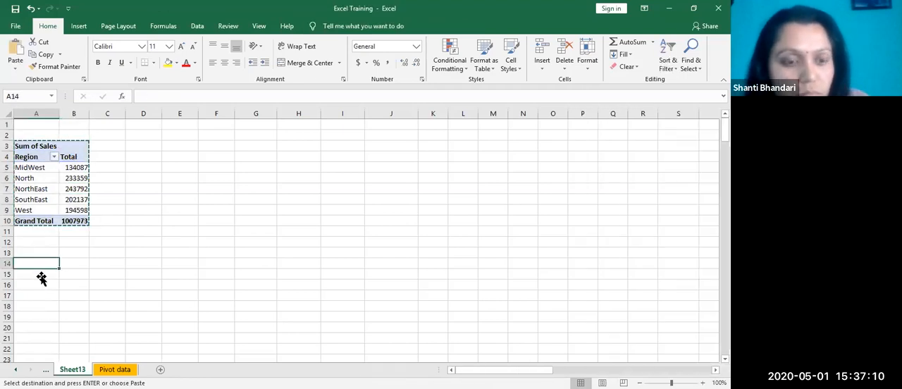
key(ctrl+v)
click(52, 299)
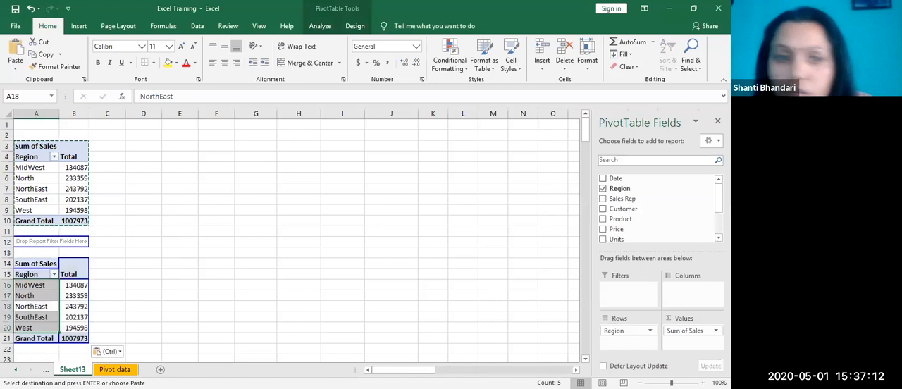
click(572, 308)
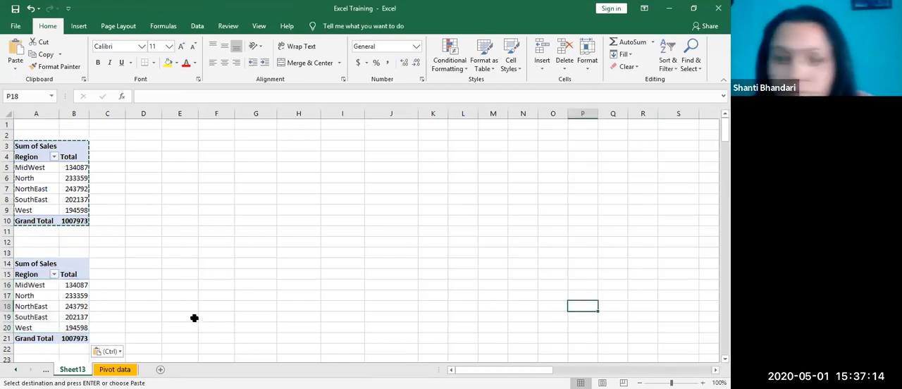
Step: Add Sales Rep to the rows of the lower PivotTable and place it above Region
click(86, 310)
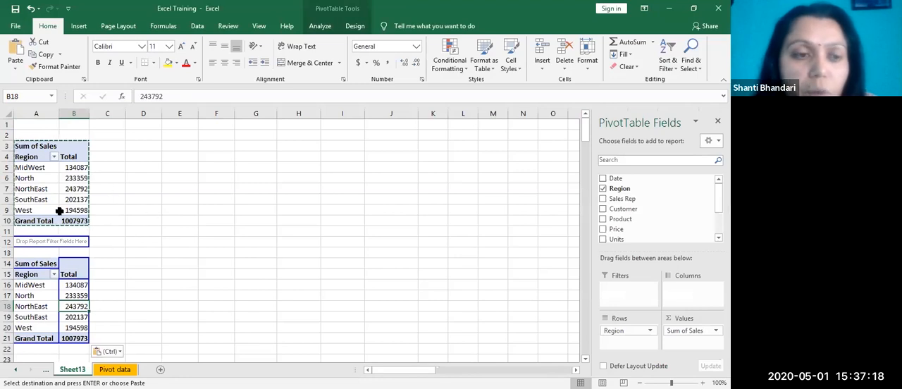
click(34, 292)
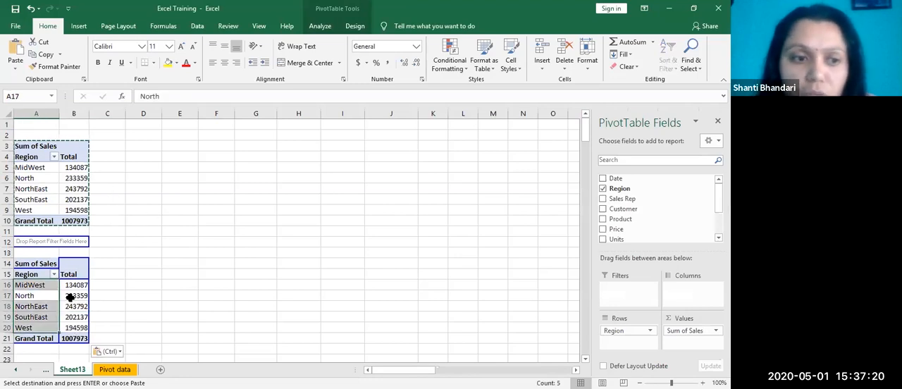
click(70, 298)
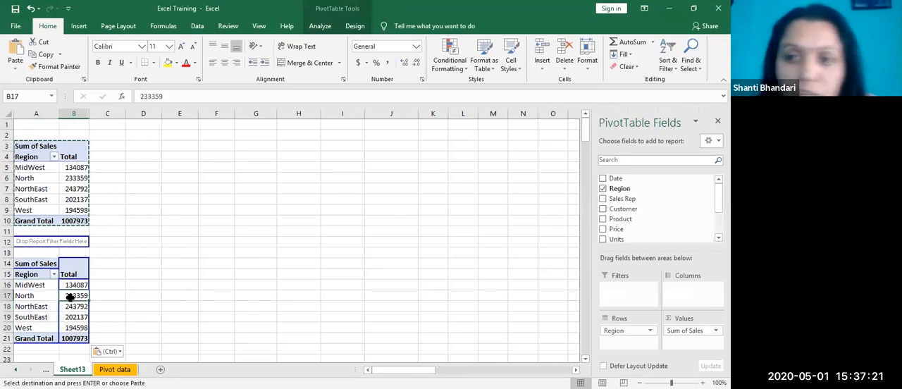
click(609, 204)
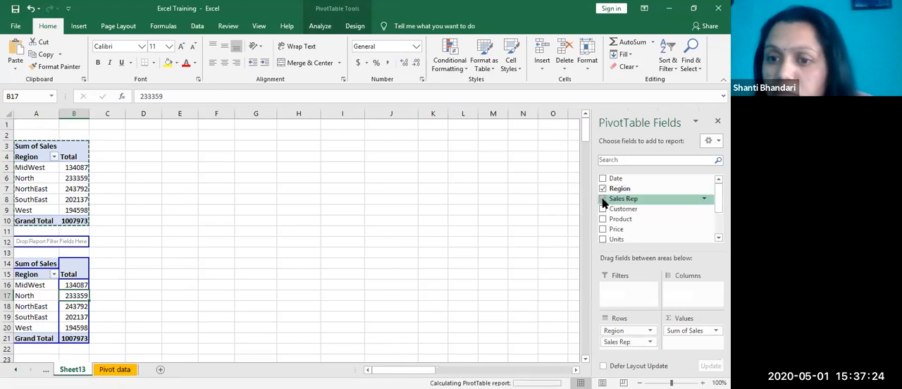
drag(628, 343, 627, 324)
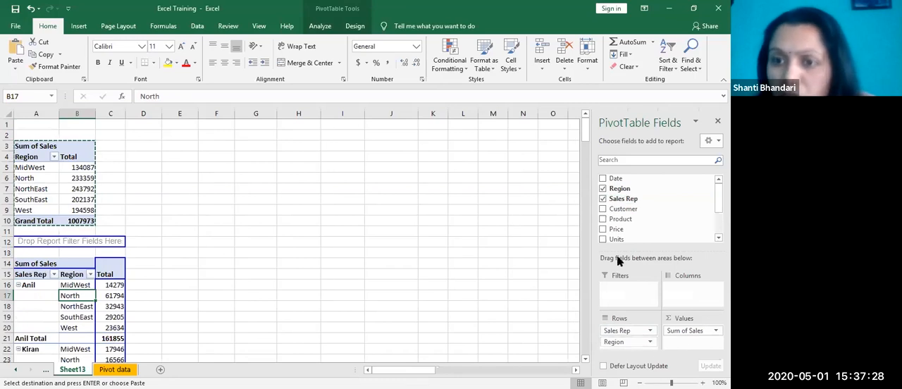
Step: Move Region from the rows to the columns of the lower PivotTable and review the Sales Rep by Region layout
scroll(656, 208, down, 2)
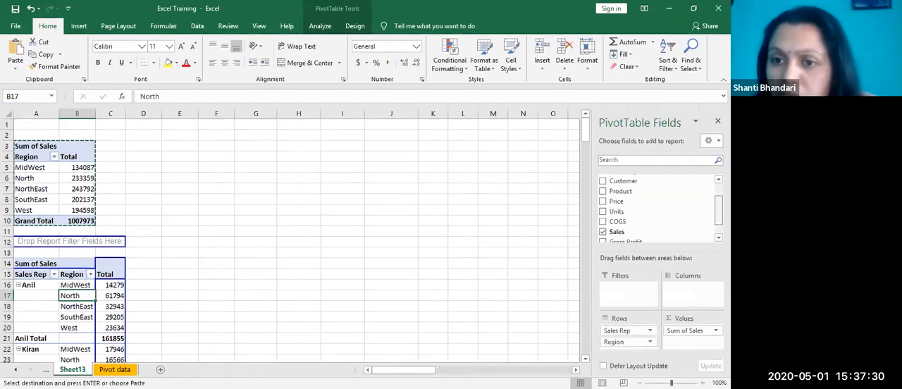
drag(627, 343, 688, 299)
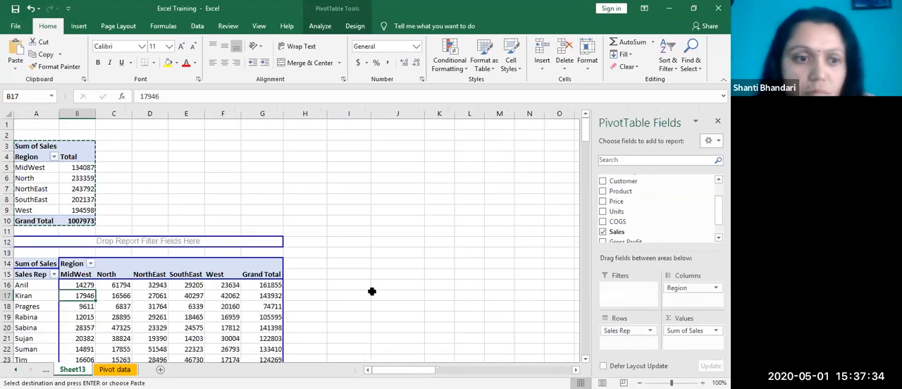
scroll(372, 289, down, 4)
click(337, 274)
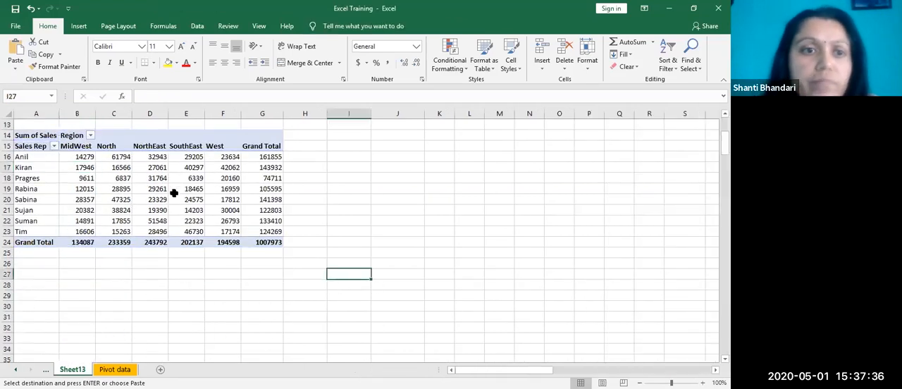
click(79, 156)
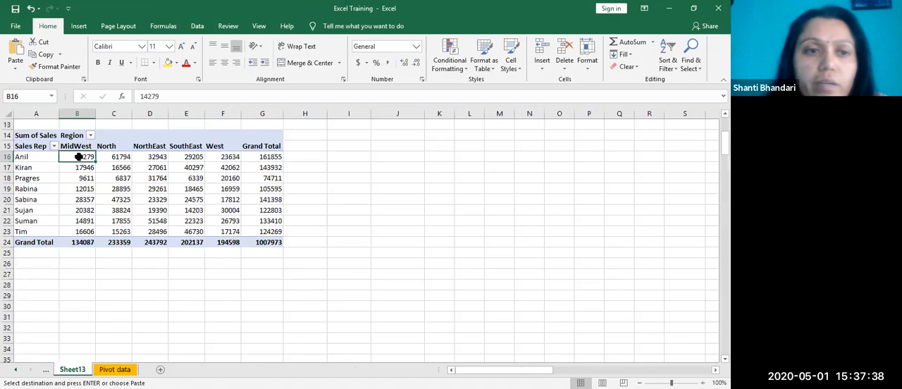
Step: Return the lower PivotTable to Region rows without Sales Rep and add Gross Profit beside Sales in its values
click(183, 189)
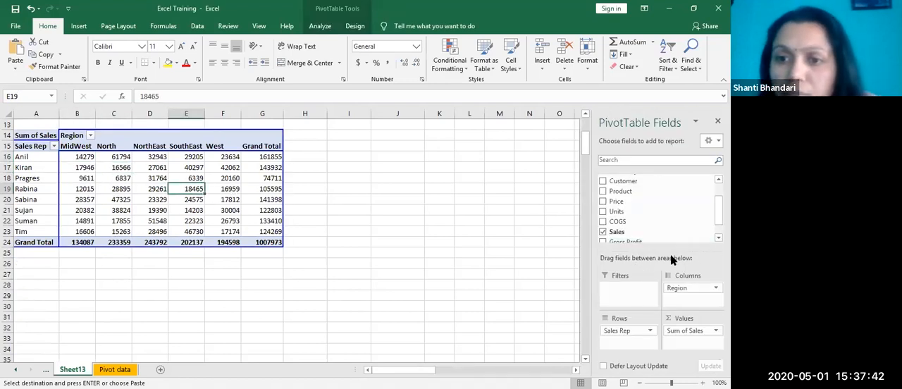
drag(683, 289, 557, 319)
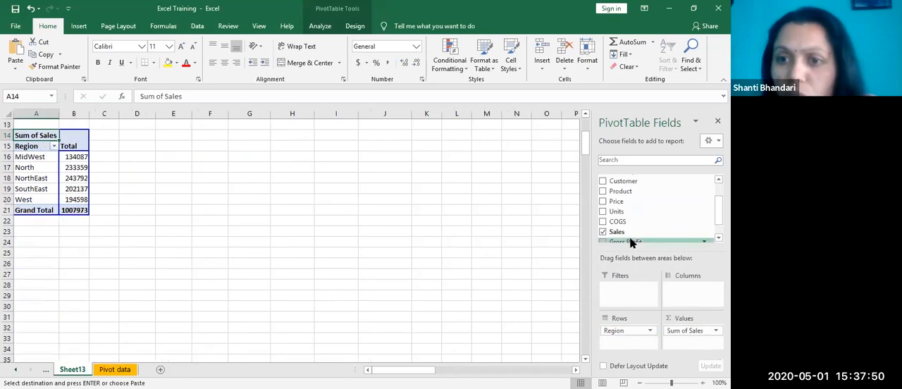
scroll(612, 226, down, 1)
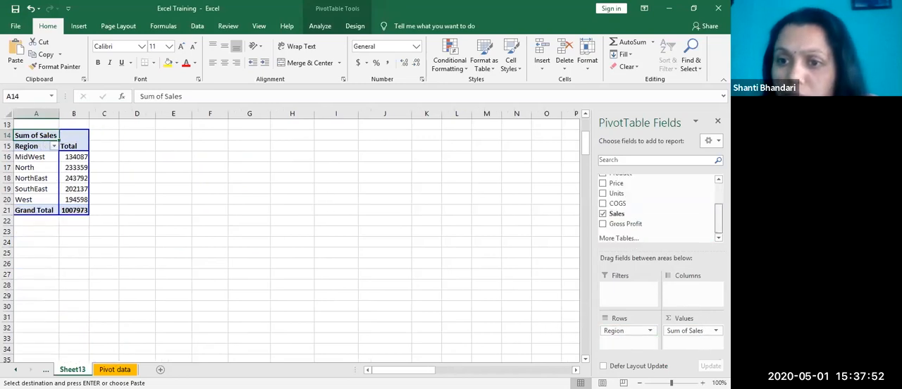
click(603, 224)
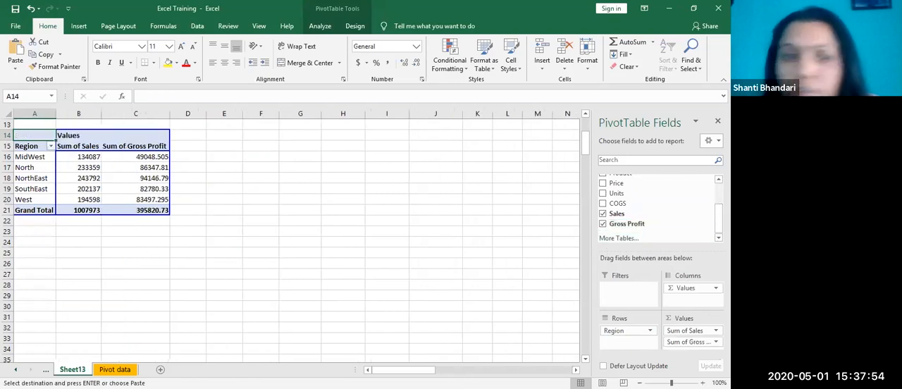
Step: Examine the Sum of Sales and Sum of Gross Profit figures for each region in the lower PivotTable
click(256, 243)
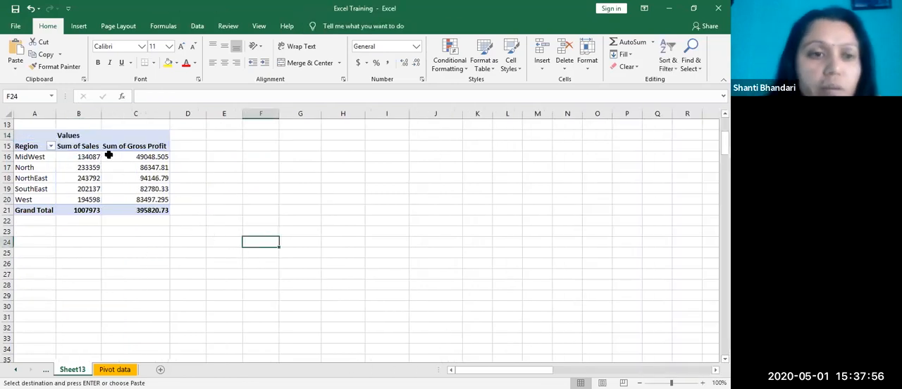
drag(84, 158, 130, 200)
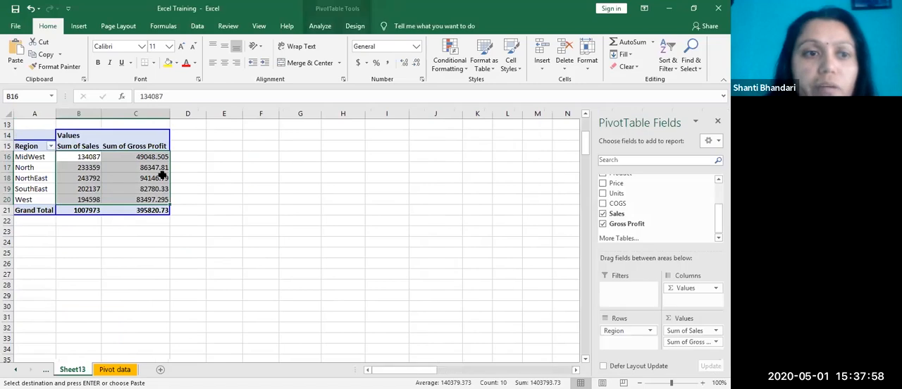
drag(122, 168, 123, 176)
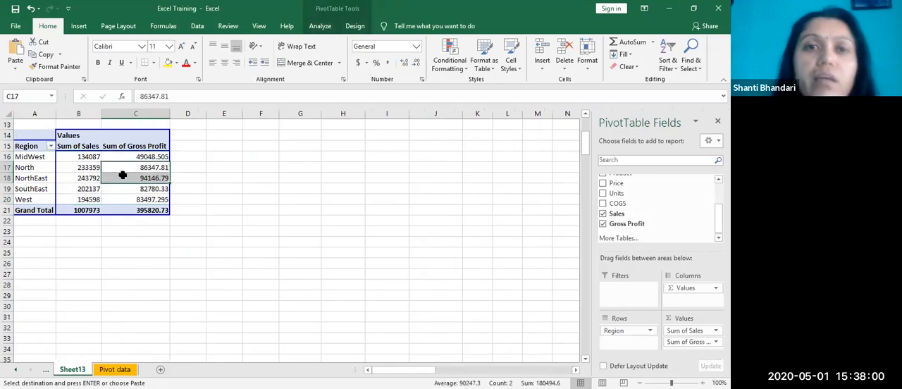
click(134, 157)
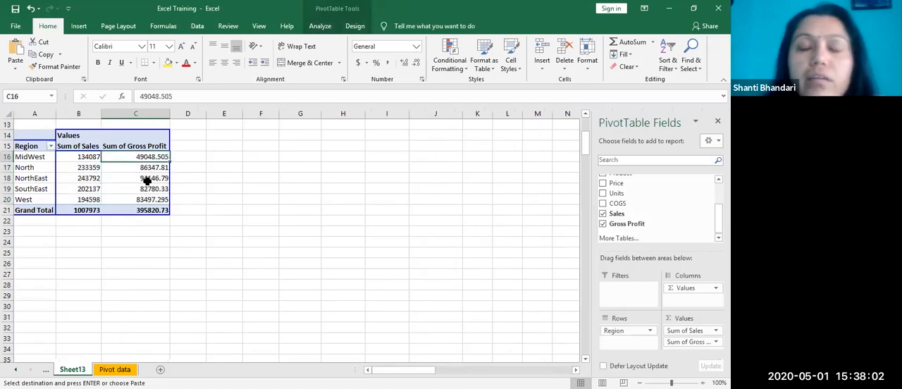
click(142, 168)
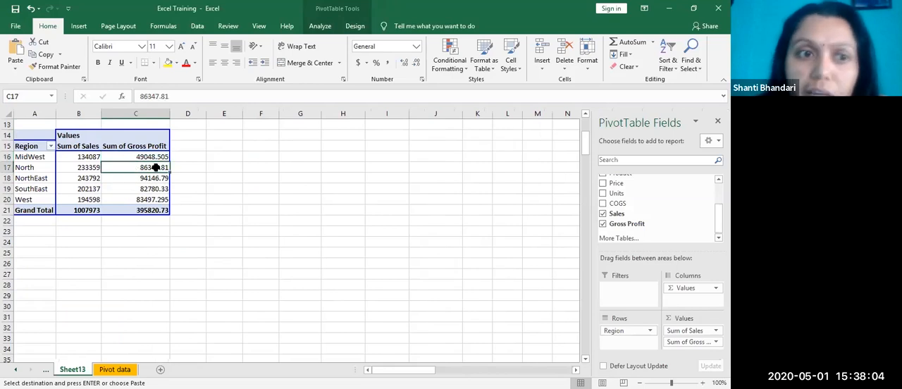
click(150, 178)
click(153, 167)
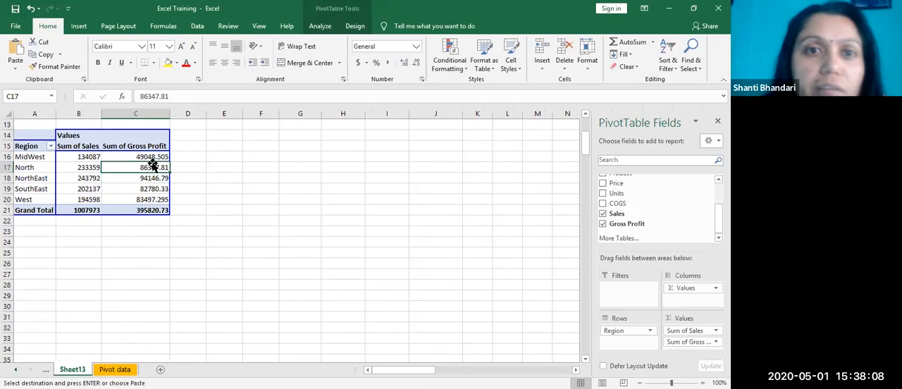
Step: Insert a Clustered Column PivotChart from the Sales and Gross Profit PivotTable and position it beside the table
click(354, 26)
click(321, 27)
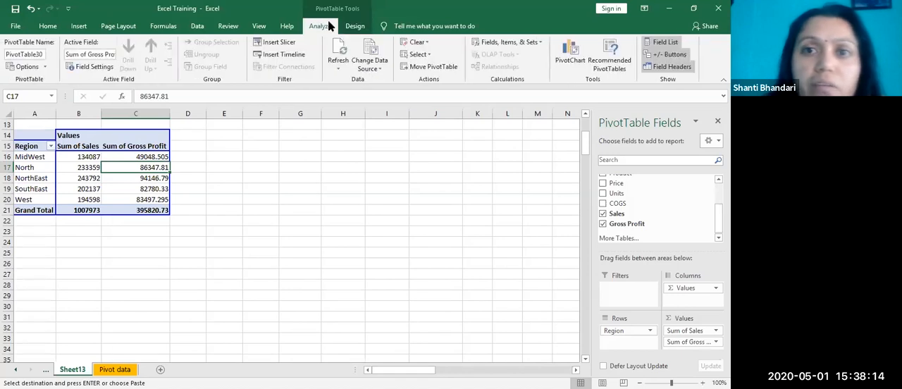
click(574, 59)
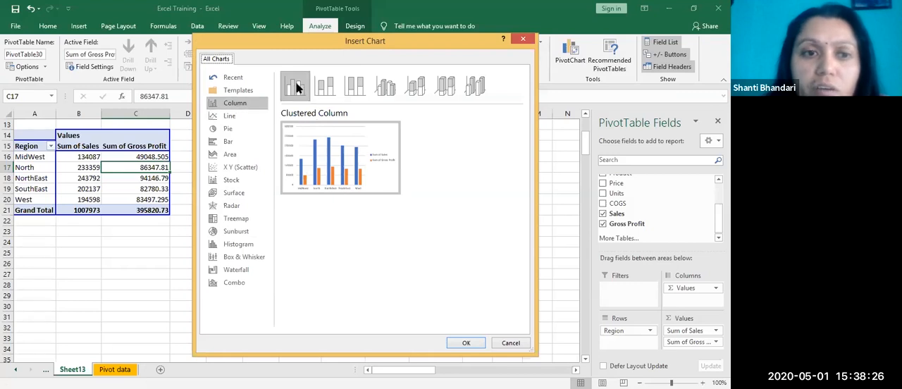
mouse_move(361, 192)
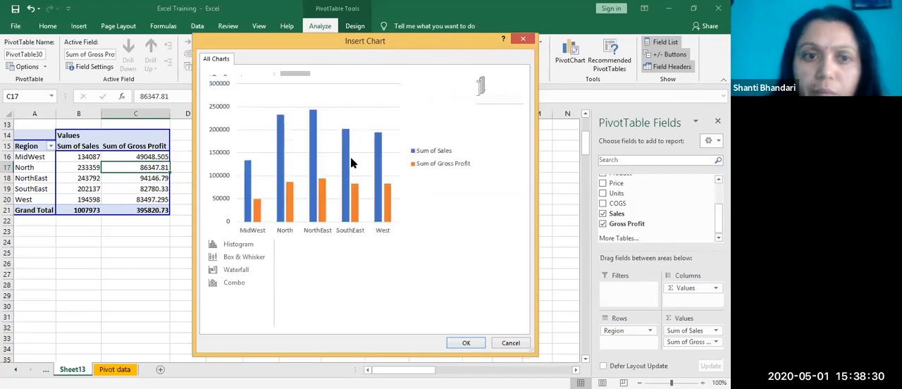
click(469, 344)
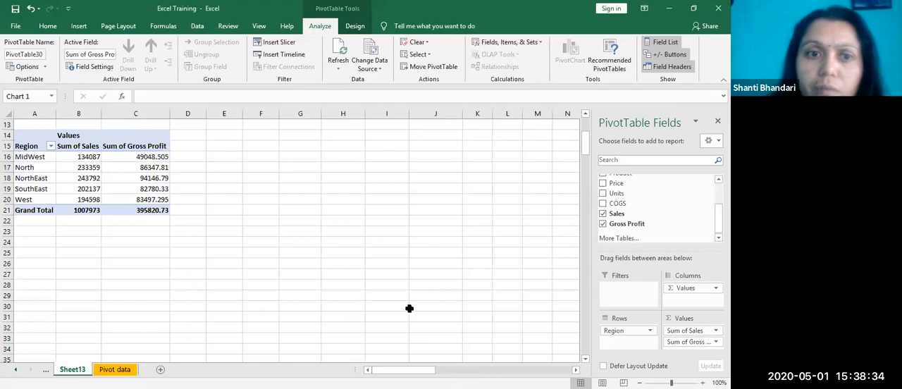
drag(345, 181, 362, 137)
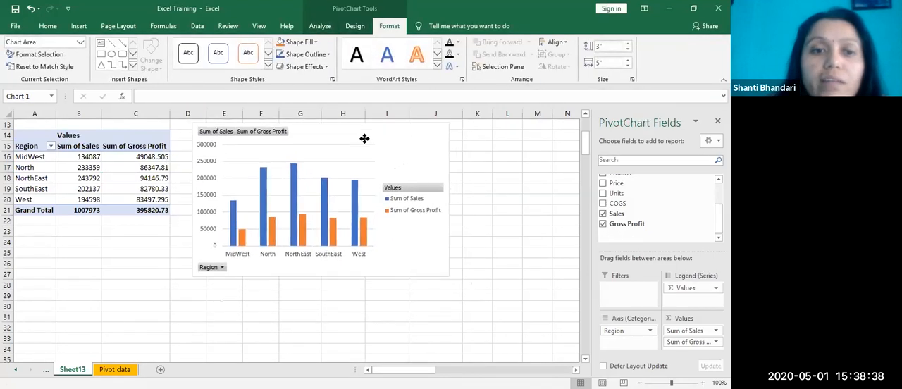
click(427, 189)
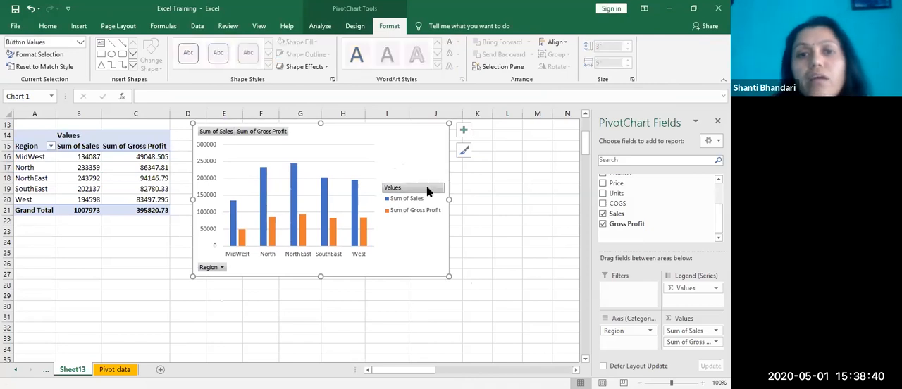
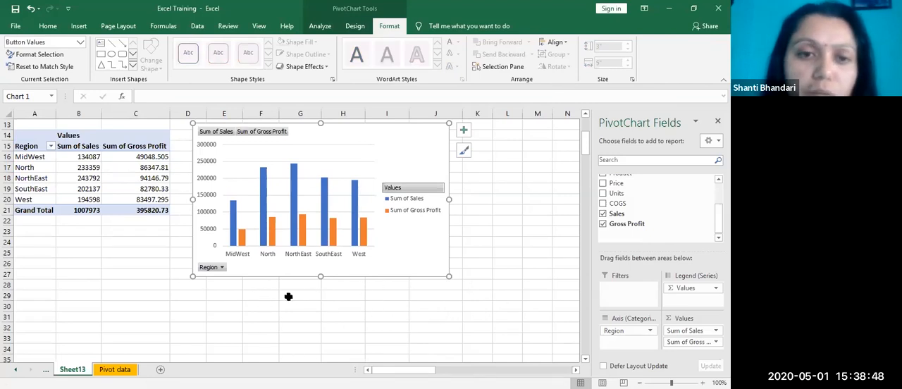
Step: Filter the PivotChart's Region field to show only MidWest
click(222, 267)
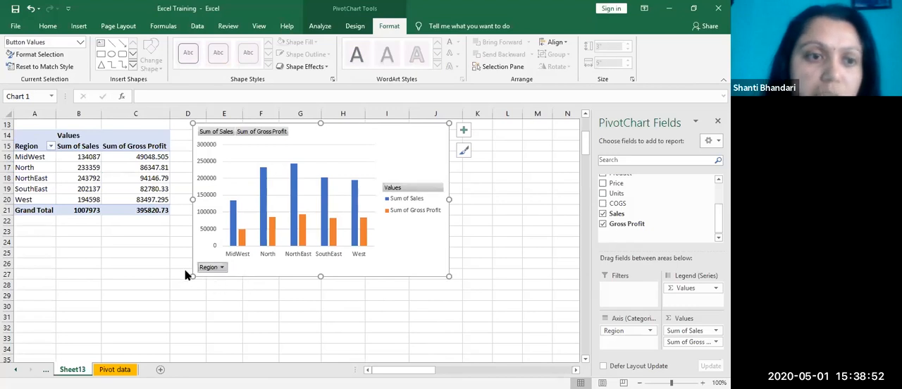
click(117, 156)
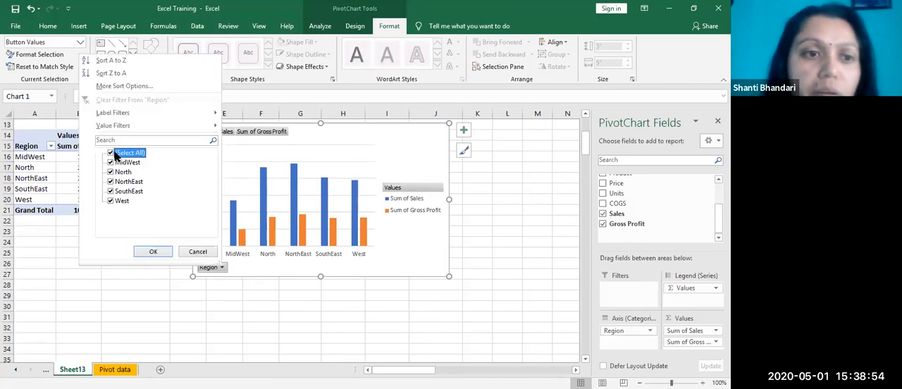
click(110, 155)
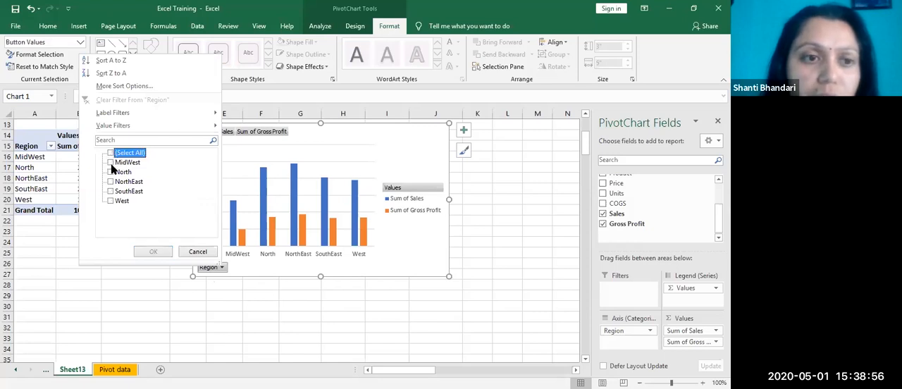
click(111, 162)
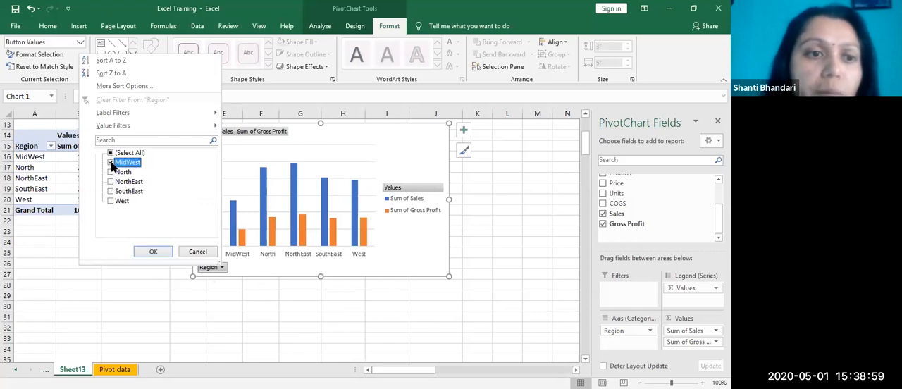
click(150, 256)
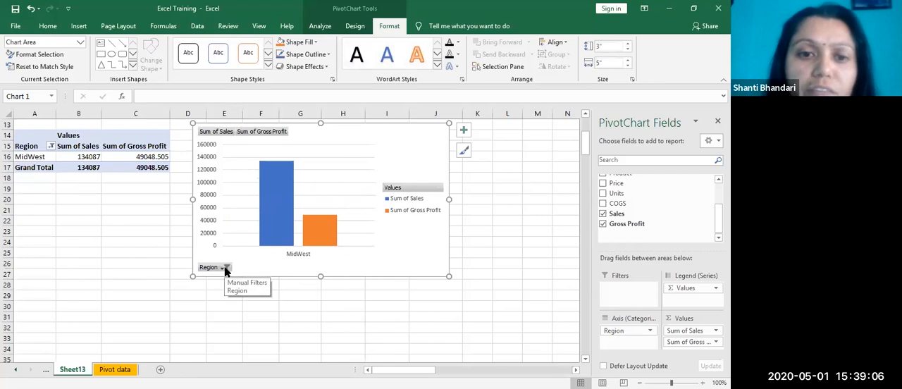
click(323, 236)
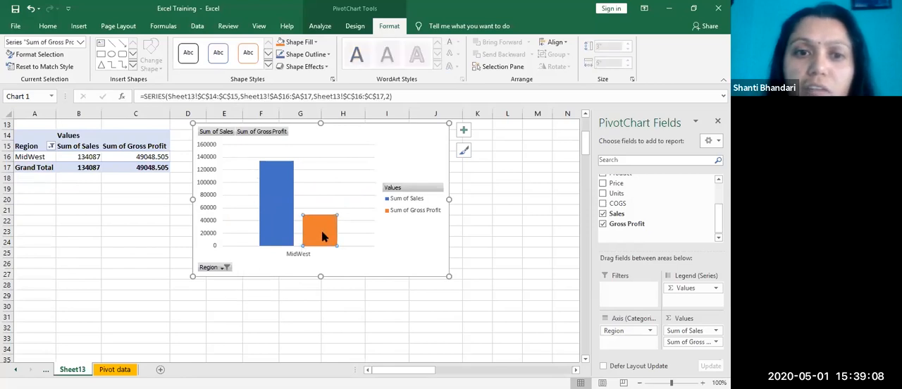
click(413, 242)
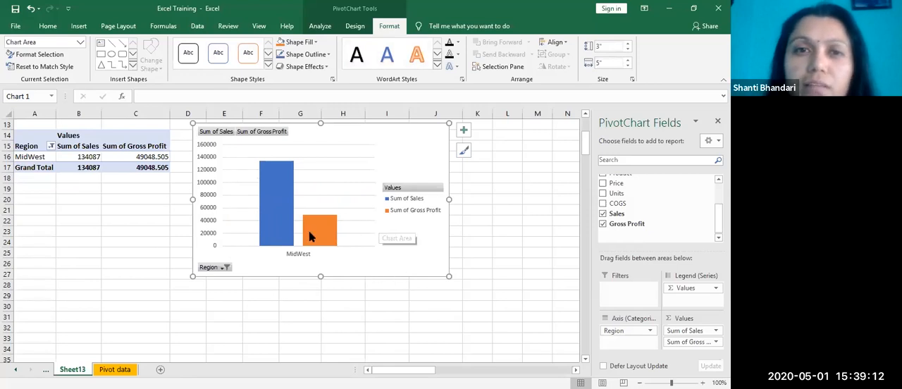
click(507, 233)
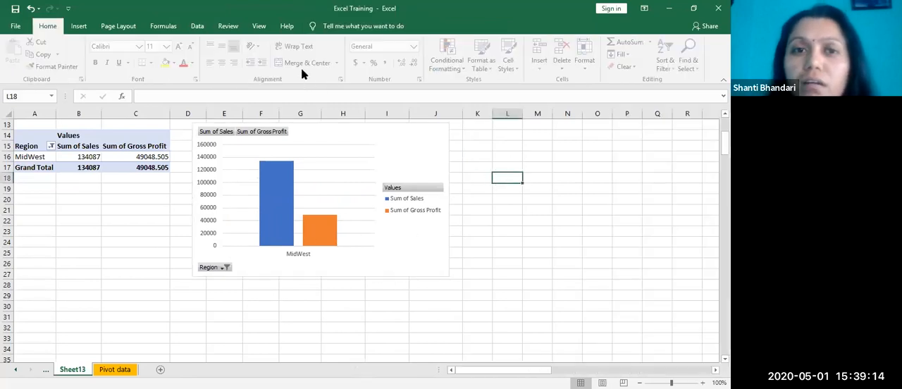
click(387, 167)
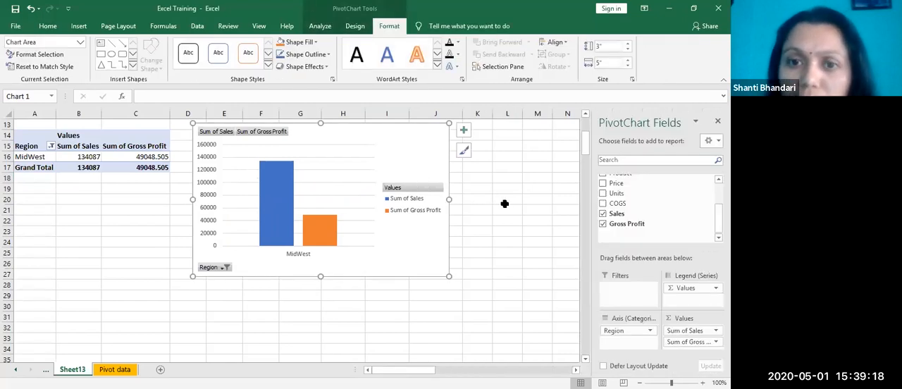
click(504, 205)
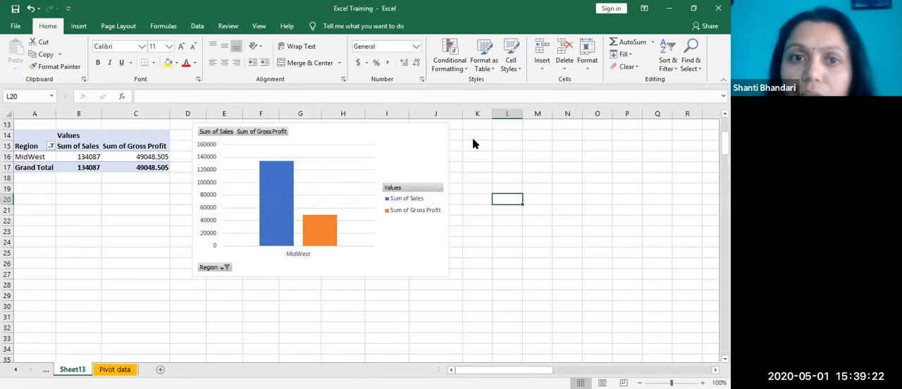
Step: Try other chart styles on the PivotChart, return it to the first style with data labels, and move the chart up to about row 8
click(420, 152)
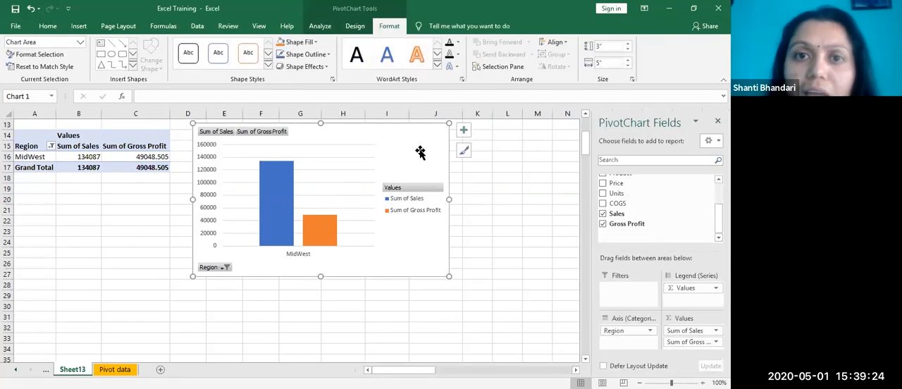
scroll(433, 83, up, 3)
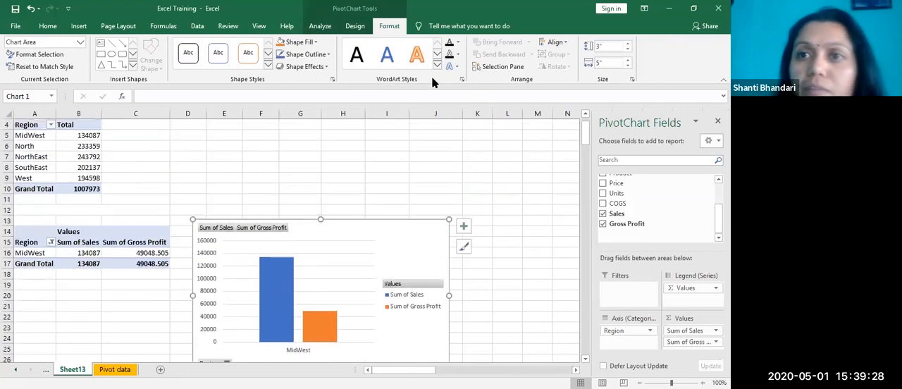
click(355, 26)
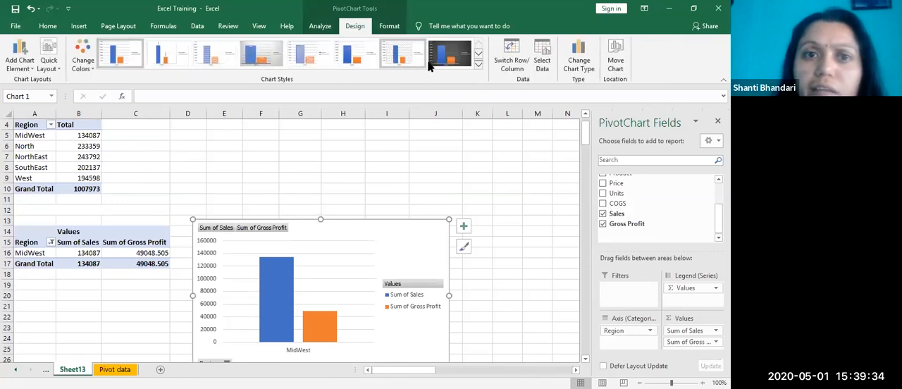
click(478, 66)
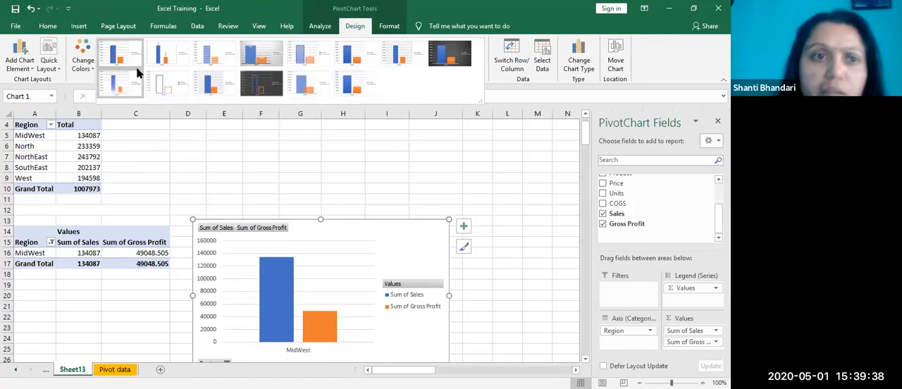
click(265, 62)
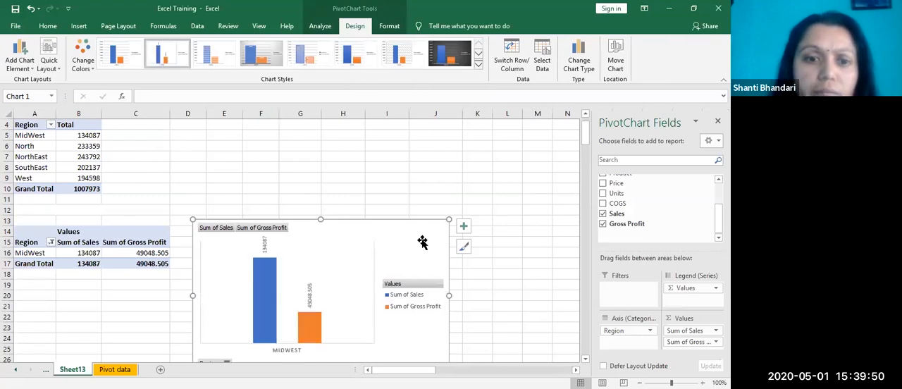
click(118, 61)
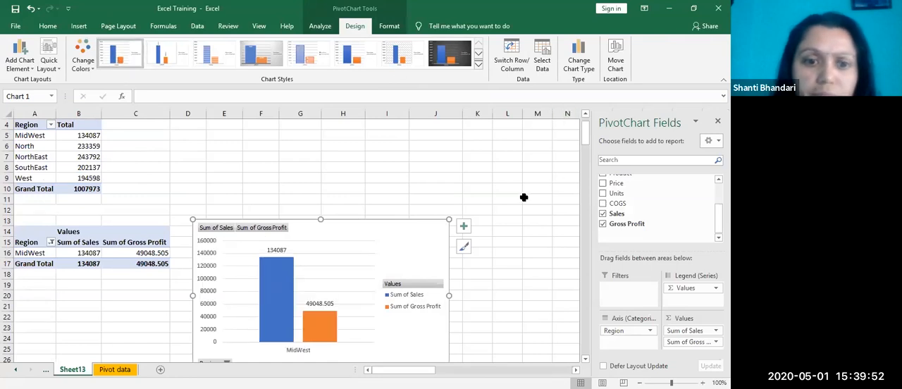
drag(351, 243, 348, 193)
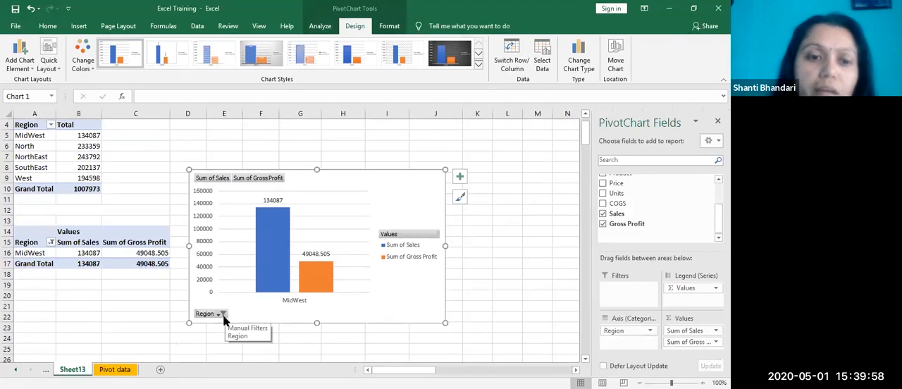
Step: Change the PivotChart's Region filter from MidWest to North only
click(222, 314)
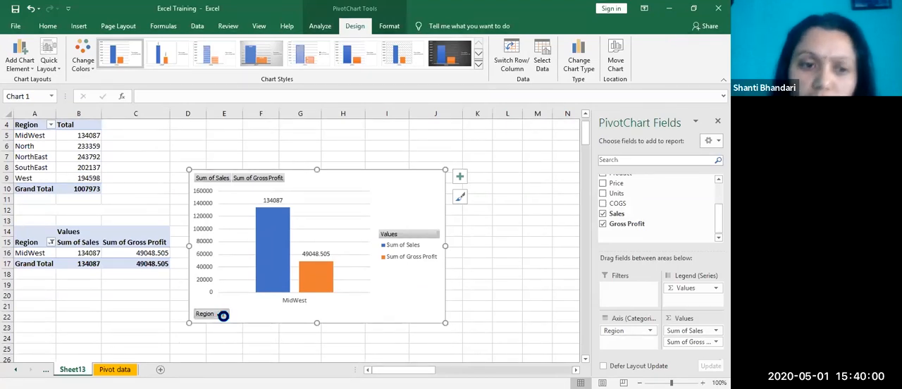
click(113, 213)
click(115, 222)
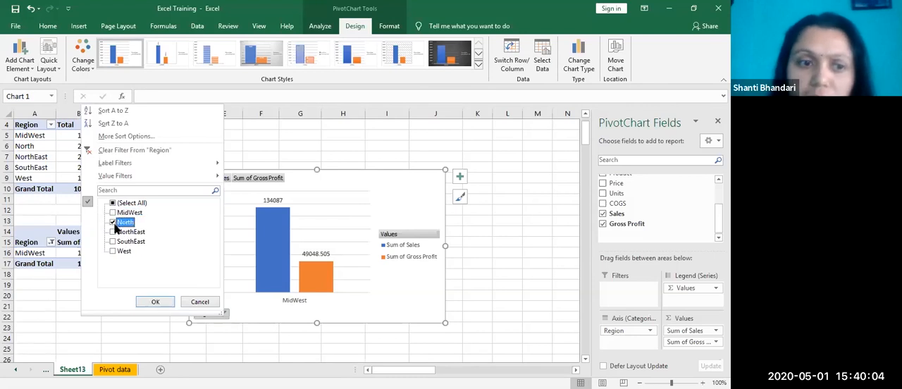
click(157, 302)
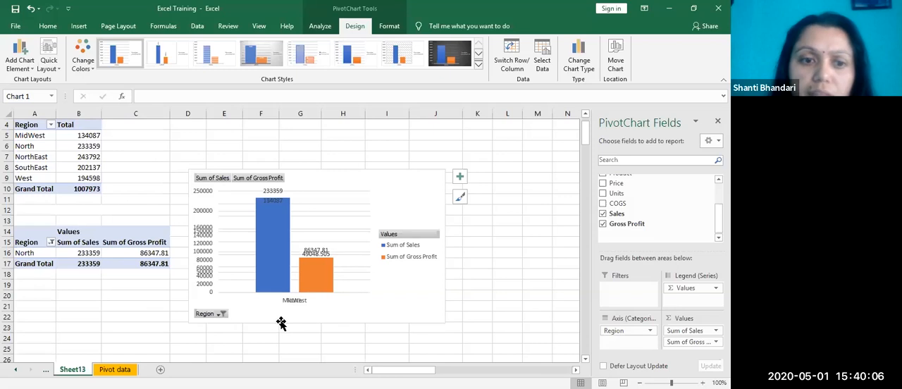
Step: Switch the PivotChart's Region filter to NorthEast only
click(221, 314)
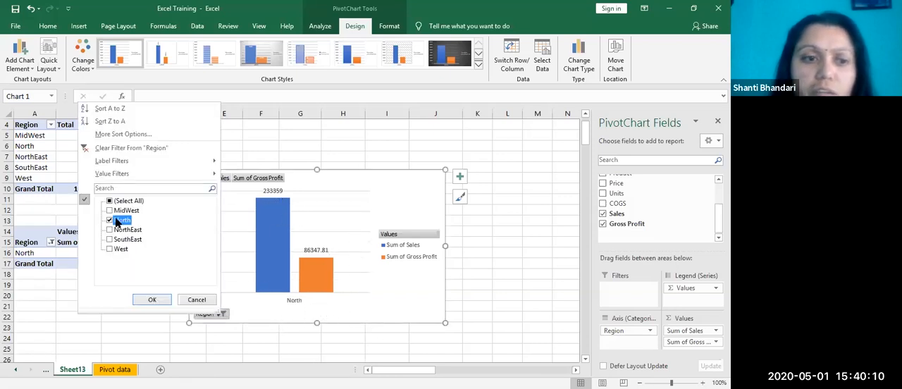
click(110, 221)
click(110, 230)
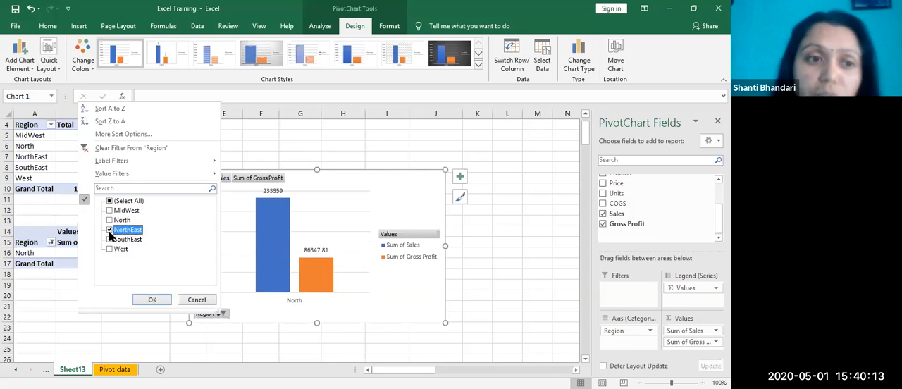
click(154, 301)
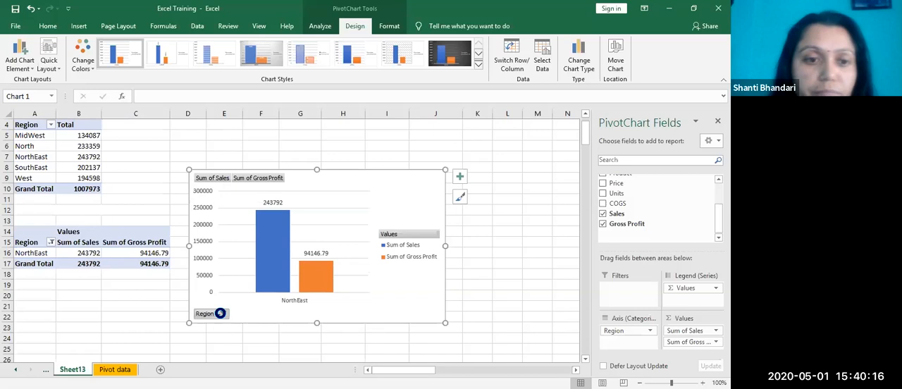
Step: Set the PivotChart's Region filter to SouthEast only
click(221, 313)
click(110, 229)
click(110, 239)
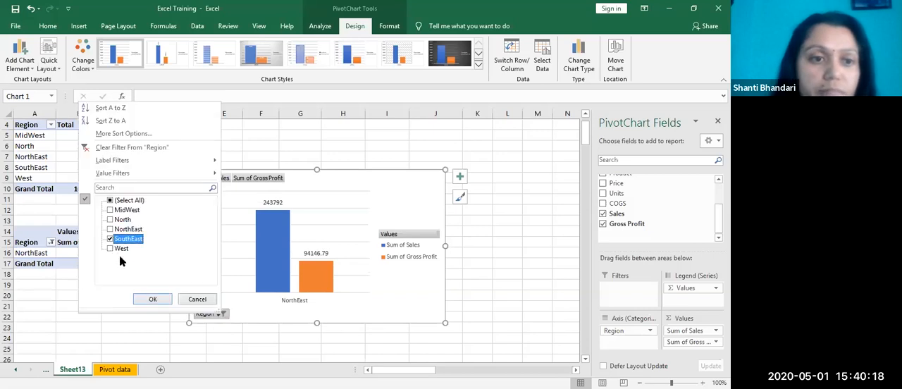
click(155, 300)
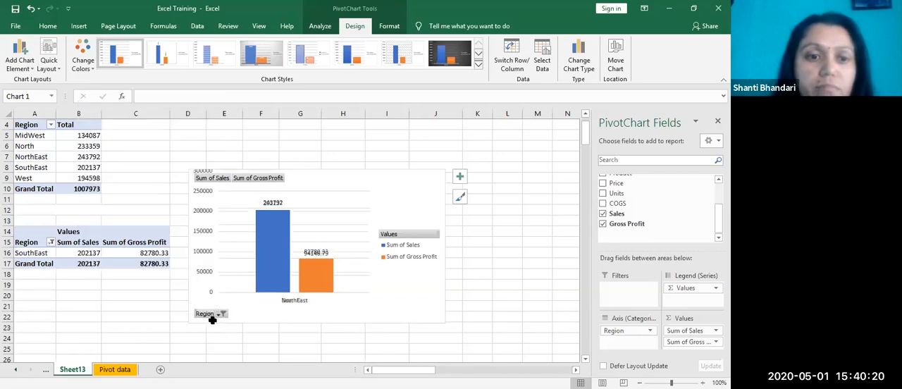
Step: Include all regions in the PivotChart's Region filter again and give the chart the dark-background chart style
click(218, 313)
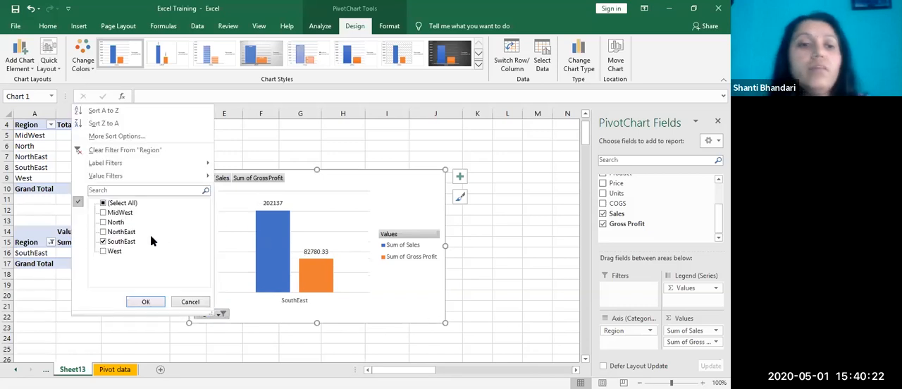
click(107, 252)
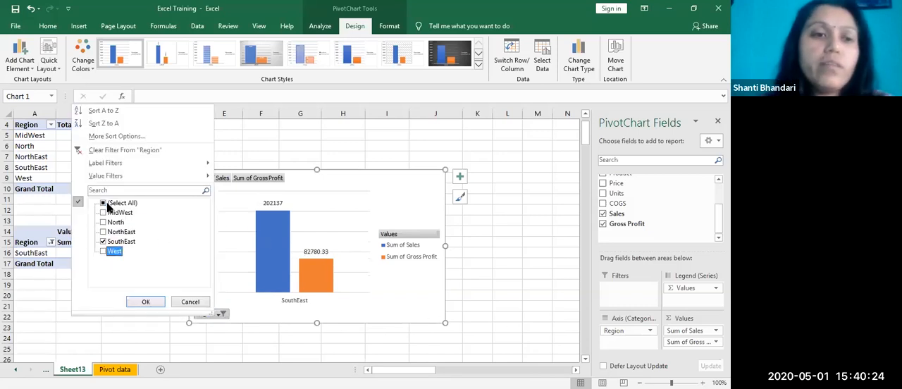
click(107, 203)
click(104, 203)
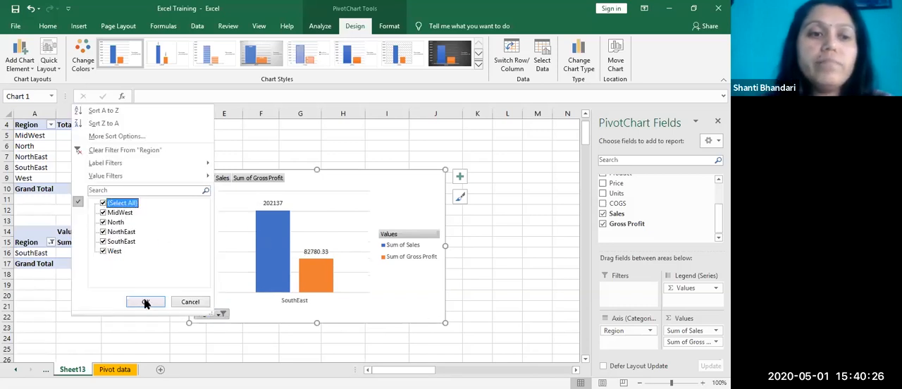
click(145, 301)
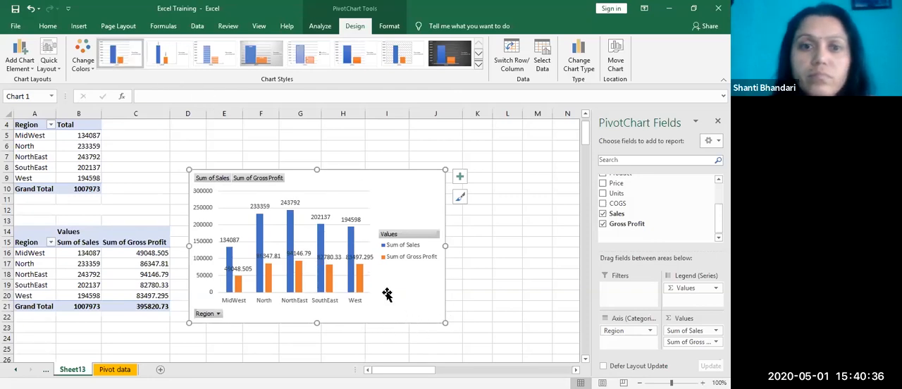
click(353, 220)
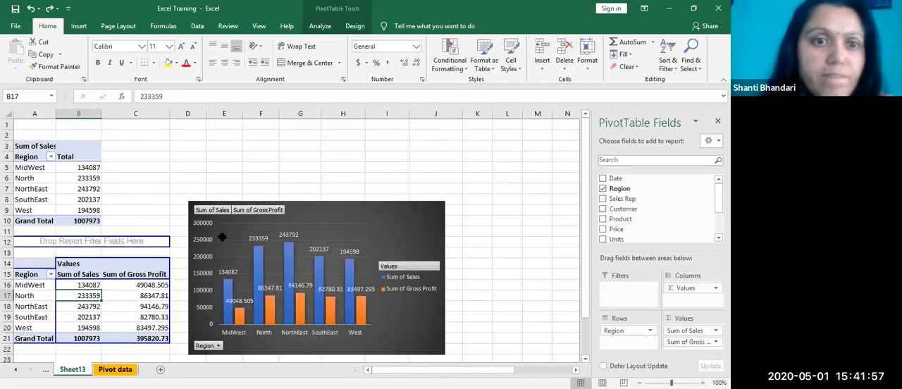
Step: Create a blank PivotTable on a new worksheet from the Pivot data range $A$1:$J$217
click(115, 370)
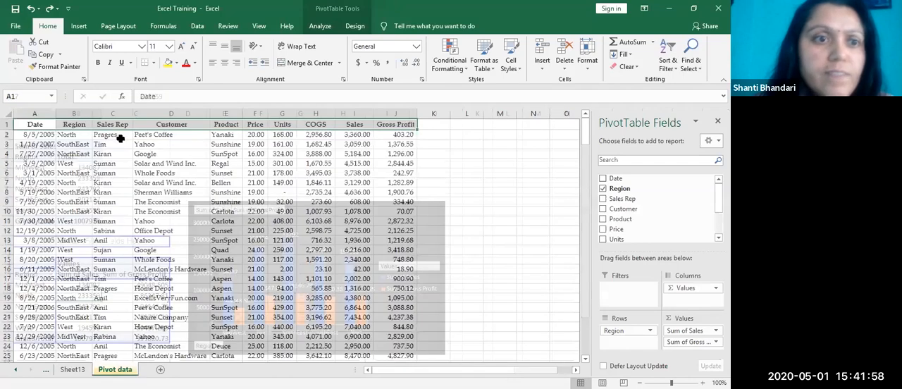
click(80, 27)
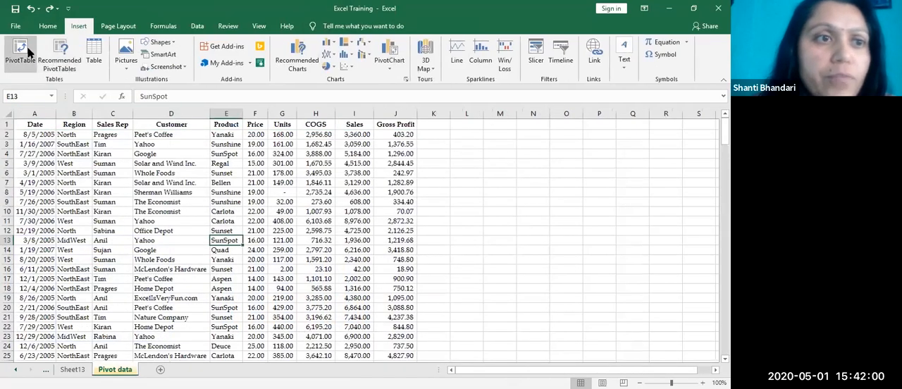
click(21, 53)
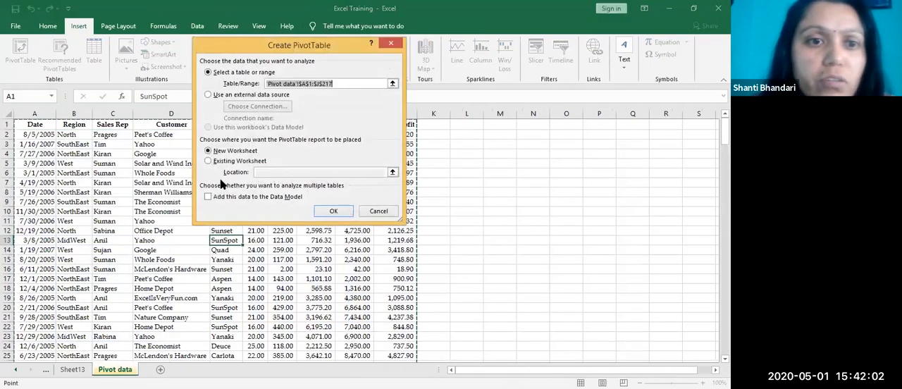
click(334, 212)
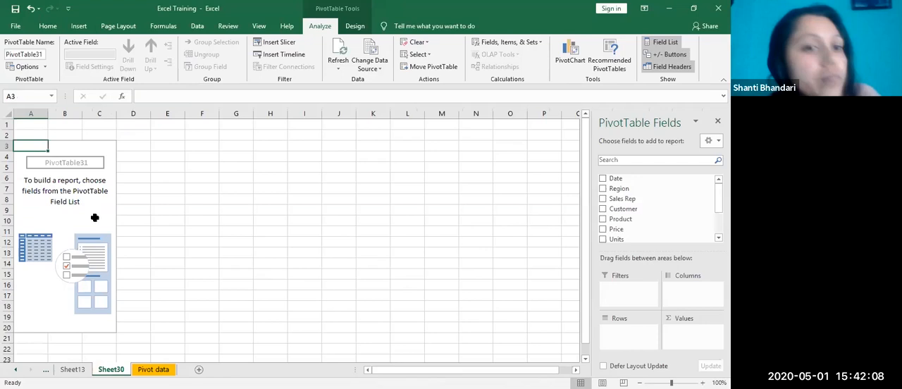
click(92, 201)
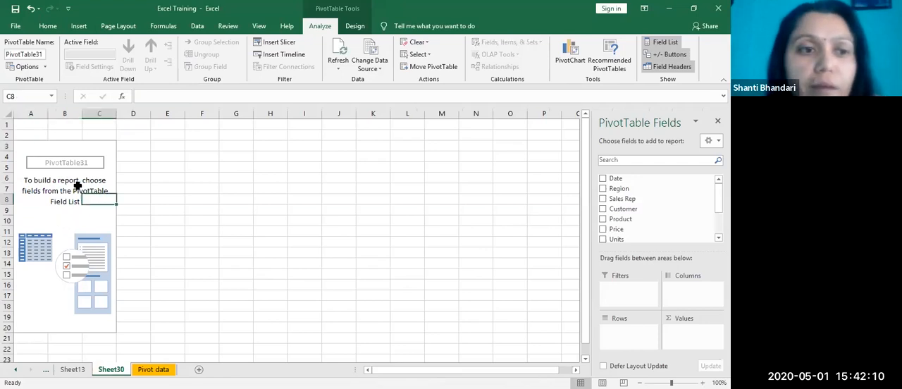
Step: Build the new PivotTable with Region as rows and the sums of Sales and Gross Profit as values
click(85, 177)
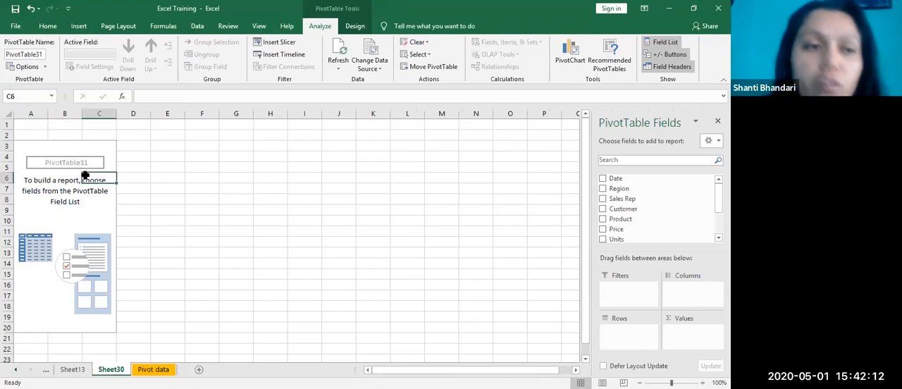
click(91, 202)
click(603, 189)
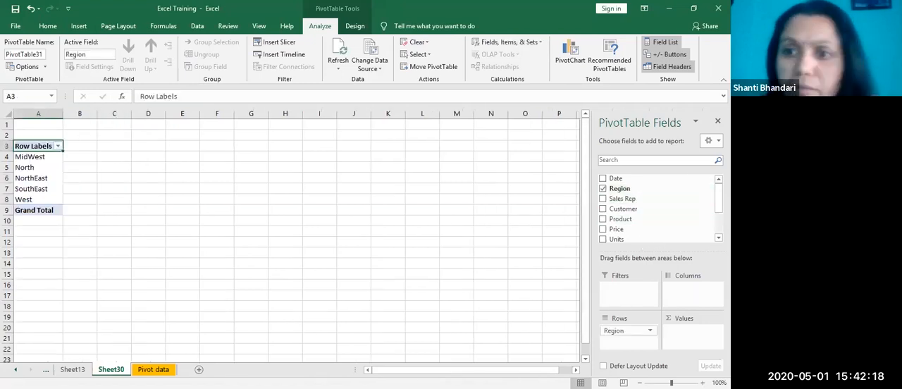
scroll(719, 200, down, 1)
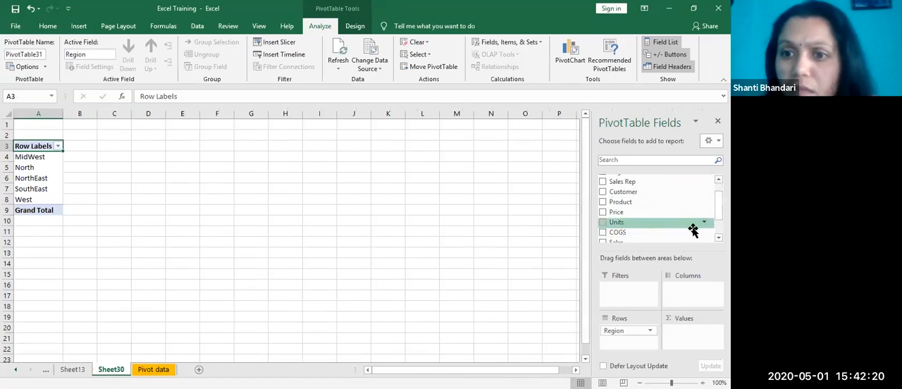
click(604, 241)
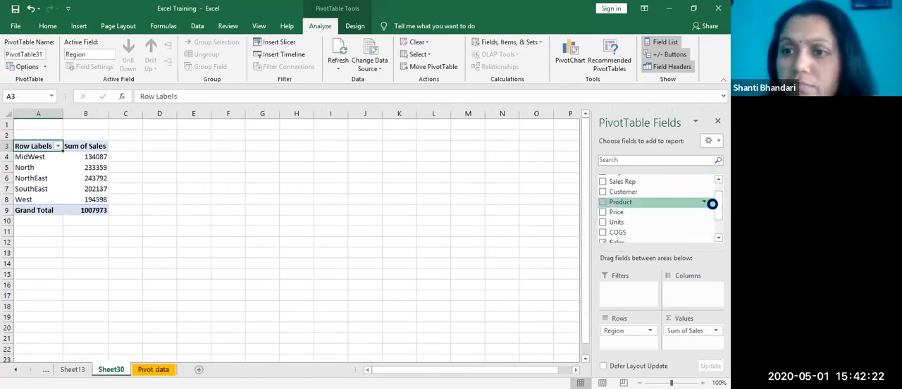
click(704, 202)
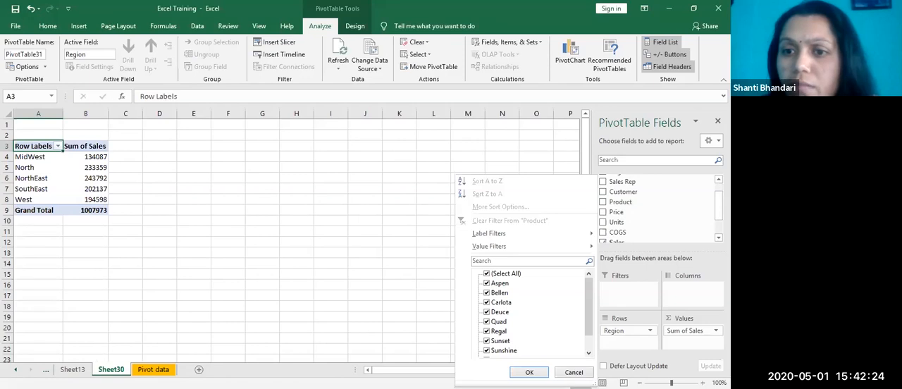
scroll(620, 227, down, 1)
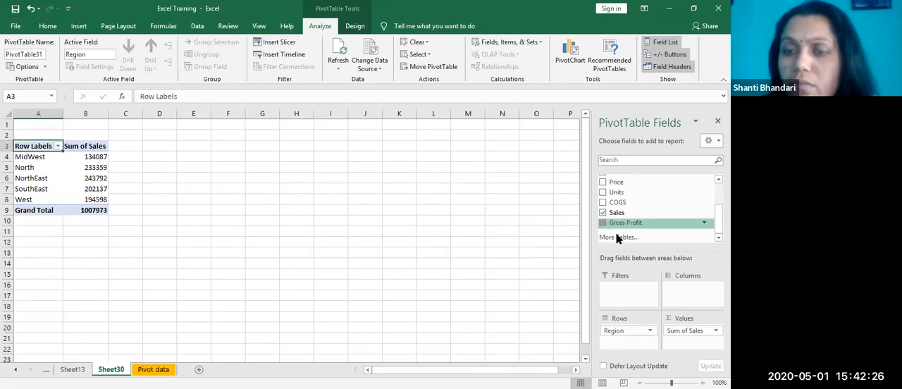
click(619, 222)
click(263, 295)
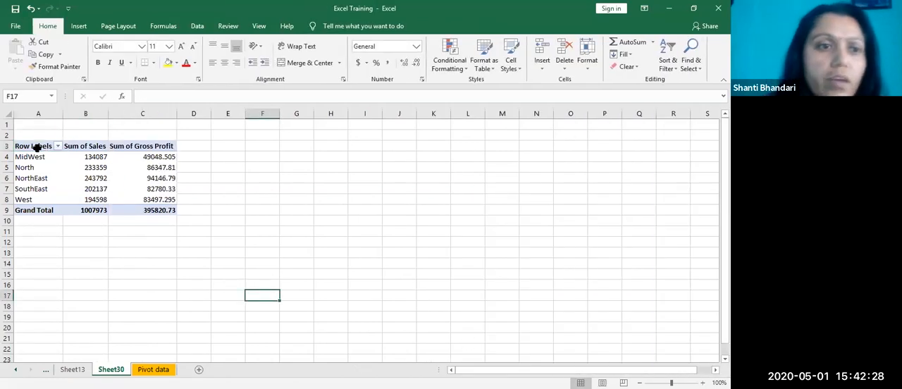
Step: Copy the whole PivotTable A3:C9 and paste a duplicate of it starting at cell A12
drag(32, 145, 150, 209)
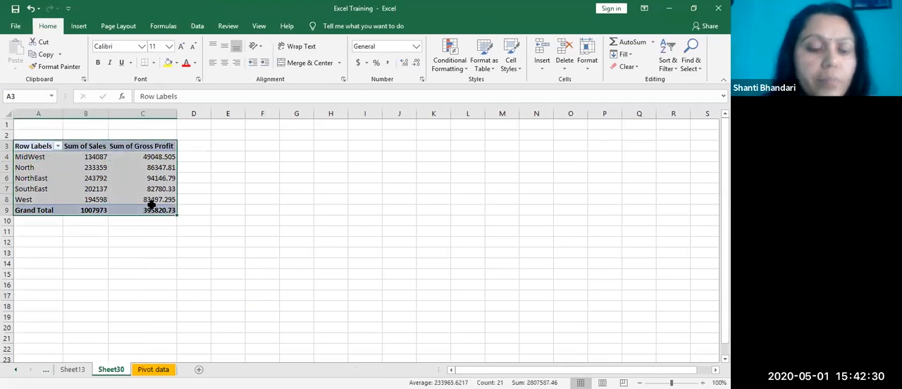
key(ctrl+c)
click(44, 242)
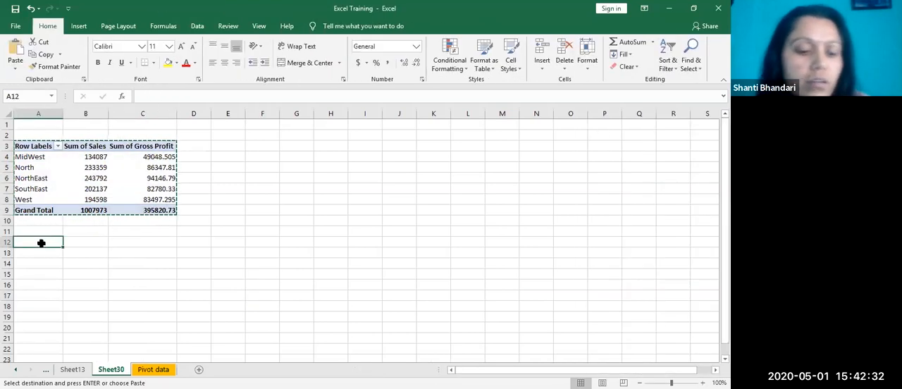
key(ctrl+v)
click(257, 253)
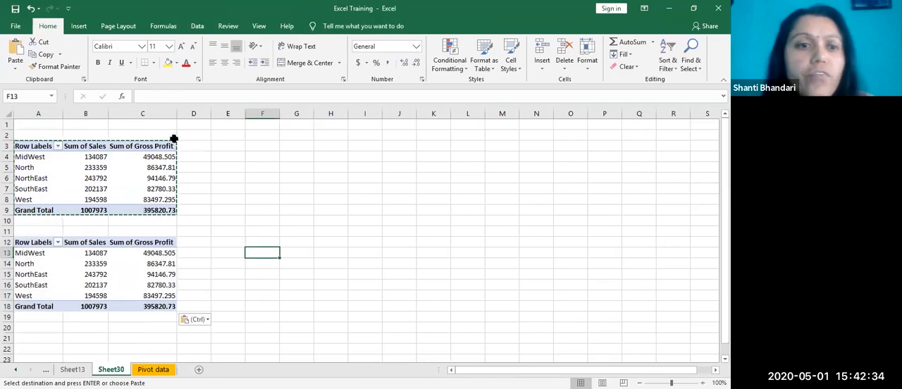
click(240, 285)
key(ctrl+Page_Up)
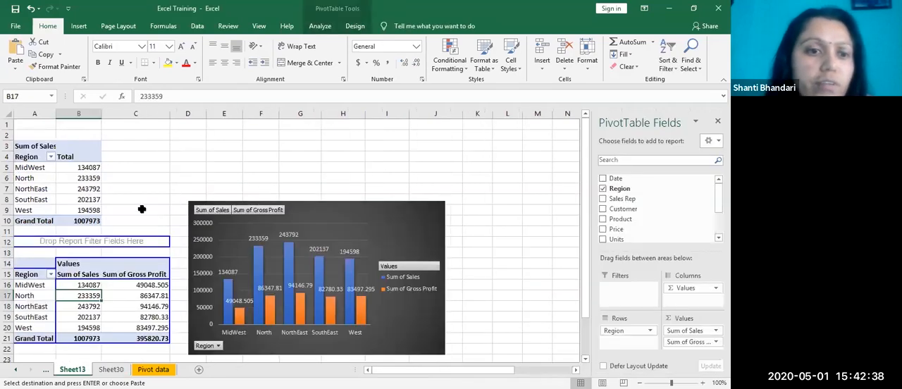
click(188, 200)
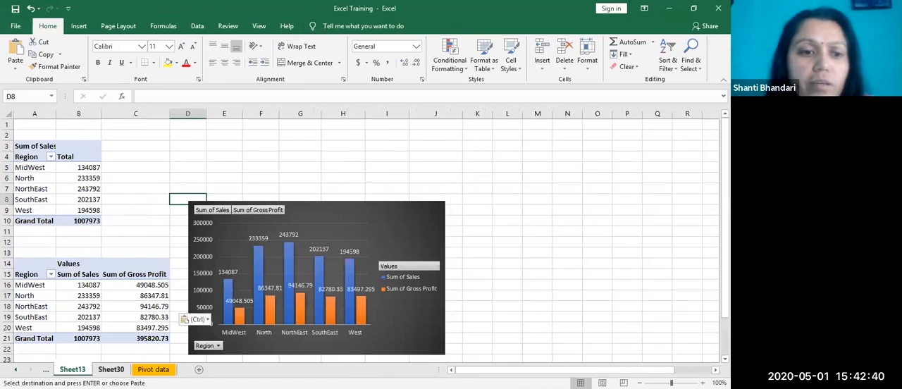
key(ctrl+Page_Down)
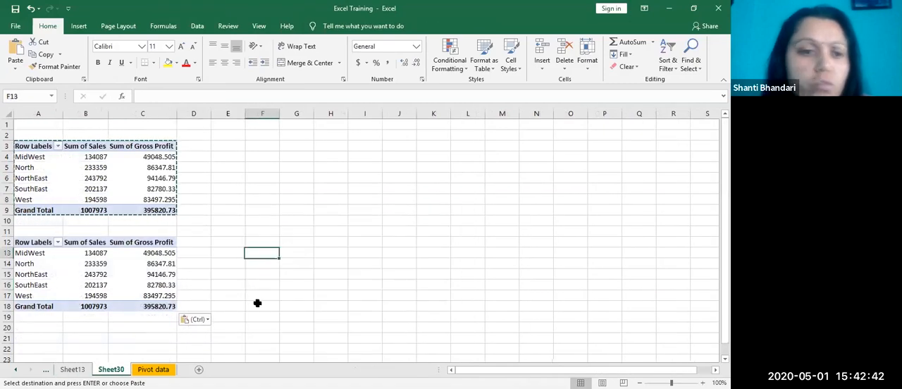
Step: Add Sales Rep to the rows of the lower PivotTable and place it above Region so regions nest under each rep
click(95, 253)
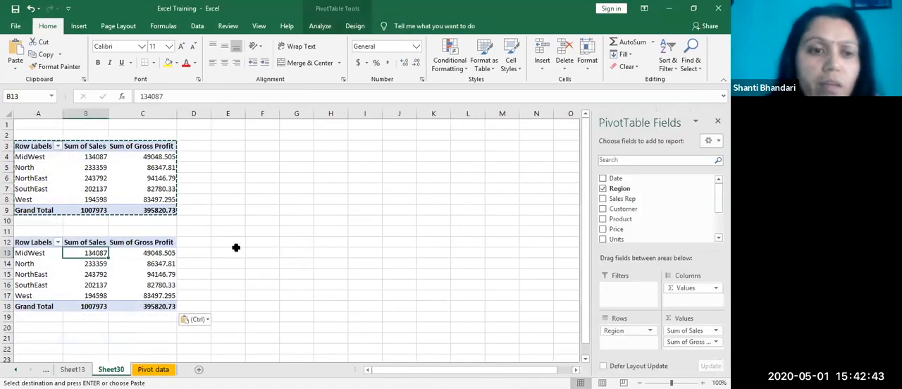
click(257, 215)
key(Escape)
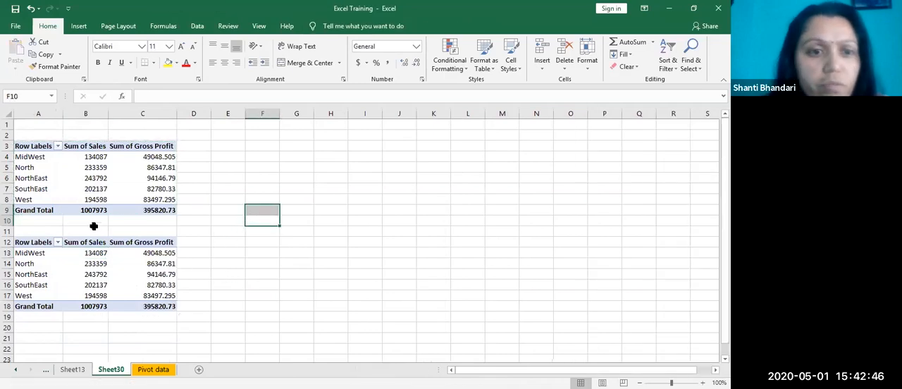
click(140, 251)
click(81, 252)
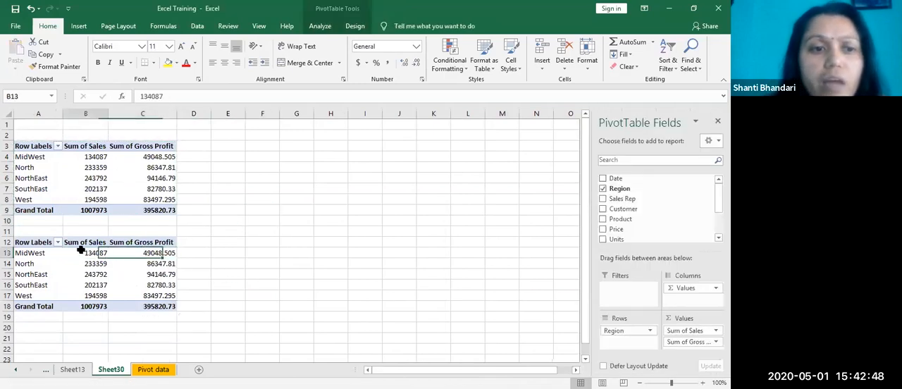
click(604, 200)
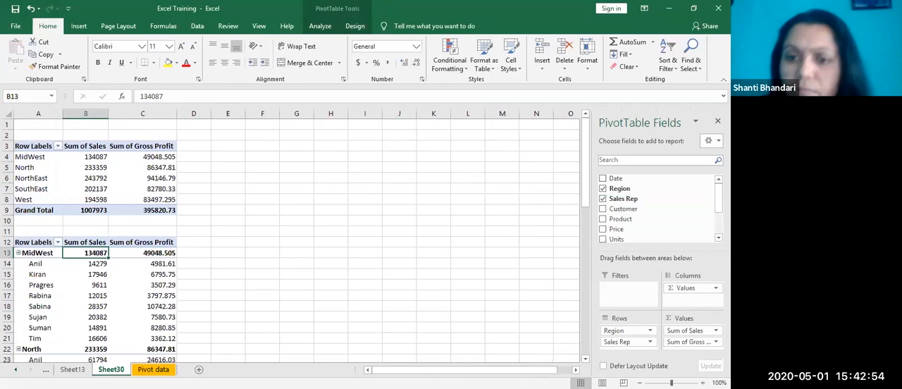
drag(617, 342, 607, 327)
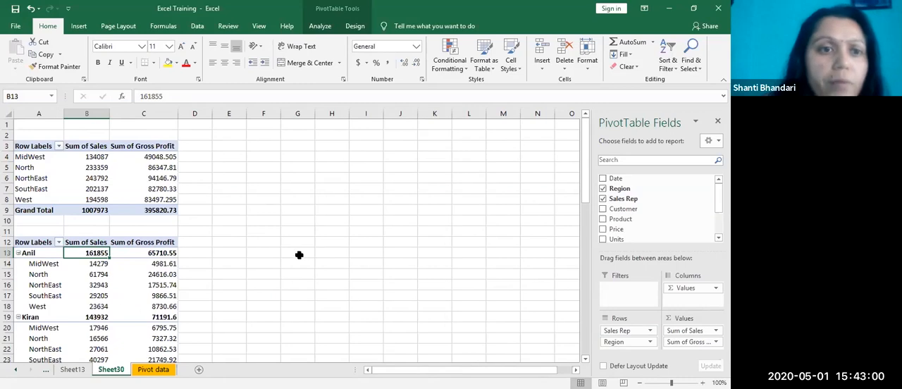
click(297, 306)
Step: Remove Sum of Gross Profit from the values of the upper PivotTable
click(150, 167)
click(150, 151)
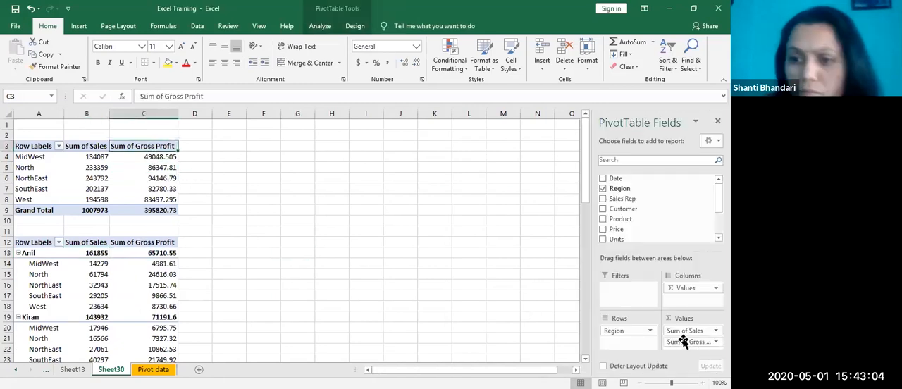
drag(687, 342, 704, 364)
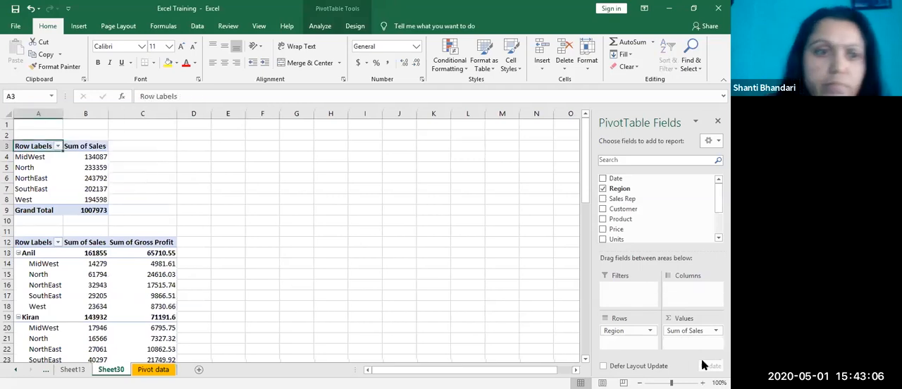
click(96, 156)
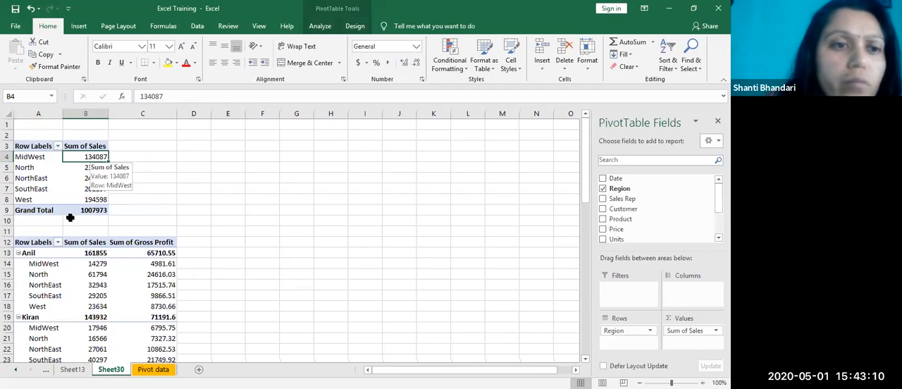
click(250, 200)
click(92, 156)
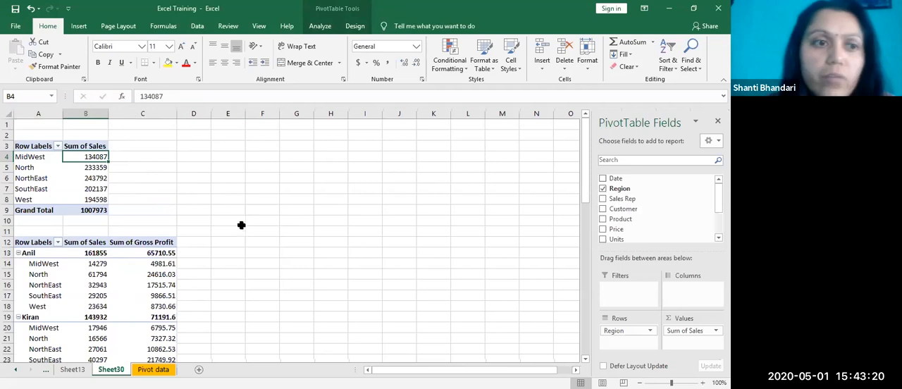
click(296, 211)
click(97, 158)
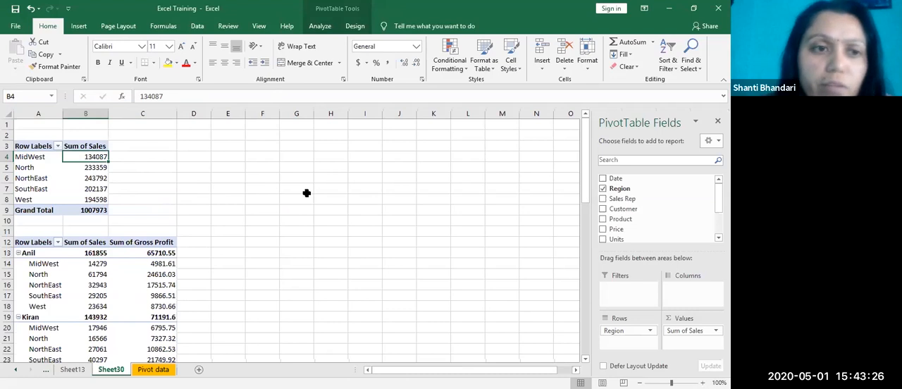
click(271, 200)
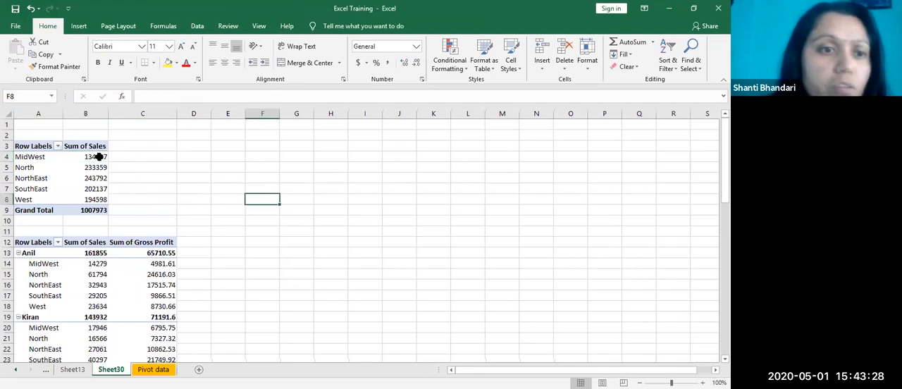
click(99, 157)
click(324, 224)
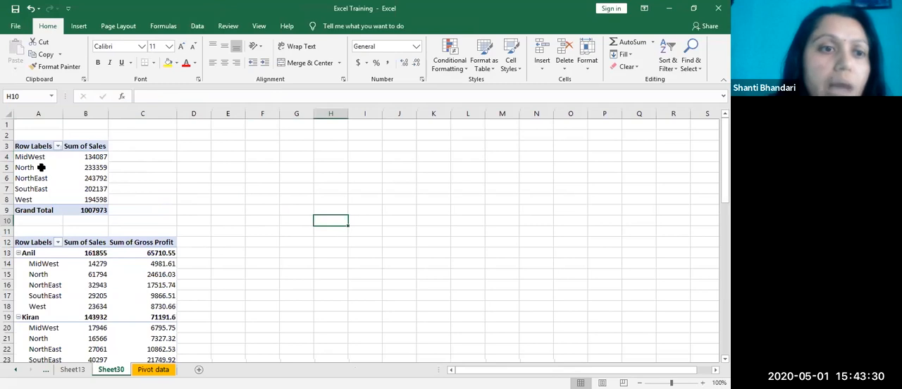
Step: Show the upper PivotTable's Sum of Sales as Rank Largest to Smallest with Region as the base field
click(84, 157)
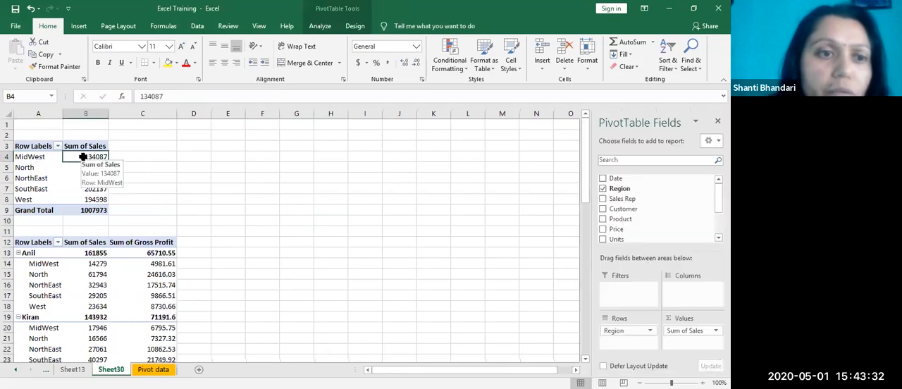
right_click(84, 157)
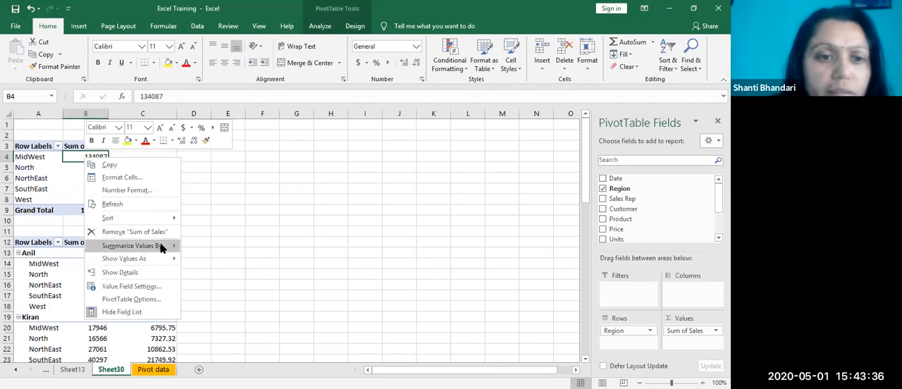
mouse_move(165, 259)
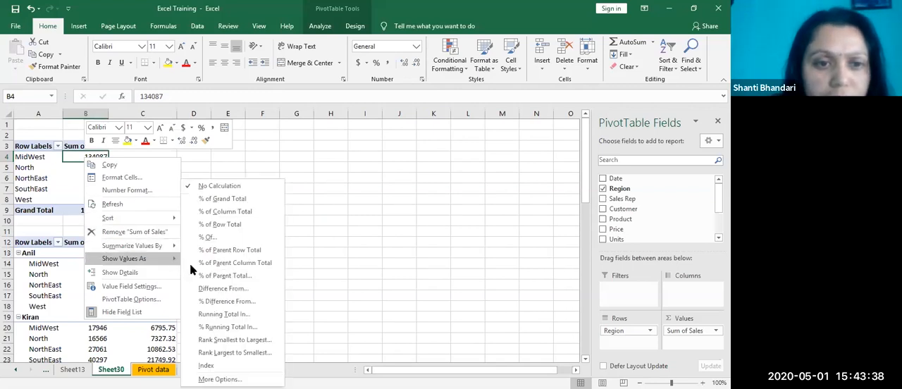
click(244, 355)
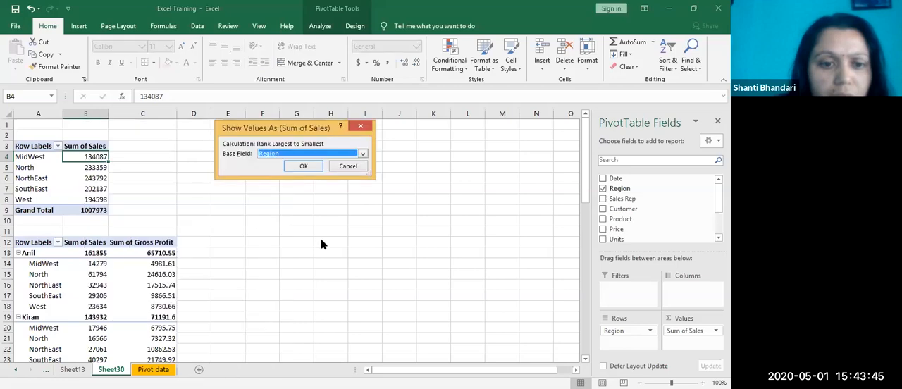
click(304, 166)
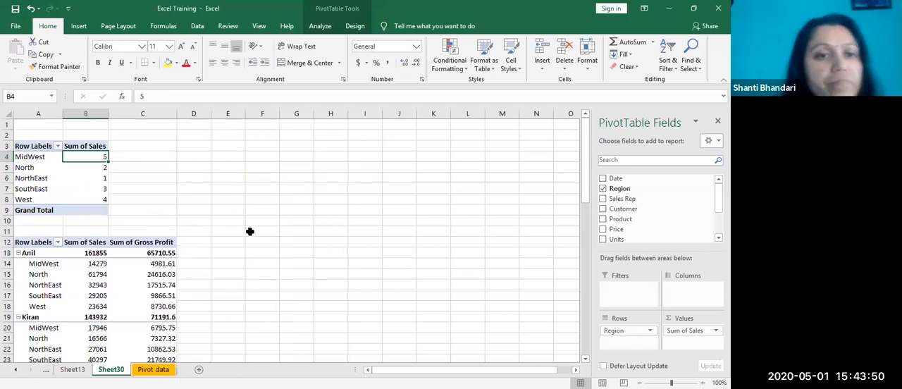
Step: Review the sales rank of the regions in the upper PivotTable and undo the ranking calculation
click(105, 178)
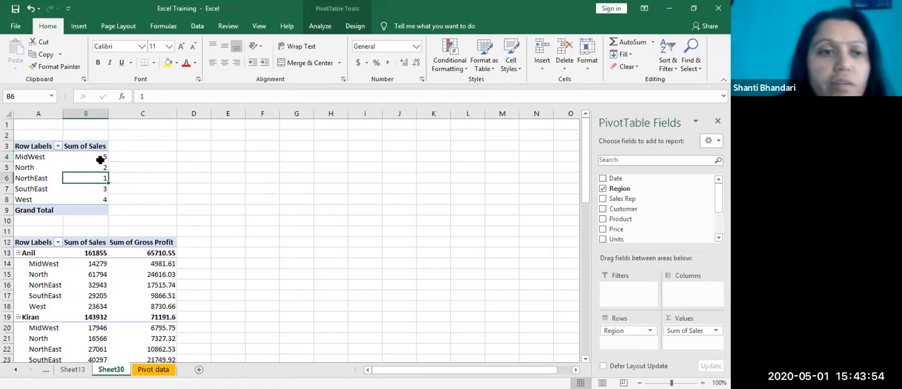
key(Up)
key(Up)
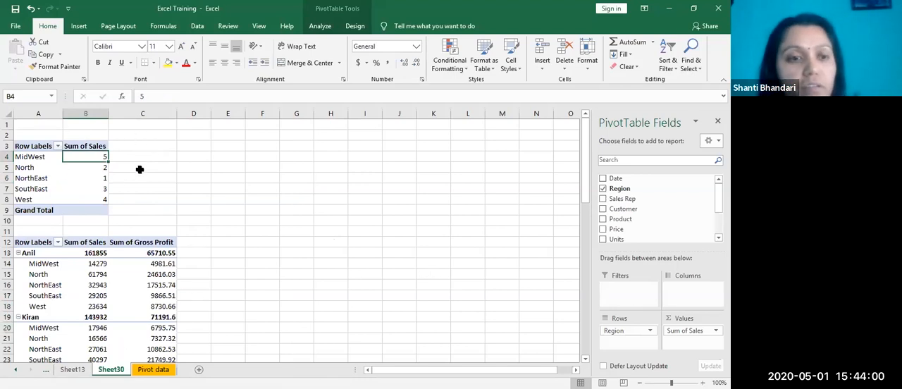
click(192, 169)
click(106, 168)
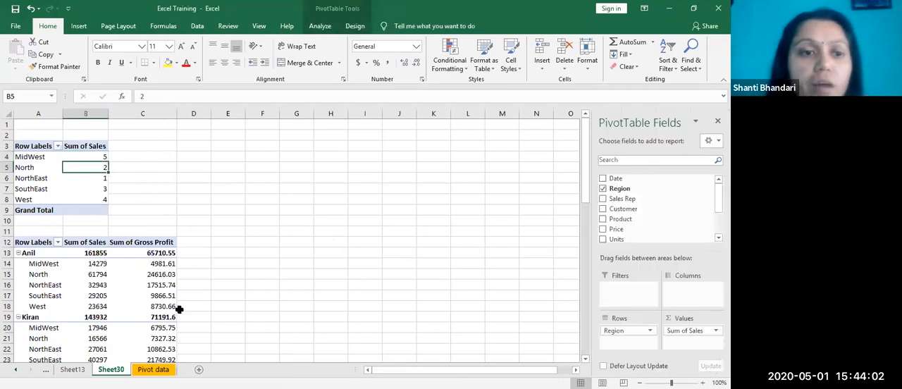
key(ctrl+z)
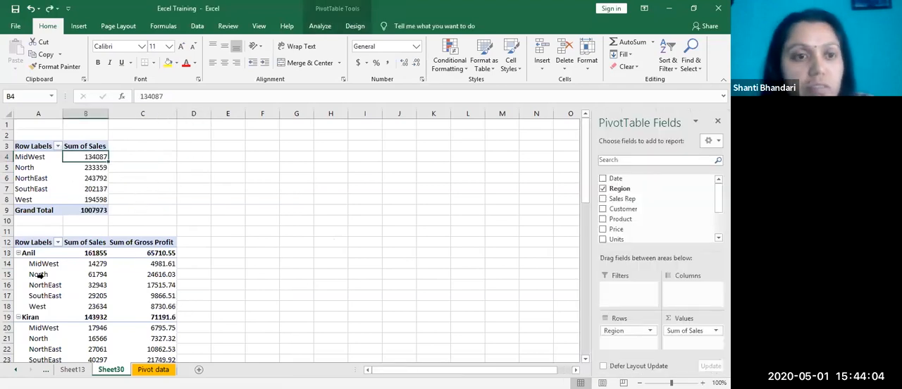
click(85, 169)
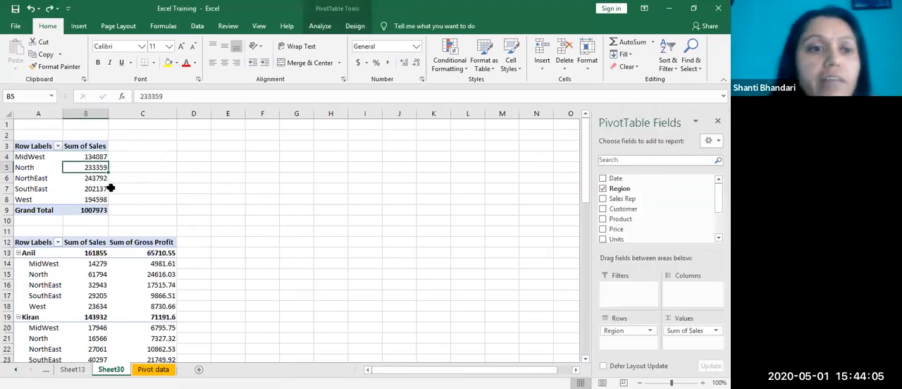
Step: Insert a pie PivotChart of Sum of Sales by Region from the upper PivotTable
click(92, 157)
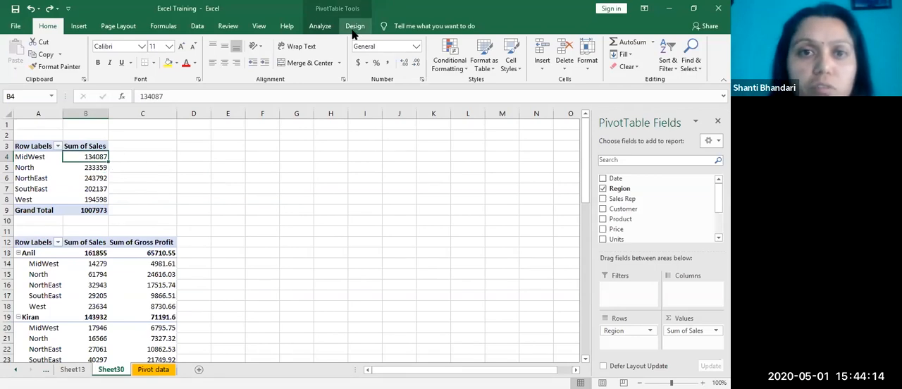
click(80, 187)
click(88, 168)
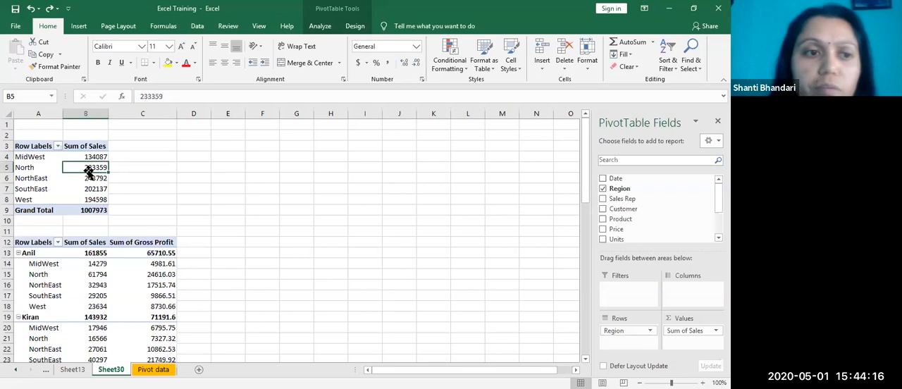
click(355, 26)
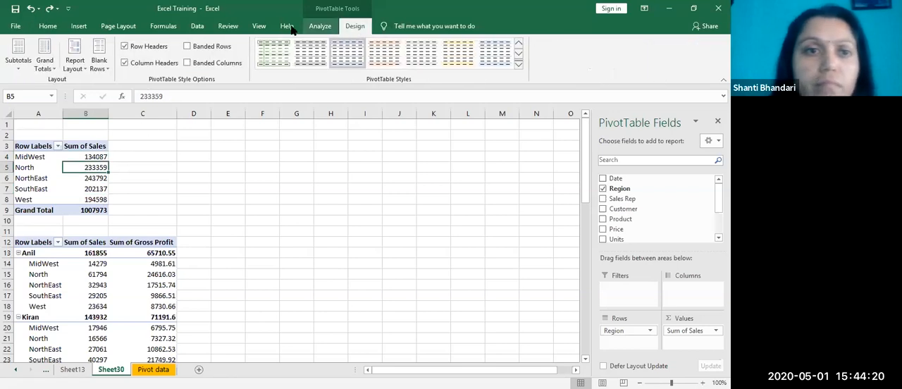
click(320, 26)
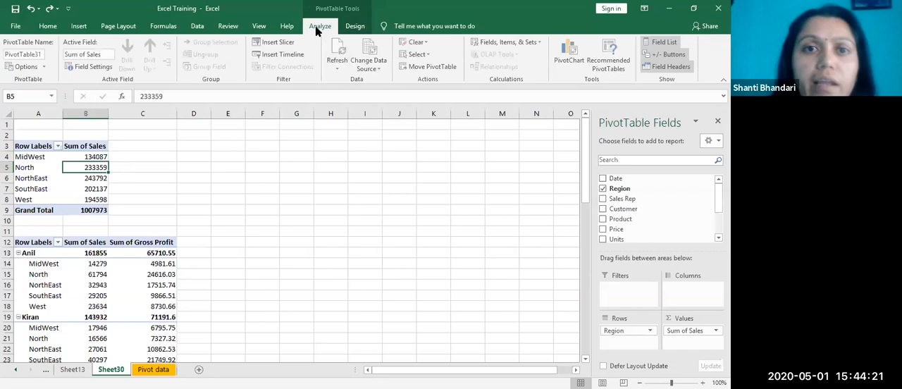
click(580, 63)
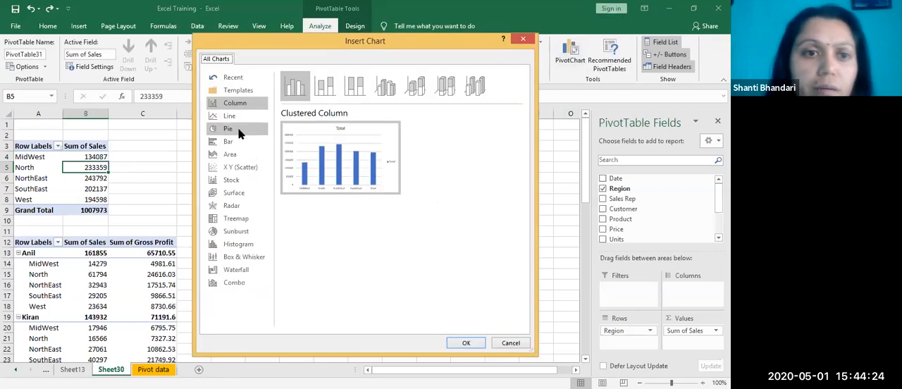
click(239, 131)
mouse_move(372, 192)
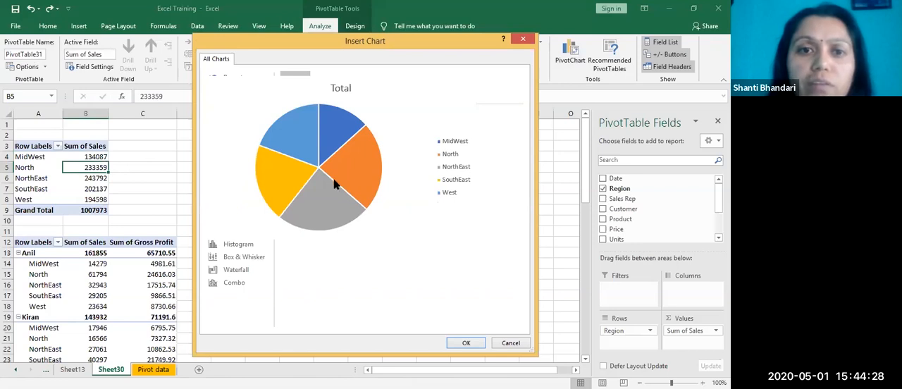
click(469, 342)
Step: Move the pie chart beside the upper PivotTable and apply the grey chart style with percentage labels on the slices
drag(341, 209, 355, 126)
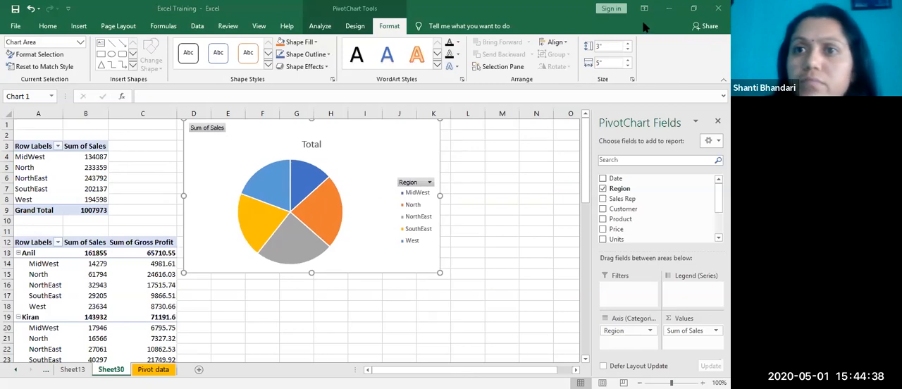
click(355, 26)
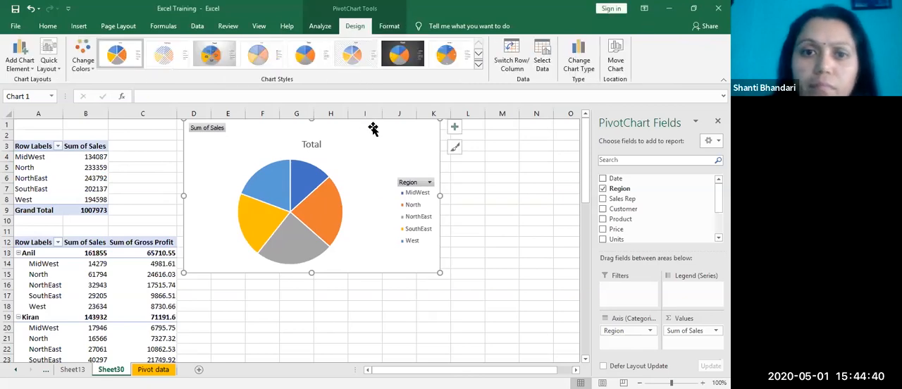
click(211, 57)
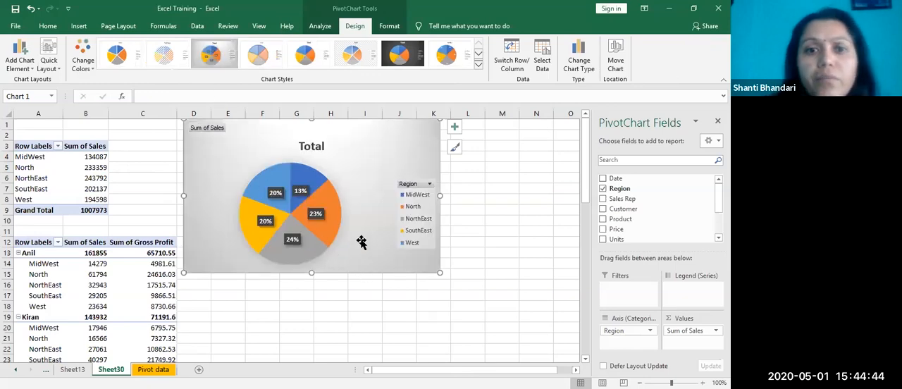
Step: Filter the pie chart's Region field to show only North and NorthEast
click(431, 184)
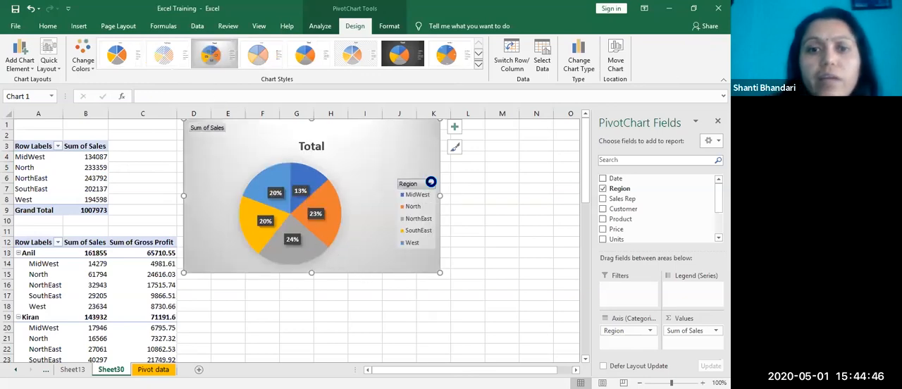
click(319, 273)
click(319, 283)
click(328, 294)
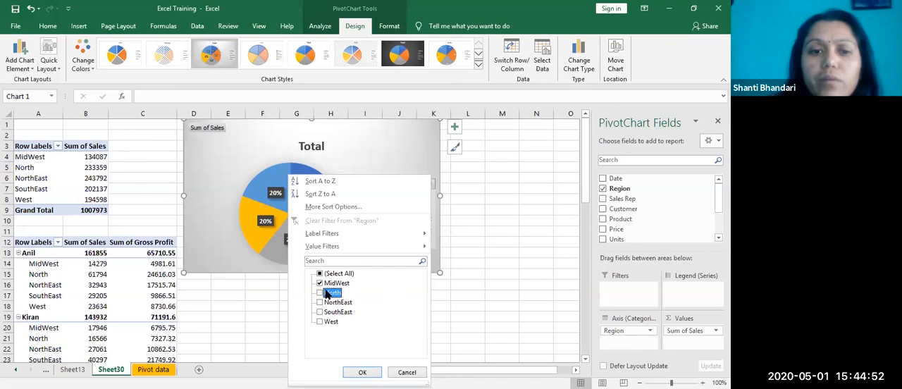
click(319, 283)
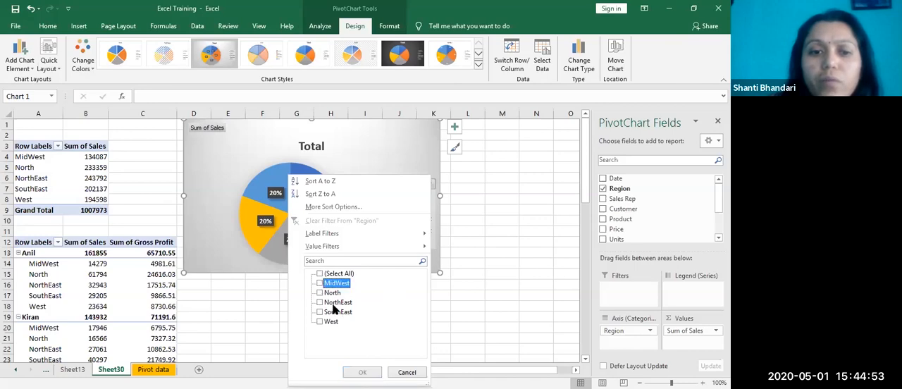
click(319, 293)
click(319, 303)
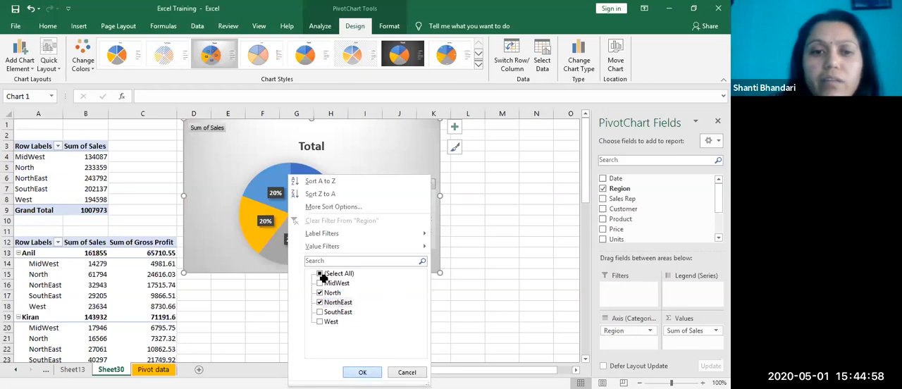
key(Return)
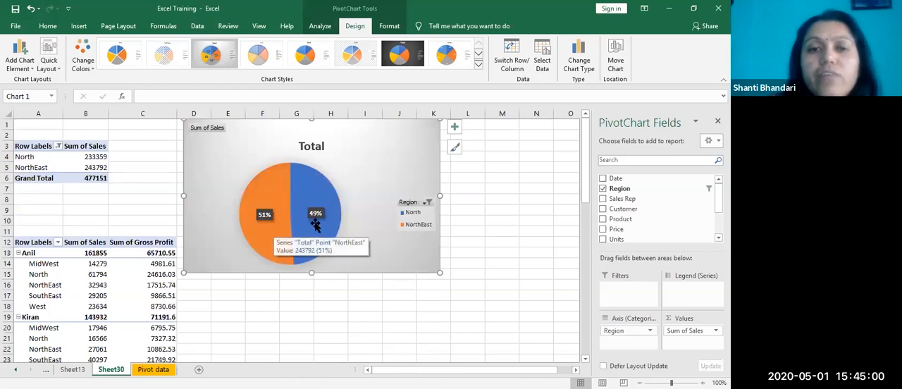
Step: Show all regions again in the pie chart and deselect the chart
click(424, 203)
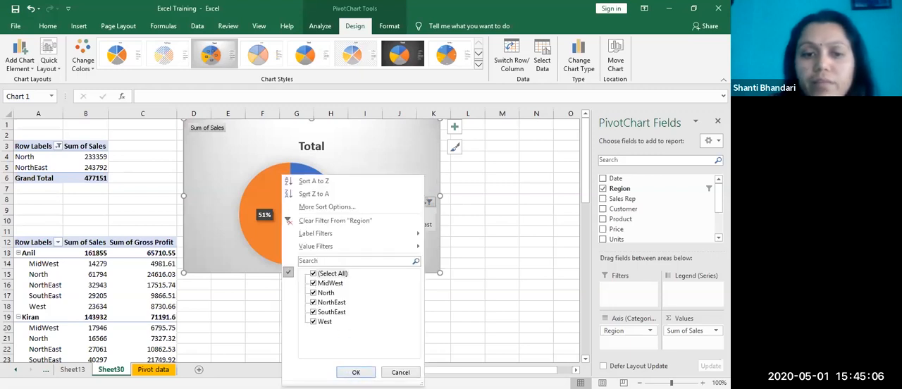
key(Return)
click(503, 245)
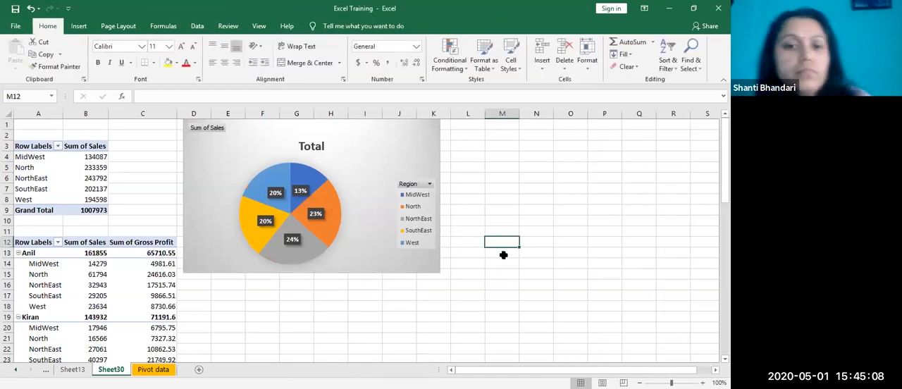
Step: Examine the sales rep subtotals, regional values and grand total in the lower PivotTable
click(205, 317)
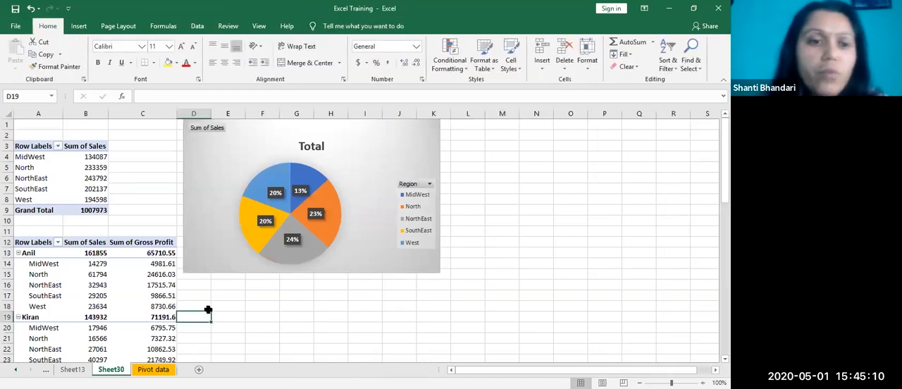
scroll(85, 292, down, 6)
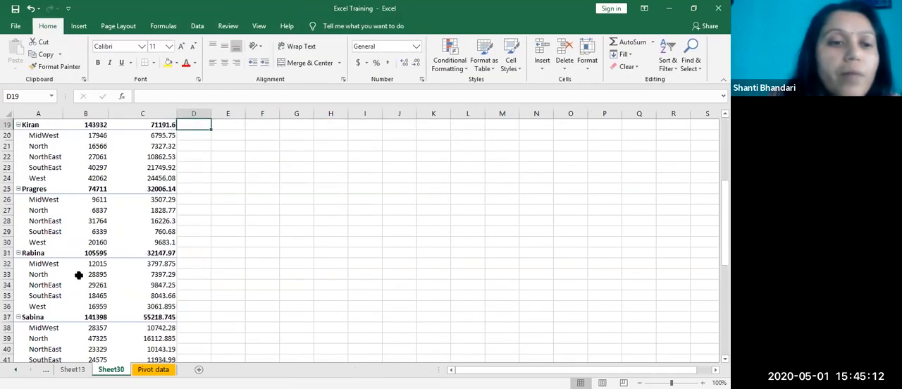
scroll(78, 287, up, 4)
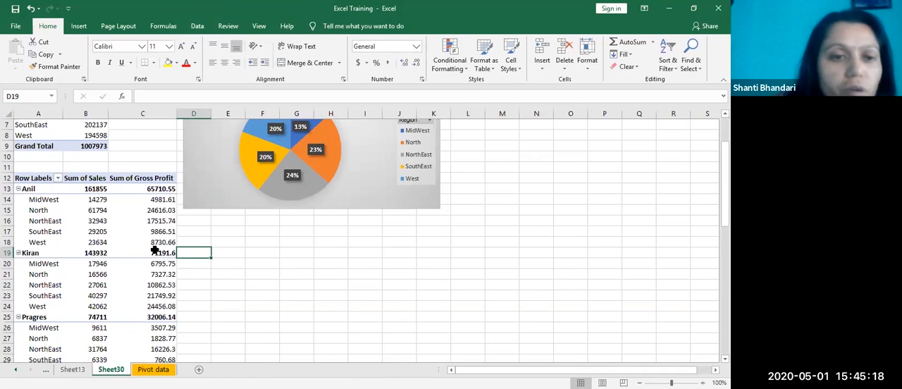
scroll(138, 265, down, 20)
scroll(131, 265, up, 4)
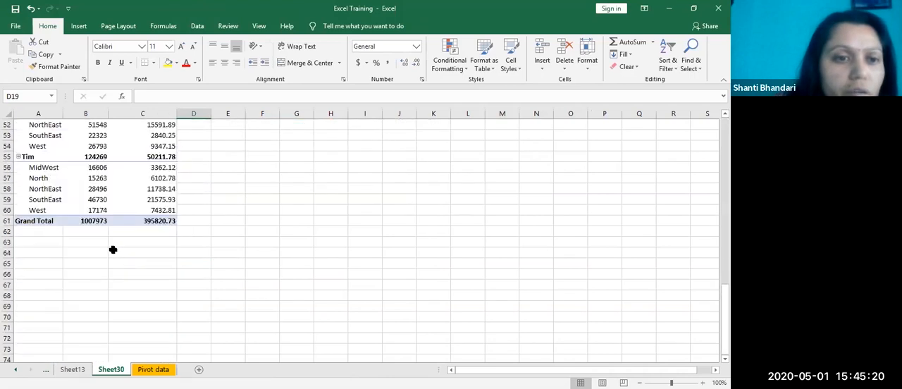
click(148, 222)
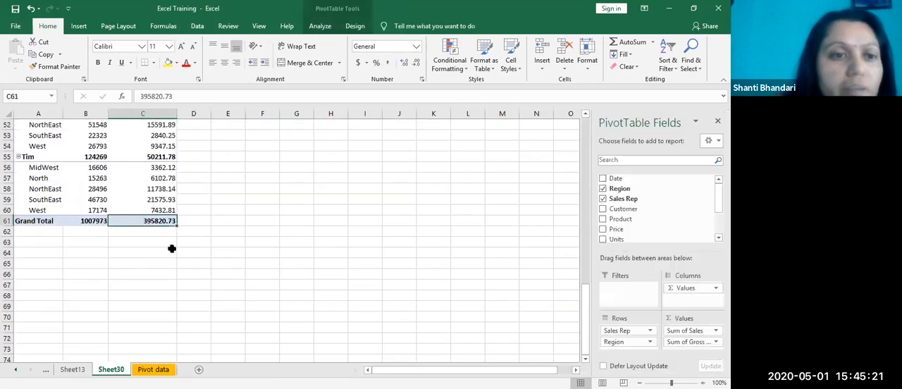
scroll(134, 233, up, 6)
scroll(134, 234, up, 9)
click(148, 221)
click(159, 201)
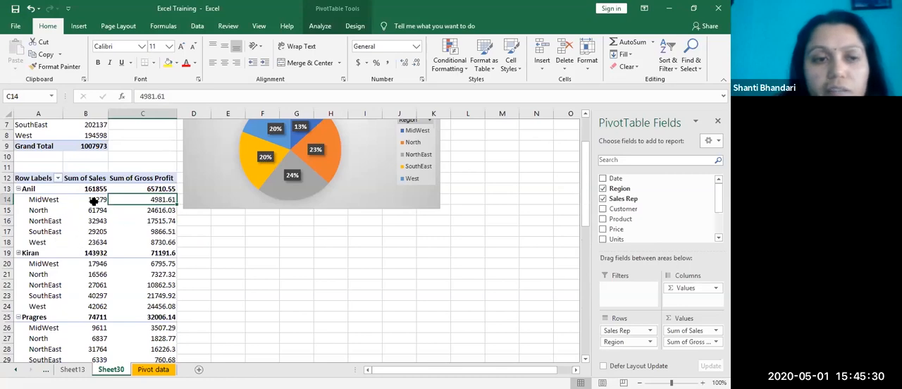
click(160, 253)
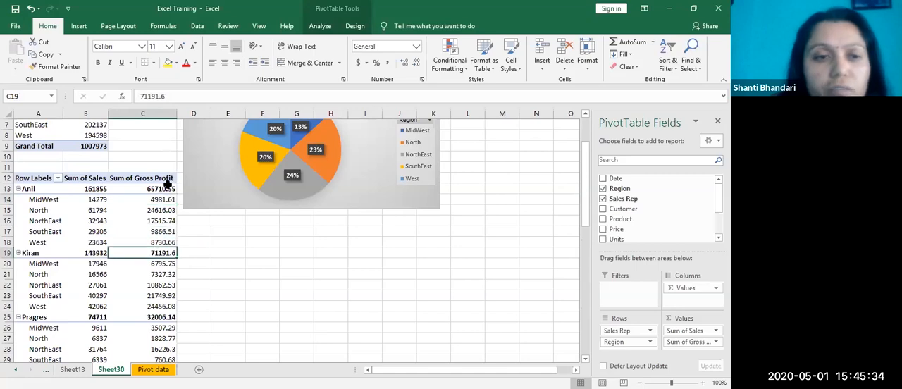
click(309, 304)
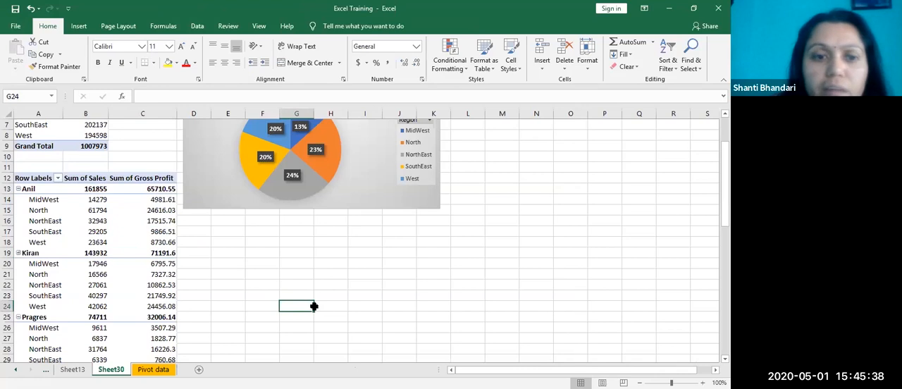
Step: Hide the subtotals in the lower PivotTable and bring them back with Show all Subtotals at Bottom of Group
click(156, 281)
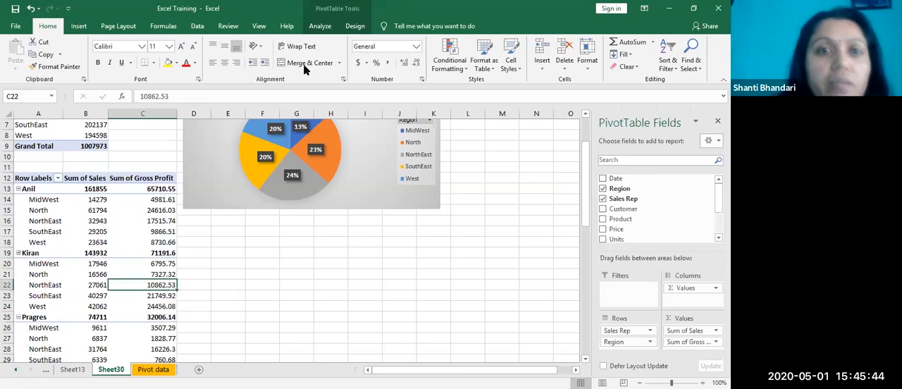
click(322, 27)
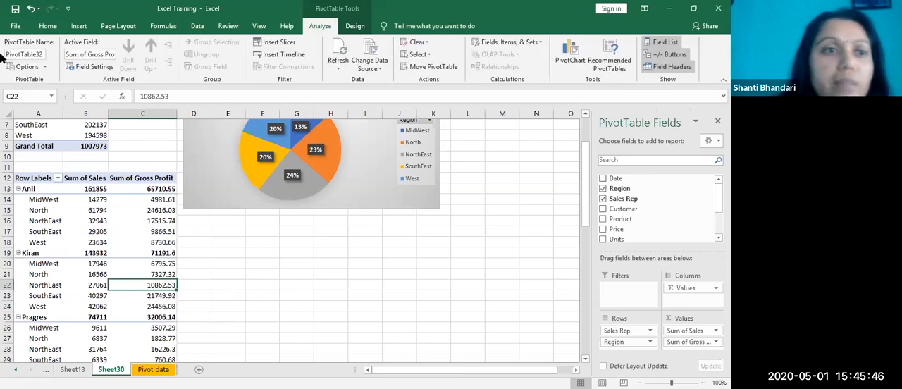
click(46, 66)
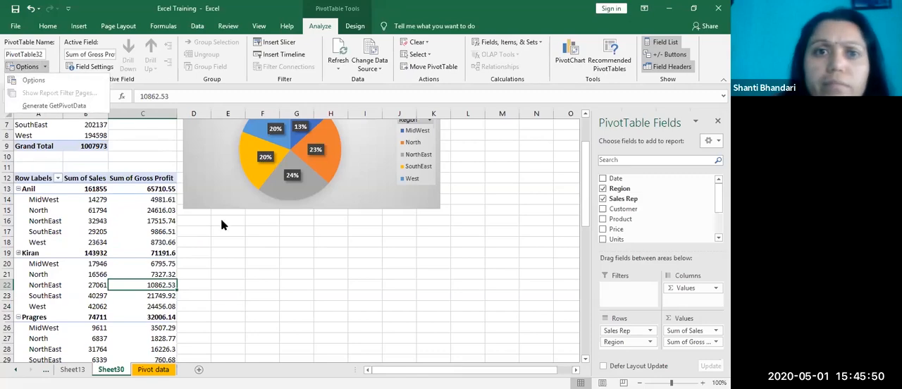
click(355, 26)
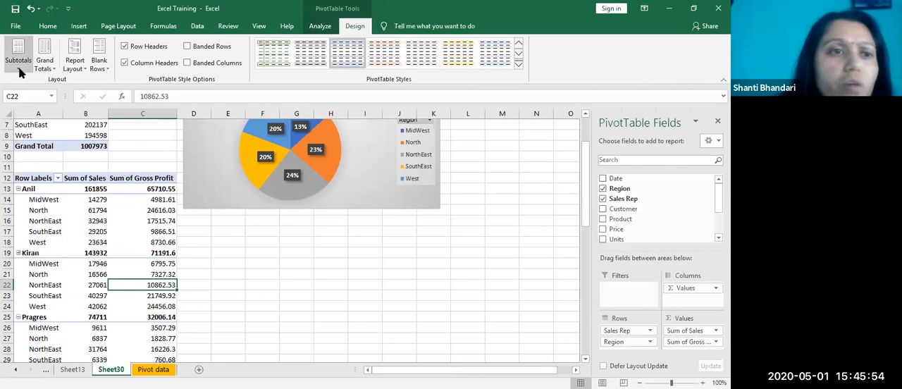
click(19, 70)
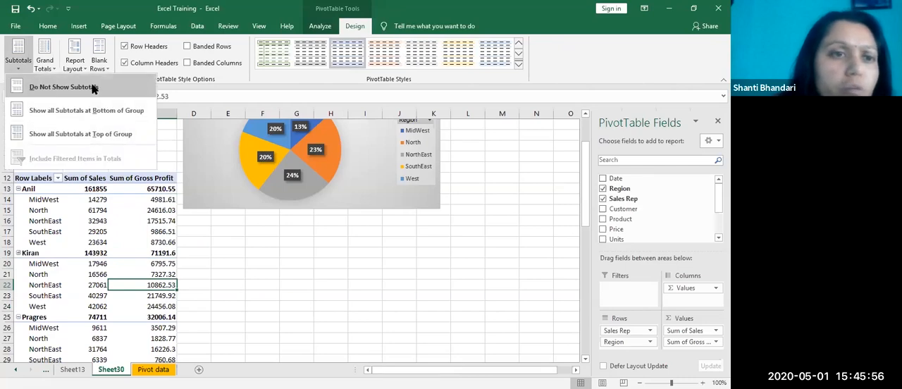
click(92, 87)
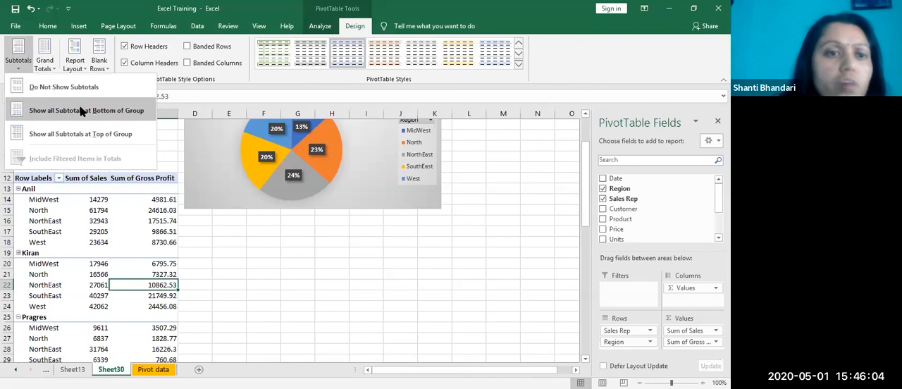
click(81, 111)
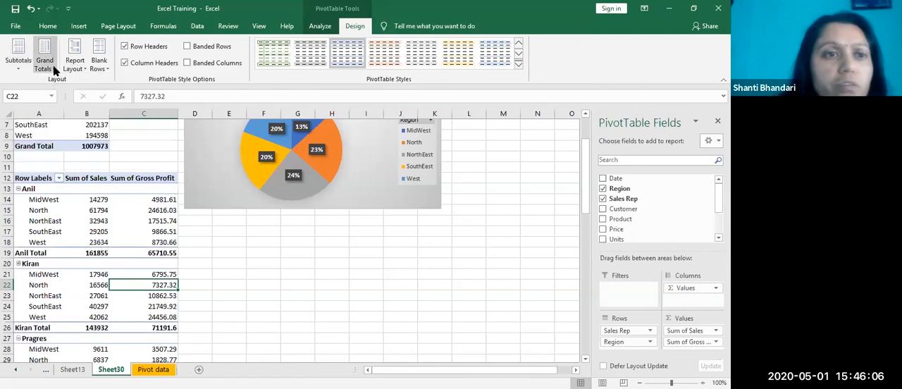
Step: Turn grand totals off for rows and columns in the lower PivotTable and check the end of the table
click(55, 71)
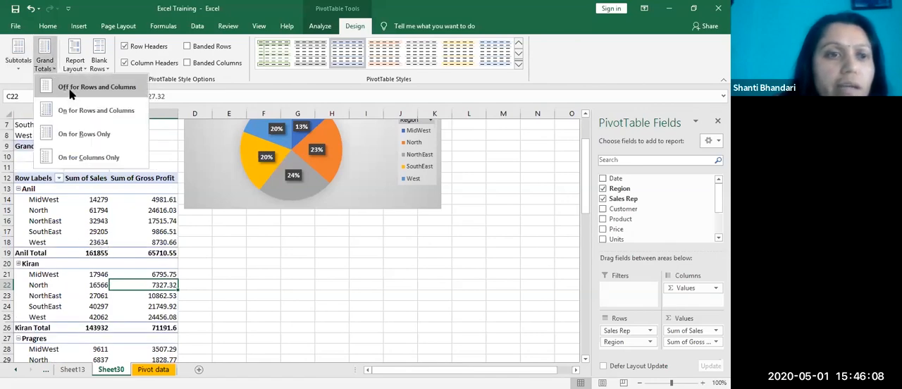
click(85, 87)
scroll(74, 297, down, 19)
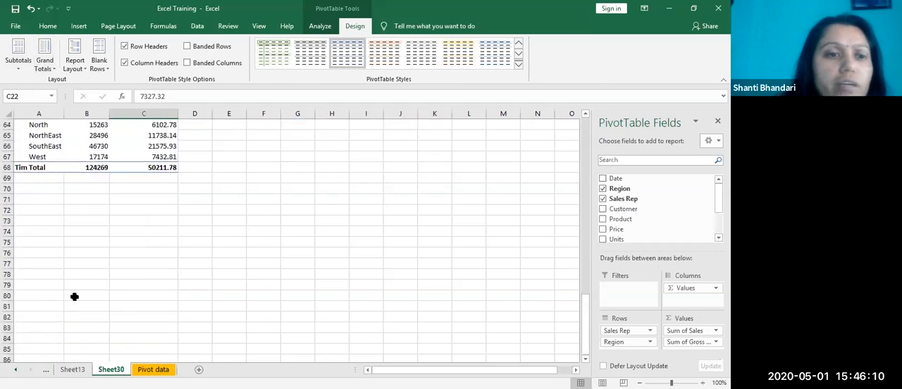
scroll(103, 282, up, 5)
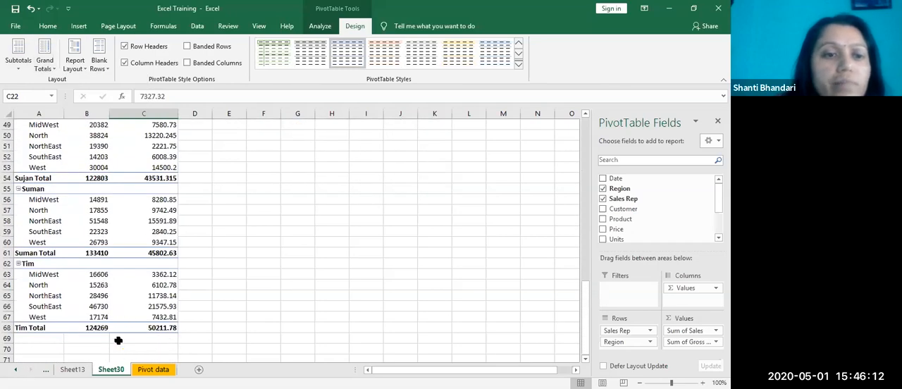
scroll(134, 289, up, 15)
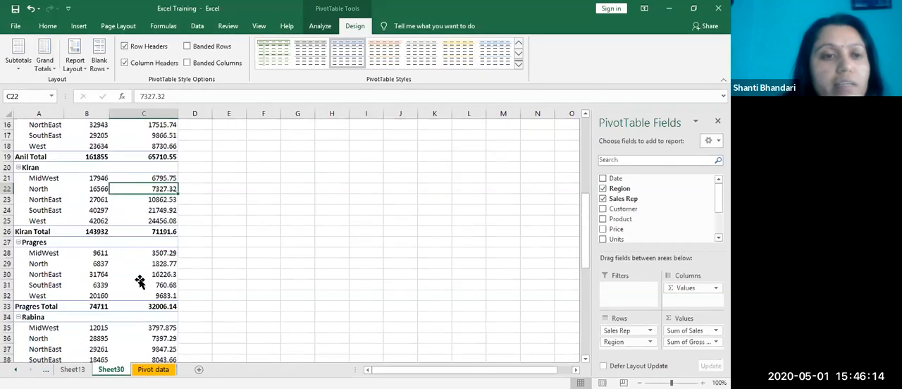
Step: Move the pie chart sideways so it starts at column F, freeing columns D and E beside the PivotTables
click(106, 252)
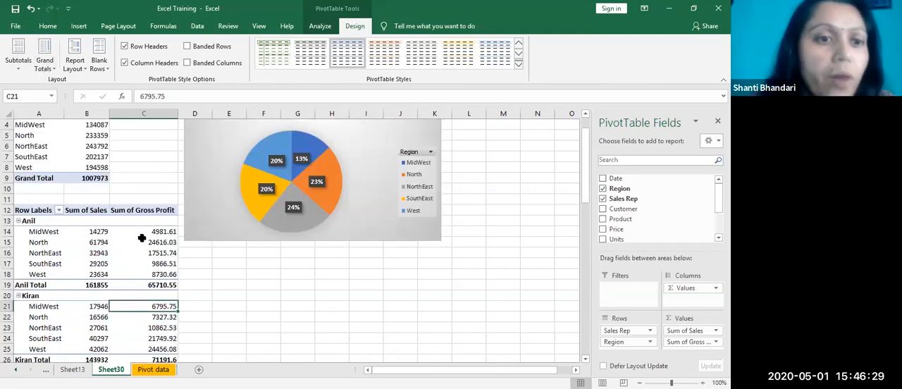
click(137, 232)
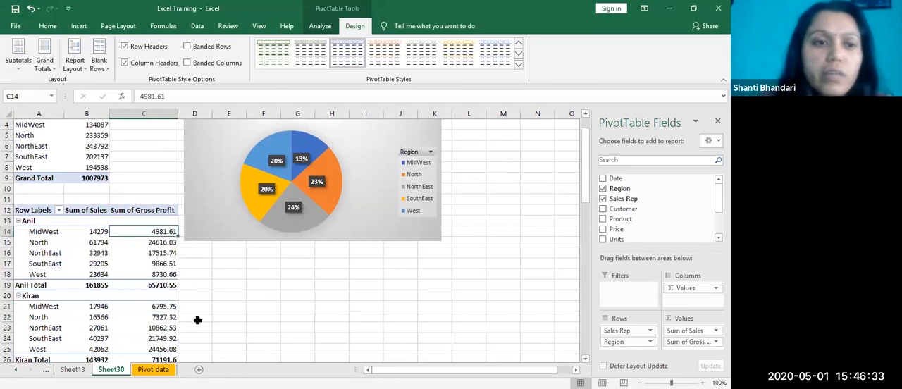
scroll(160, 282, up, 1)
click(153, 156)
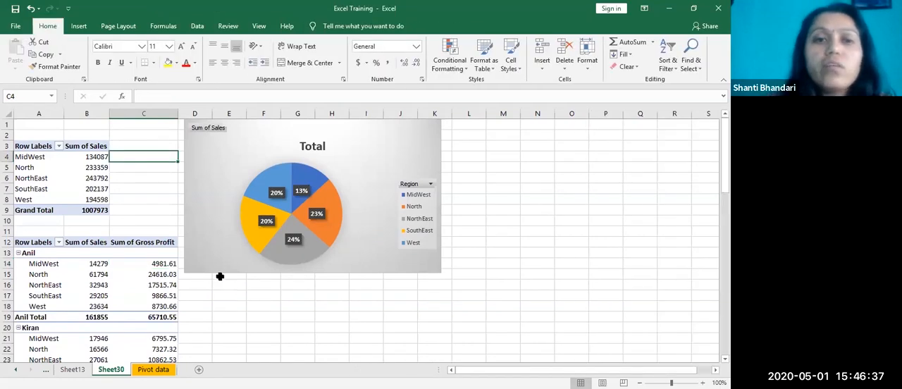
drag(402, 147, 495, 137)
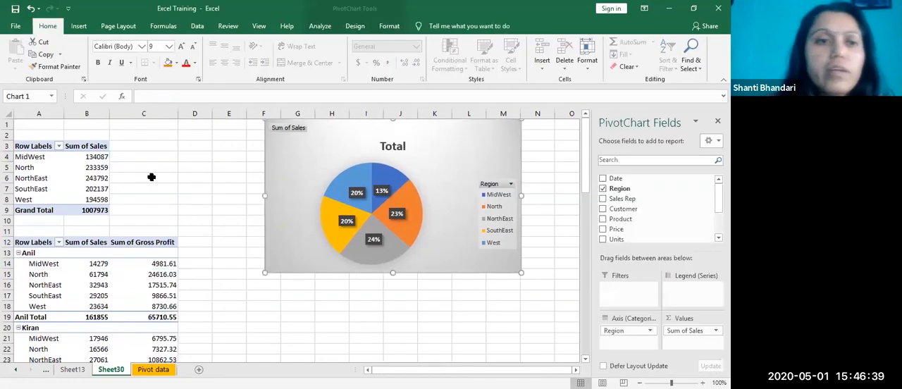
Step: Enter the formula =B4 in cell D4 to reference the MidWest Sum of Sales
click(187, 154)
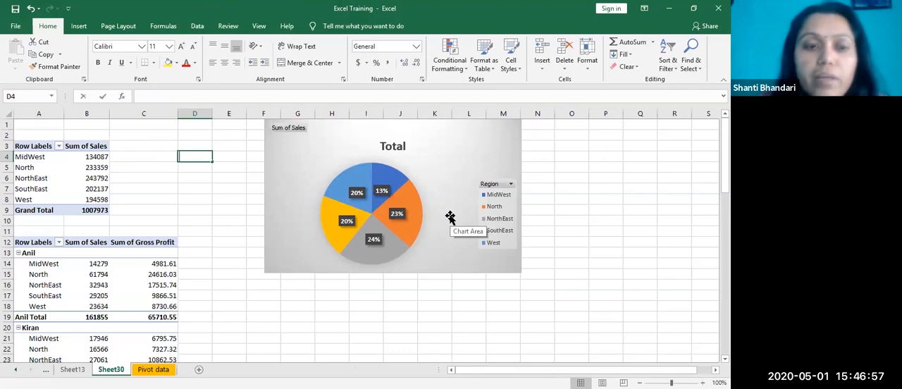
text(=)
key(Left)
key(Left)
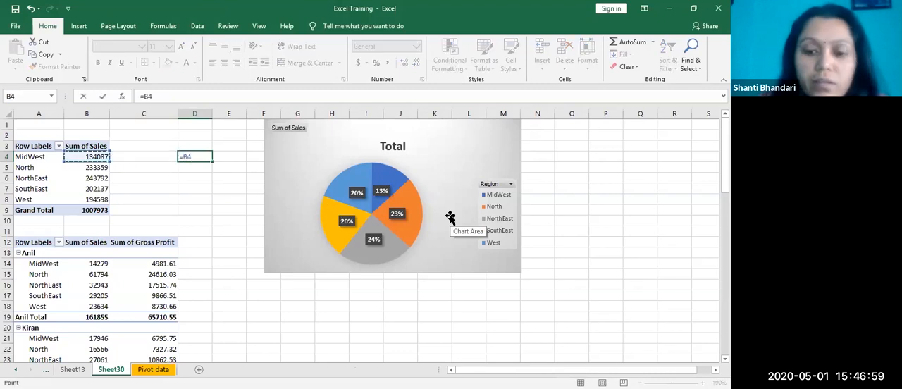
key(Return)
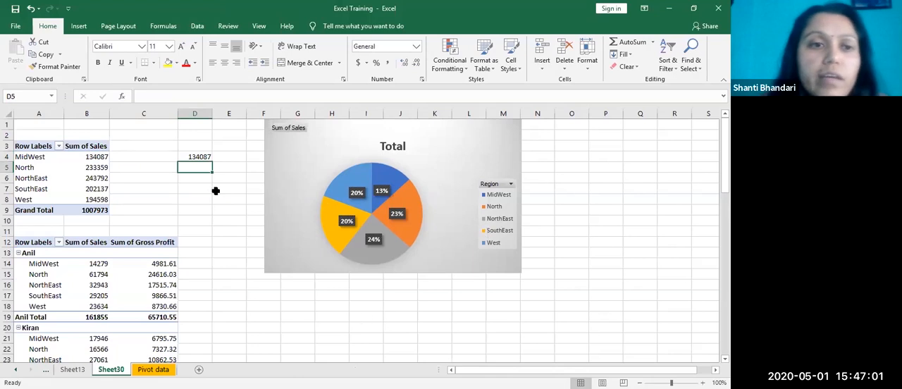
Step: Check the formula in D4, fill it down through D8, and undo the fill
click(198, 156)
double_click(198, 157)
key(Escape)
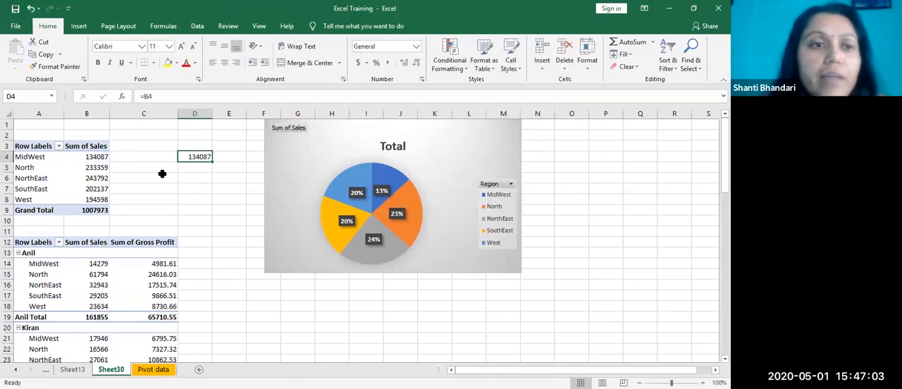
drag(211, 162, 203, 209)
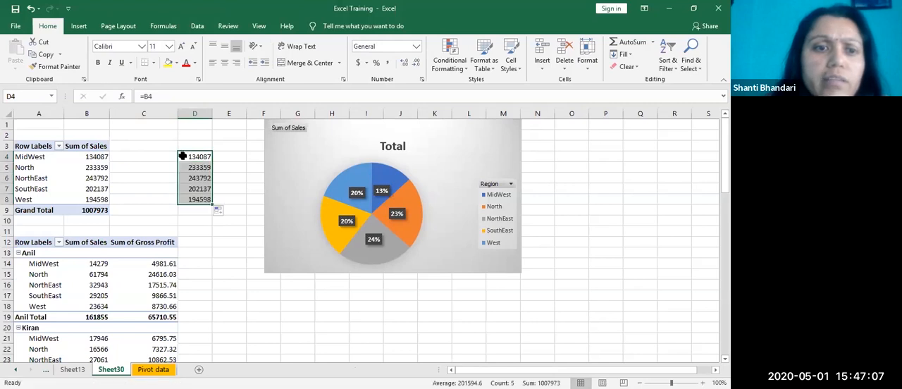
key(ctrl+z)
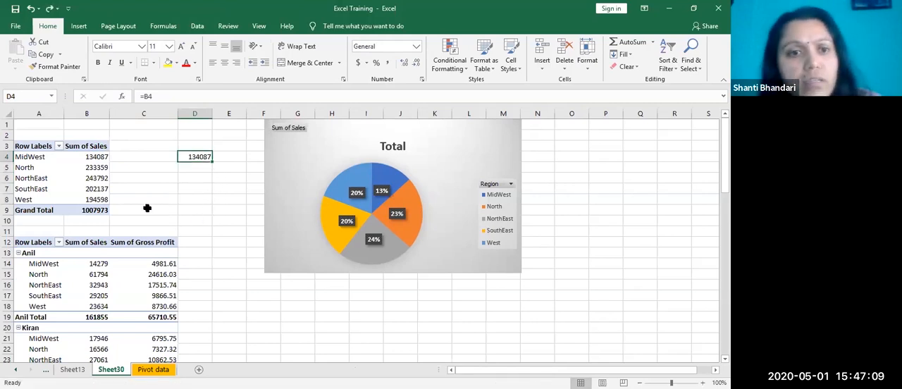
Step: Enter the formula =C14 in cell D14 to reference the first MidWest gross profit in the lower PivotTable
click(208, 268)
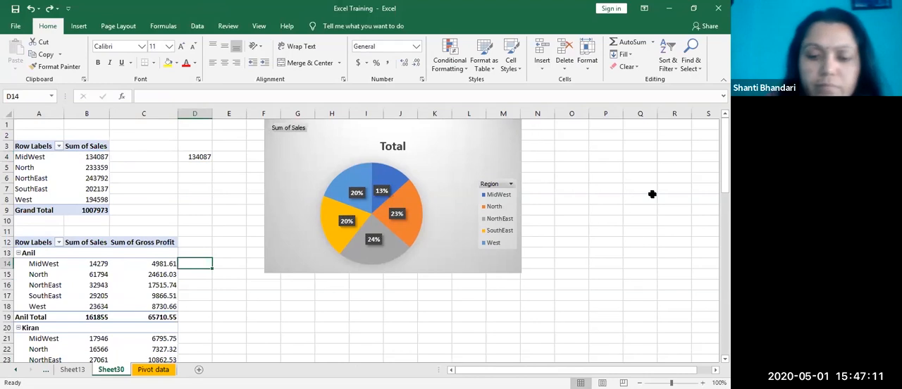
text(=)
key(Left)
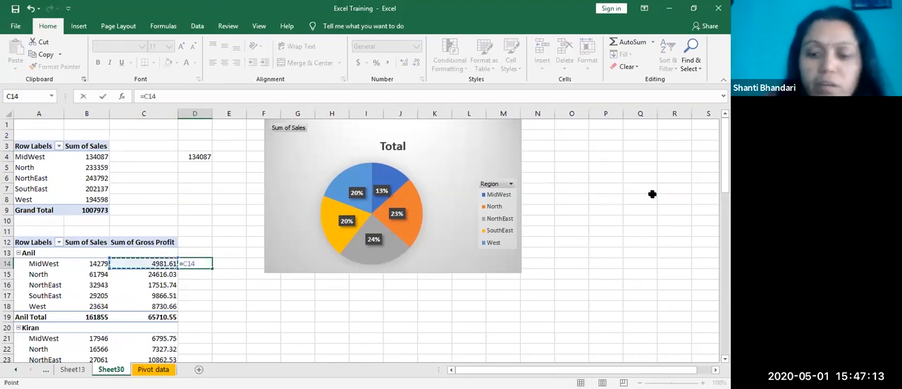
key(Return)
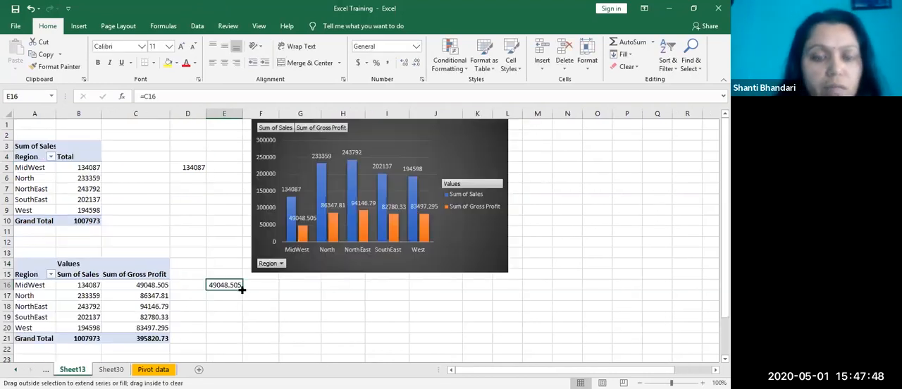
Step: On Sheet13, fill the formula in E16 down through E21 and undo the fill
drag(242, 291, 240, 340)
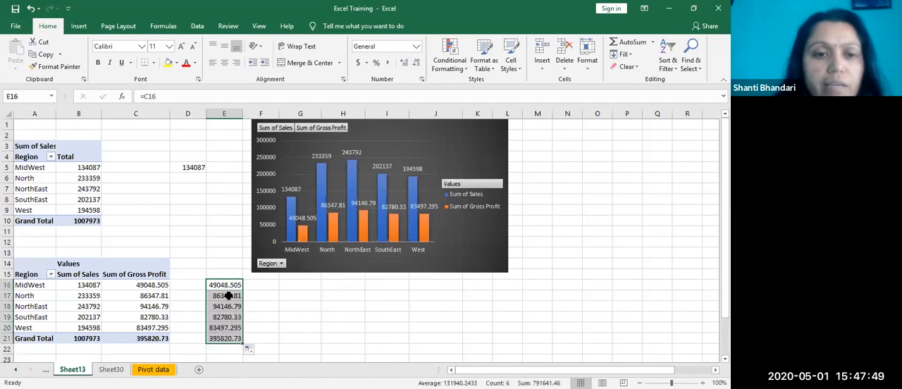
key(ctrl+z)
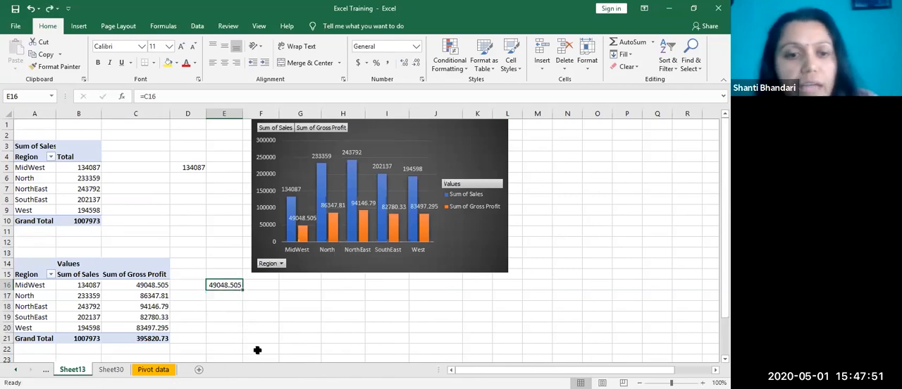
Step: Return to Sheet30 and clear the reference formulas from cells D4 to D15
click(113, 368)
click(201, 263)
drag(209, 157, 201, 272)
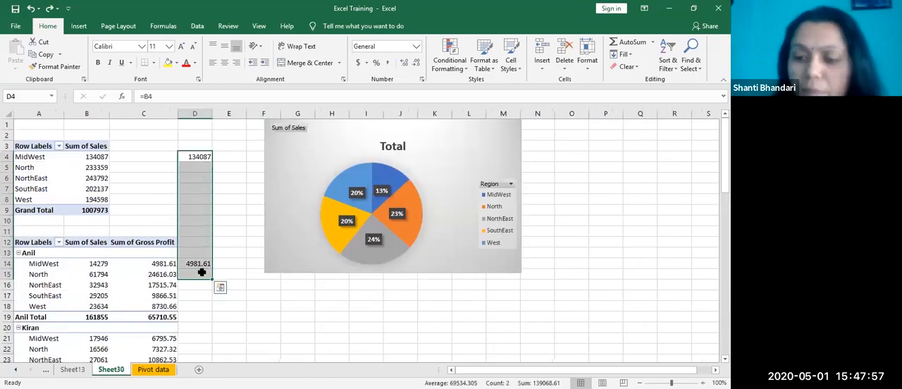
key(Delete)
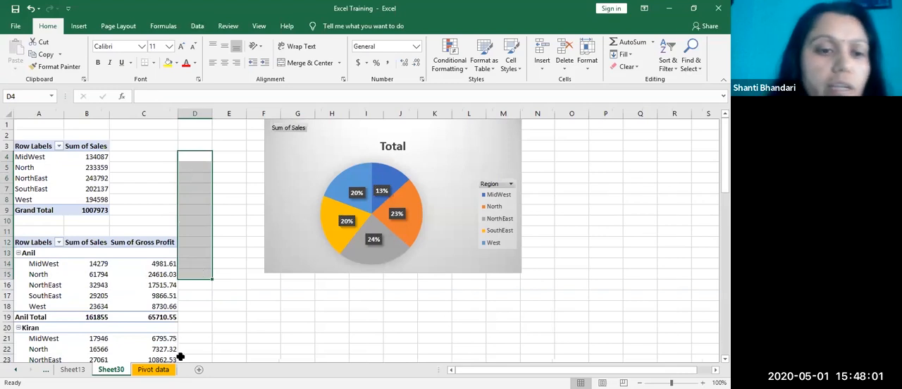
Step: On Sheet13, drill down into the upper PivotTable's Grand Total to list its source records on a new sheet
click(154, 370)
click(110, 370)
click(72, 370)
scroll(179, 306, down, 7)
scroll(154, 281, up, 7)
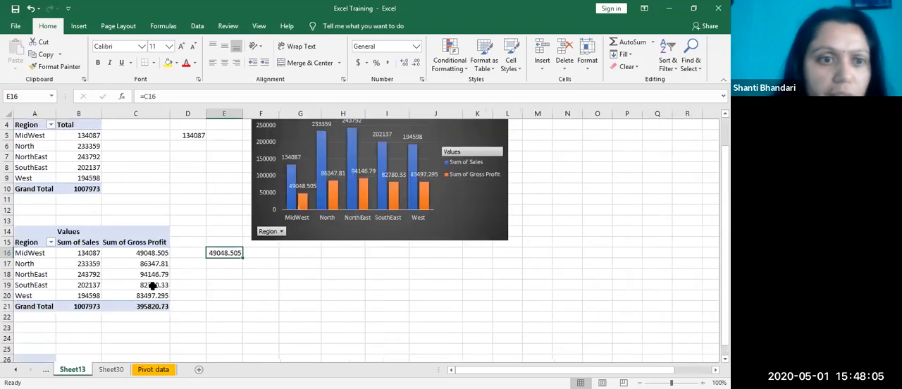
drag(135, 221, 94, 222)
double_click(94, 221)
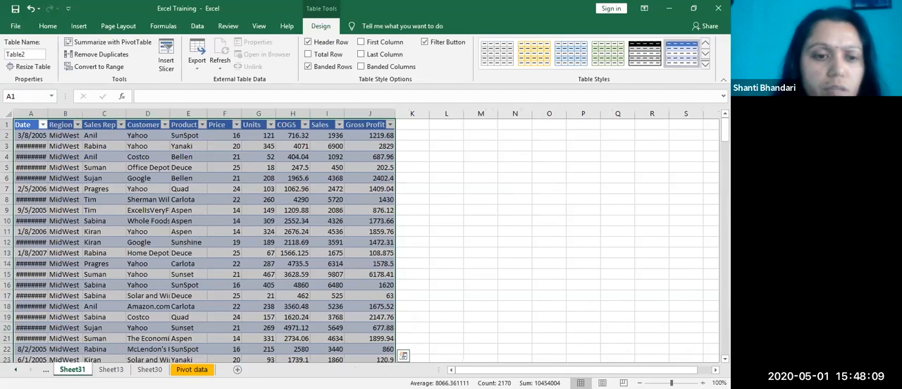
Step: Return to Sheet30 and extract the records behind the MidWest Sum of Sales onto a new sheet
click(149, 370)
click(179, 285)
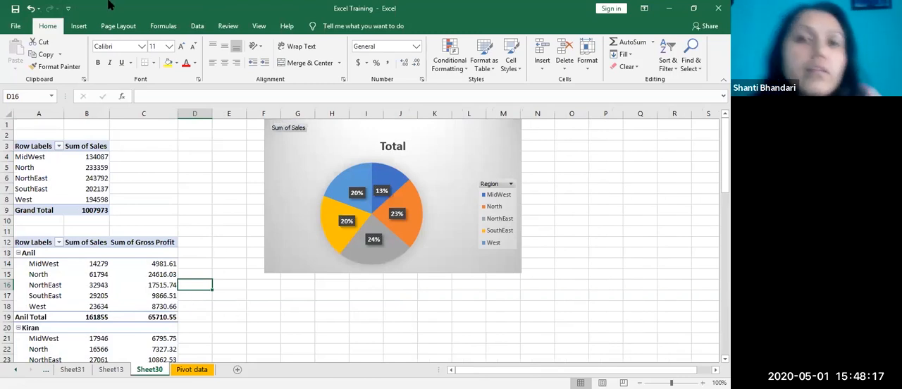
click(90, 157)
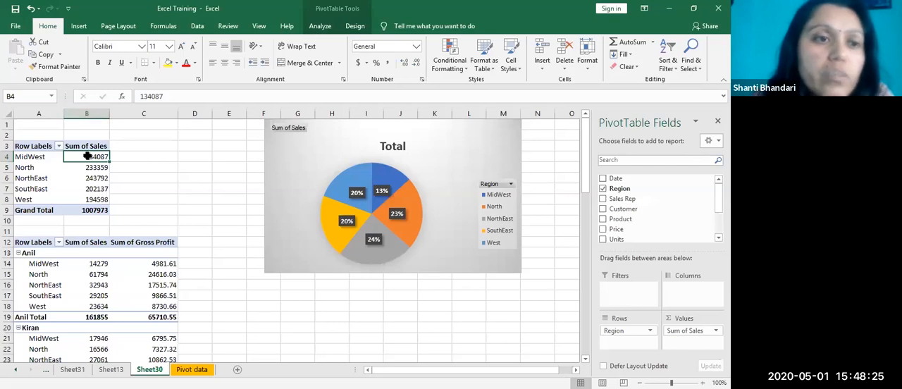
click(149, 189)
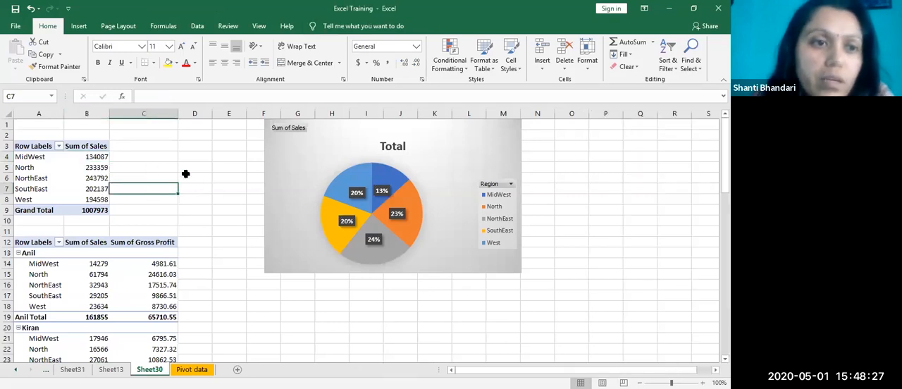
click(87, 157)
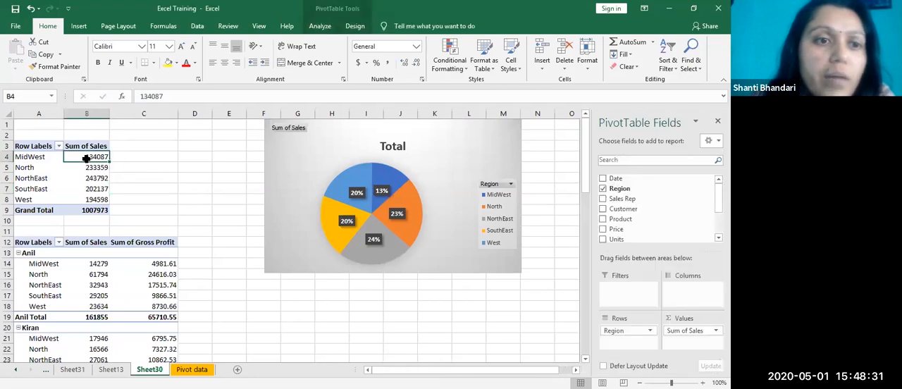
double_click(84, 156)
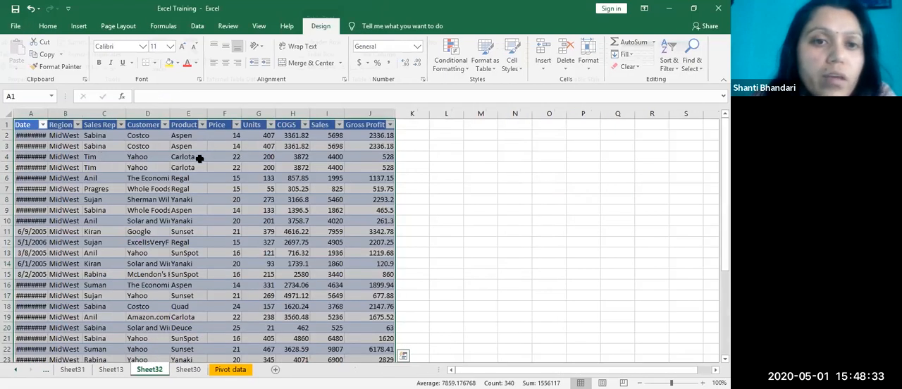
Step: Examine the extracted MidWest records and compare them with the PivotTable on Sheet30
scroll(275, 207, down, 10)
scroll(315, 223, up, 11)
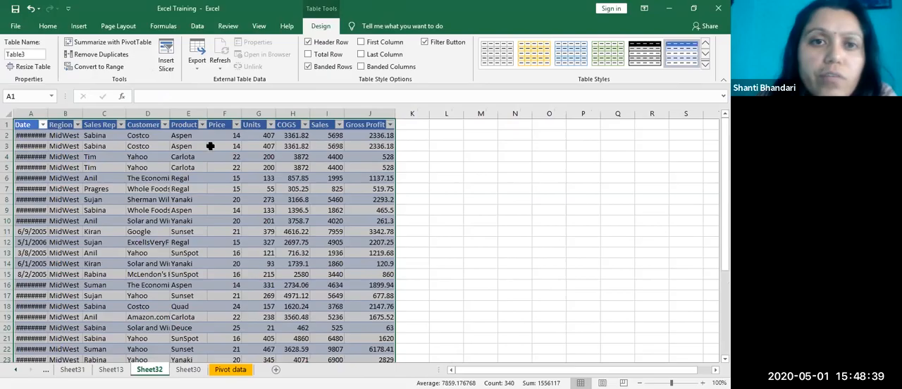
scroll(299, 212, down, 7)
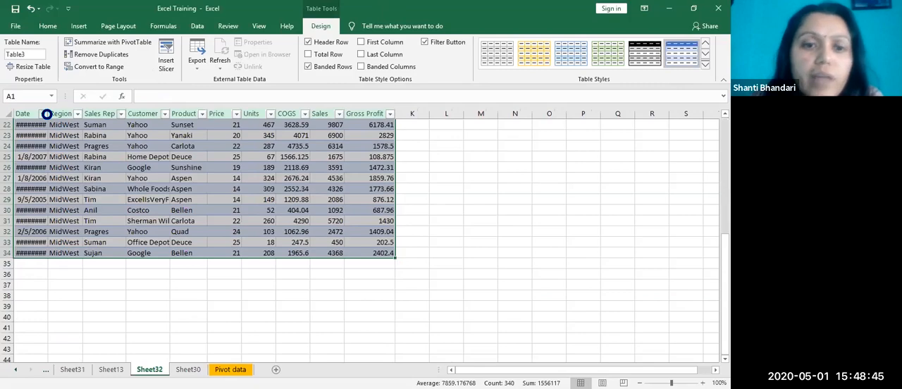
click(189, 370)
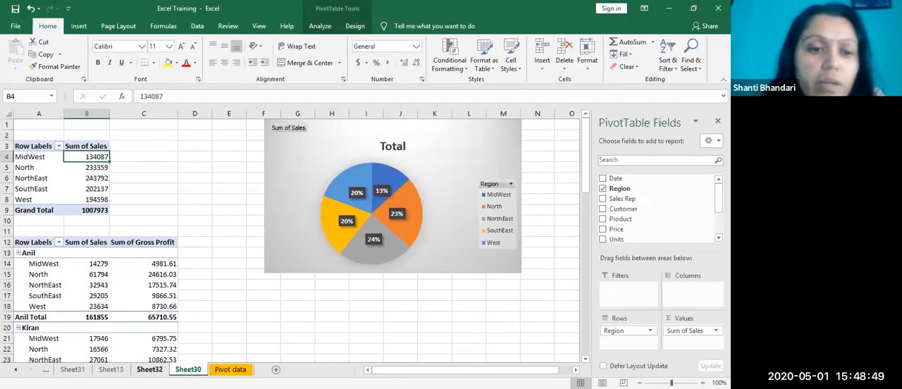
click(149, 369)
click(188, 370)
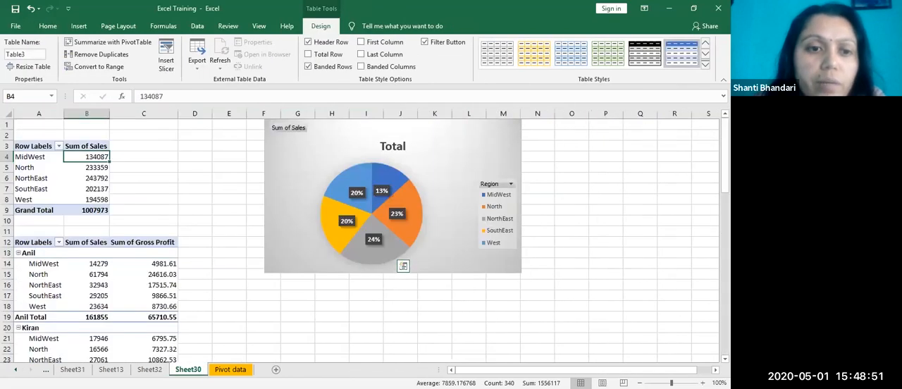
Step: Create a copy of the Pivot data sheet and place it after the original
click(232, 370)
right_click(233, 369)
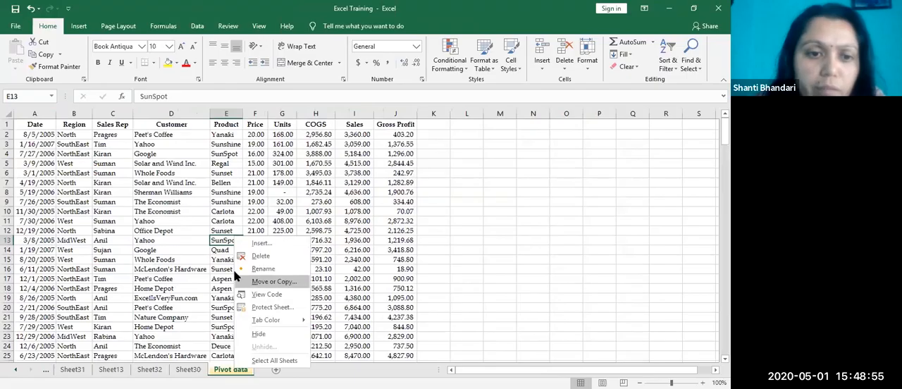
click(268, 282)
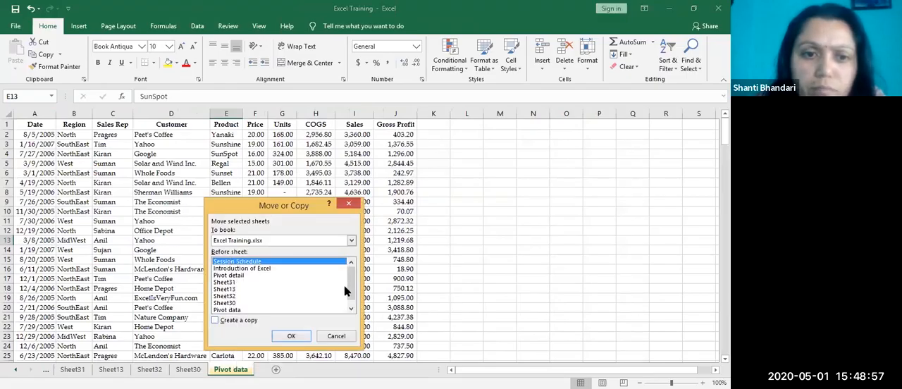
scroll(347, 291, down, 1)
click(227, 310)
click(214, 320)
click(289, 337)
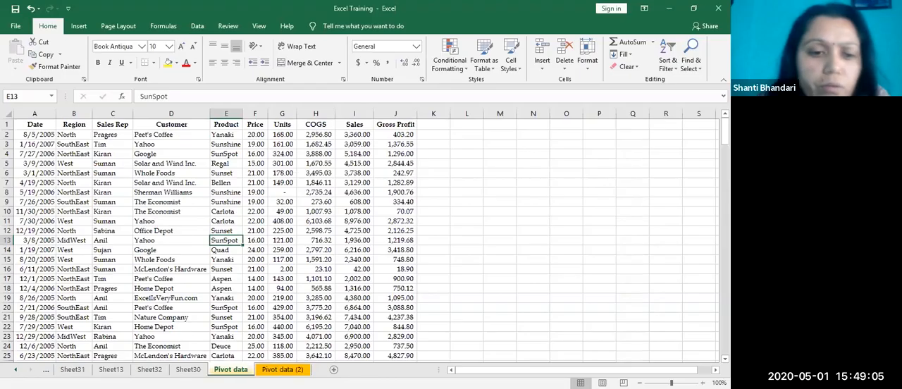
Step: Delete the original Pivot data sheet and confirm the deletion
right_click(234, 370)
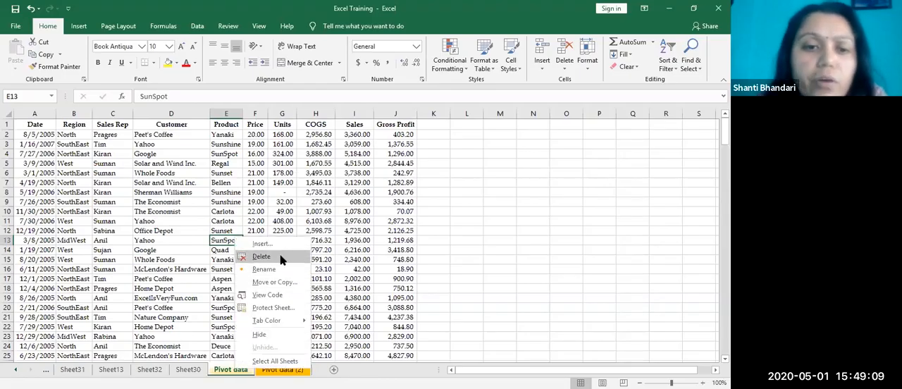
click(281, 258)
click(348, 230)
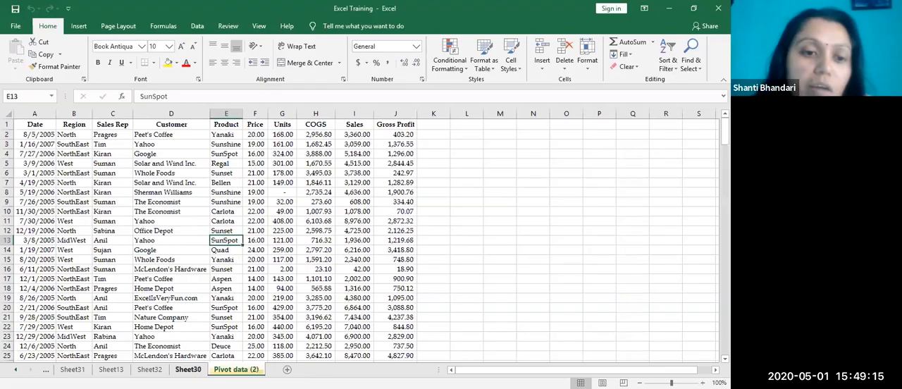
Step: Return to Sheet30 and extract the records behind the Grand Total of Sum of Sales onto a new sheet
click(190, 366)
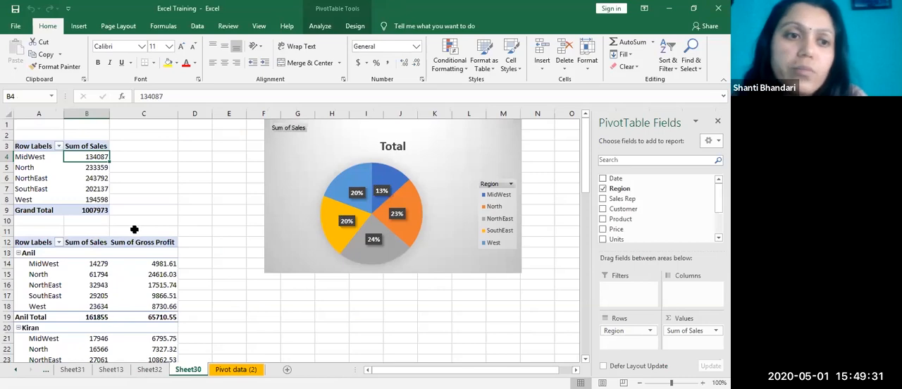
click(148, 252)
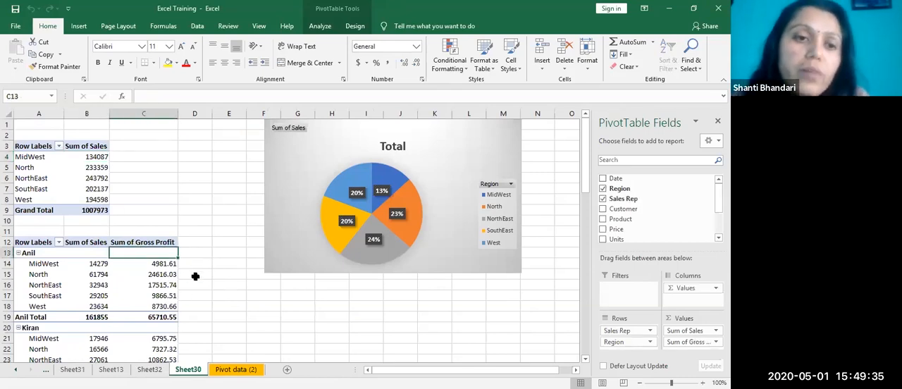
click(185, 296)
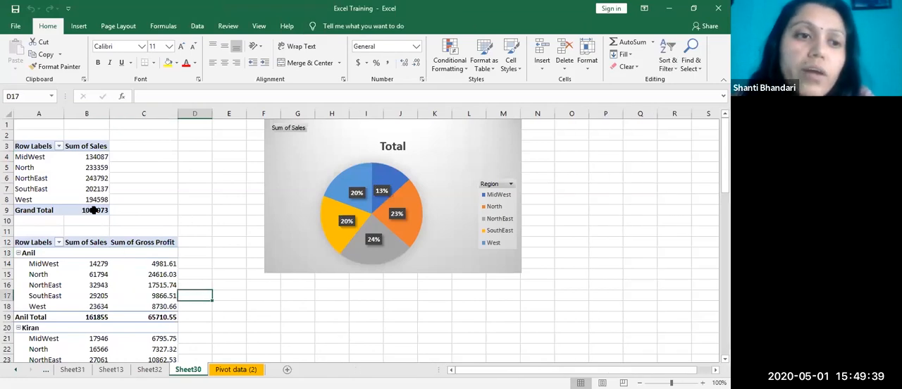
click(95, 210)
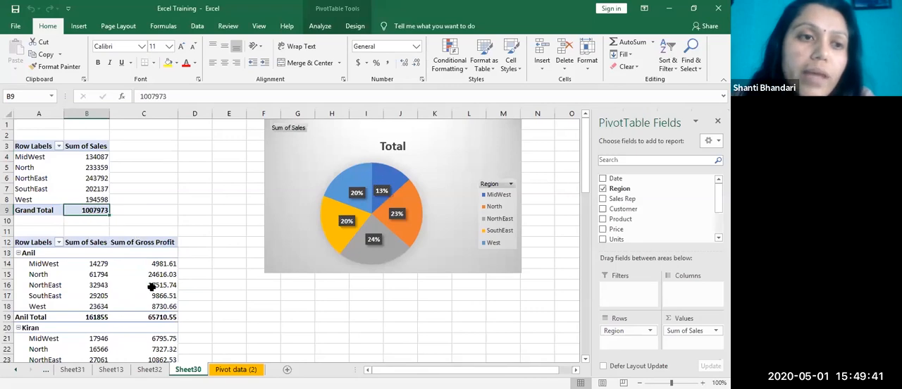
drag(144, 189, 191, 189)
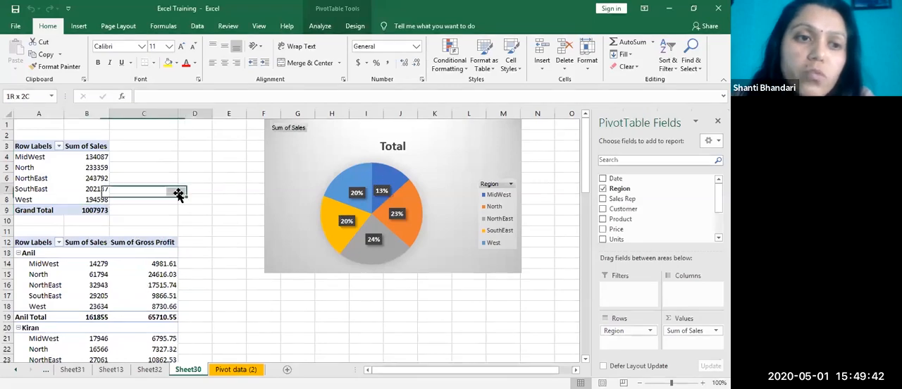
double_click(94, 210)
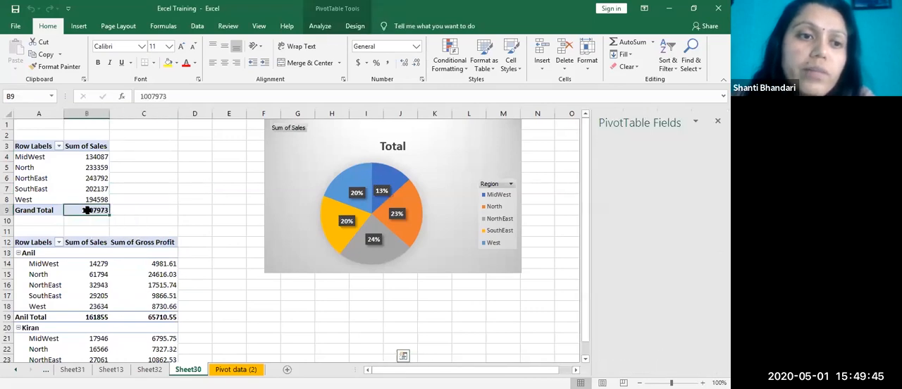
Step: Examine the extracted records across all regions on Sheet34 and compare them with the PivotTable on Sheet30
scroll(341, 314, down, 9)
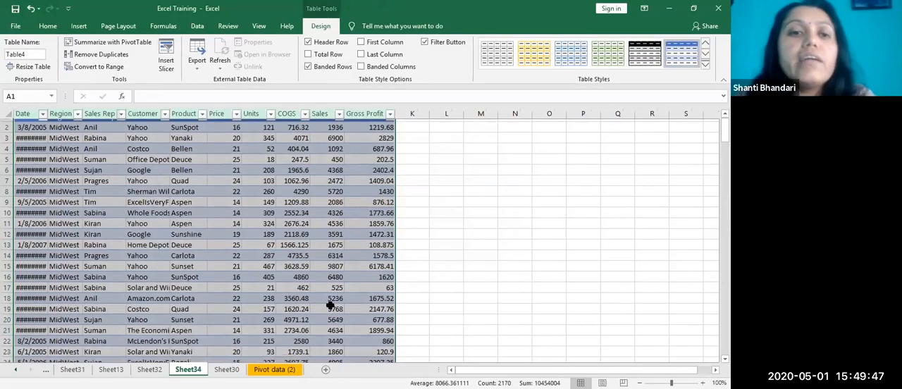
scroll(341, 314, down, 20)
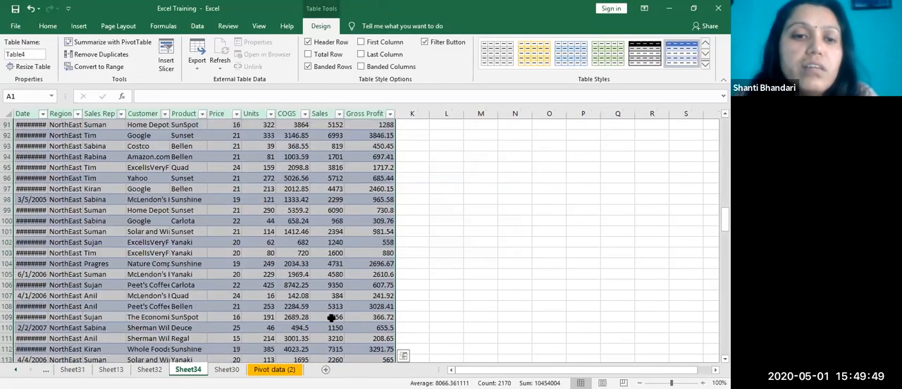
scroll(330, 317, down, 20)
scroll(339, 306, up, 4)
scroll(340, 196, up, 20)
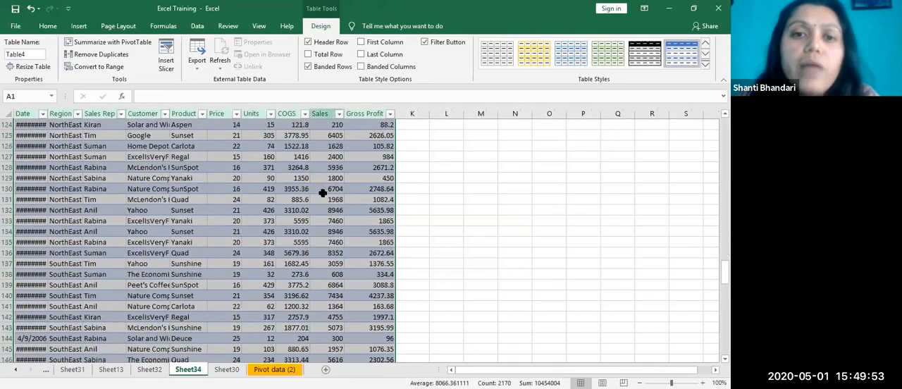
scroll(340, 195, up, 20)
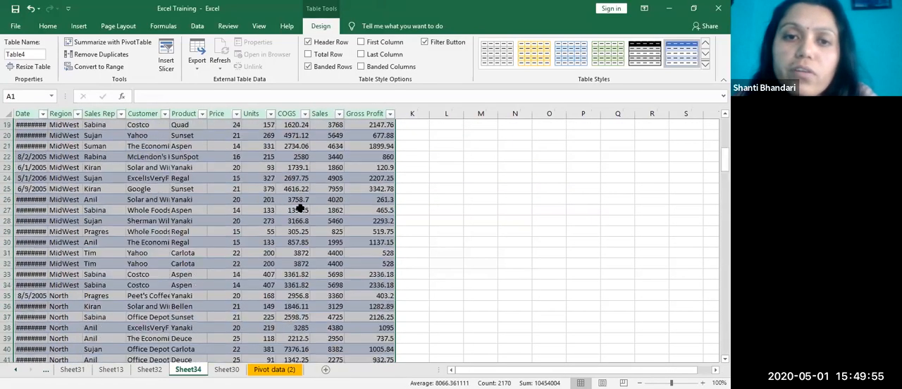
drag(227, 189, 258, 189)
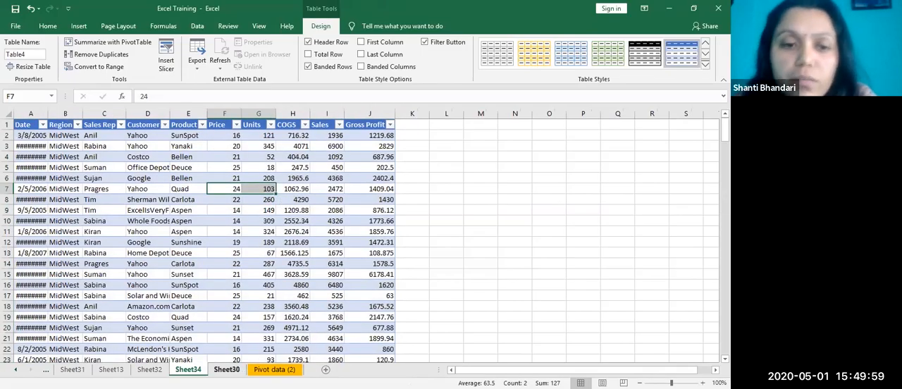
click(226, 369)
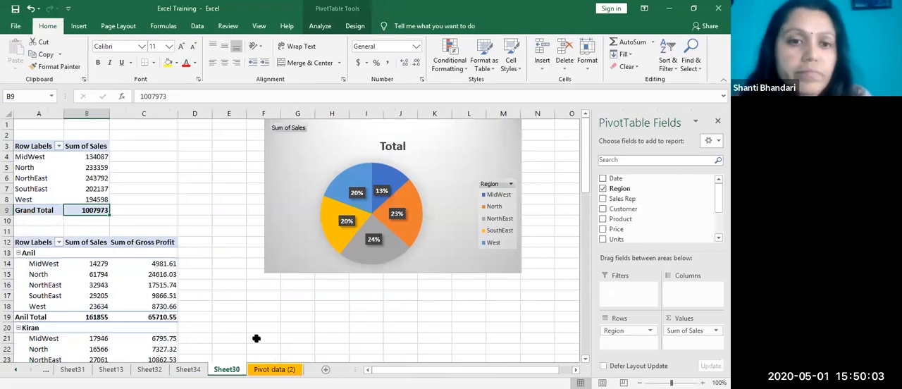
click(187, 370)
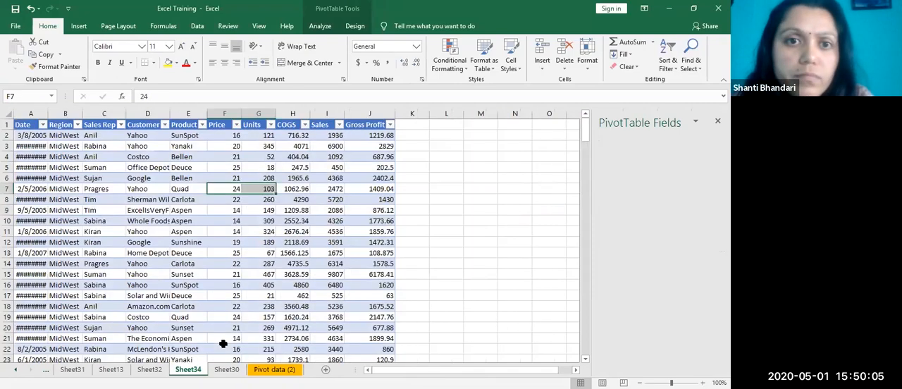
Step: Check the extracted MidWest records on Sheet32, delete that sheet and confirm the deletion
click(149, 369)
scroll(176, 230, down, 1)
scroll(177, 229, up, 7)
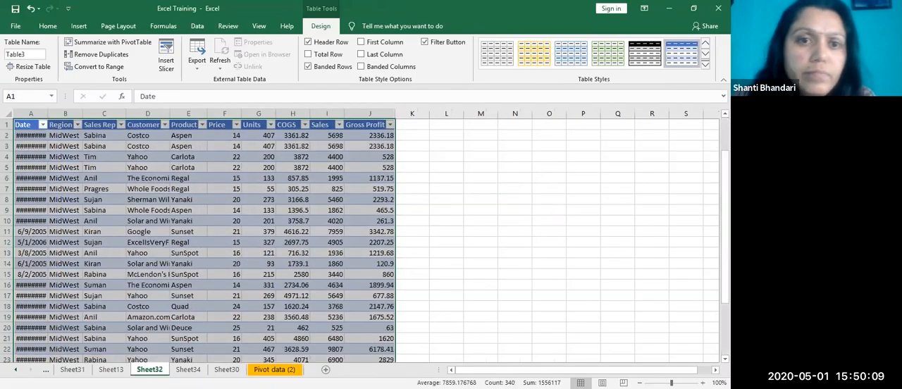
right_click(162, 369)
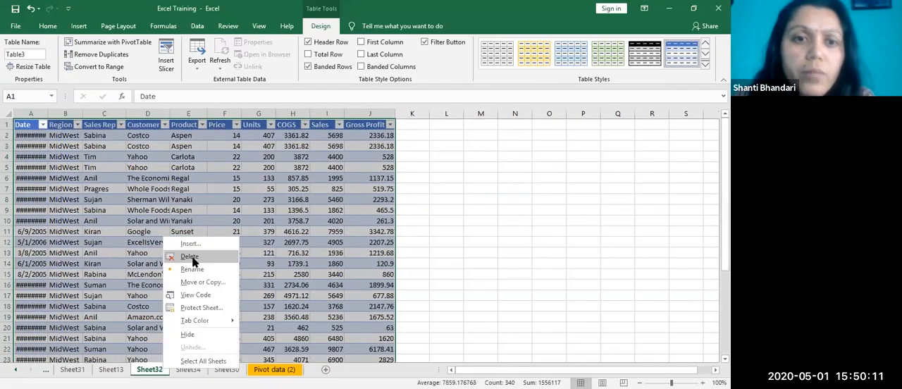
click(190, 257)
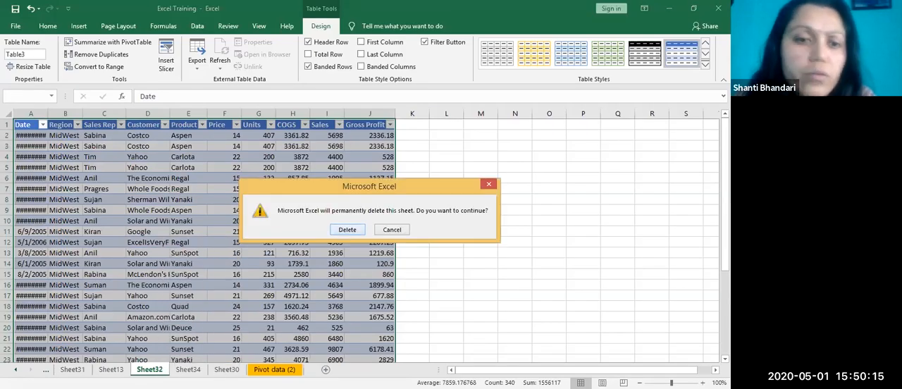
click(346, 229)
Step: Delete Sheet34 with the extracted Grand Total records and confirm the deletion
right_click(151, 370)
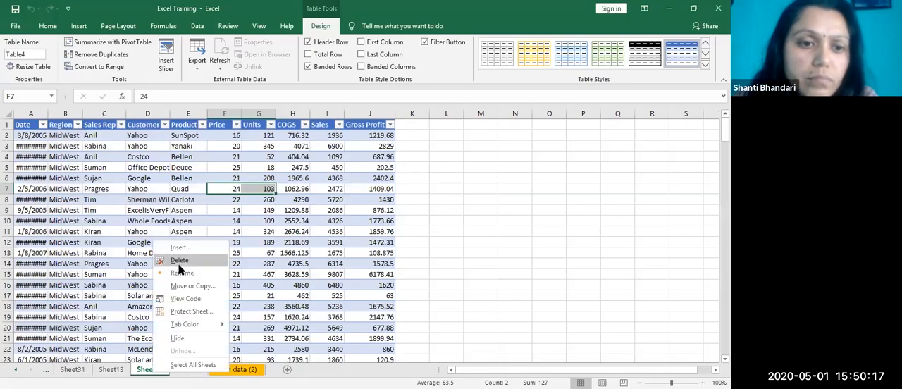
click(179, 260)
click(346, 237)
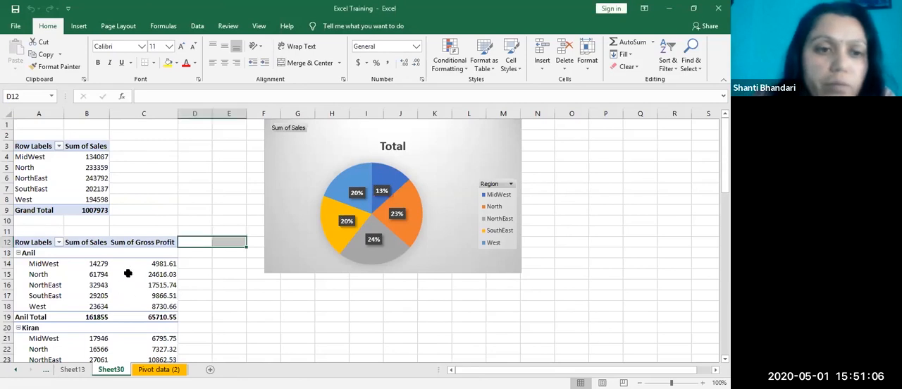
Step: Remove Sum of Gross Profit from the values and Sales Rep from the rows of the lower PivotTable on Sheet30
click(110, 269)
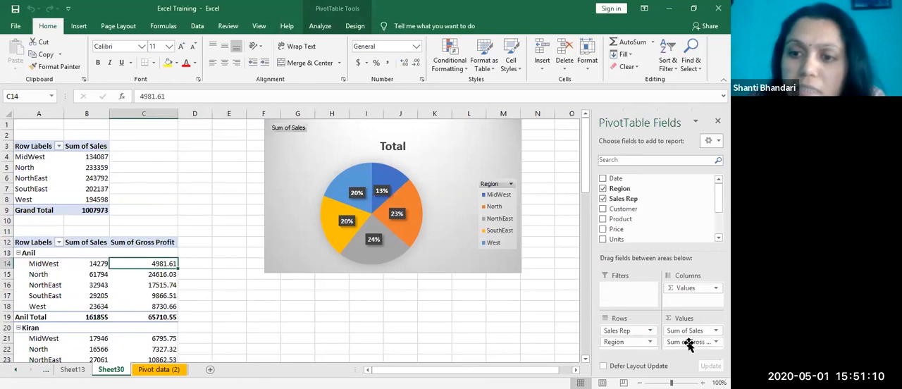
drag(687, 343, 531, 301)
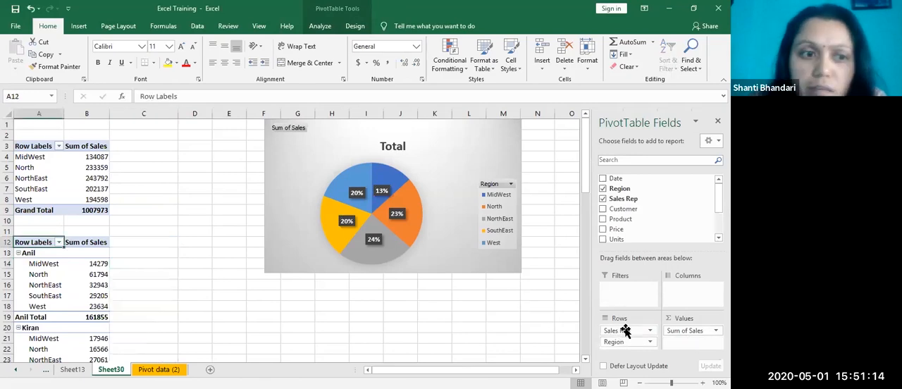
drag(616, 331, 251, 322)
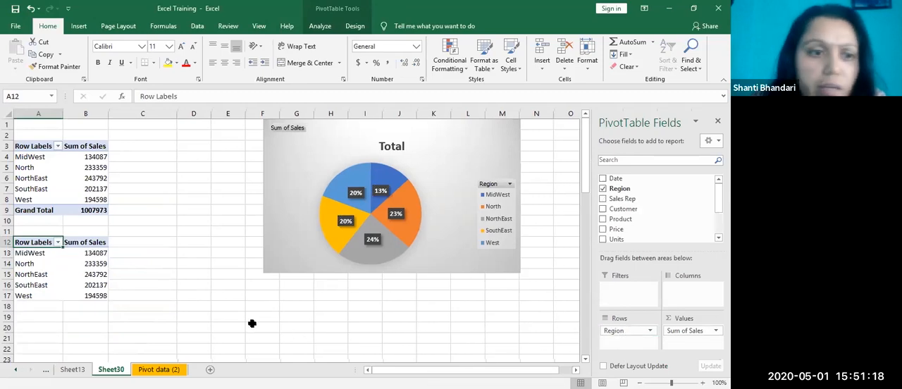
Step: Add the Date field to the lower PivotTable's rows and look through the yearly breakdown by region
click(603, 180)
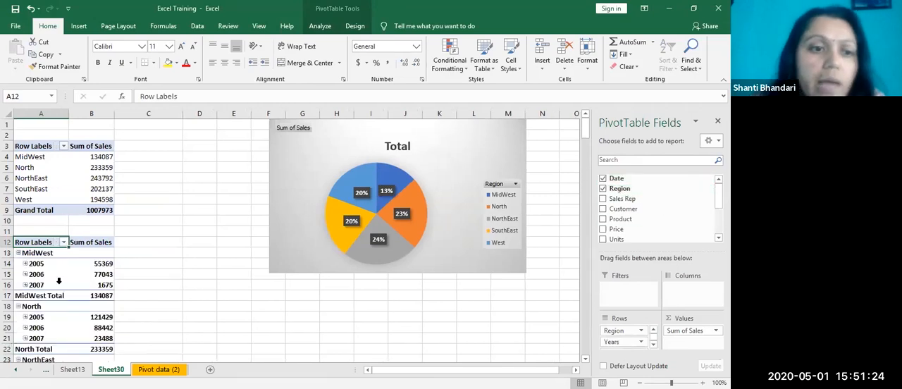
scroll(119, 297, down, 2)
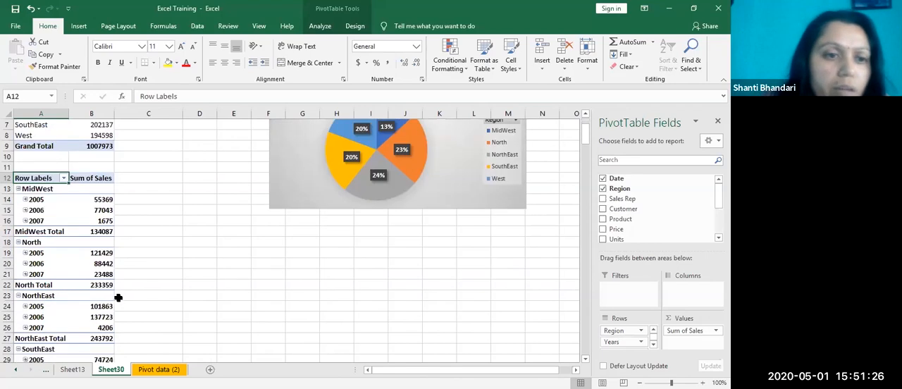
scroll(127, 303, down, 2)
scroll(125, 298, up, 3)
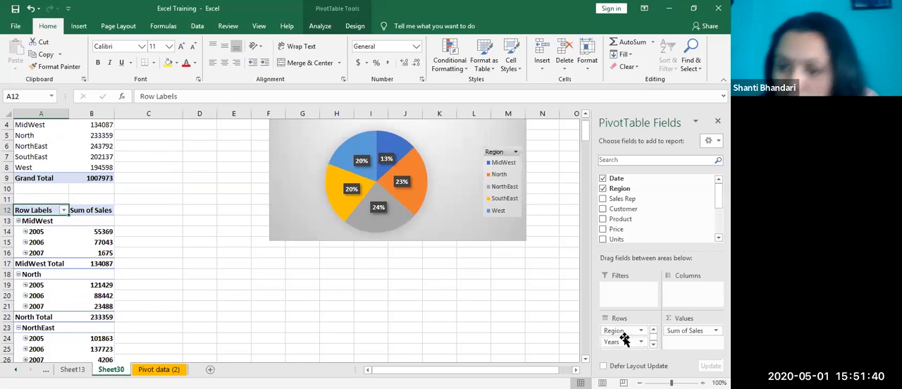
Step: Remove the Years, Quarters and Date fields from the lower PivotTable's rows
drag(621, 343, 540, 284)
drag(626, 347, 561, 332)
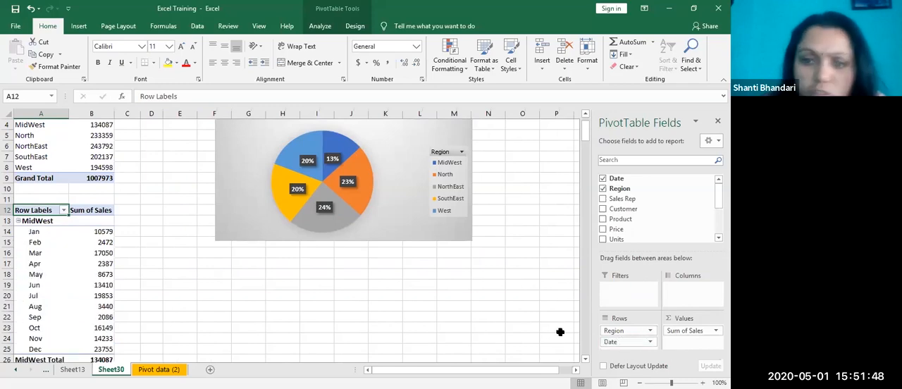
drag(627, 342, 525, 311)
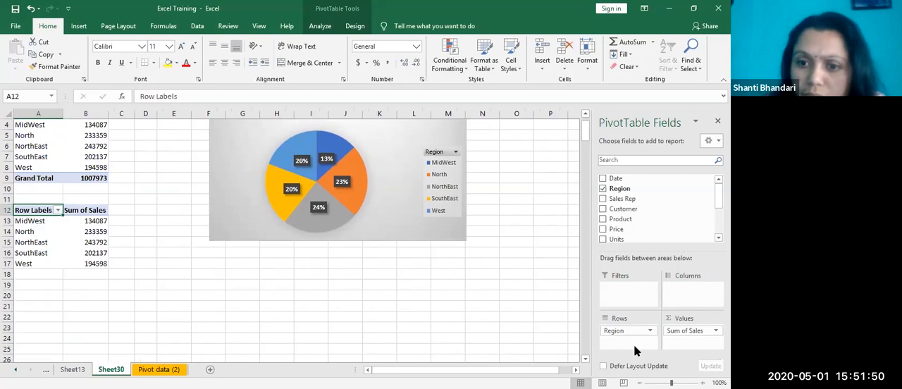
Step: Add Date to the lower PivotTable's rows under Region and group the dates by Years only, without Months and Quarters
click(74, 232)
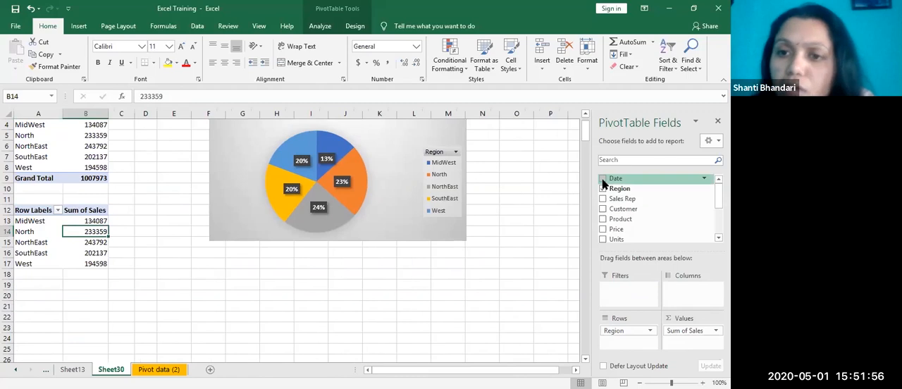
click(603, 179)
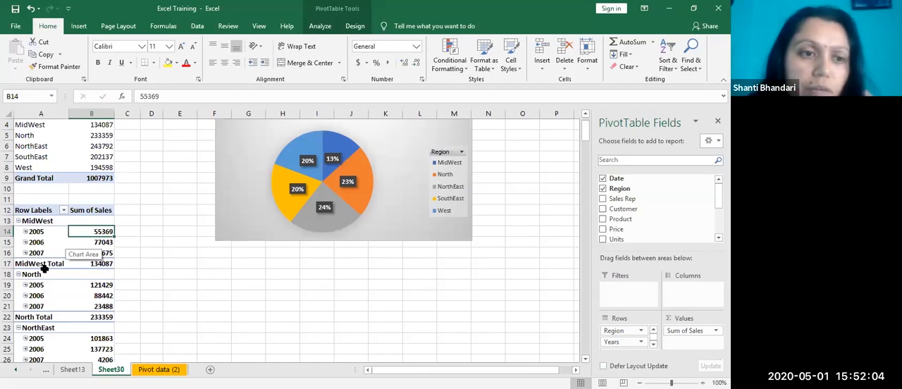
click(26, 231)
right_click(32, 236)
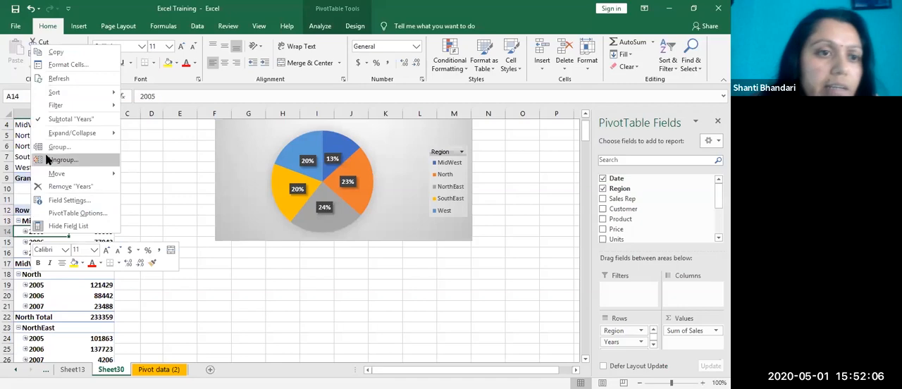
click(59, 147)
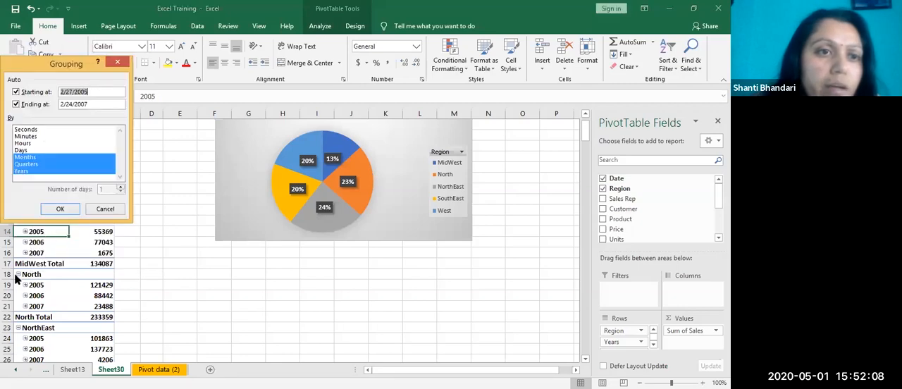
click(95, 104)
click(43, 158)
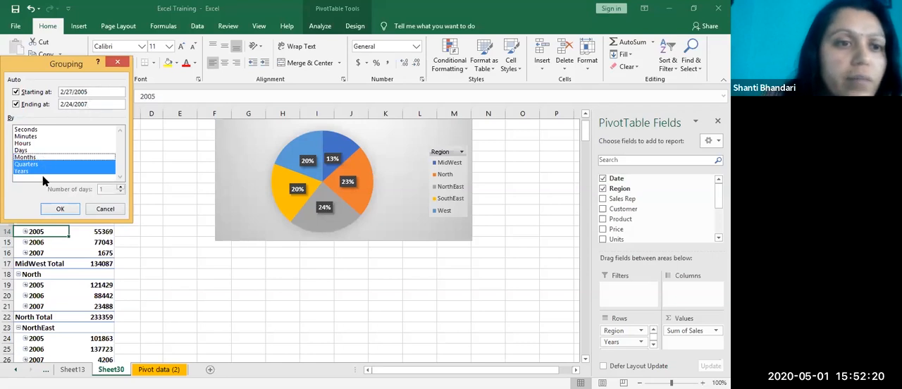
click(40, 167)
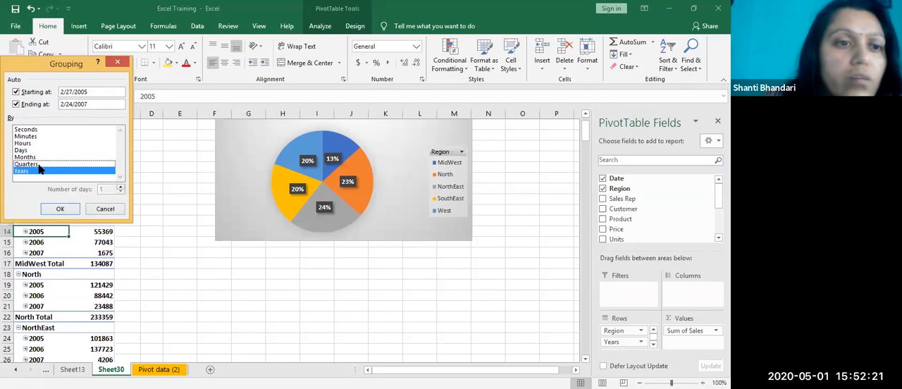
click(62, 209)
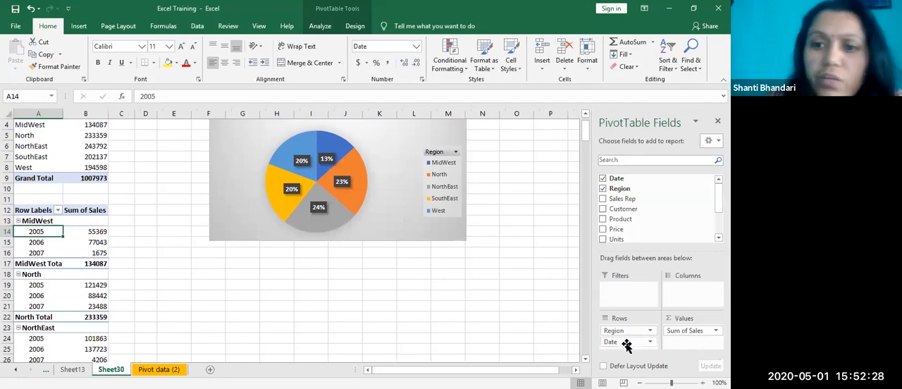
Step: Move the Date field from rows to columns in the lower PivotTable and check the 2005 sales for MidWest and North
drag(627, 345, 684, 299)
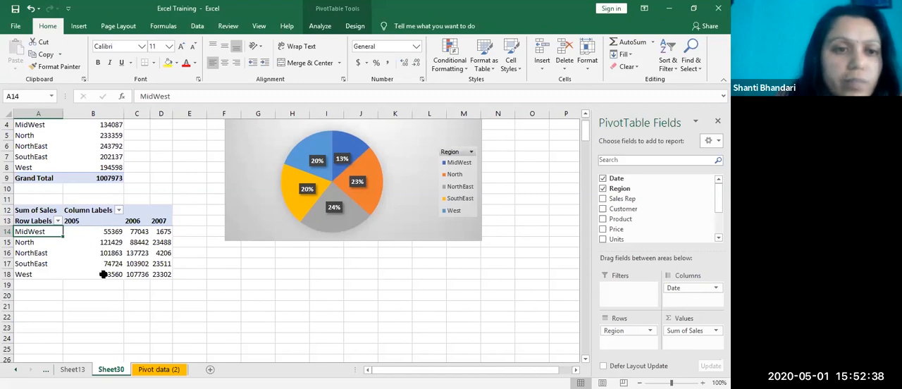
drag(88, 231, 104, 242)
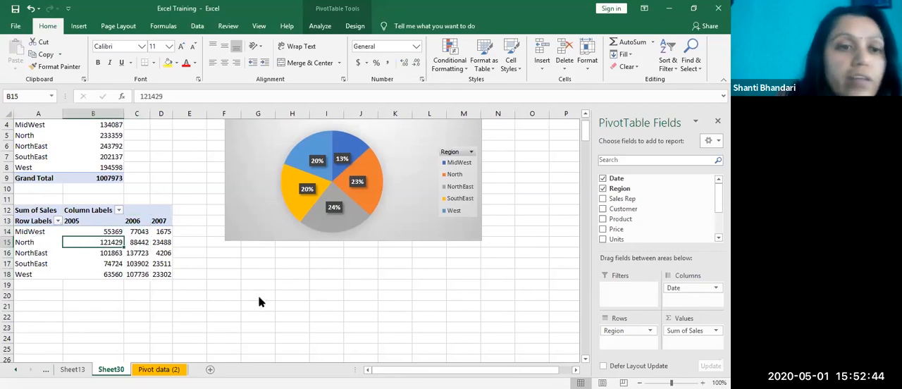
Step: Undo the lower PivotTable's date changes back to the layout with only Region in rows and Sum of Sales
right_click(37, 243)
click(234, 289)
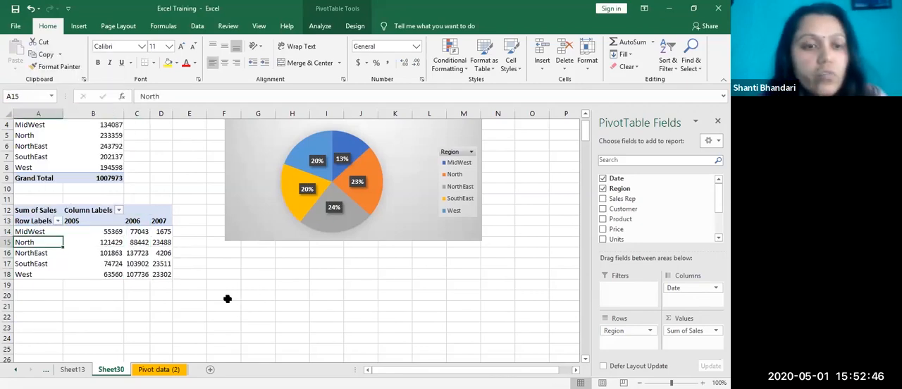
key(ctrl+z)
key(ctrl+z)
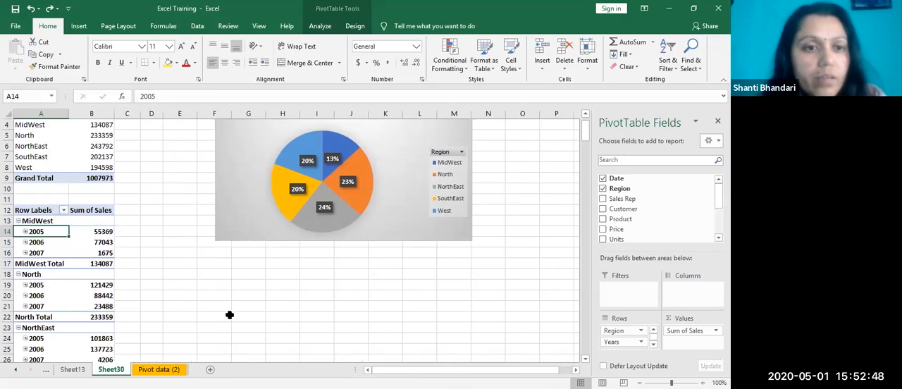
key(ctrl+z)
key(ctrl+z)
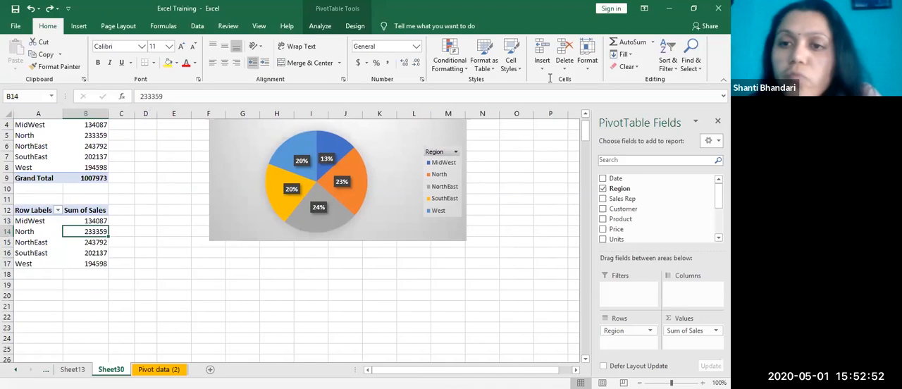
Step: Add the Date field to the lower PivotTable and move its Years field from rows to columns
click(603, 179)
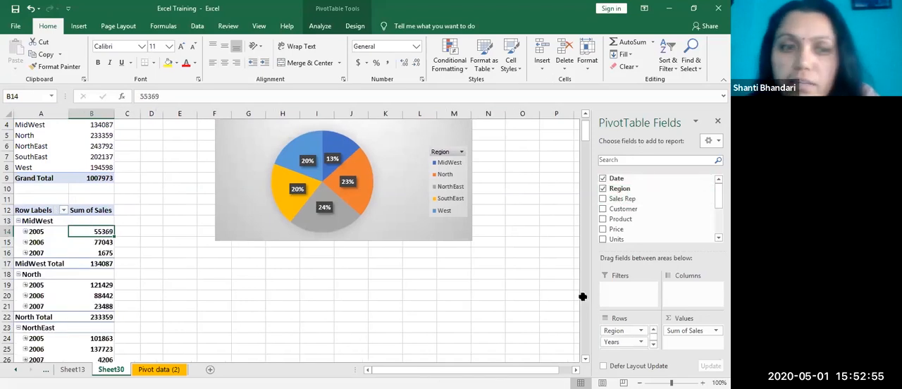
click(31, 233)
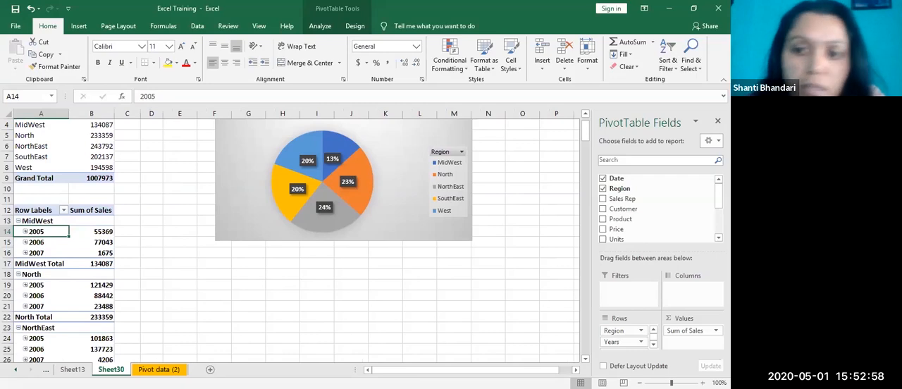
drag(616, 341, 685, 297)
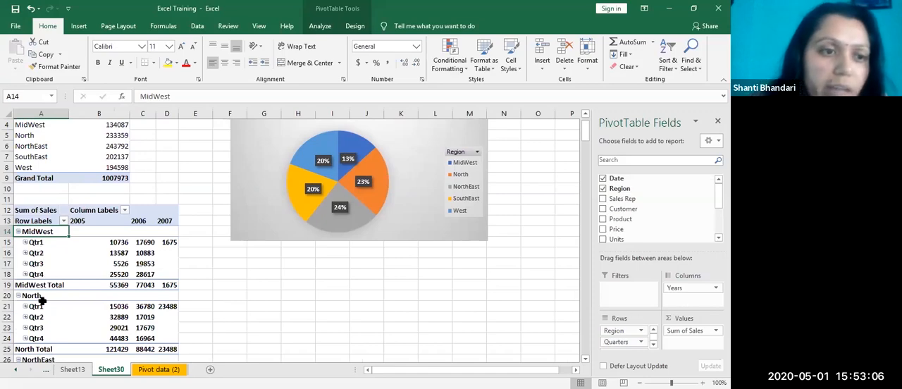
Step: Group the lower PivotTable's dates by Years only, without Quarters, and move the Date field from rows to columns
right_click(33, 251)
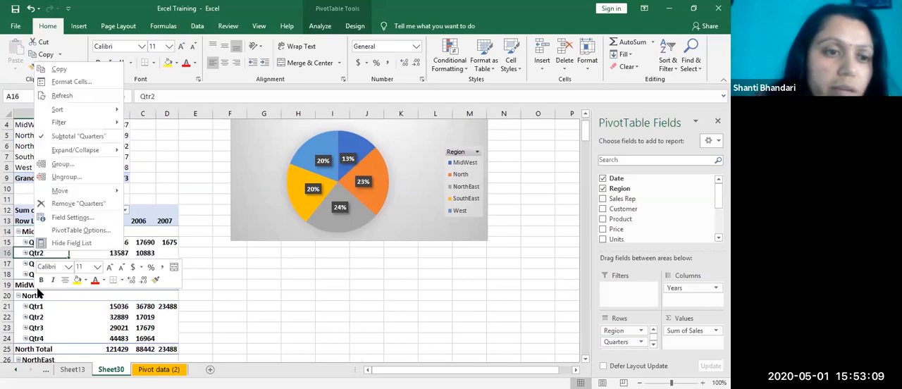
click(68, 166)
click(49, 176)
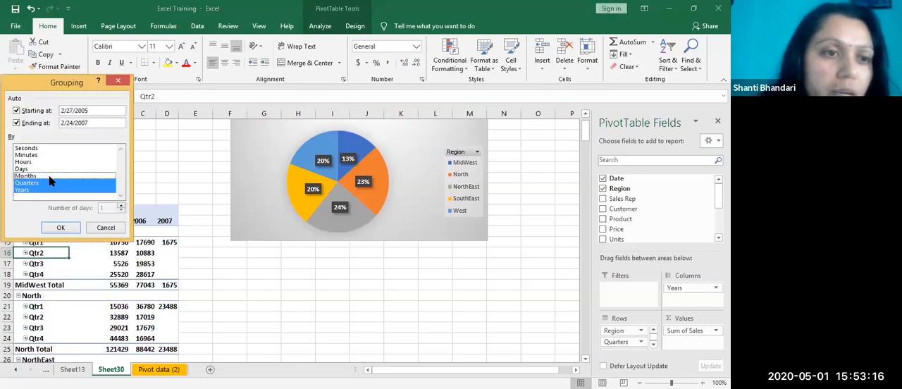
click(50, 184)
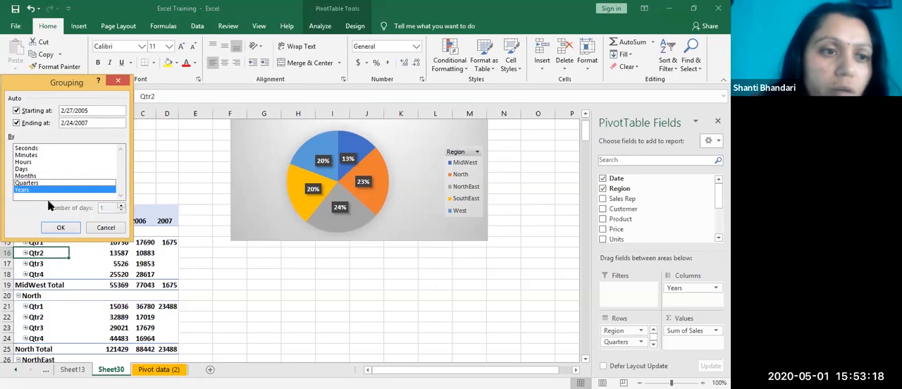
click(60, 229)
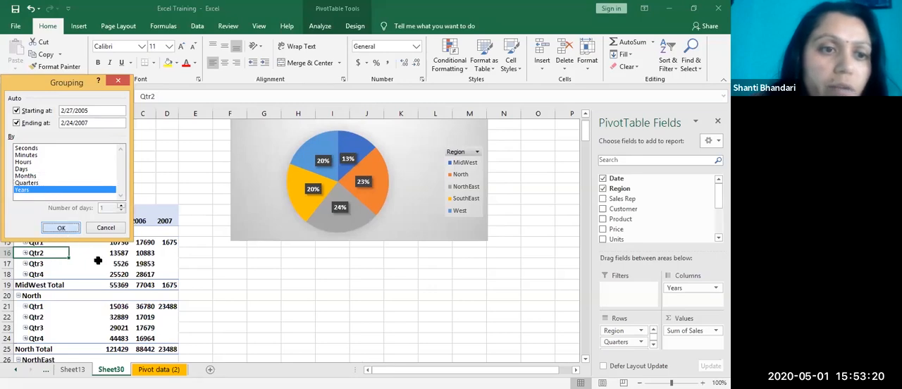
drag(628, 343, 679, 312)
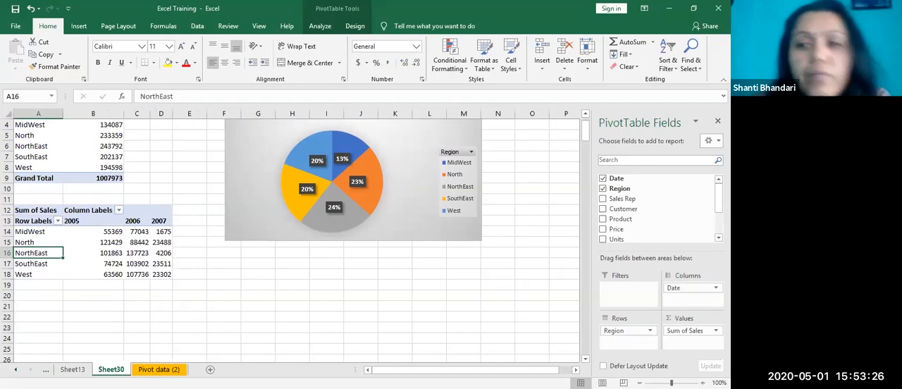
Step: Turn on grand totals for both rows and columns in the lower PivotTable
drag(108, 232, 116, 264)
drag(170, 263, 153, 277)
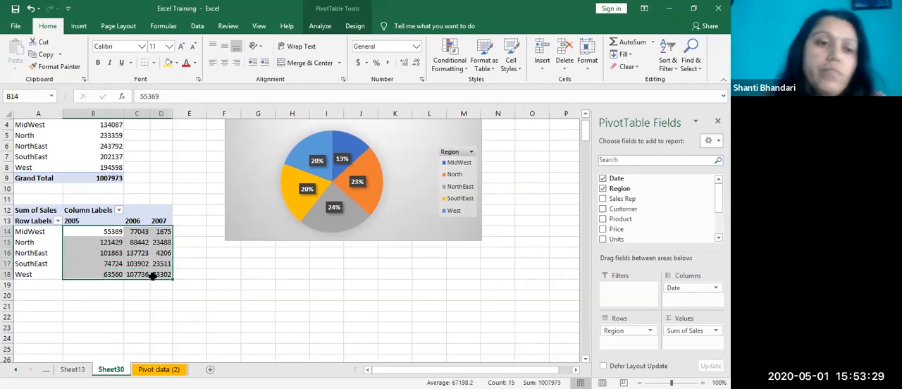
click(127, 308)
click(159, 221)
click(139, 242)
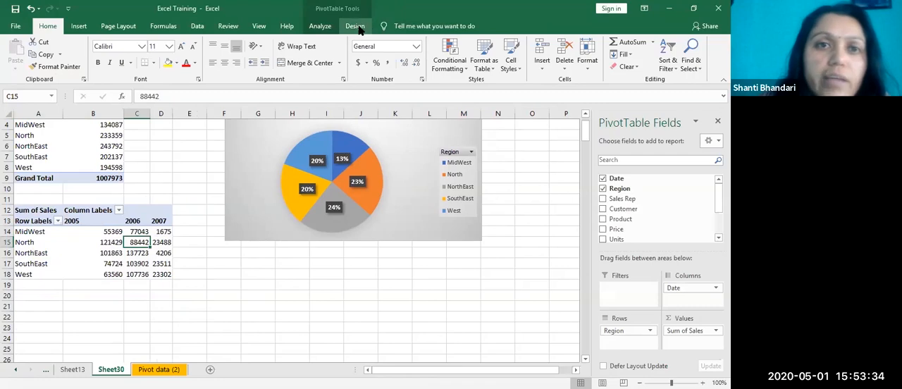
click(355, 26)
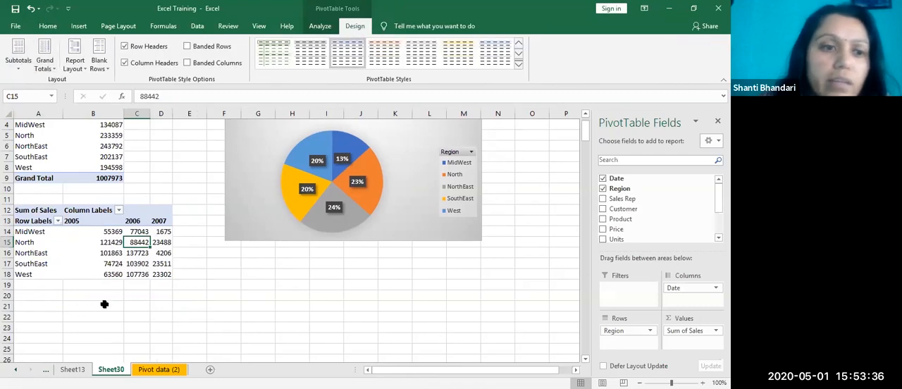
click(49, 68)
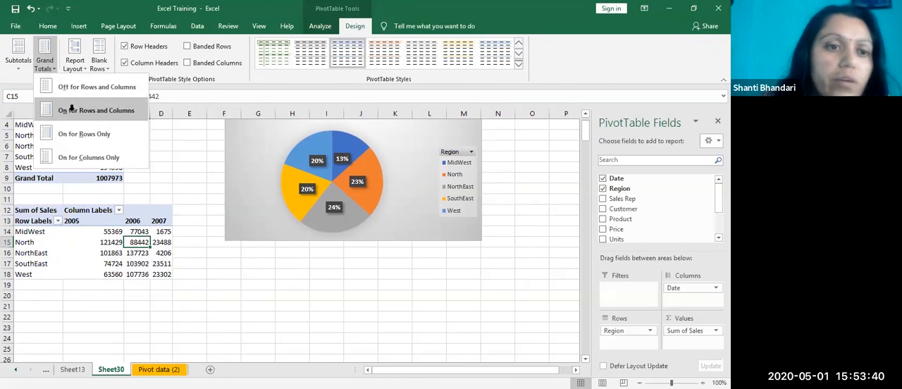
click(71, 110)
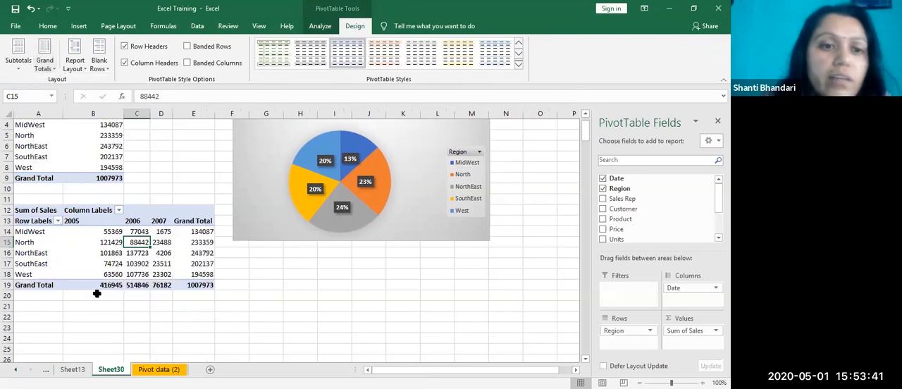
Step: Check the lower PivotTable's grand totals and the NorthEast sales for 2005 and 2006
click(188, 310)
click(243, 284)
click(138, 264)
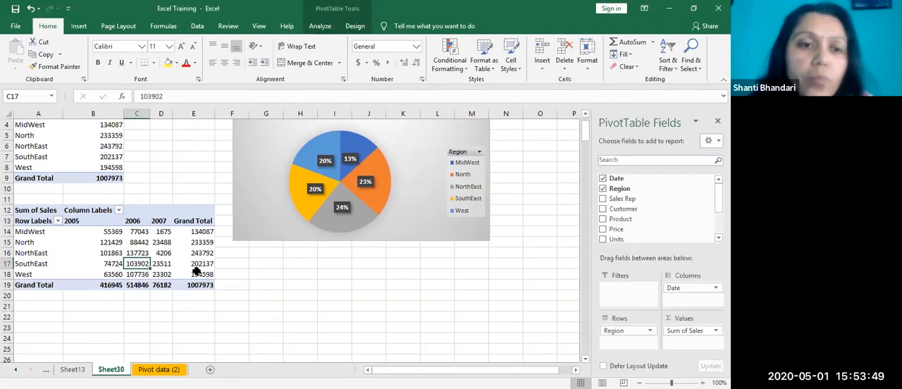
drag(195, 268, 196, 275)
click(77, 253)
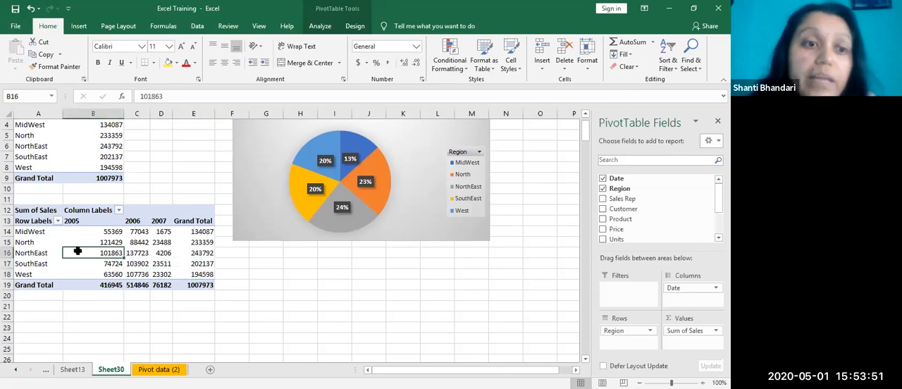
click(135, 252)
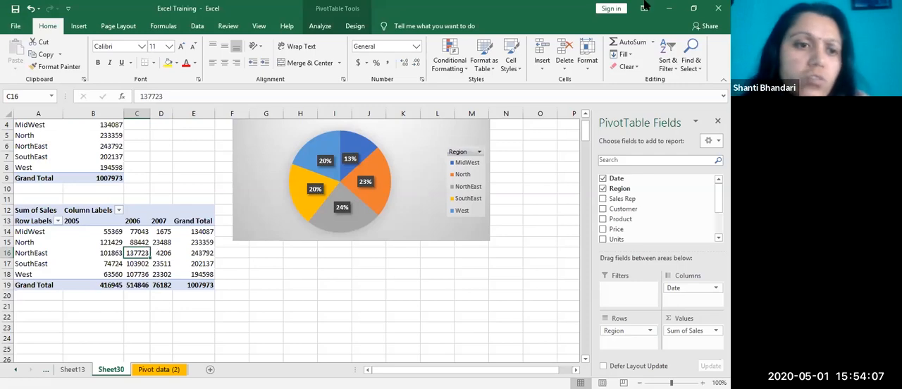
Step: Try to group the lower PivotTable's rows from the North label while the years are in columns
right_click(45, 244)
click(78, 161)
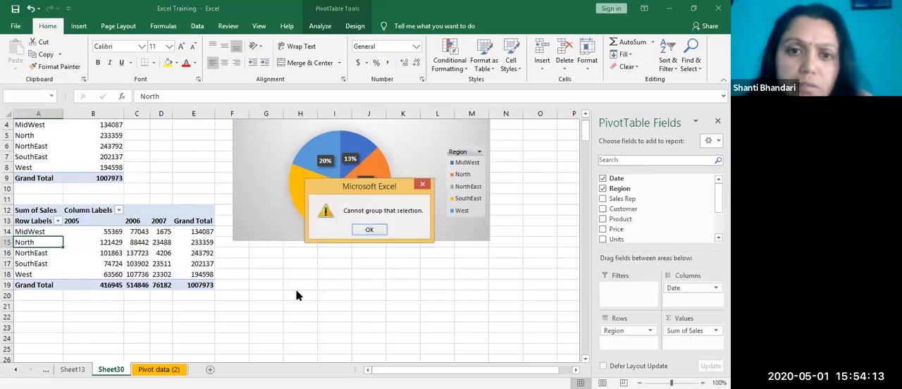
key(Return)
Step: Undo the lower PivotTable's grand totals, yearly column layout, date grouping and Date field
click(131, 265)
key(ctrl+z)
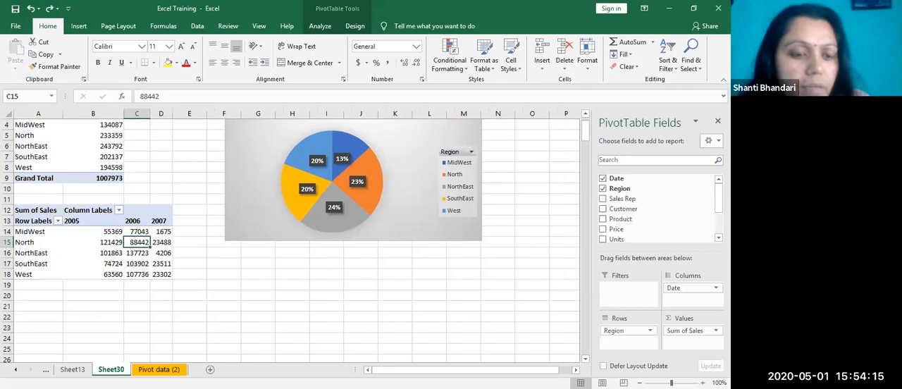
key(ctrl+z)
key(ctrl+z)
key(ctrl+z)
key(ctrl+z)
key(ctrl+z)
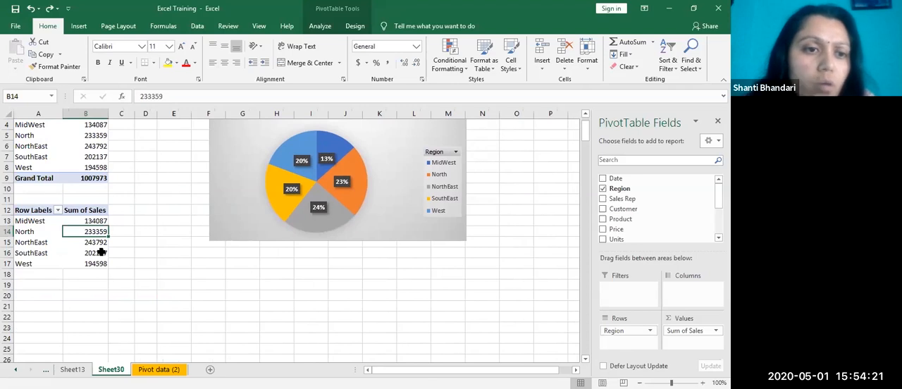
Step: Try to group from the North label again with only Region in the lower PivotTable's rows
right_click(86, 234)
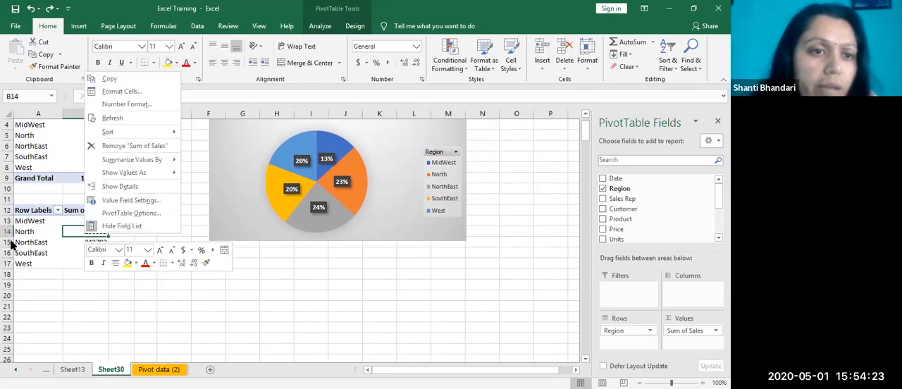
right_click(44, 232)
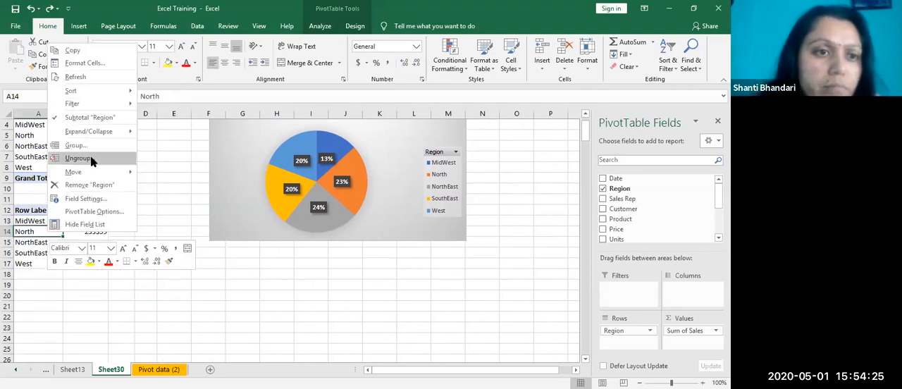
click(91, 146)
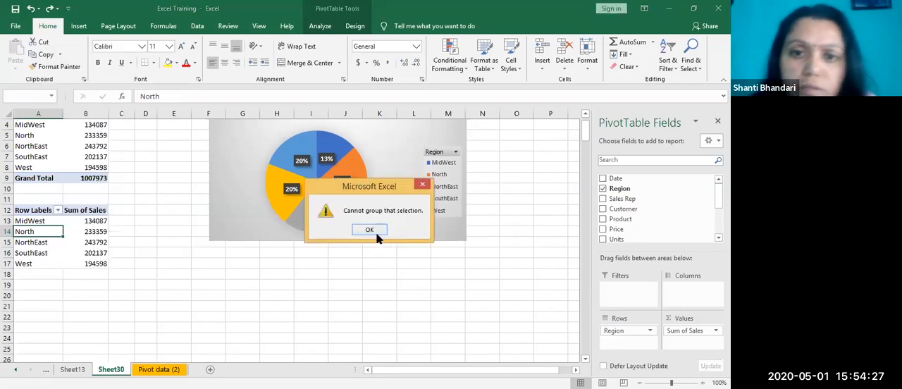
click(369, 230)
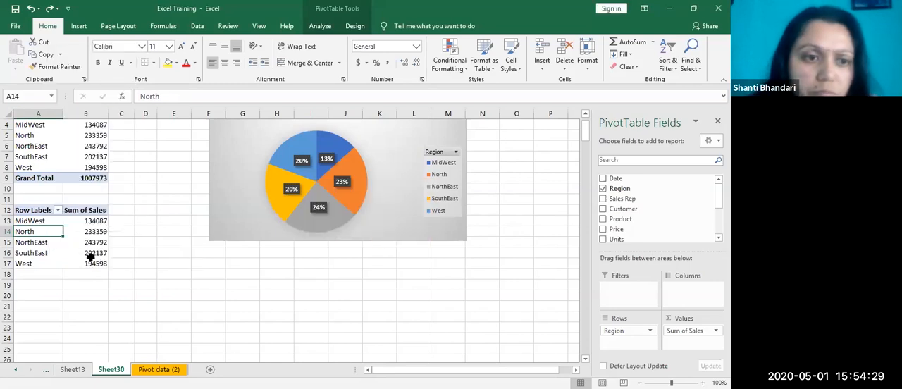
click(91, 264)
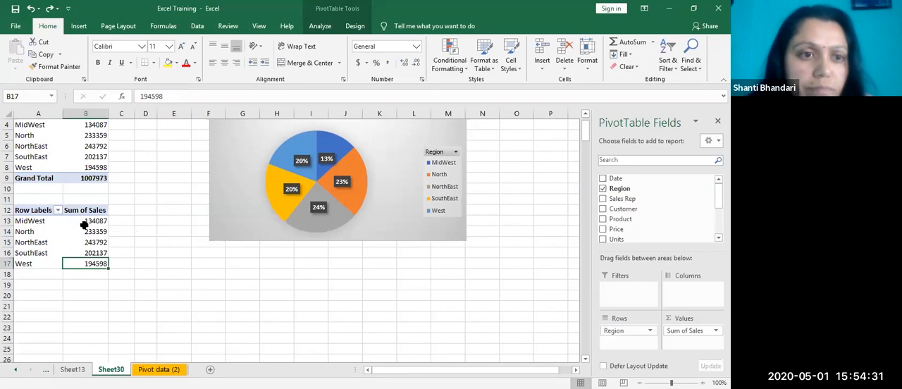
click(84, 225)
right_click(86, 223)
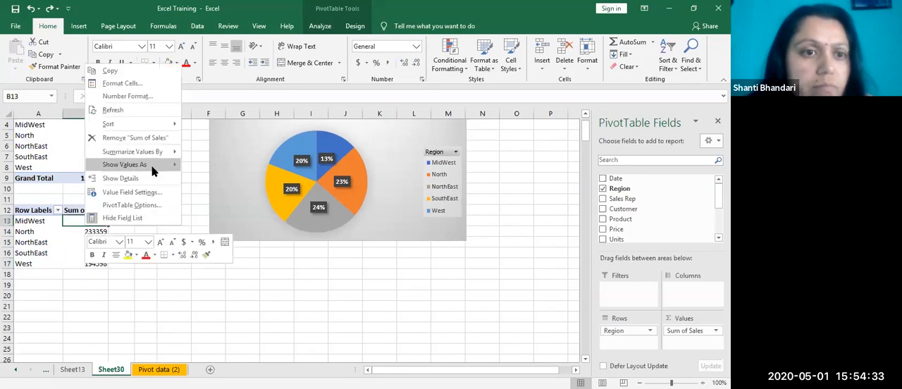
click(35, 228)
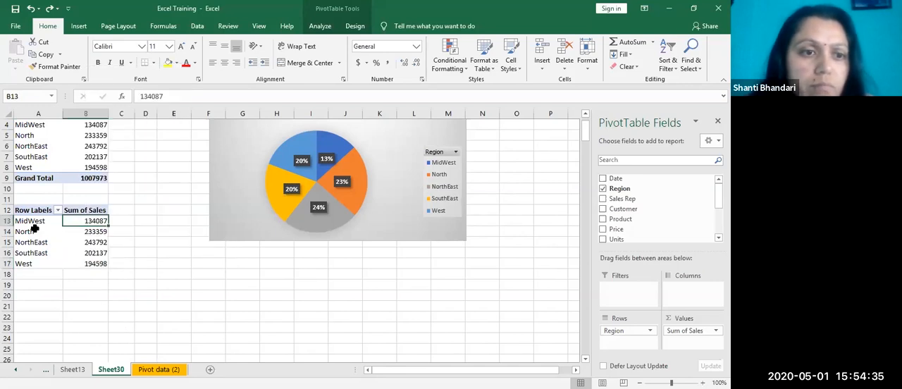
right_click(64, 223)
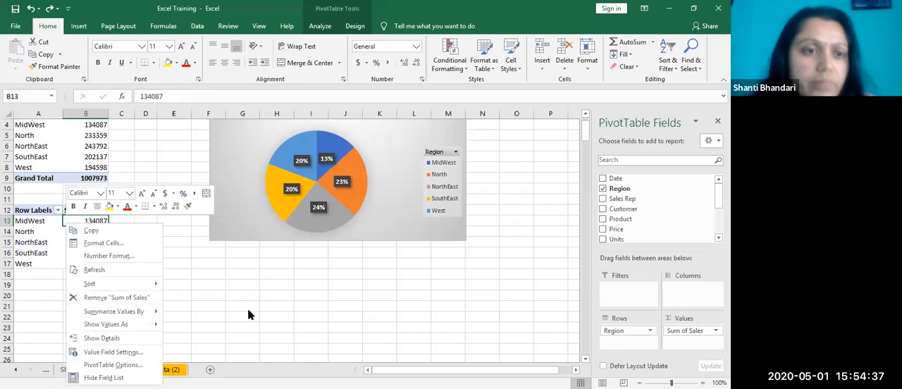
Step: Redo the lower PivotTable's Date field, Years grouping, column layout and grand totals, and check the Sum of Sales and Column Labels headers
key(Escape)
key(ctrl+z)
key(ctrl+z)
key(ctrl+z)
key(ctrl+z)
key(ctrl+z)
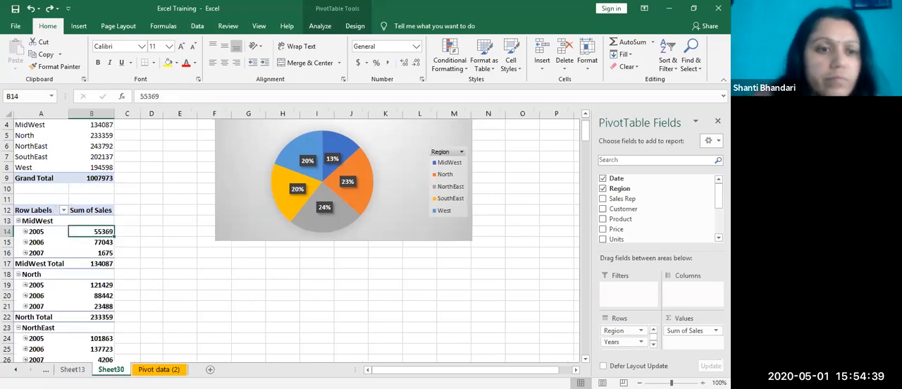
key(ctrl+z)
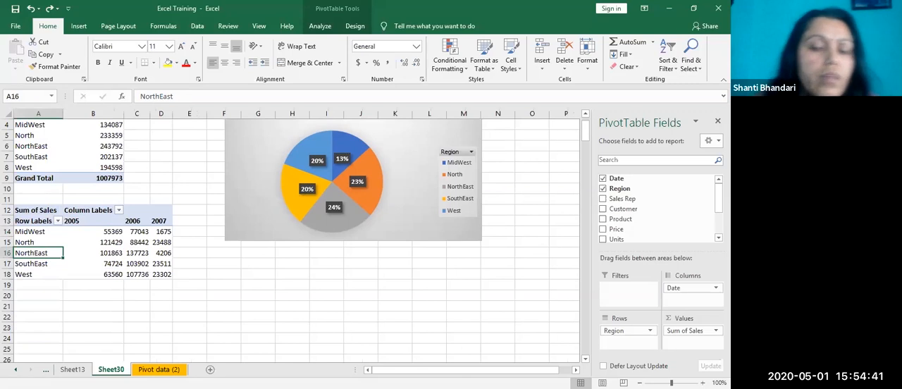
key(ctrl+z)
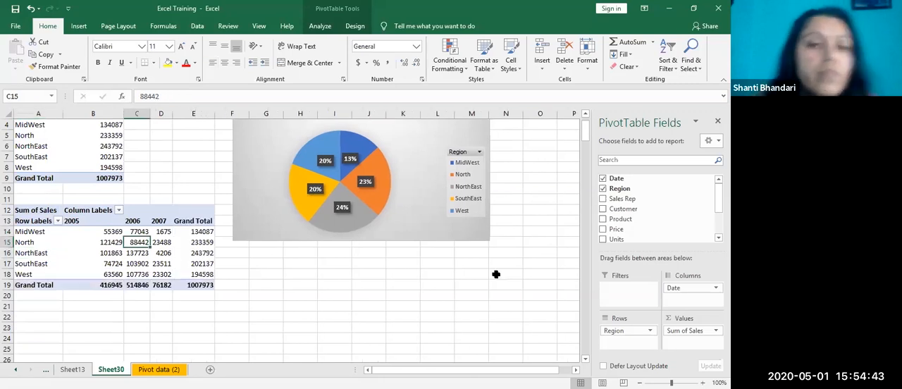
click(49, 211)
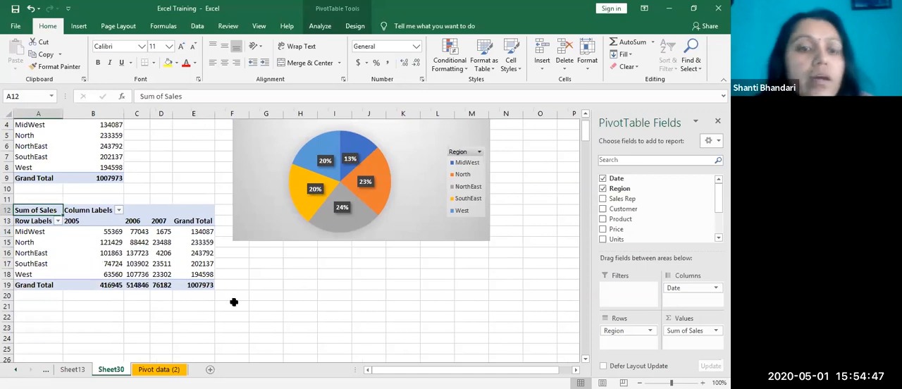
click(103, 211)
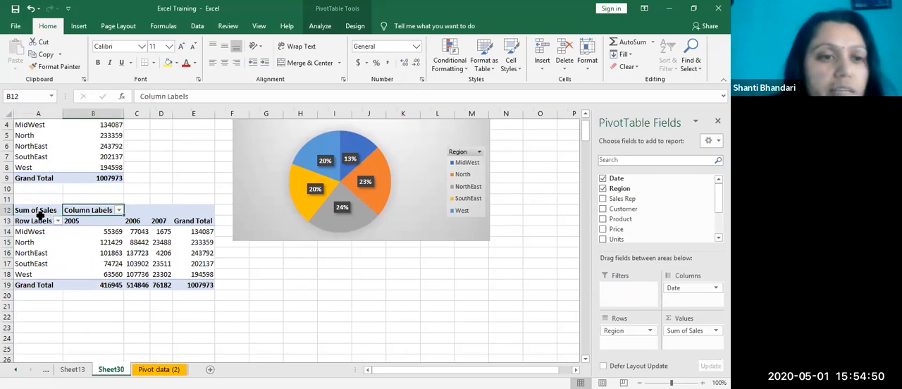
click(194, 220)
double_click(194, 221)
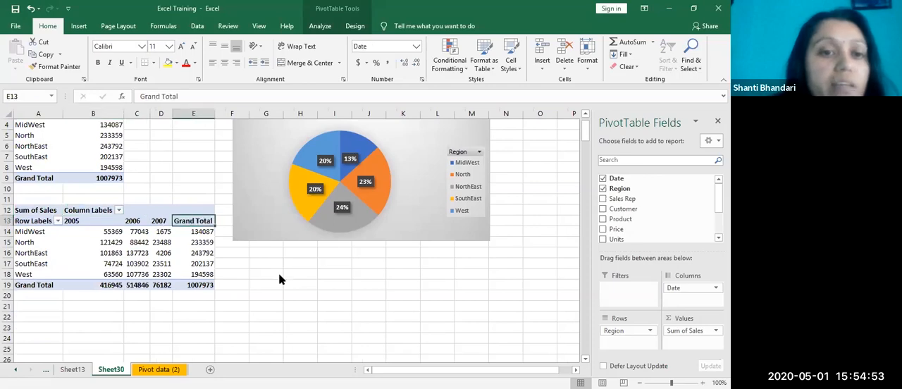
click(372, 232)
click(192, 274)
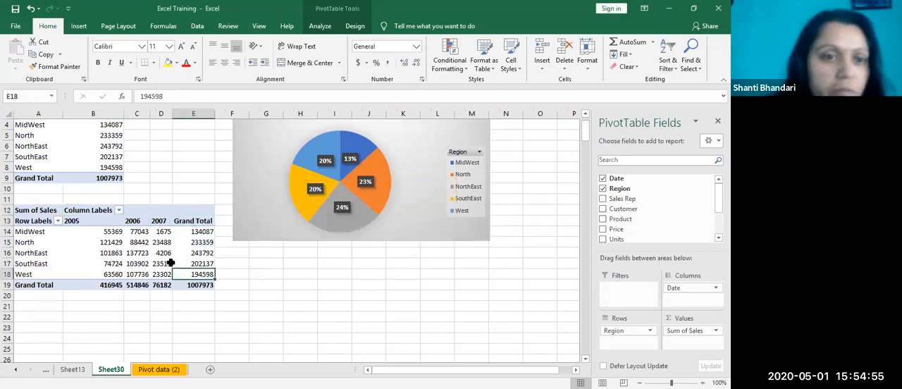
Step: Set the custom name of the upper PivotTable's Sum of Sales value field to Total Sales
scroll(180, 272, up, 1)
double_click(93, 146)
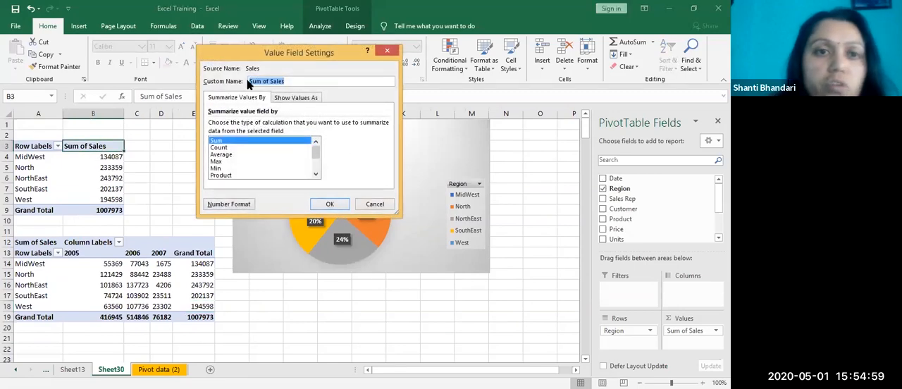
drag(271, 81, 244, 81)
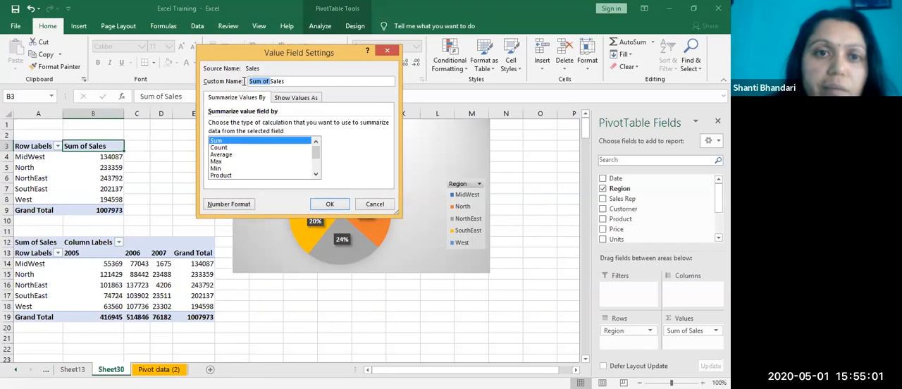
text(Total)
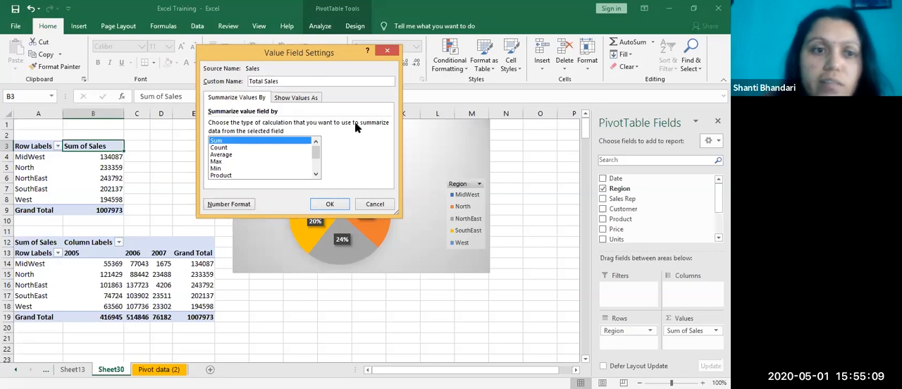
click(331, 205)
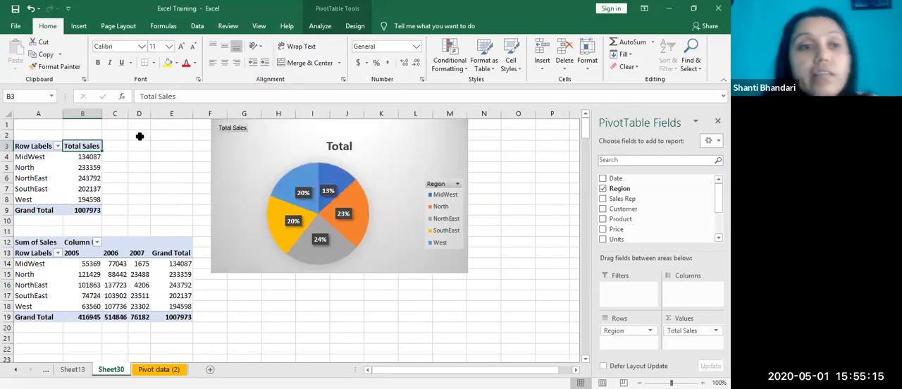
click(139, 189)
Step: Rename the Row Labels header of the upper PivotTable to Region
click(27, 145)
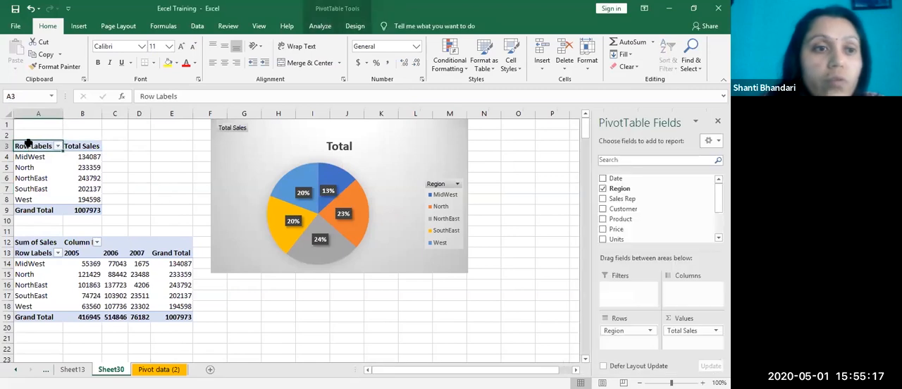
double_click(29, 143)
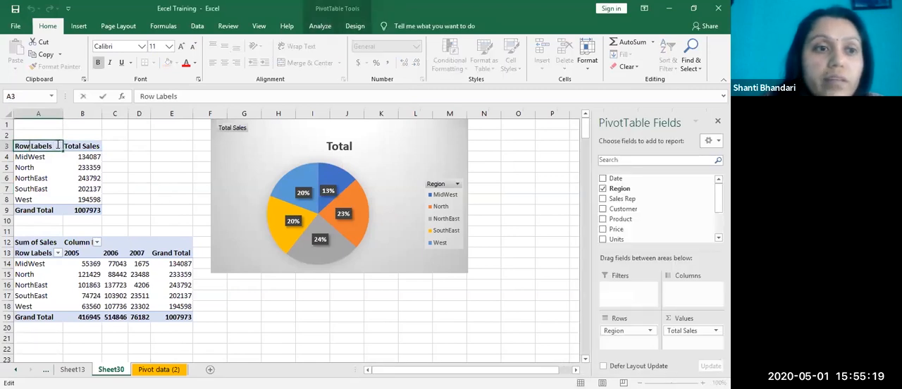
drag(58, 145, 6, 139)
text(Re)
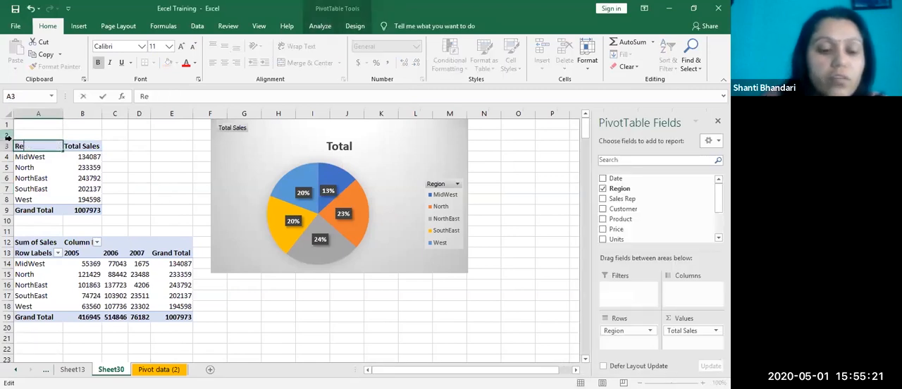
text(gion)
key(Return)
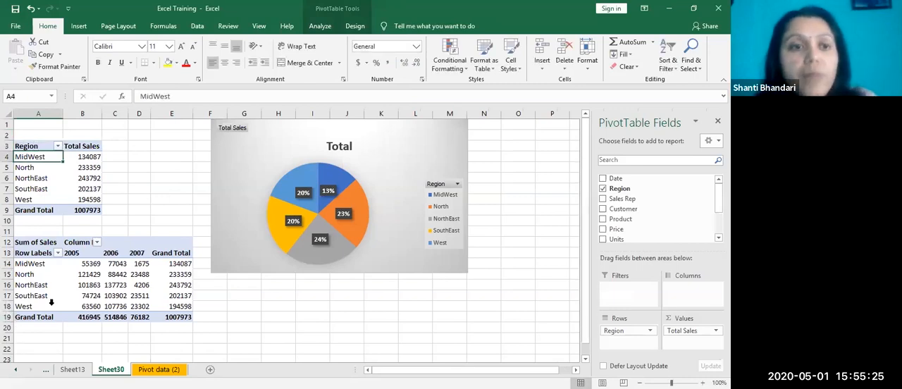
click(137, 179)
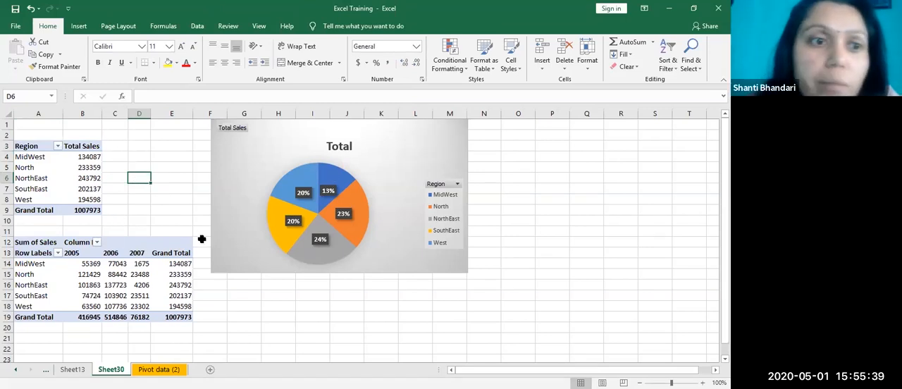
click(137, 199)
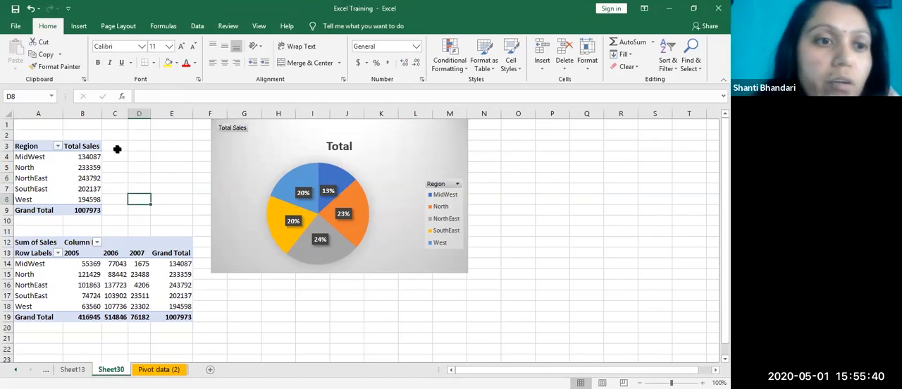
click(77, 146)
click(177, 242)
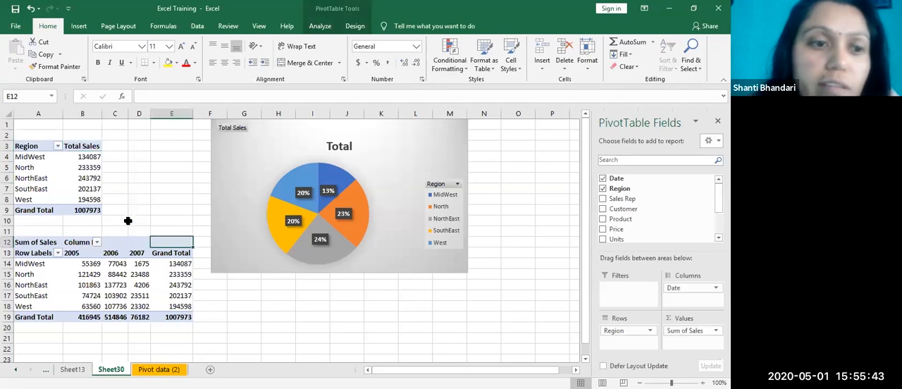
click(105, 230)
click(41, 242)
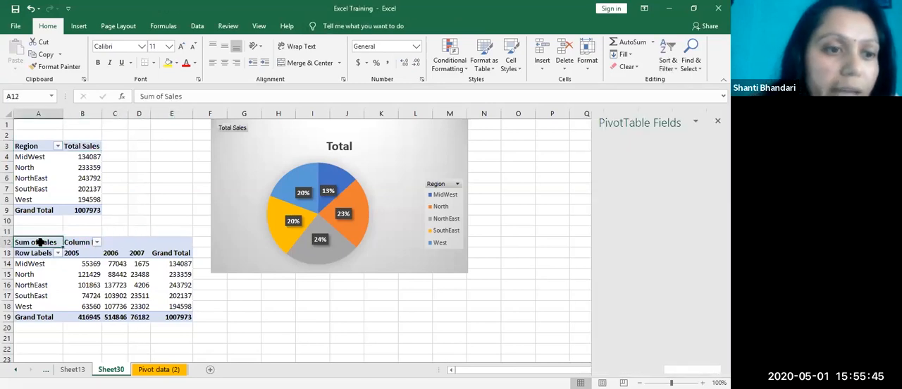
Step: Set the custom name of the upper PivotTable's sales value field to Actual Sales
click(82, 147)
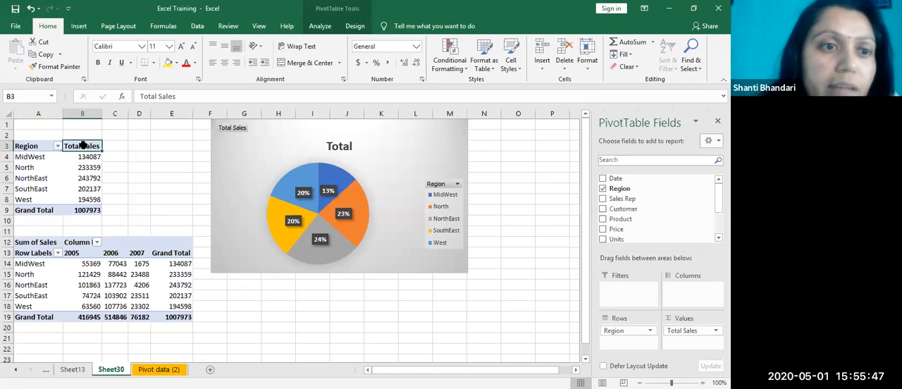
double_click(82, 145)
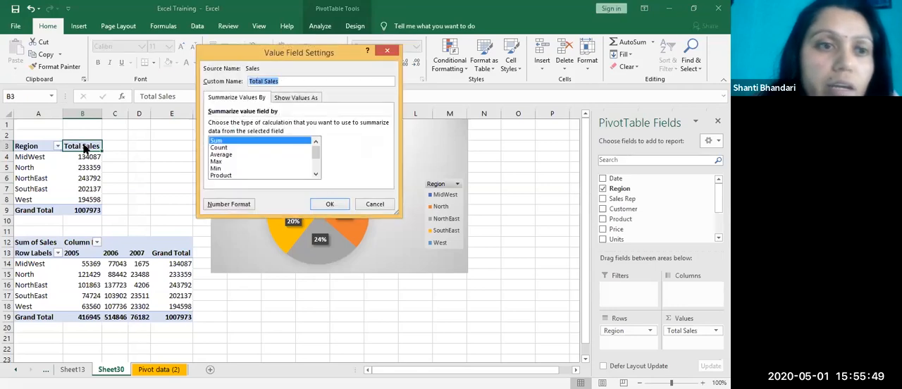
click(289, 80)
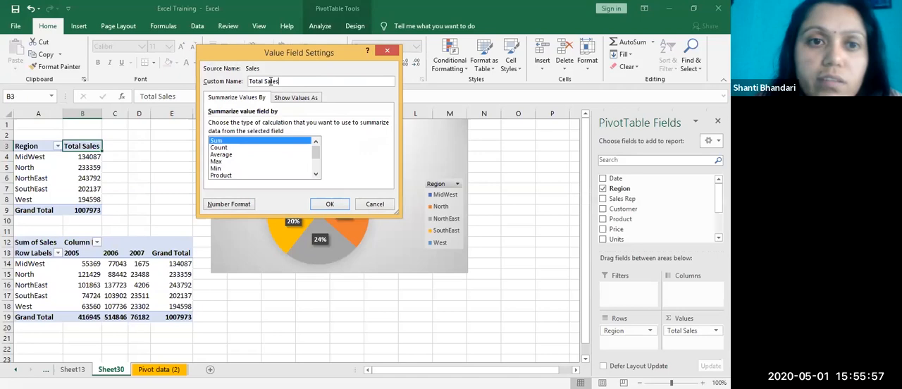
drag(264, 82, 242, 81)
key(BackSpace)
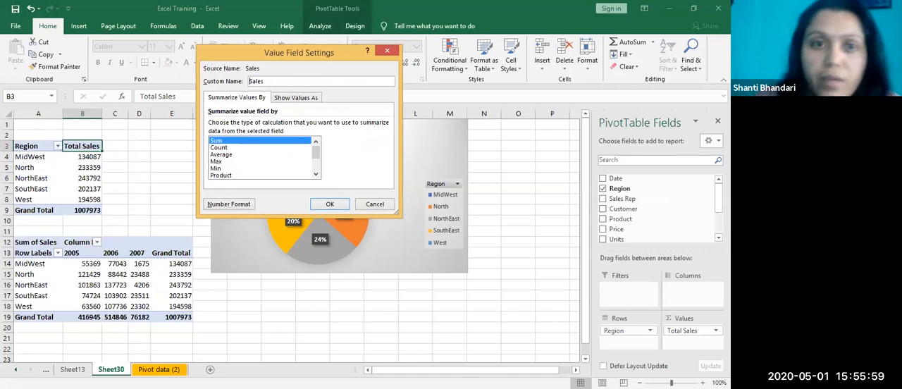
text(Actual)
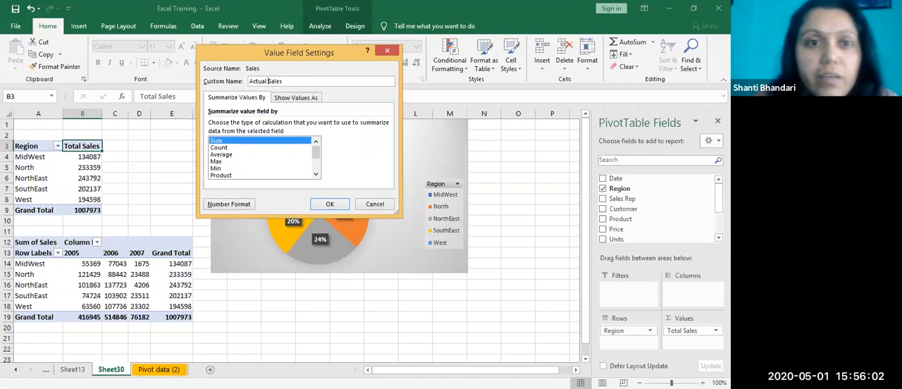
click(330, 205)
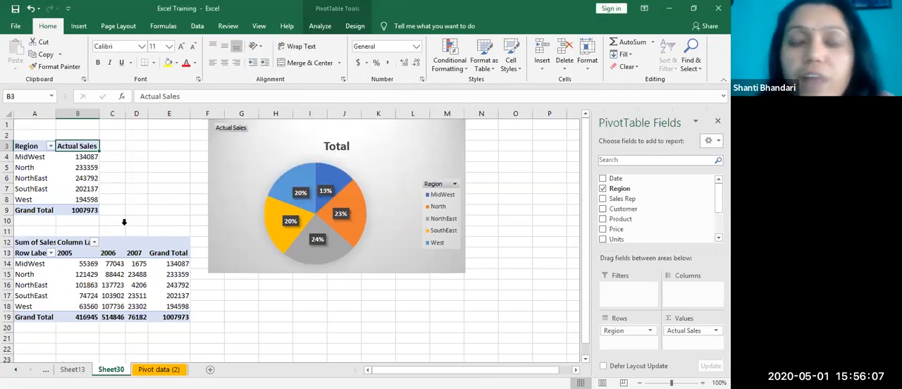
click(136, 188)
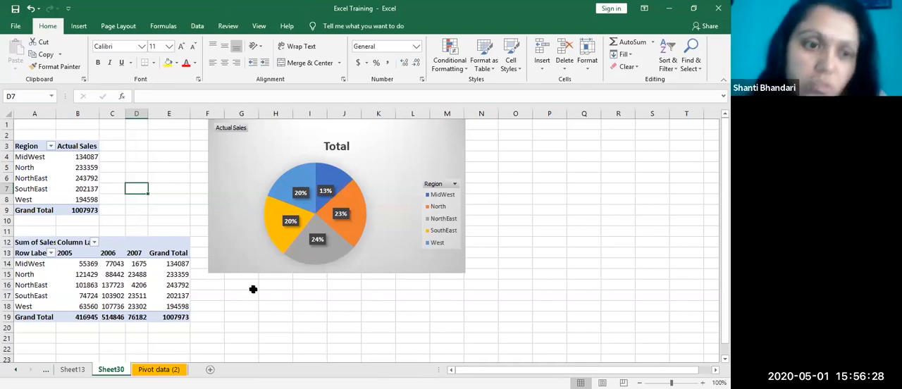
drag(28, 146, 77, 211)
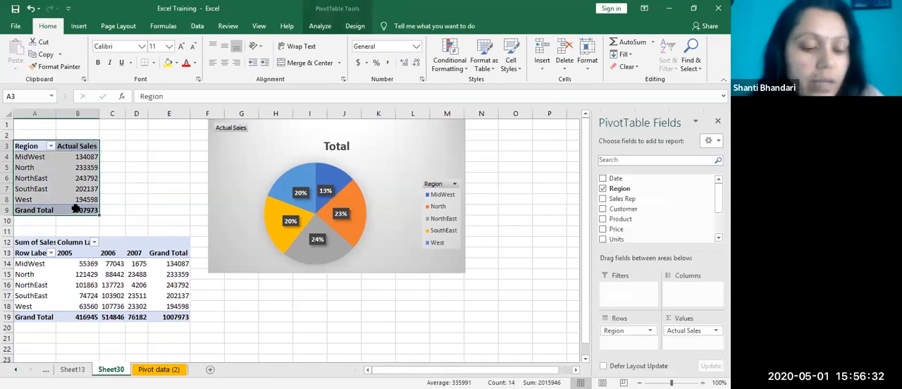
key(ctrl+c)
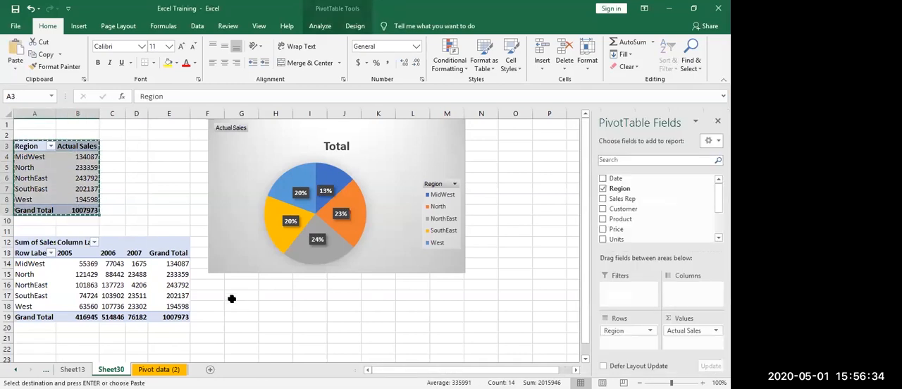
scroll(180, 295, down, 7)
scroll(116, 249, up, 3)
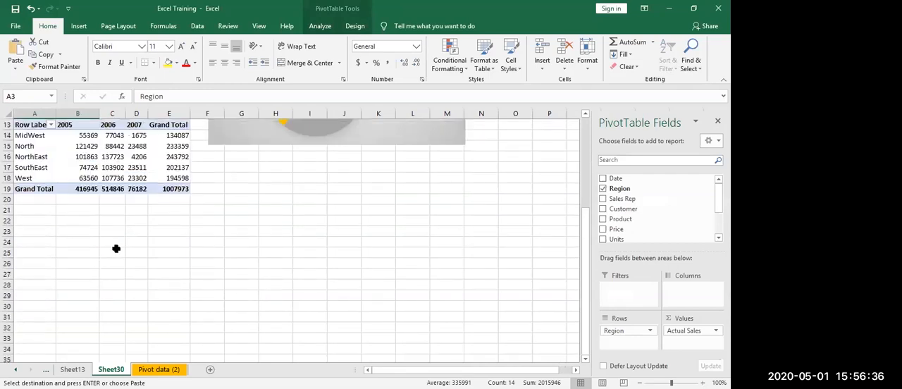
click(51, 242)
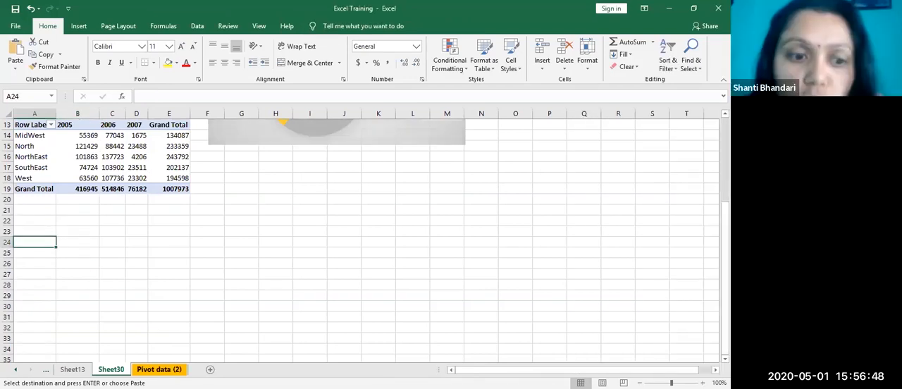
Step: Create a PivotTable on a new worksheet from the Pivot data (2) range $A$1:$J$217
click(159, 369)
click(472, 249)
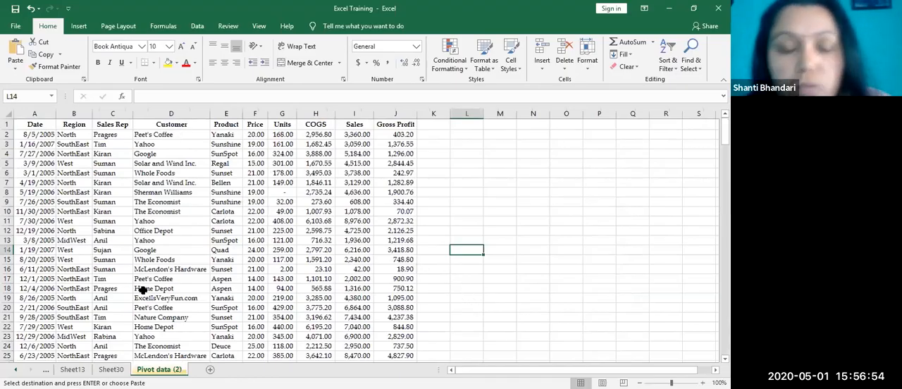
click(221, 219)
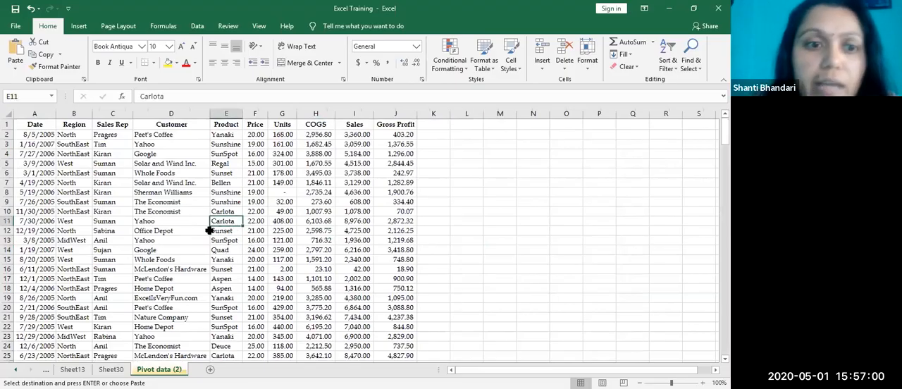
click(79, 26)
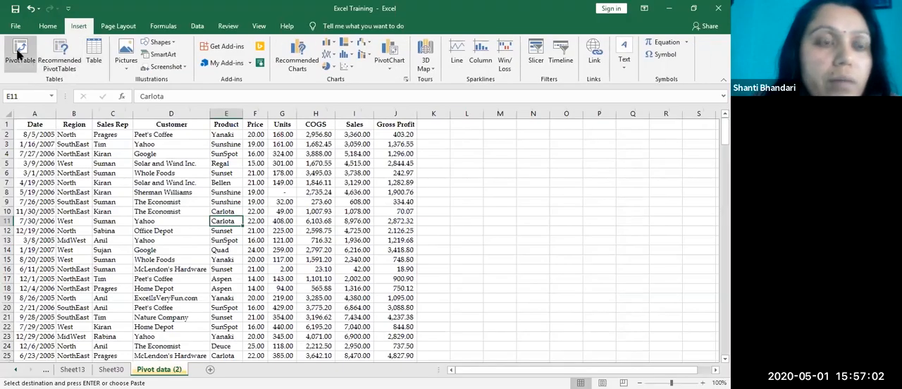
click(20, 54)
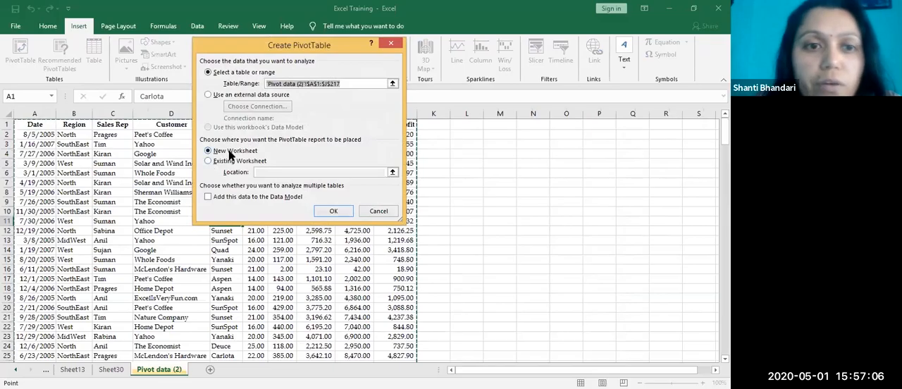
click(344, 210)
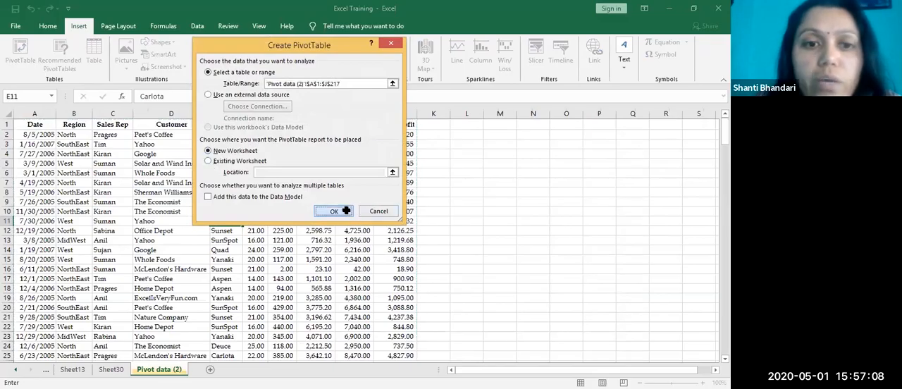
click(101, 206)
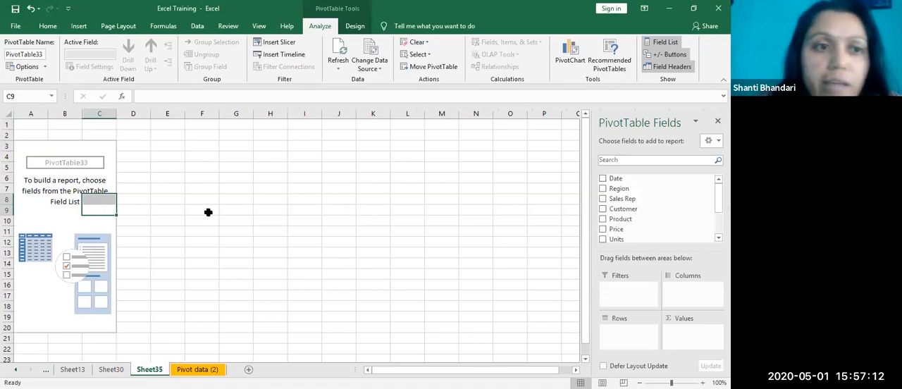
Step: Add Region to the new PivotTable's rows and Sales to its values
click(603, 189)
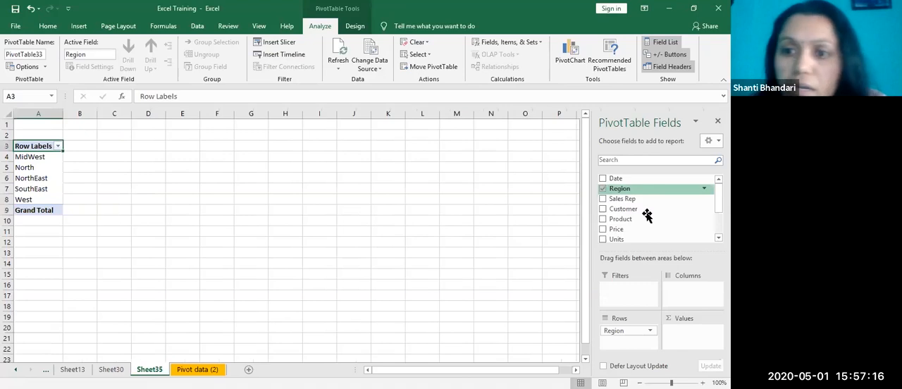
scroll(645, 235, down, 2)
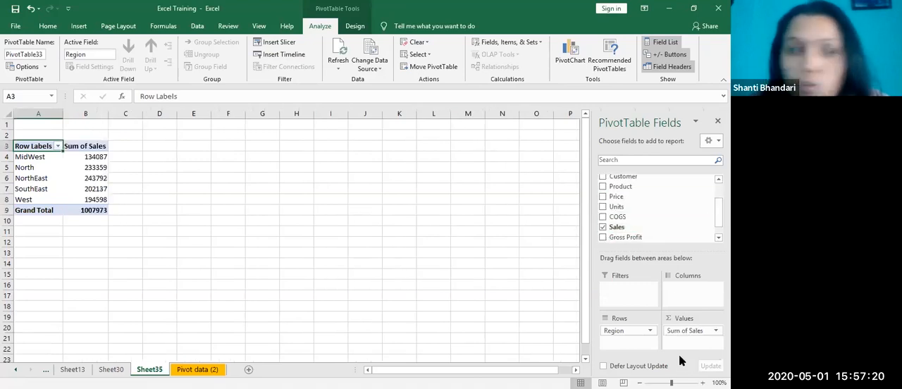
click(83, 157)
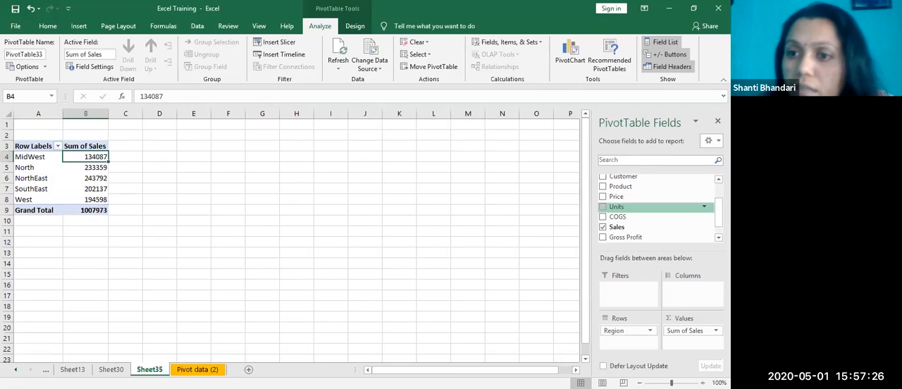
scroll(655, 208, up, 1)
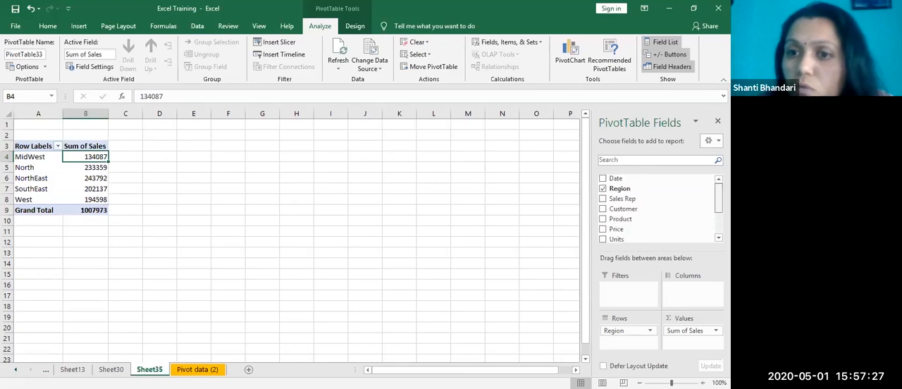
Step: Add the Date field to the new PivotTable's rows beneath Region and review the resulting breakdown
click(603, 180)
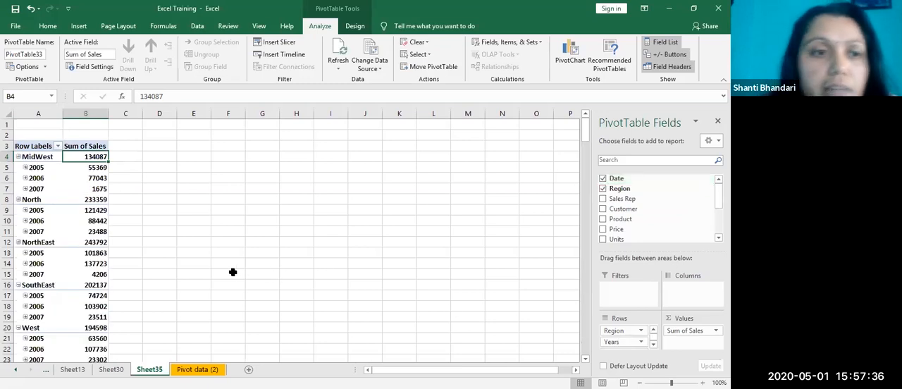
scroll(104, 247, down, 4)
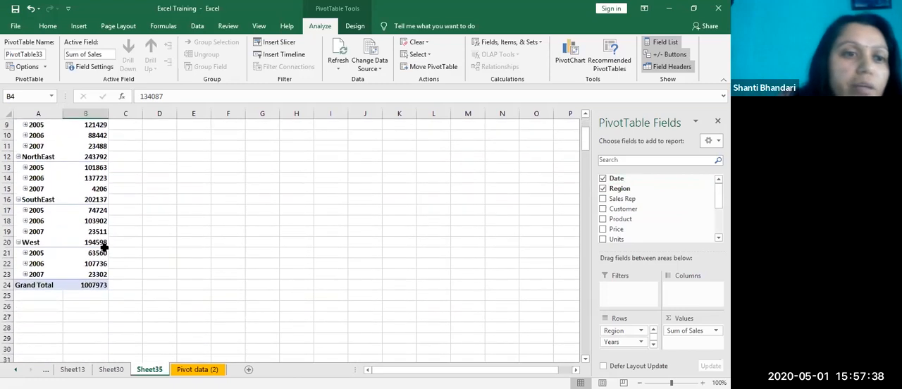
scroll(131, 261, up, 4)
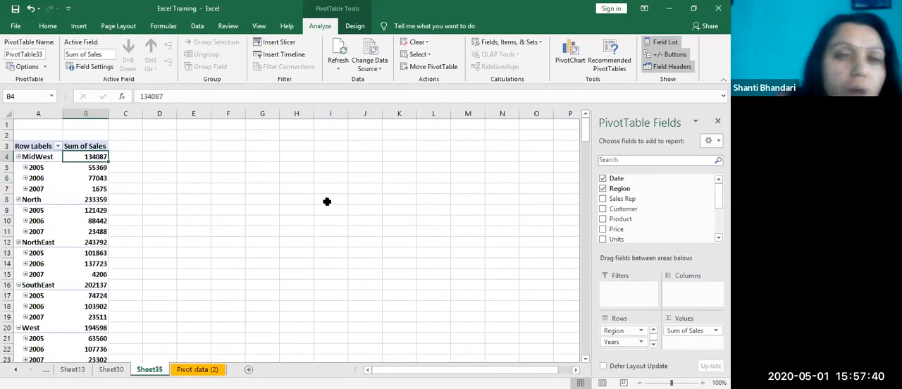
Step: Remove the Date, Years and Quarters fields from the PivotTable's rows
mouse_move(608, 181)
mouse_down()
mouse_move(635, 347)
mouse_move(624, 343)
mouse_move(631, 198)
mouse_move(612, 185)
mouse_up()
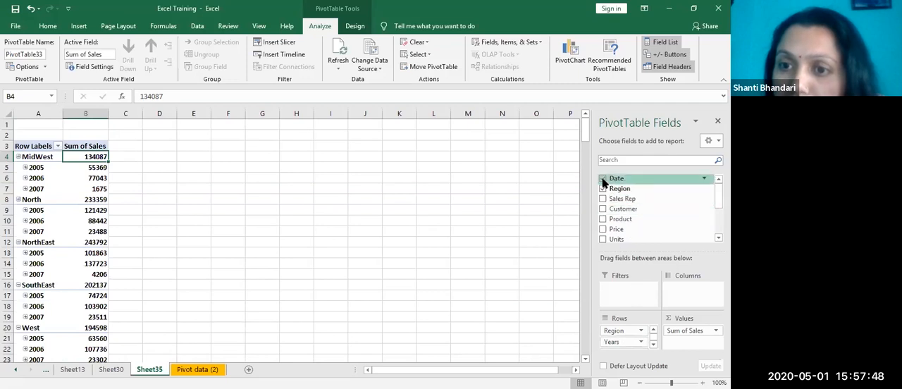
click(566, 294)
click(71, 187)
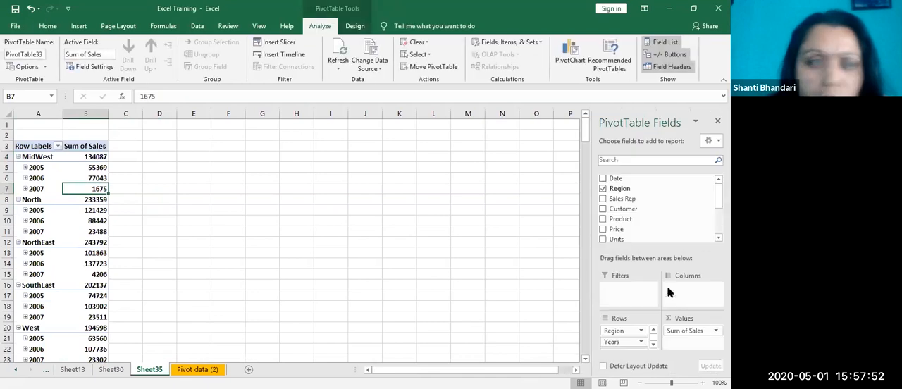
drag(612, 346, 536, 322)
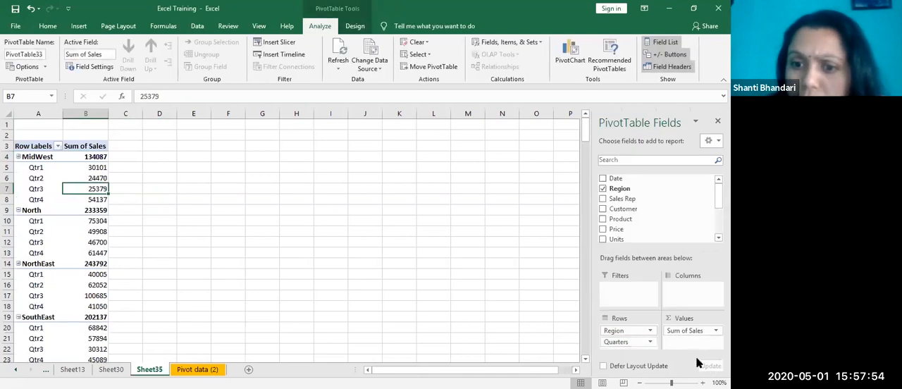
drag(607, 344, 581, 351)
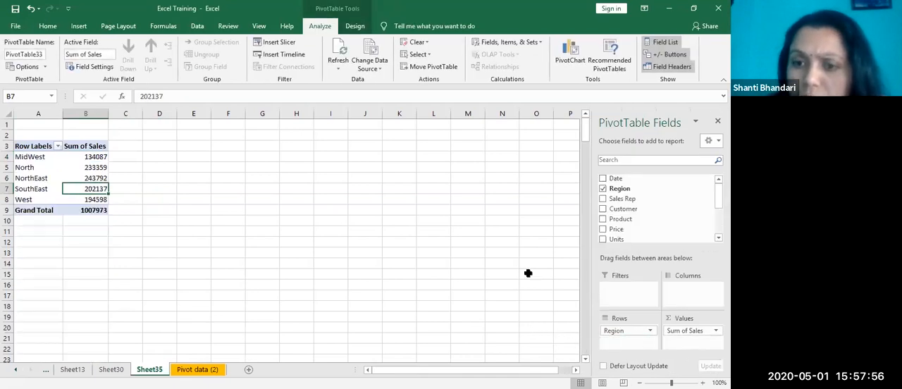
Step: Add Date to the rows again, expand 2005 under MidWest into quarters, and review the row fields
click(604, 180)
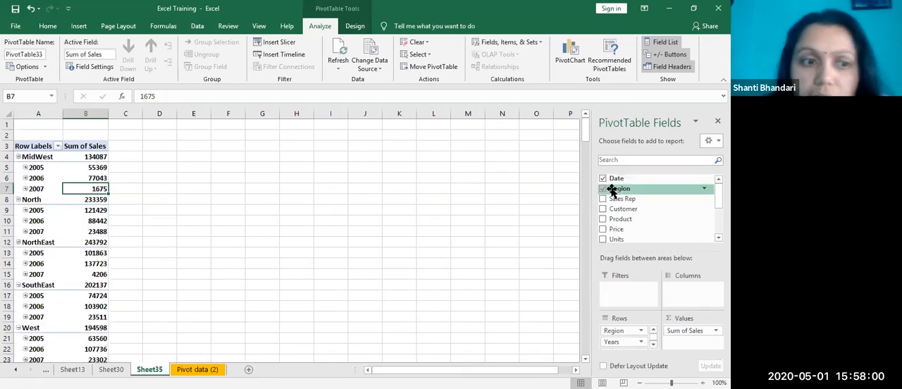
click(653, 344)
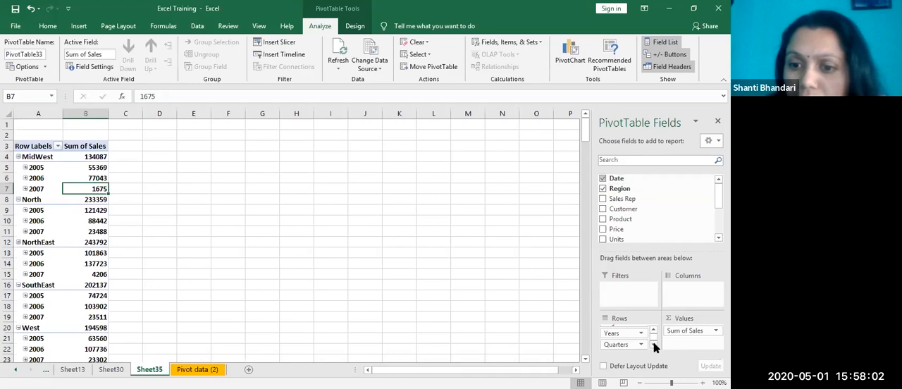
click(26, 168)
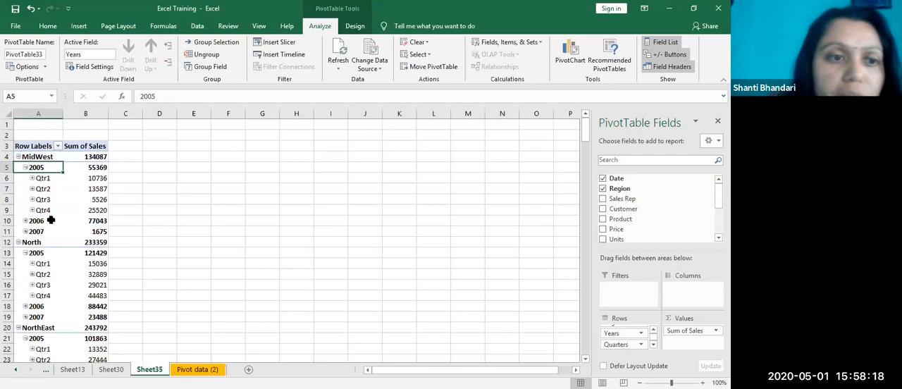
click(653, 345)
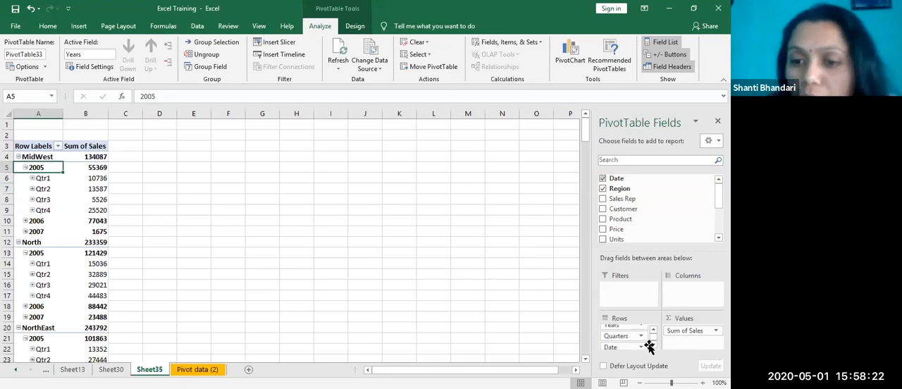
click(706, 179)
click(702, 178)
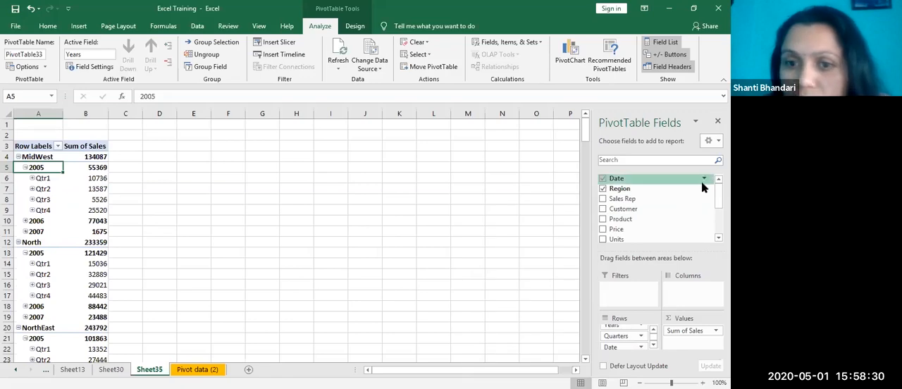
click(706, 180)
click(650, 341)
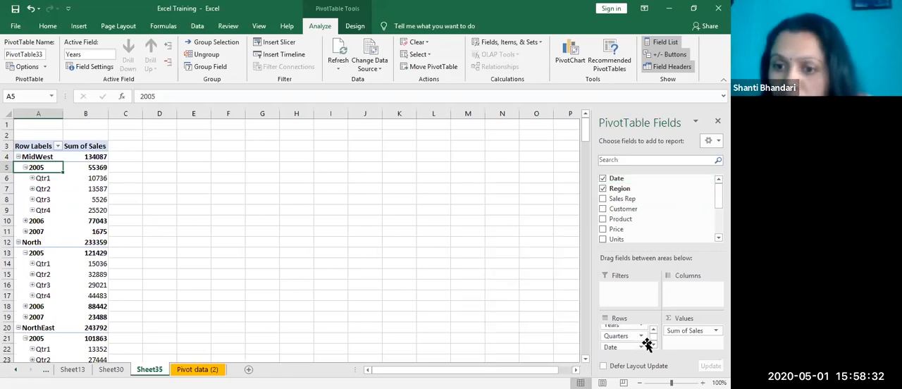
click(653, 330)
click(653, 330)
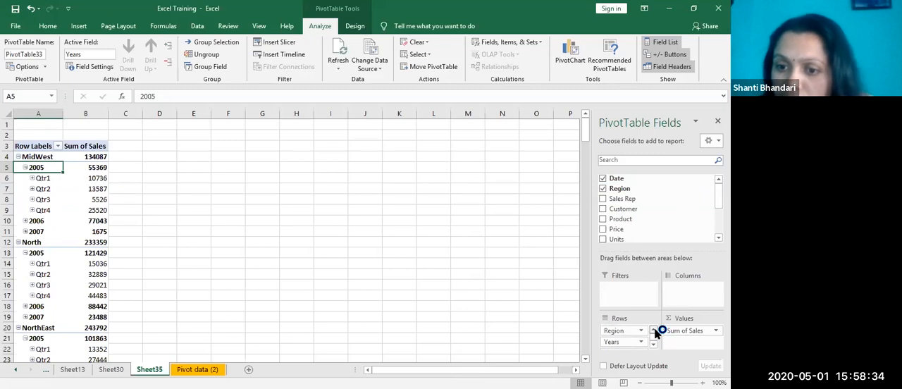
Step: Rearrange the date fields so that Years and Quarters are removed and the monthly Date field sits in columns
drag(617, 341, 693, 303)
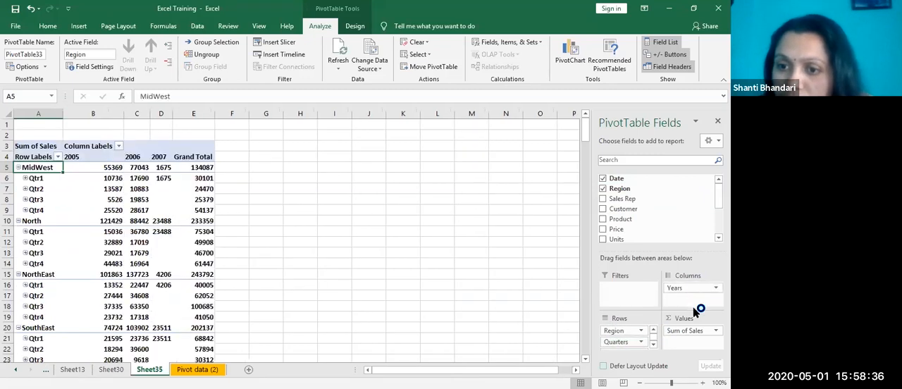
drag(617, 342, 548, 322)
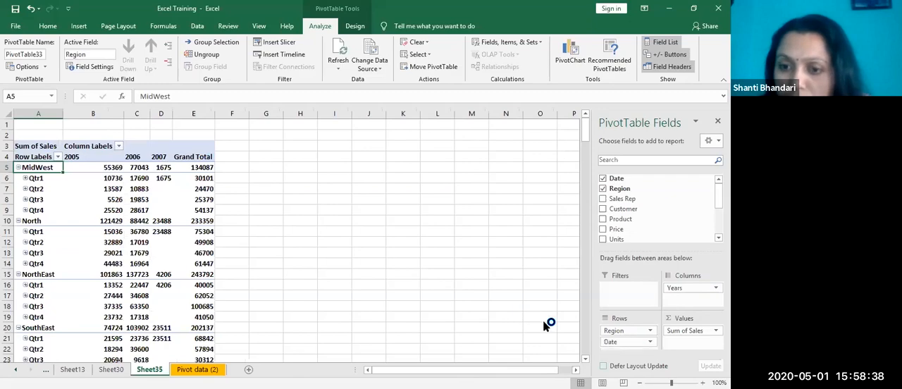
drag(613, 342, 519, 279)
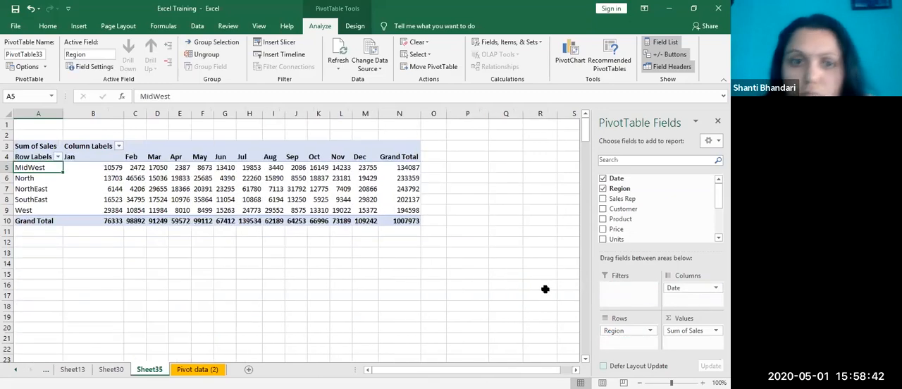
Step: Remove the monthly Date field from the PivotTable's columns
click(487, 330)
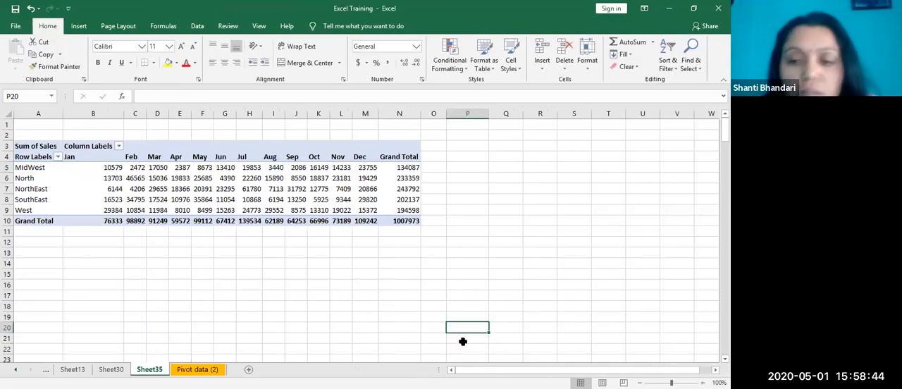
click(367, 201)
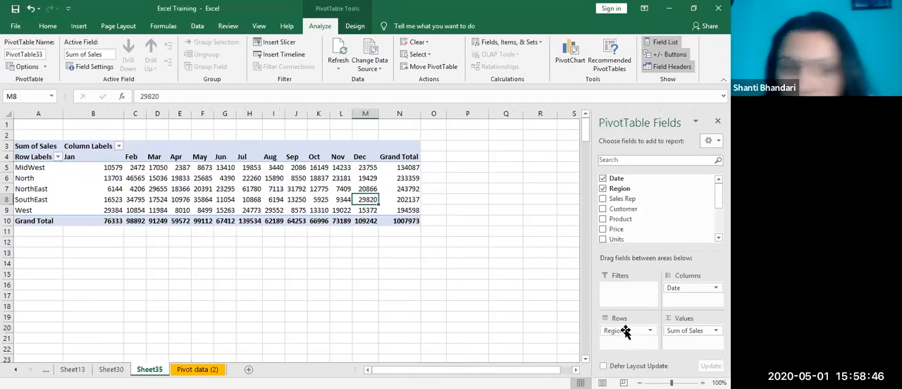
click(682, 289)
drag(679, 288, 523, 285)
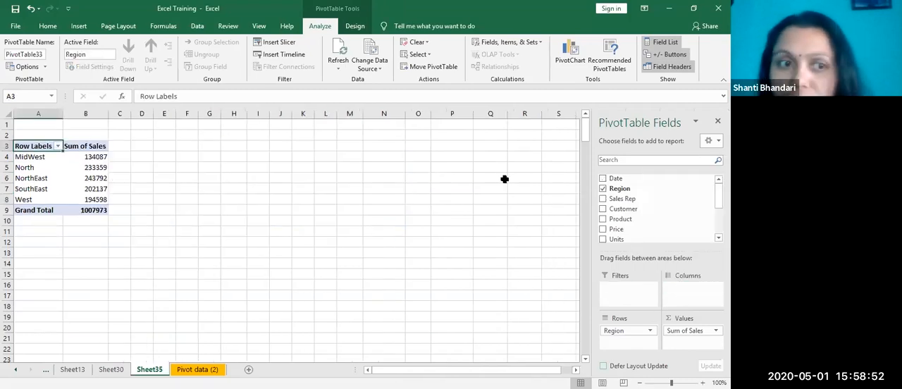
Step: Add the Date field to the rows and group its dates by Years only, without Months and Quarters
click(604, 179)
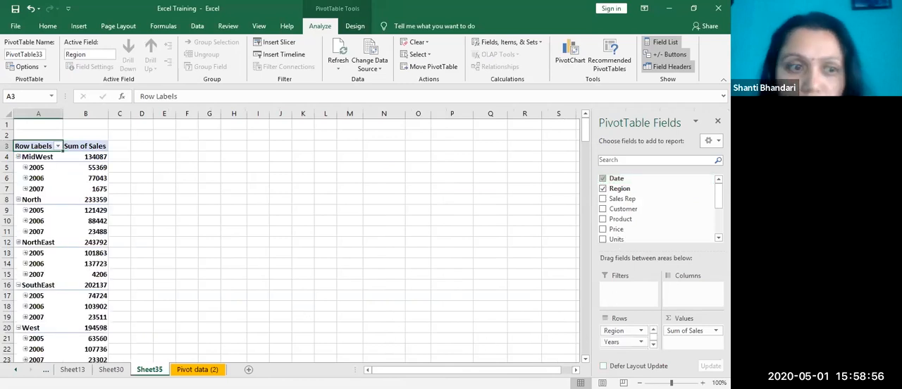
click(31, 168)
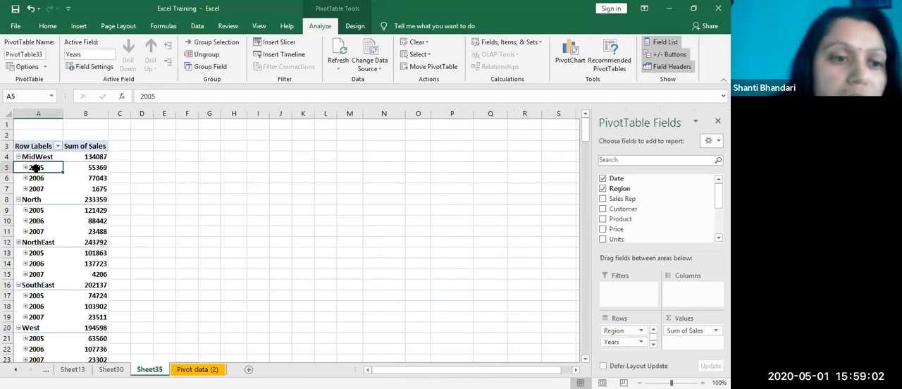
right_click(35, 169)
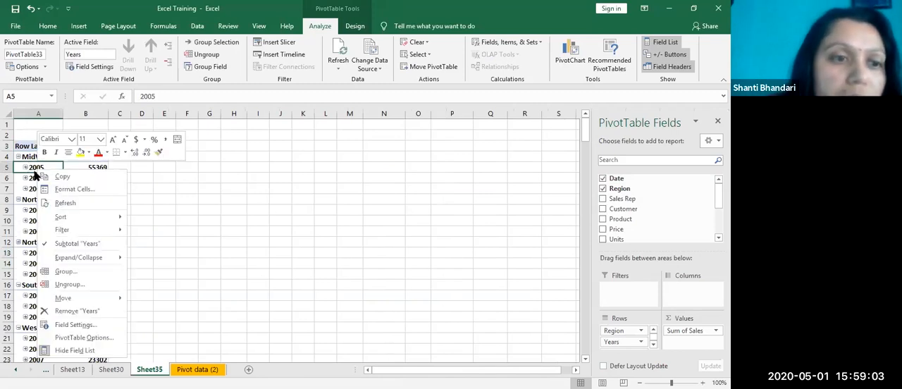
click(64, 272)
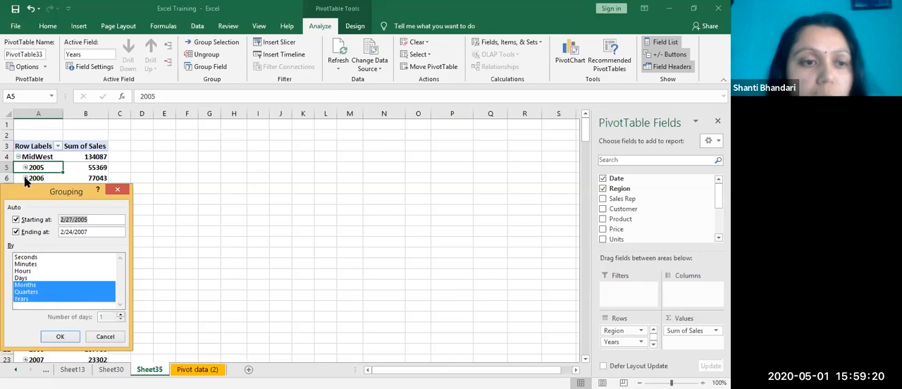
click(38, 286)
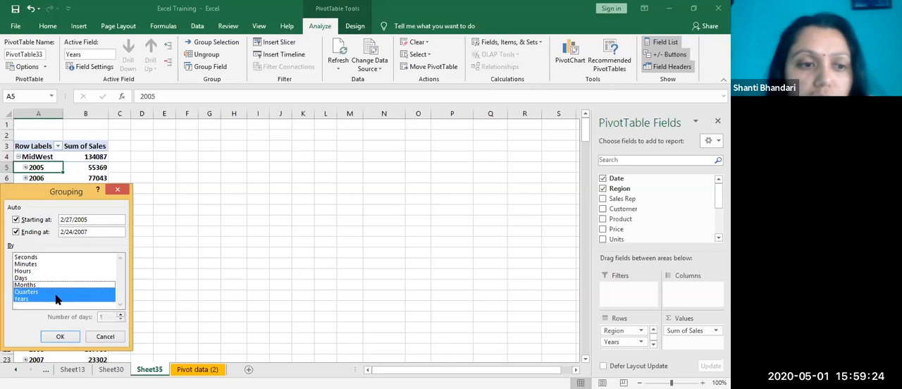
click(55, 292)
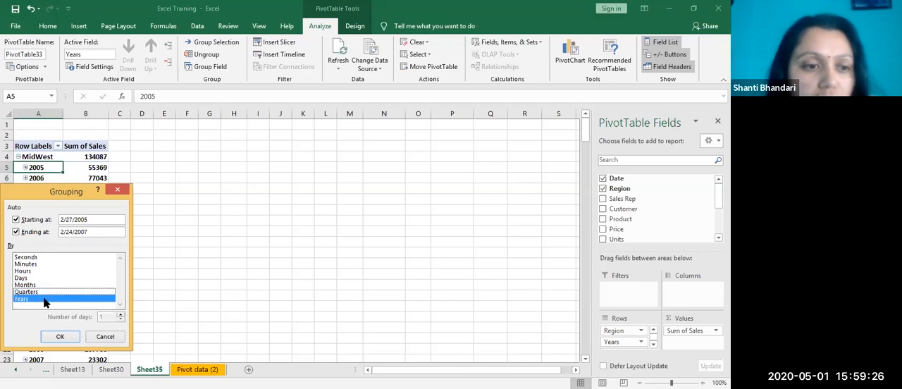
click(62, 337)
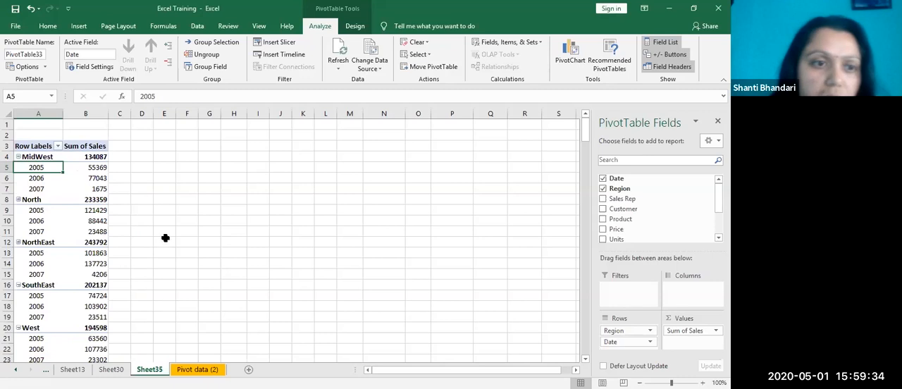
Step: Move the year-grouped Date field from the rows to the columns
scroll(166, 237, down, 5)
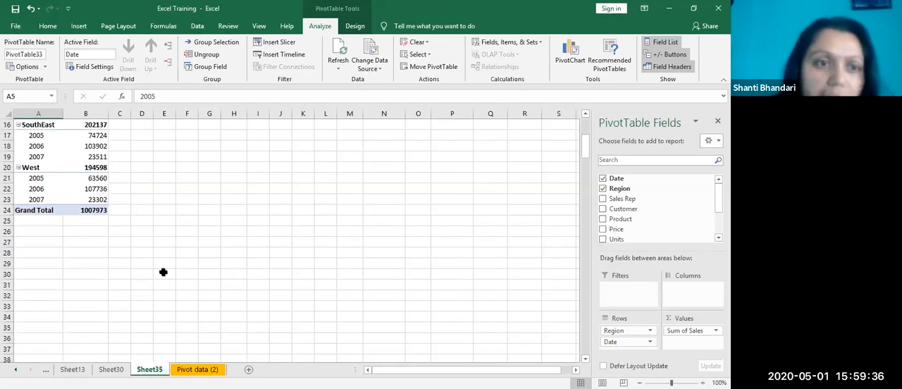
scroll(165, 272, up, 5)
drag(629, 344, 681, 293)
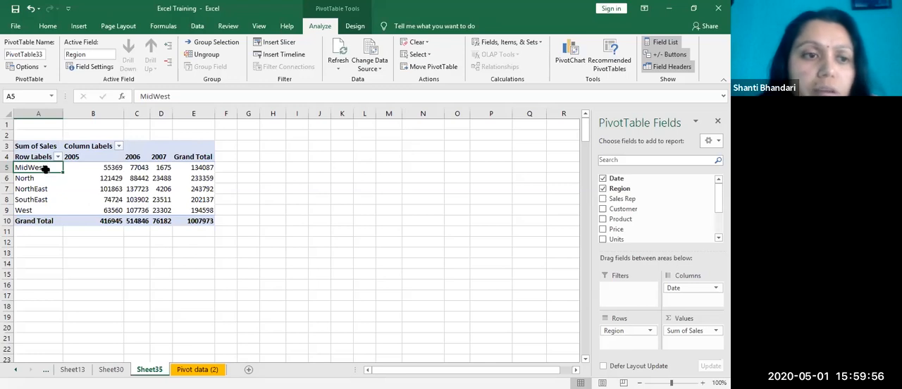
click(162, 177)
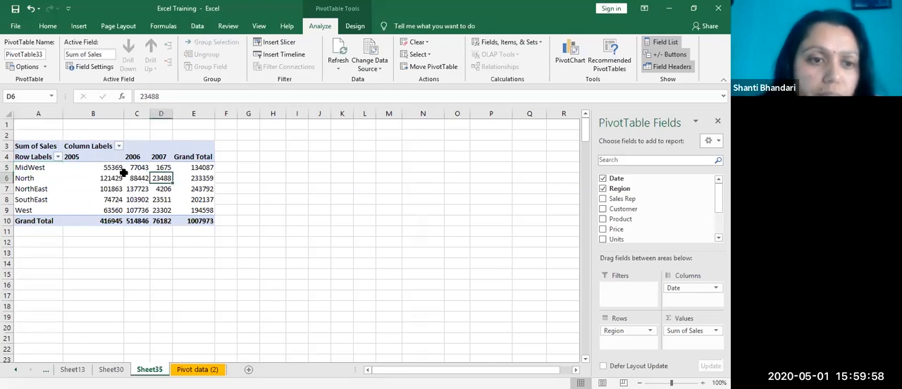
right_click(125, 174)
key(Escape)
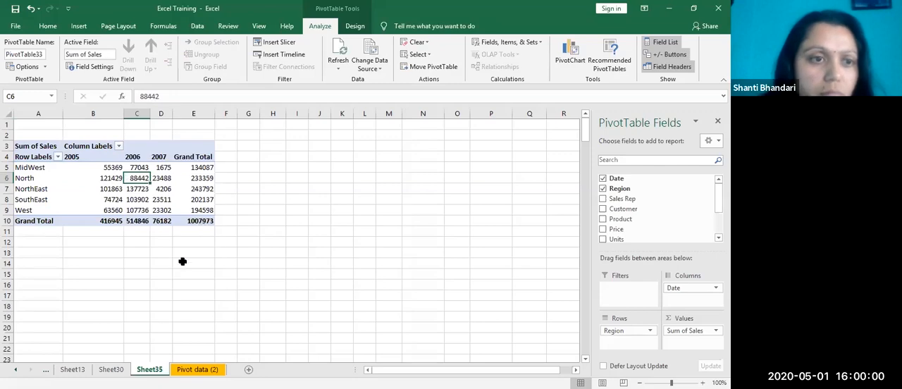
click(35, 147)
drag(35, 147, 242, 233)
key(ctrl+c)
click(36, 263)
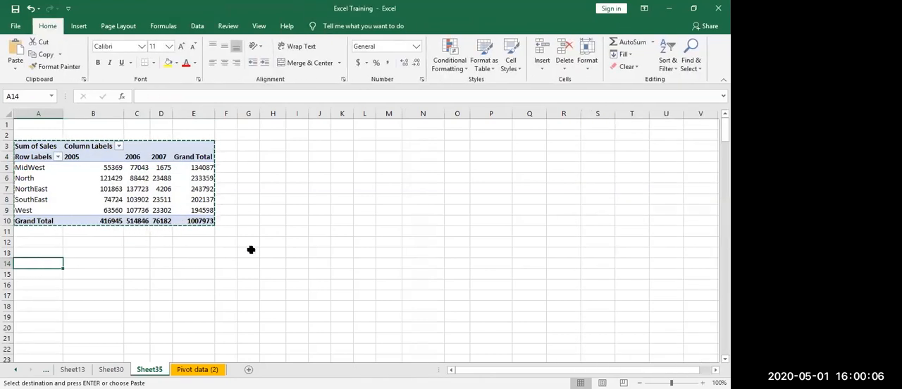
key(Escape)
click(317, 219)
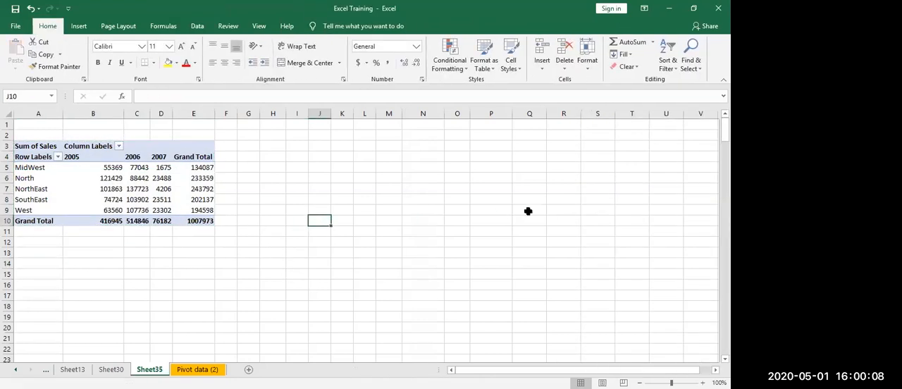
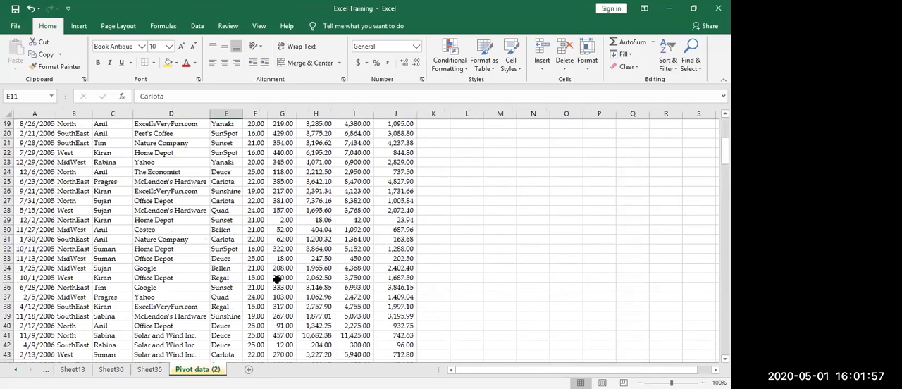
Step: Insert five blank rows above row 208, near the end of the data on the Pivot data (2) sheet
scroll(213, 299, down, 20)
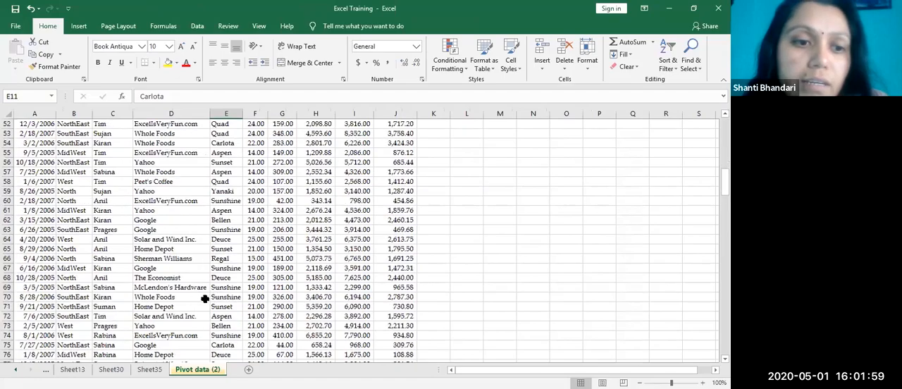
scroll(194, 286, down, 7)
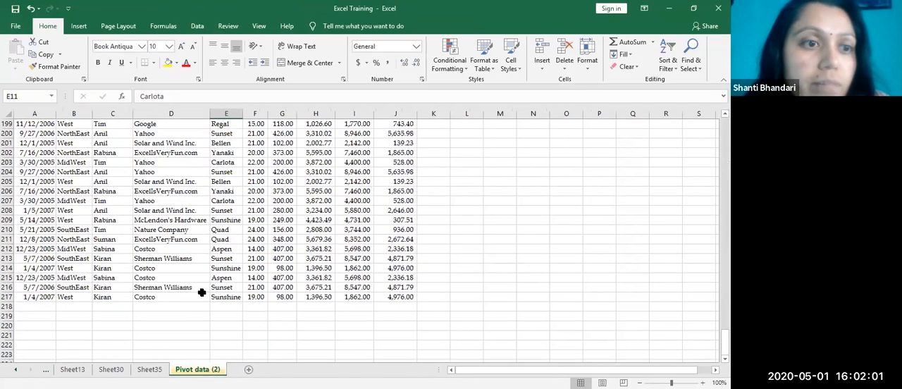
click(5, 297)
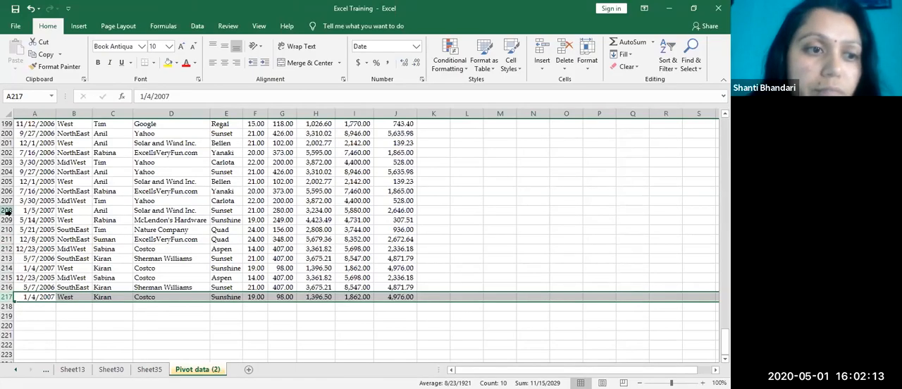
drag(9, 210, 9, 249)
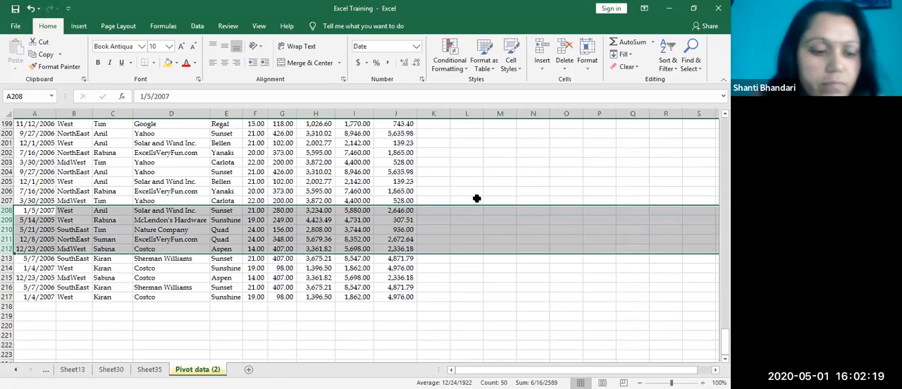
right_click(78, 225)
click(104, 307)
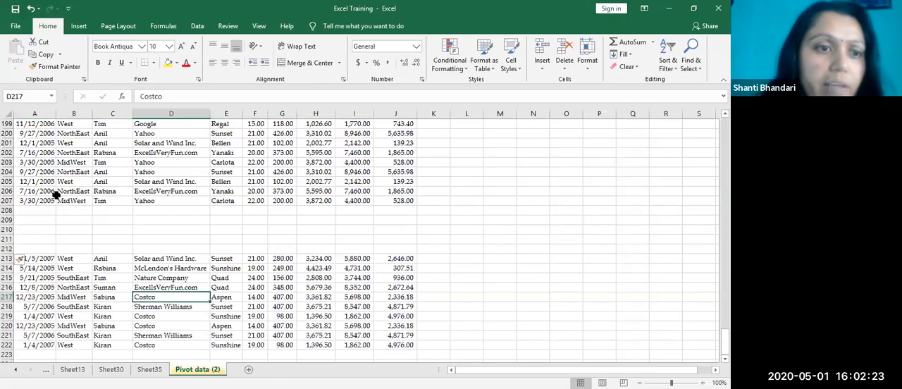
Step: Copy the records in rows 203 to 207 into the five blank rows starting at row 208
click(5, 162)
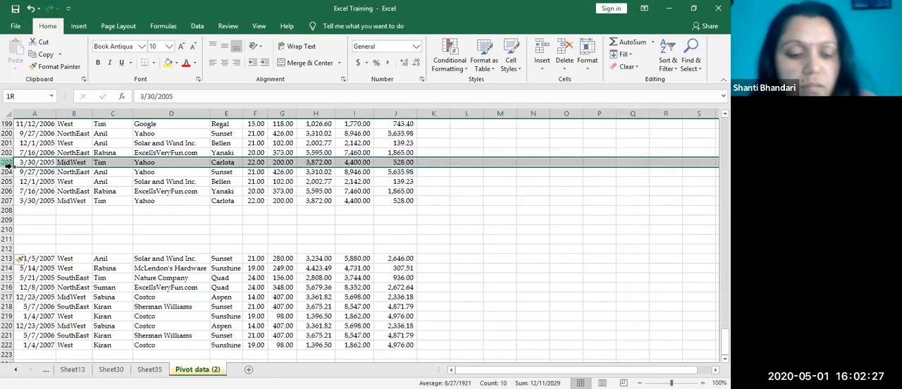
drag(6, 162, 6, 201)
key(ctrl+c)
click(21, 210)
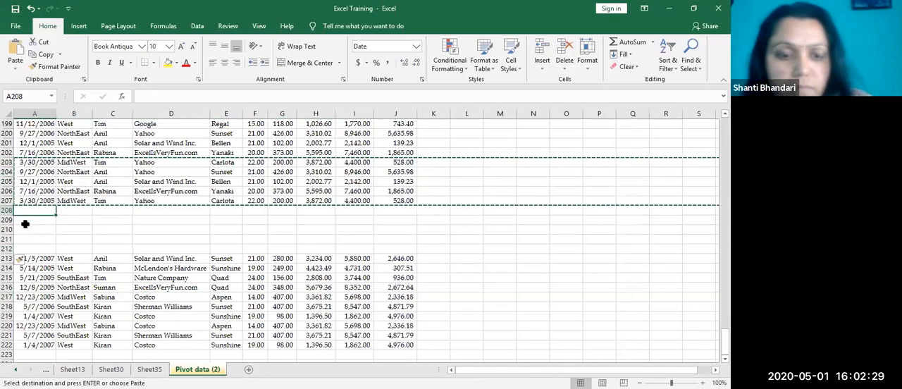
key(ctrl+v)
double_click(339, 230)
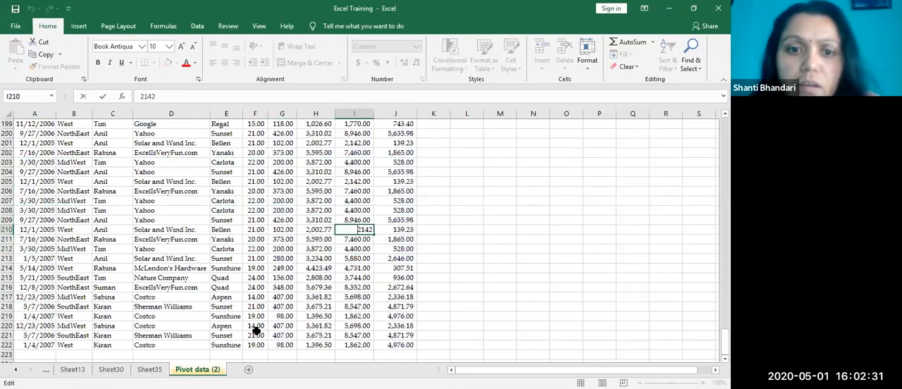
scroll(308, 300, down, 4)
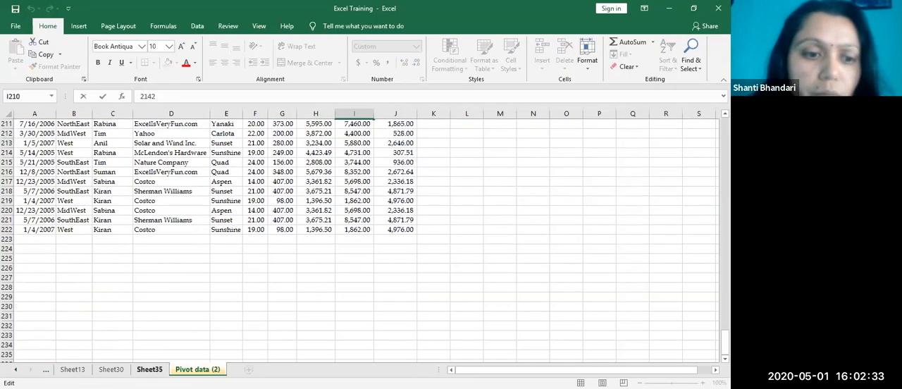
Step: Compare the source data on Pivot data (2) with the regional totals in the PivotTable on Sheet35
click(149, 369)
click(201, 370)
click(150, 370)
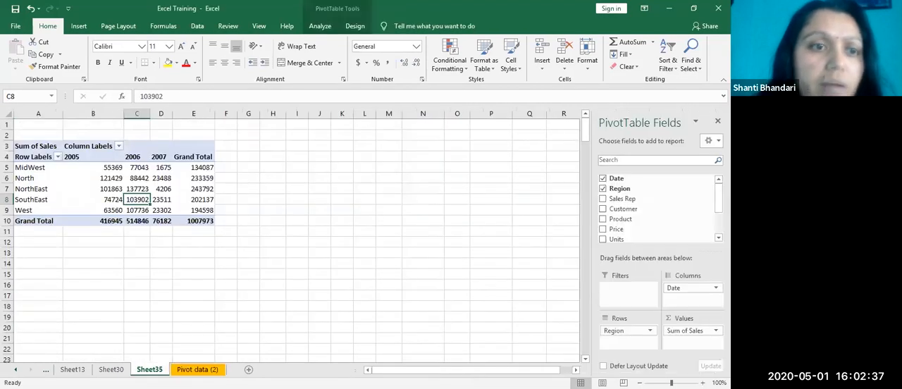
click(198, 369)
click(150, 369)
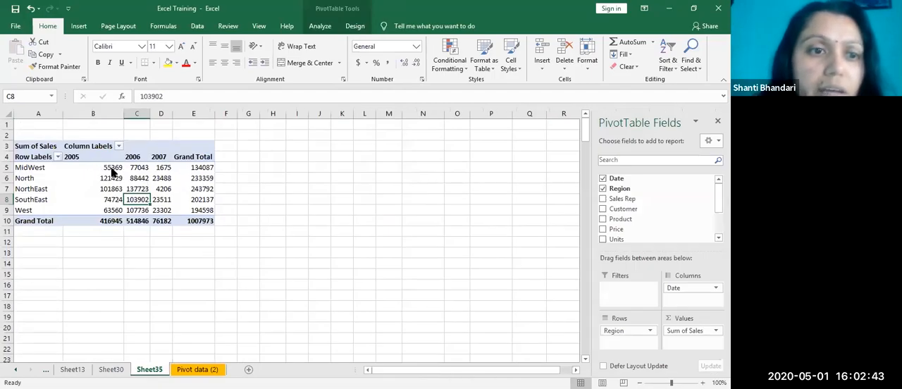
right_click(112, 172)
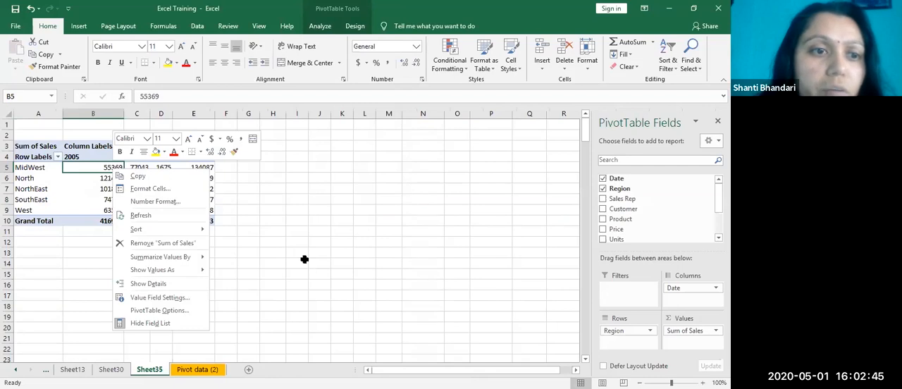
key(Escape)
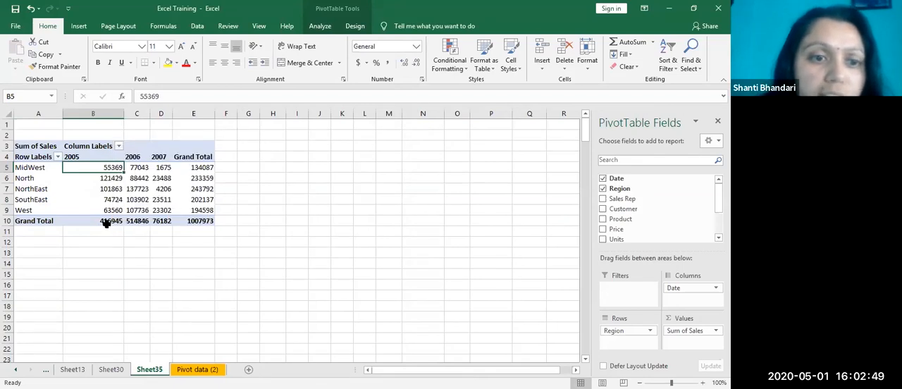
click(208, 221)
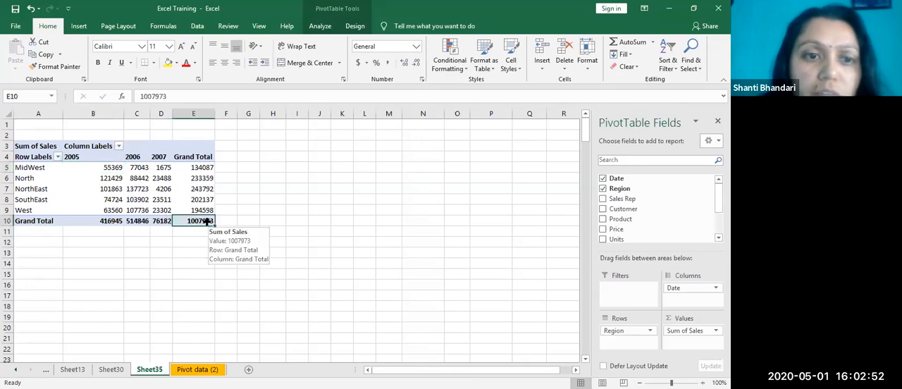
Step: Refresh the regional sales PivotTable, check its overall grand total, and undo the refresh
right_click(102, 178)
click(122, 224)
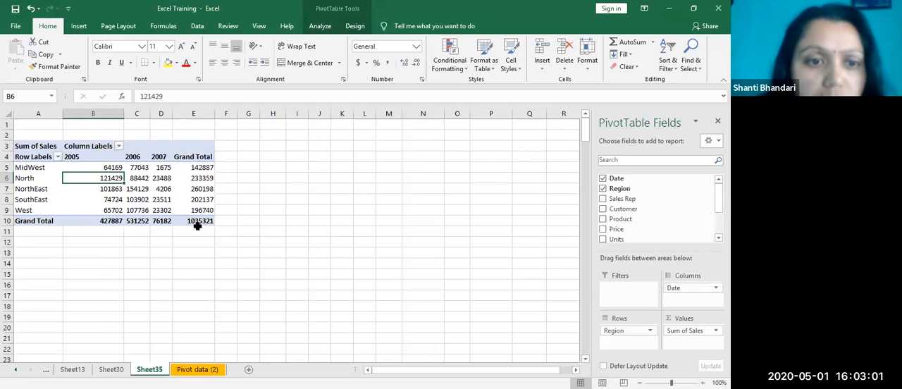
click(206, 222)
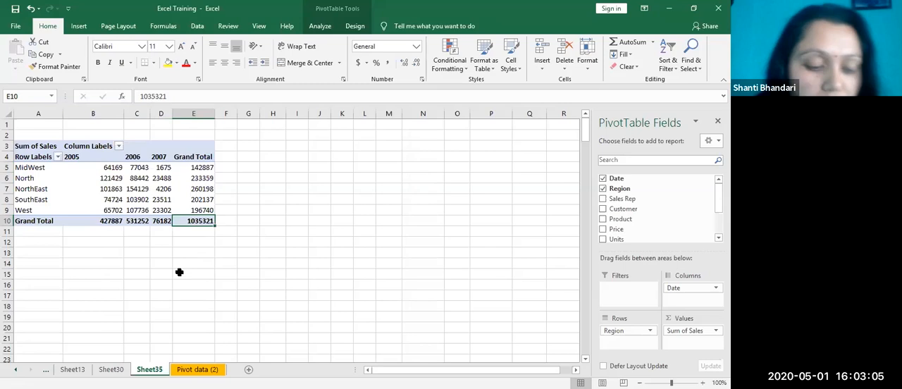
key(ctrl+z)
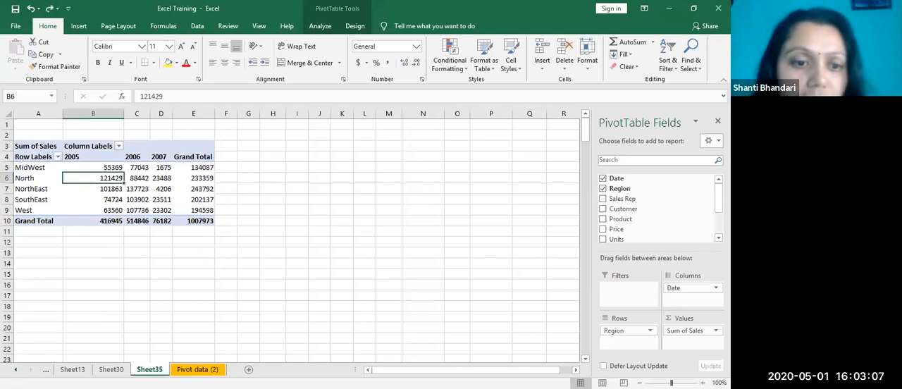
Step: Review the records added in rows 208 to 212 of the Pivot data (2) sheet against the PivotTable
click(197, 370)
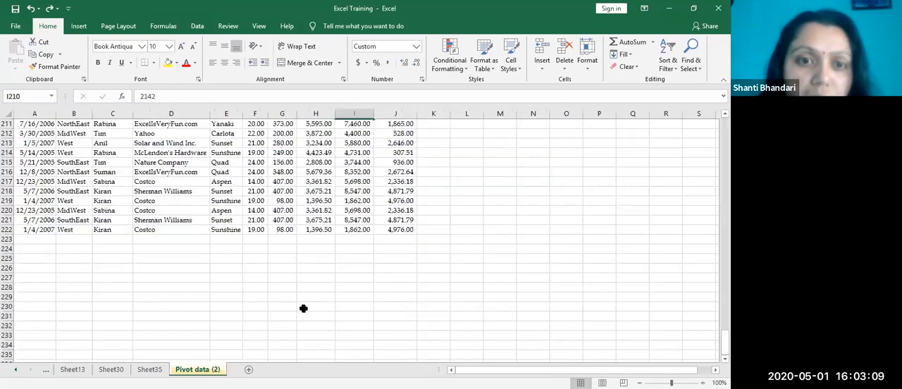
scroll(303, 308, up, 4)
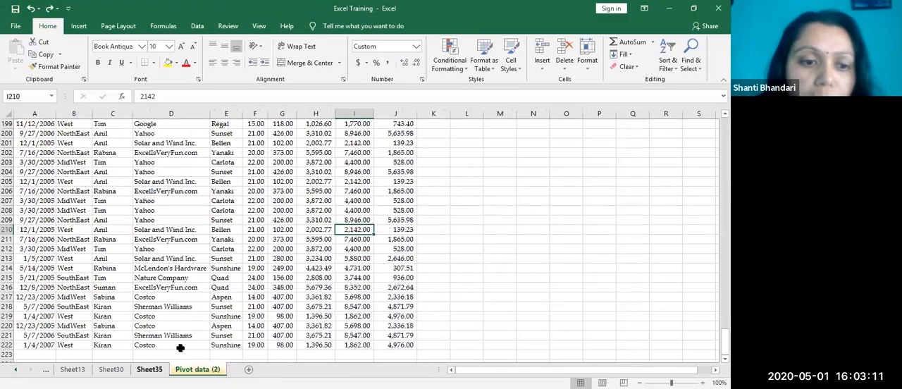
click(150, 370)
click(201, 371)
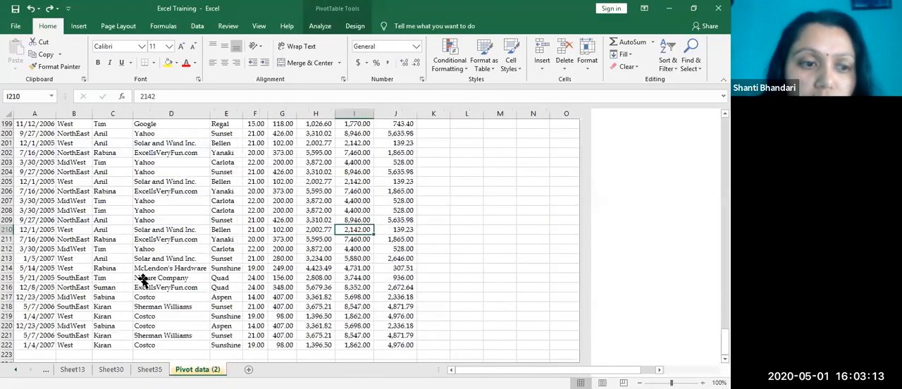
click(143, 281)
click(246, 310)
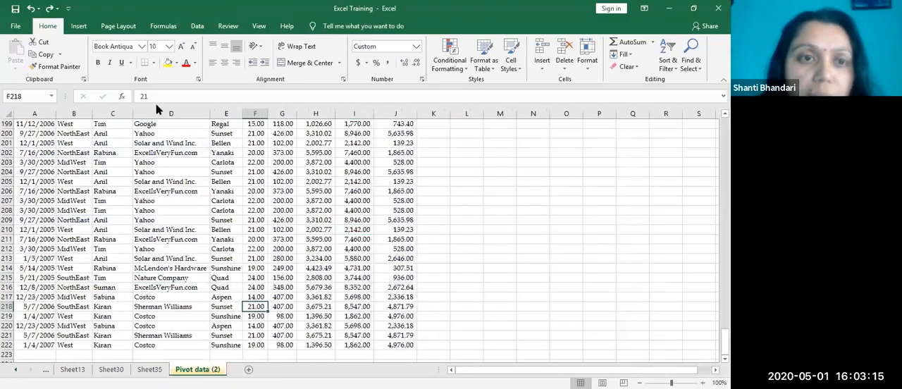
click(141, 162)
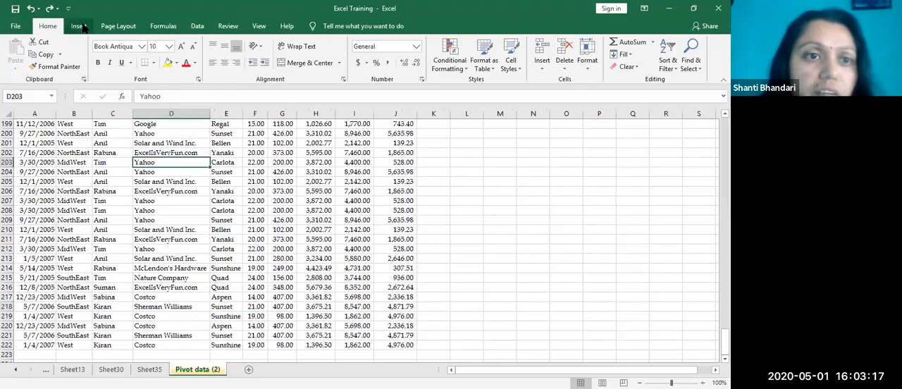
click(82, 26)
click(20, 53)
scroll(204, 308, down, 13)
click(378, 213)
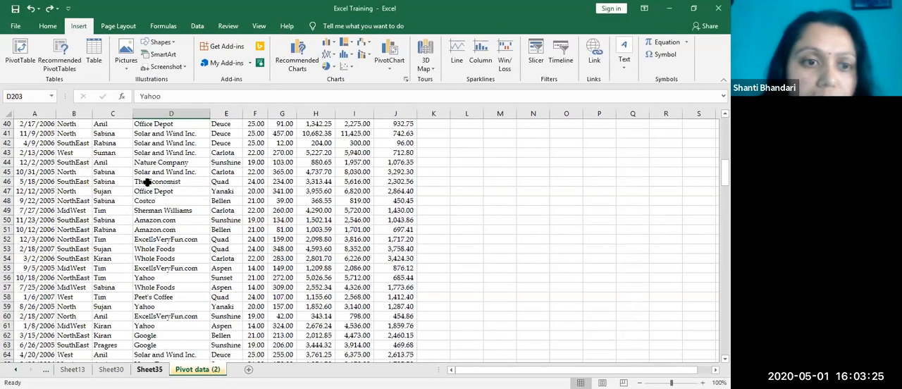
Step: Refresh the PivotTable on Sheet35 so it includes the records inserted within its source data
key(ctrl+Page_Up)
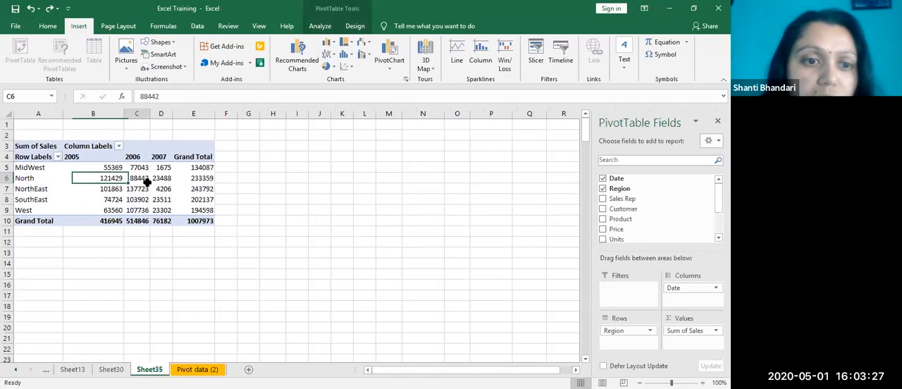
key(alt+F5)
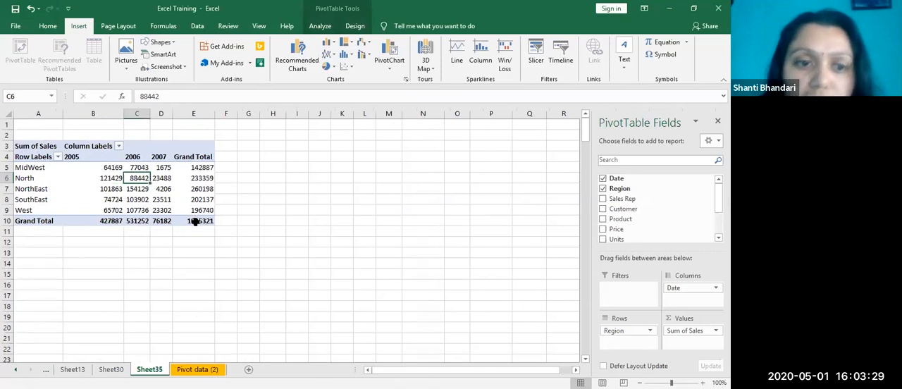
Step: Examine where the source data ends on the Pivot data (2) sheet, including its last record
click(197, 368)
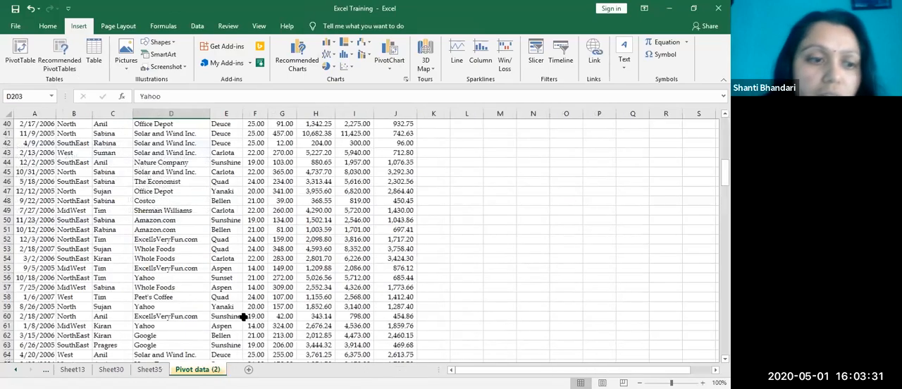
scroll(240, 307, down, 20)
scroll(212, 258, down, 1)
scroll(228, 263, up, 5)
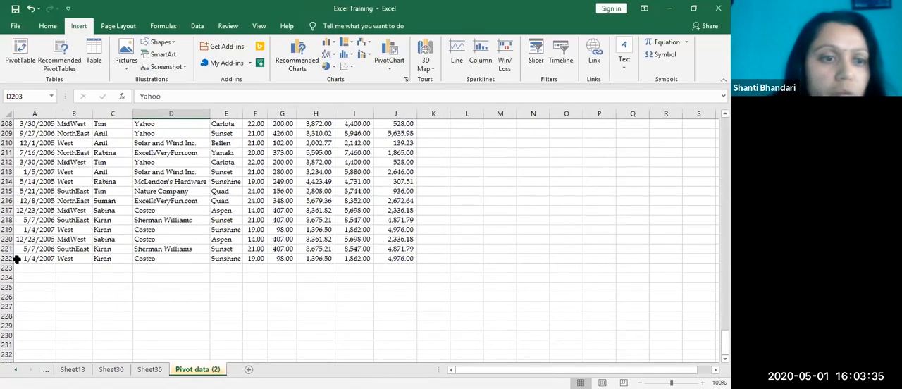
click(17, 259)
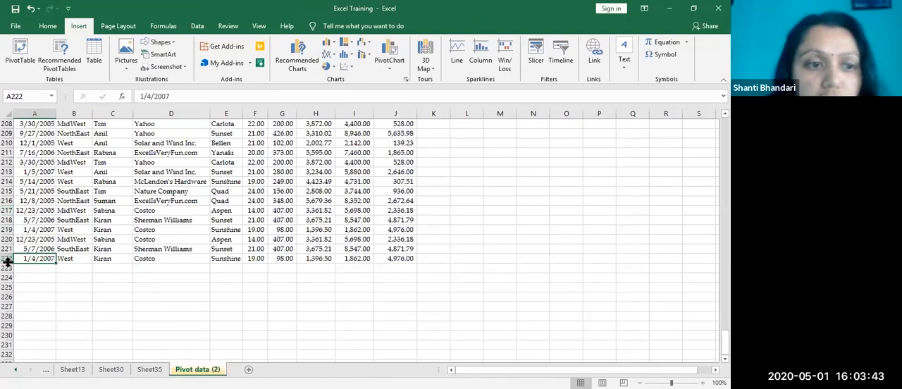
click(406, 259)
click(71, 323)
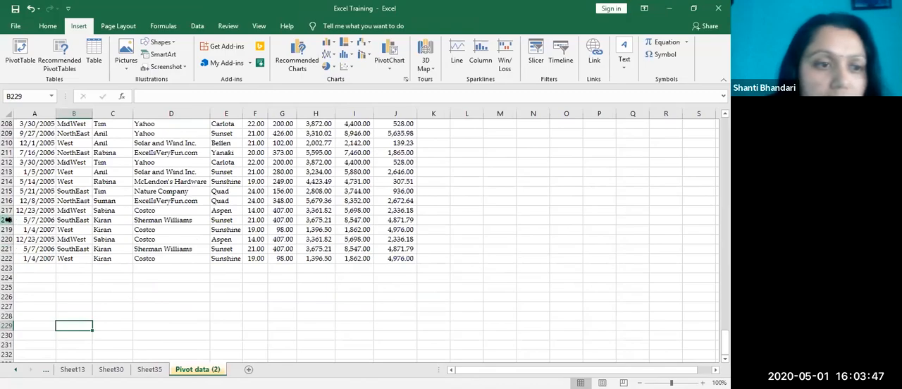
Step: Copy the records in rows 218 to 222 and paste them below the data, starting at row 223
click(4, 220)
drag(4, 220, 4, 259)
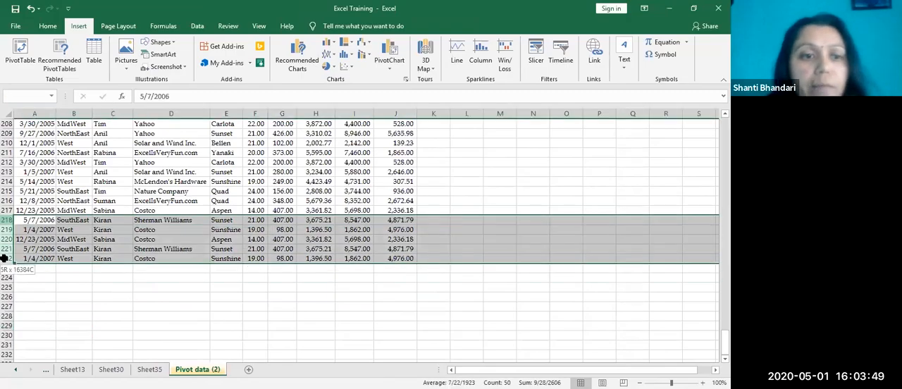
key(ctrl+c)
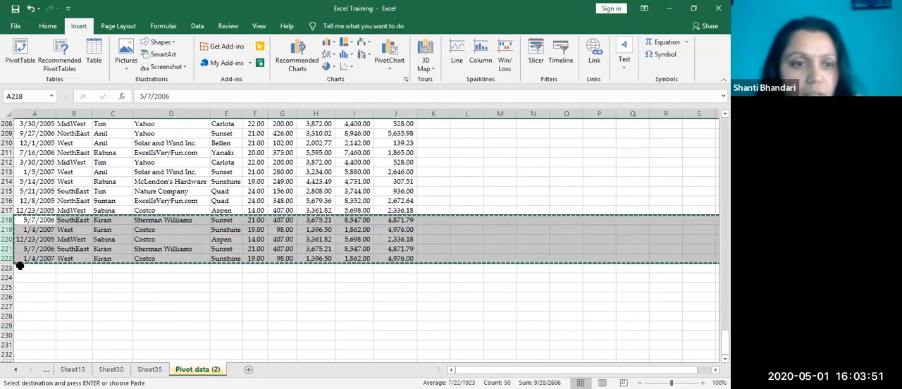
click(19, 267)
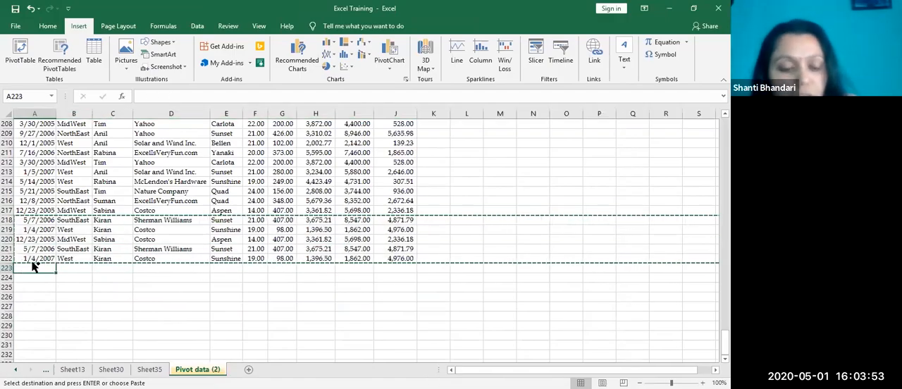
key(ctrl+v)
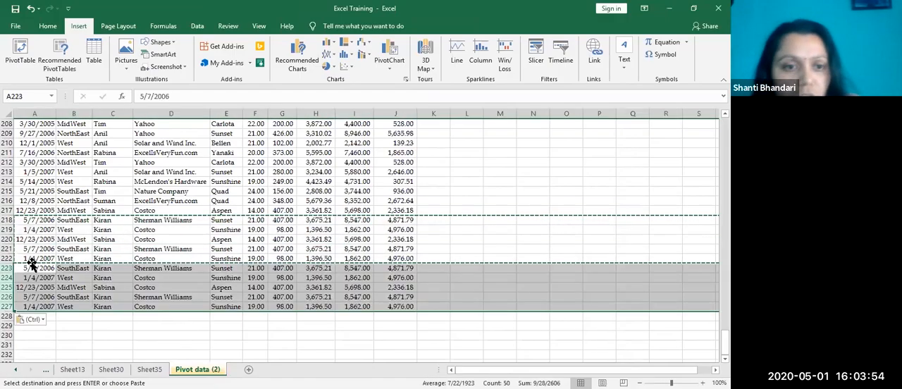
click(283, 278)
Step: Refresh the PivotTable on Sheet35 and compare its grand total with the records appended on the Pivot data (2) sheet
click(150, 370)
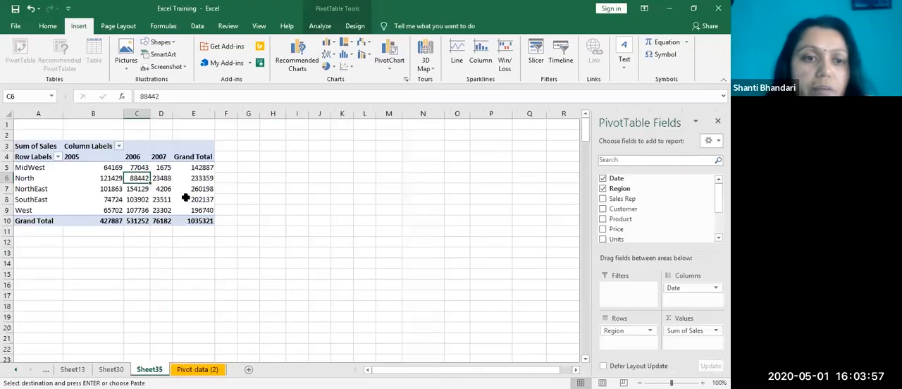
right_click(185, 199)
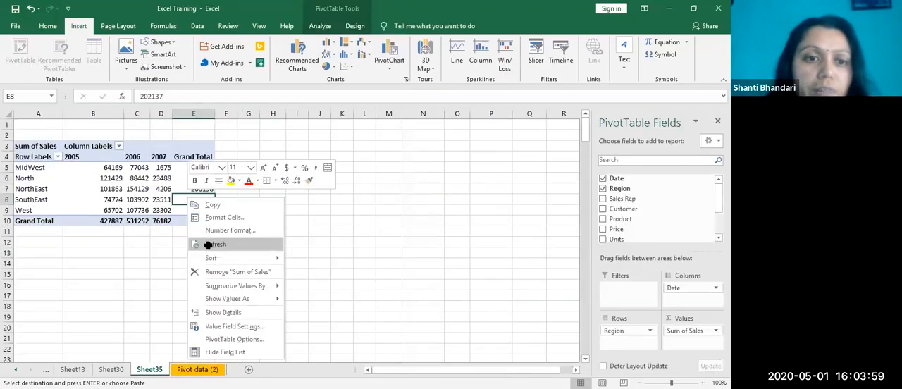
click(208, 244)
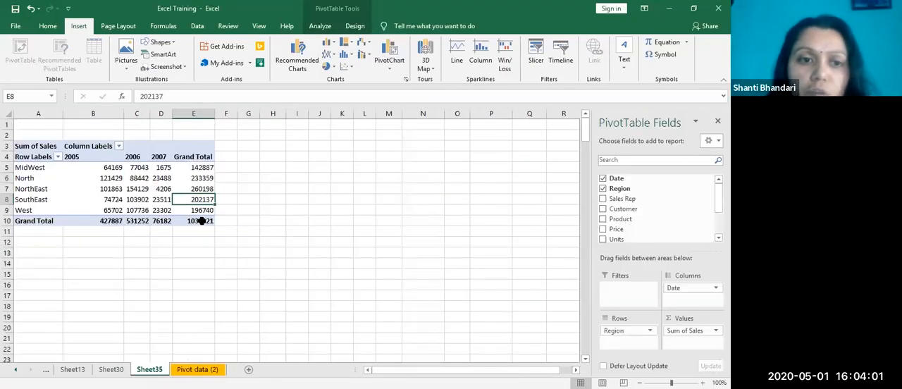
click(202, 221)
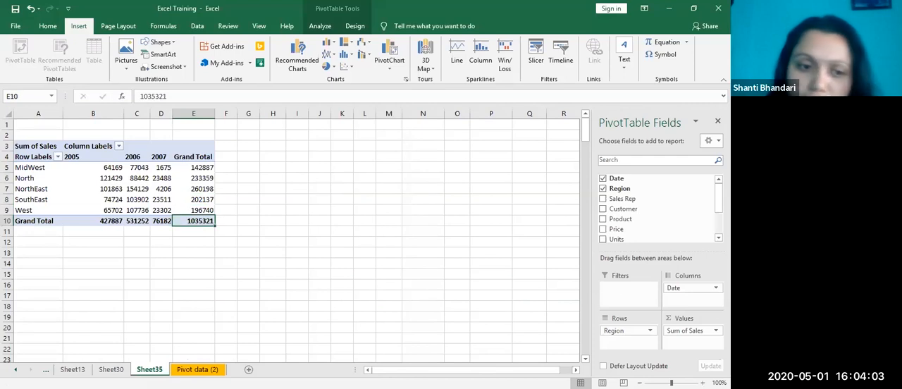
click(198, 370)
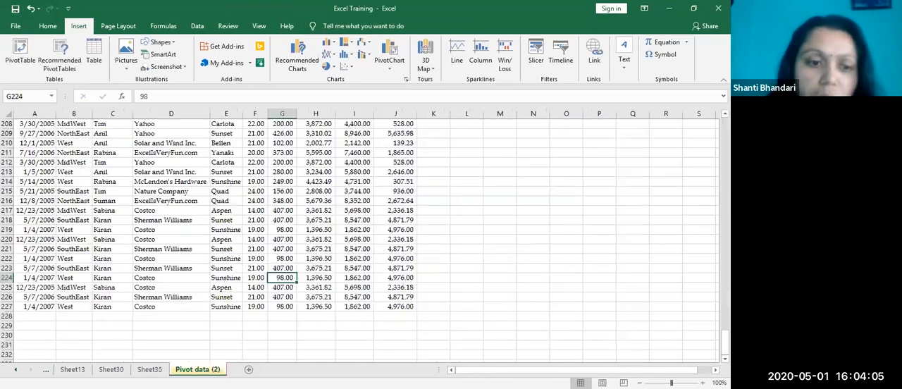
click(149, 370)
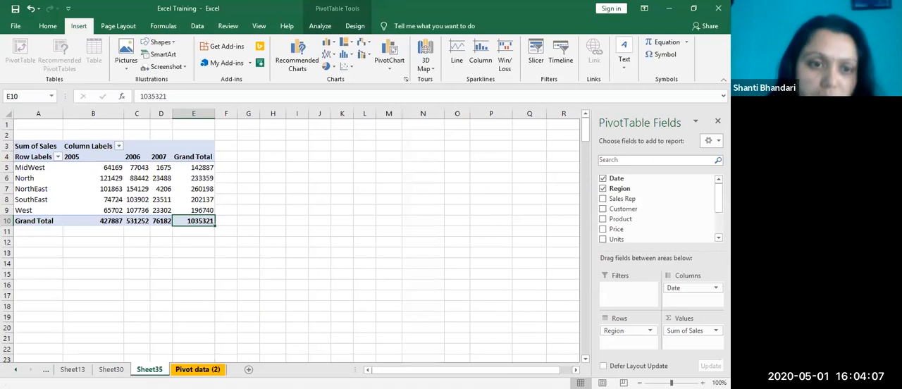
Step: Extend the PivotTable's data source to row 227 of the Pivot data (2) sheet so it covers the appended records
click(203, 177)
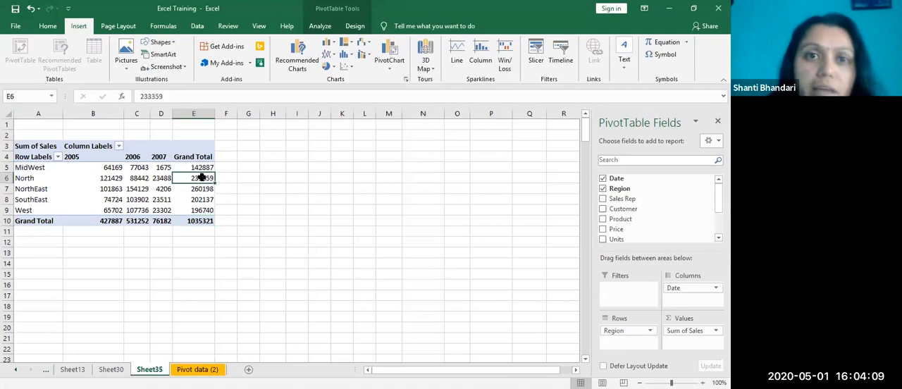
click(320, 26)
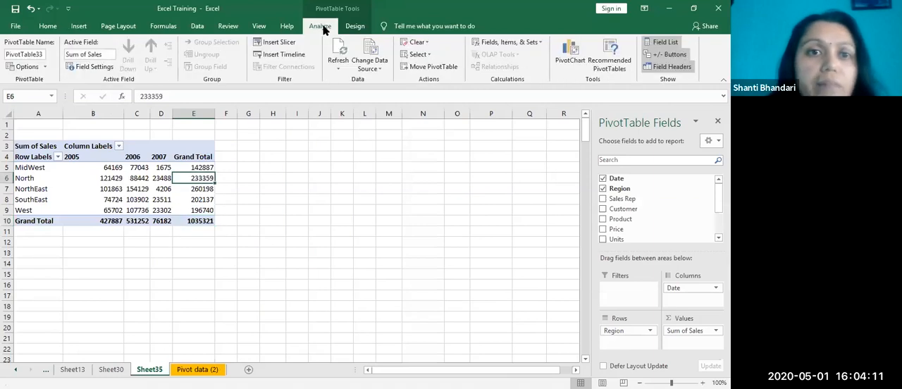
click(379, 70)
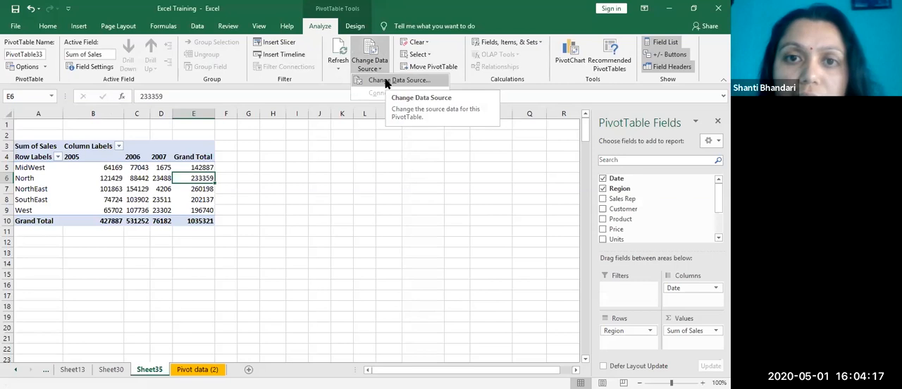
click(386, 82)
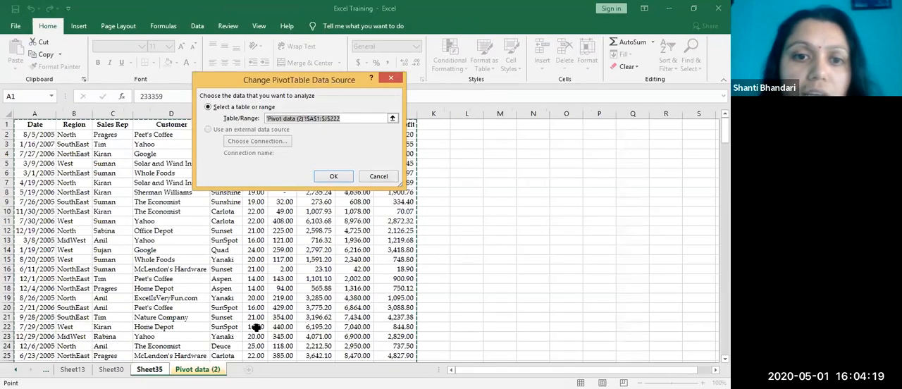
scroll(256, 319, down, 6)
scroll(255, 319, down, 20)
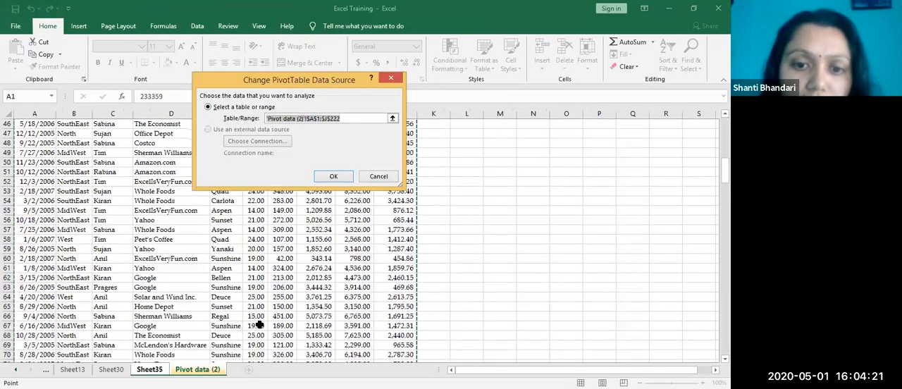
scroll(250, 316, down, 20)
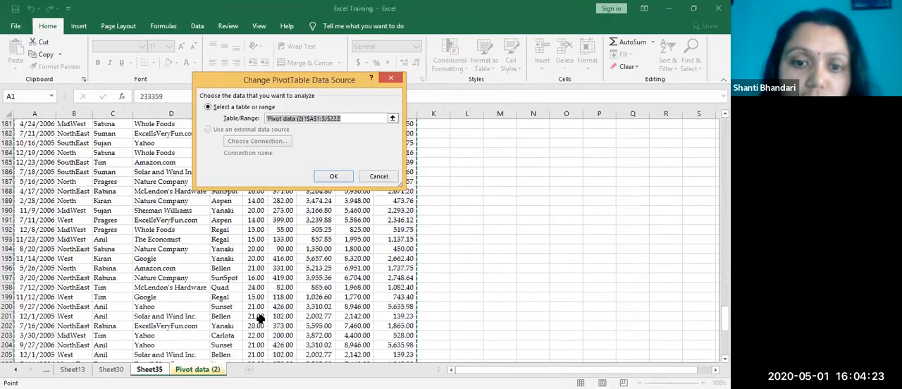
scroll(303, 275, up, 5)
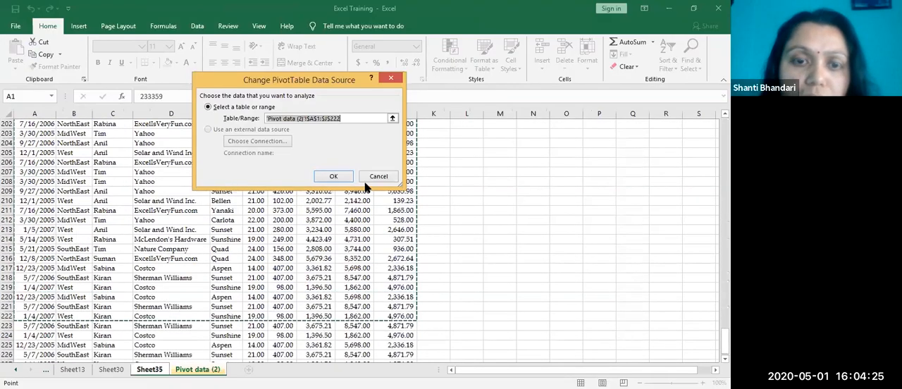
scroll(354, 238, down, 3)
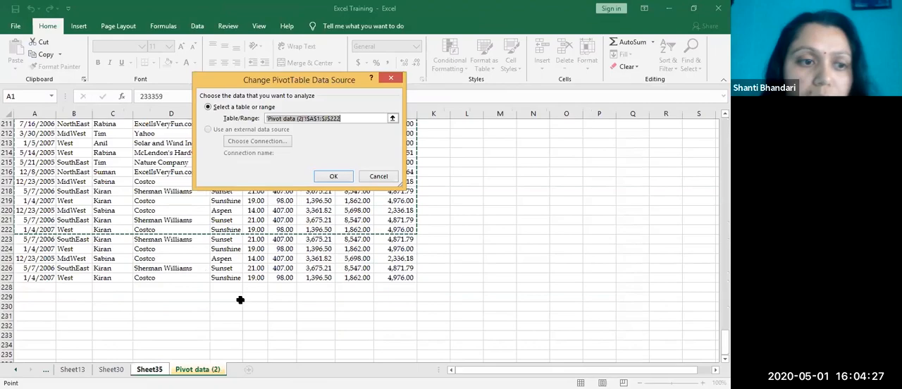
click(354, 119)
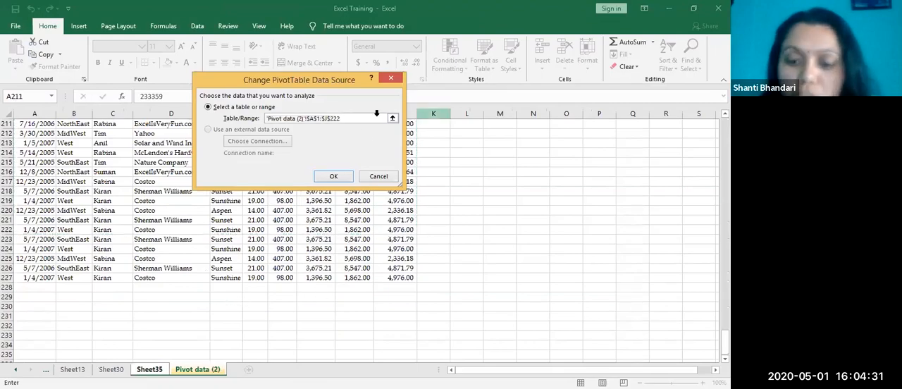
key(BackSpace)
text(7)
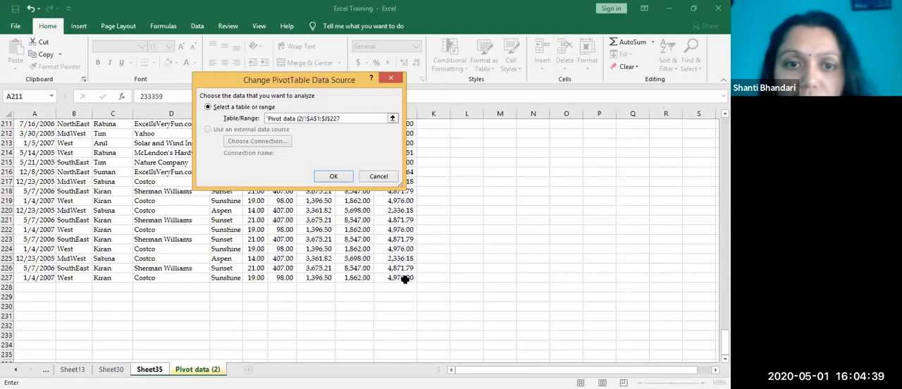
click(337, 176)
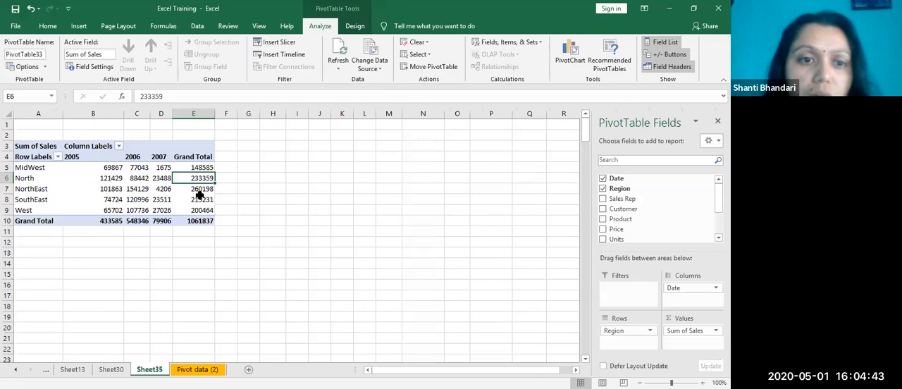
Step: Check the PivotTable's grand total and undo the data source change
right_click(198, 193)
key(Escape)
click(200, 220)
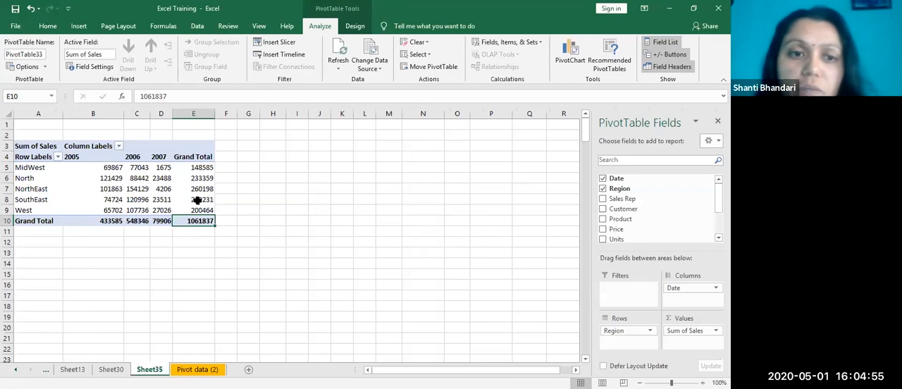
key(ctrl+z)
key(ctrl+z)
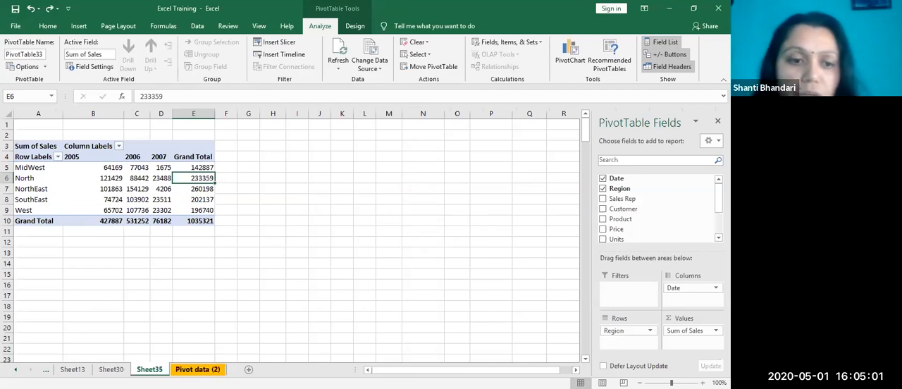
click(193, 200)
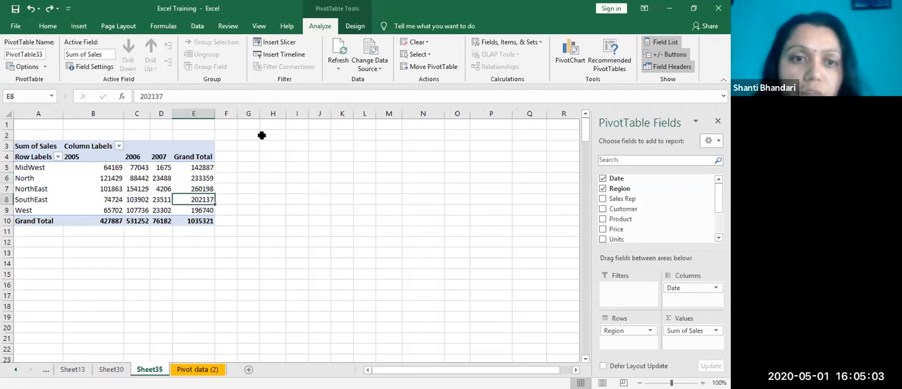
click(372, 63)
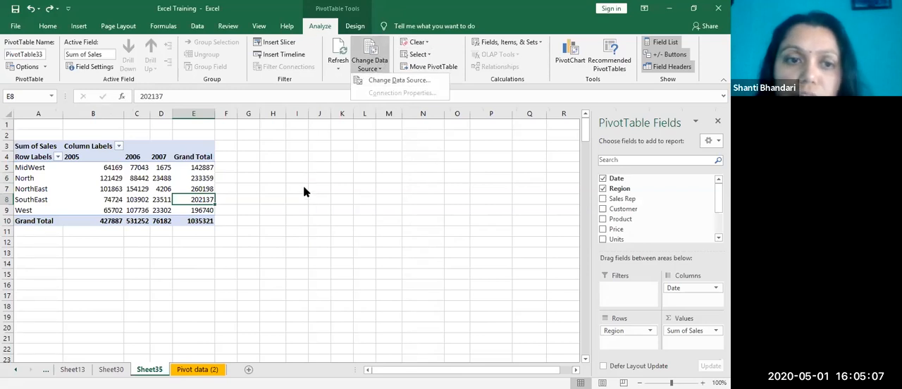
click(188, 191)
Step: Change the PivotTable's data source range to 'Pivot data (2)'!$A$1:$J$227 and check the resulting grand total
click(136, 190)
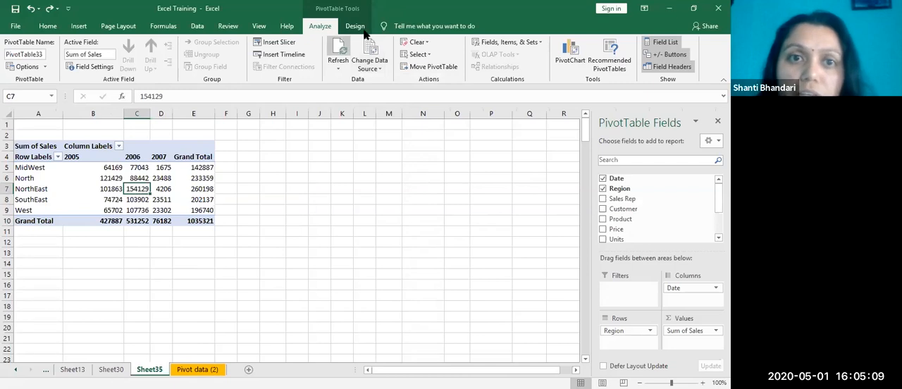
click(370, 65)
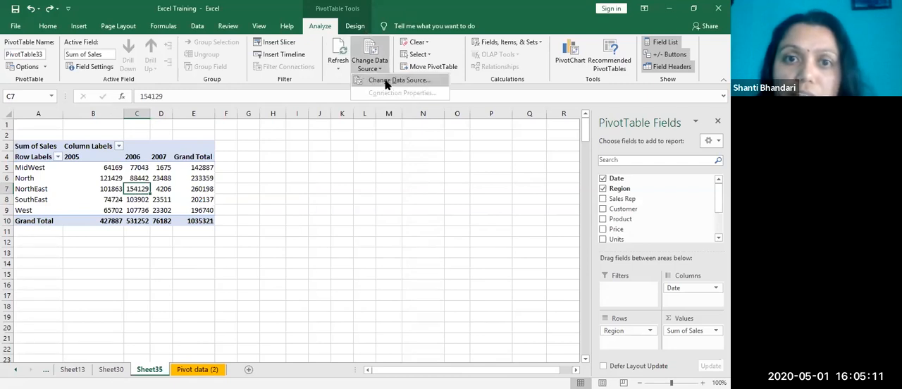
click(385, 81)
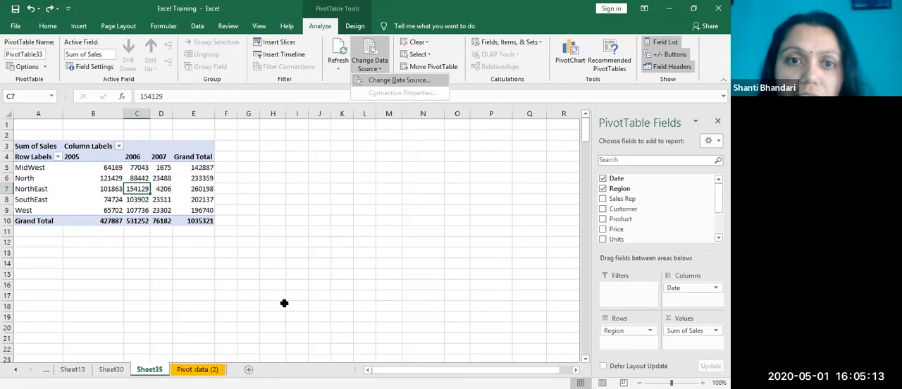
scroll(280, 286, down, 20)
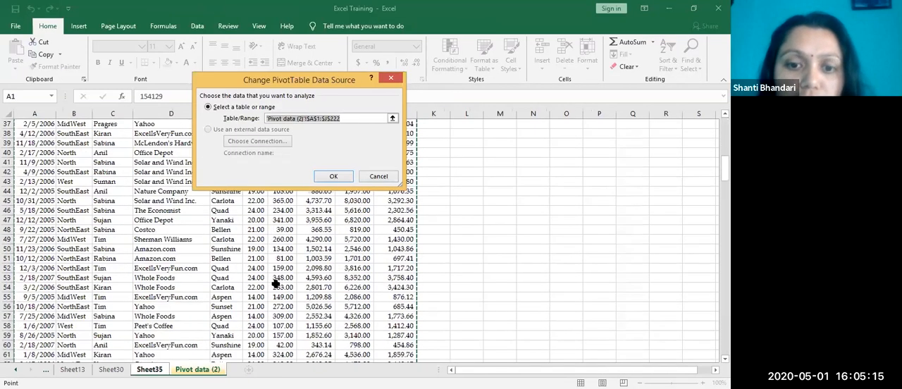
scroll(272, 275, down, 5)
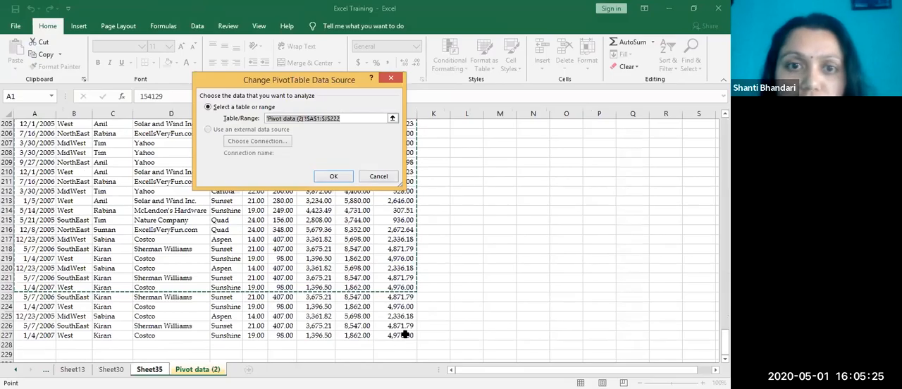
click(353, 119)
key(BackSpace)
text(7)
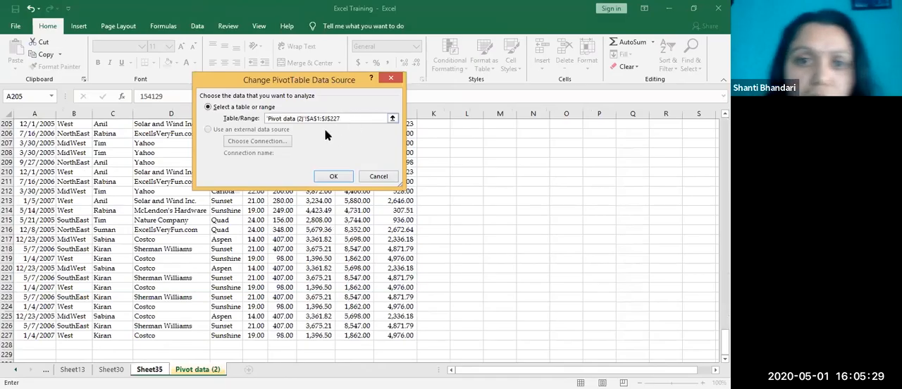
click(343, 180)
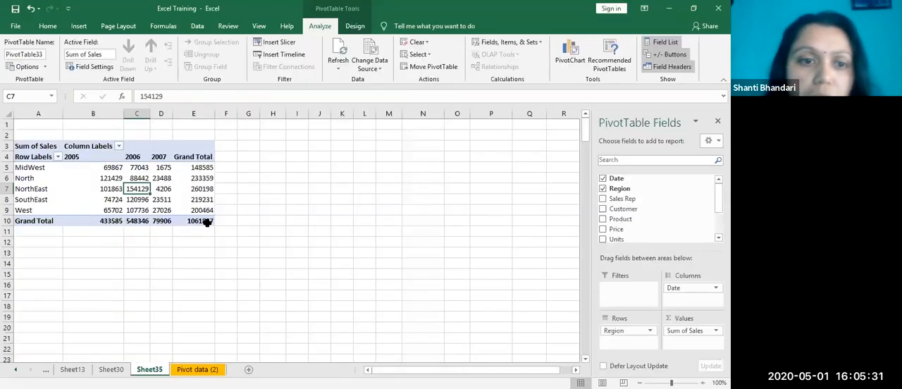
click(207, 222)
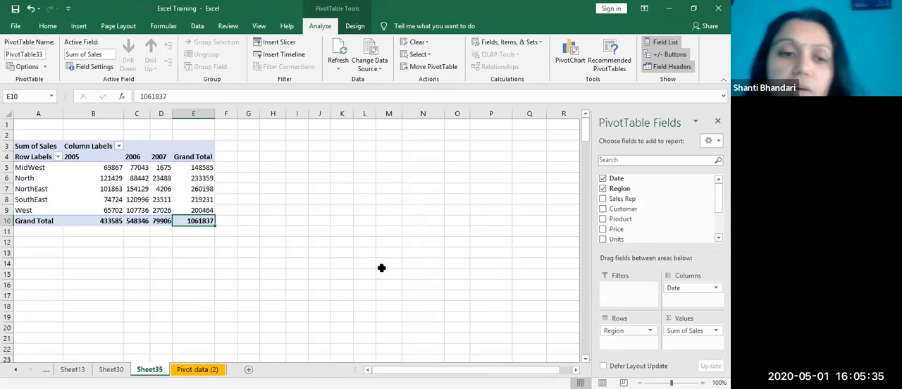
click(342, 285)
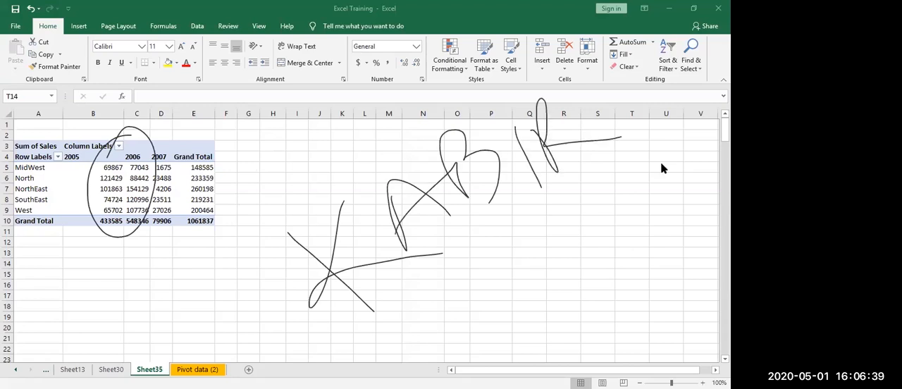
click(498, 330)
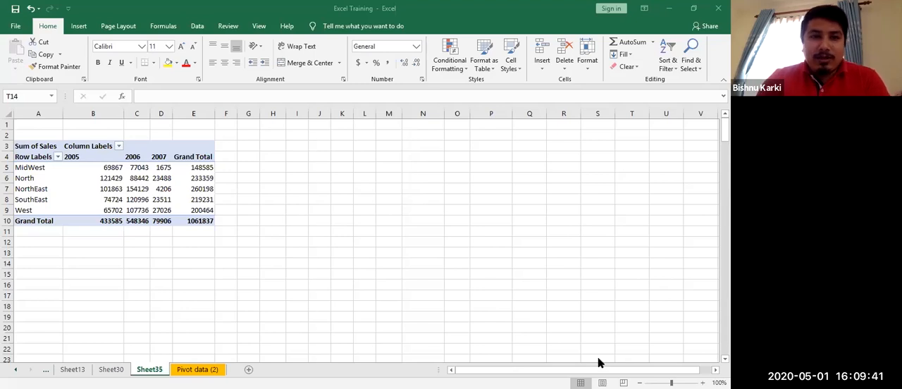
click(475, 317)
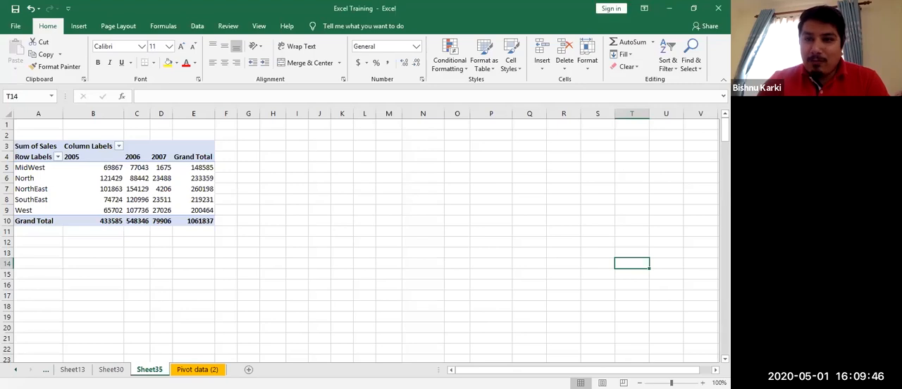